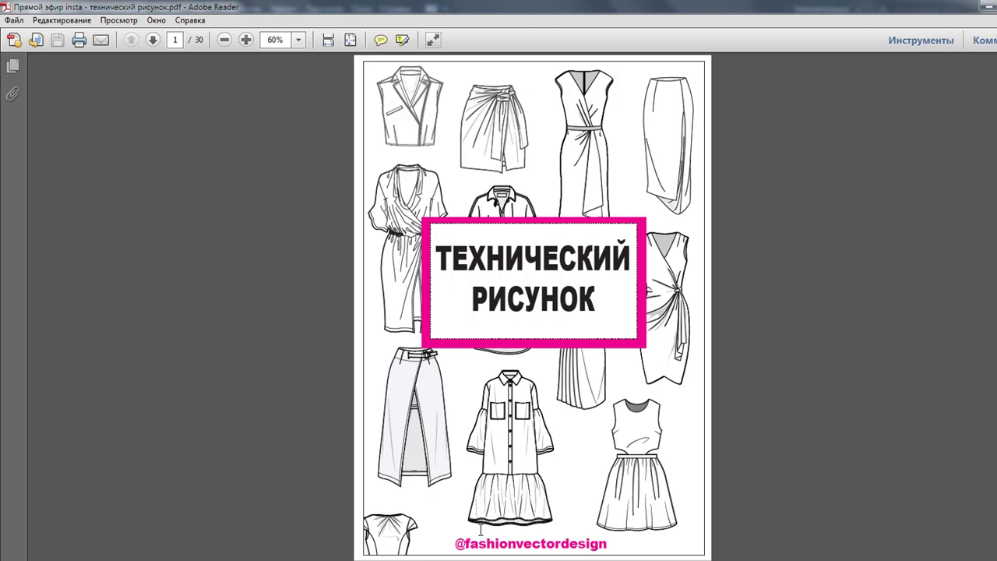
Scroll the PDF from the cover to page 3, the Fashion illustration page
scroll(481, 529, down, 1)
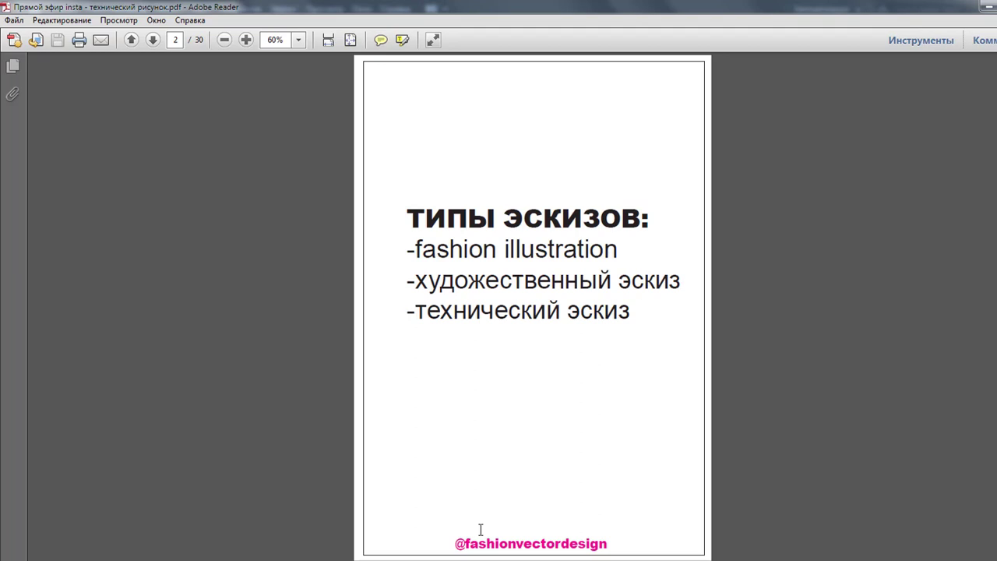
scroll(481, 529, down, 1)
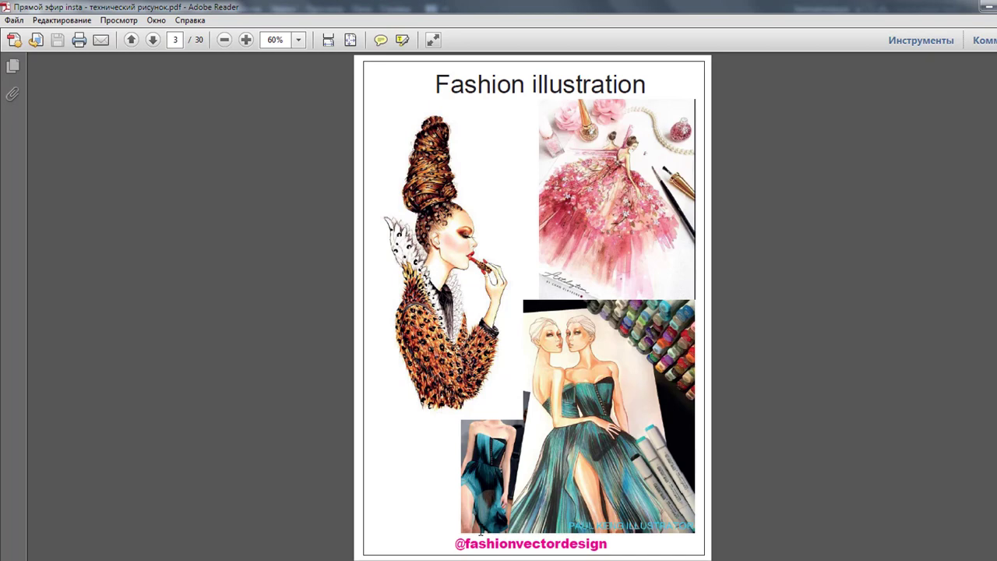
Scroll past pages 4–6 to page 7, the Технический эскиз page of flat garment drawings
scroll(480, 530, down, 1)
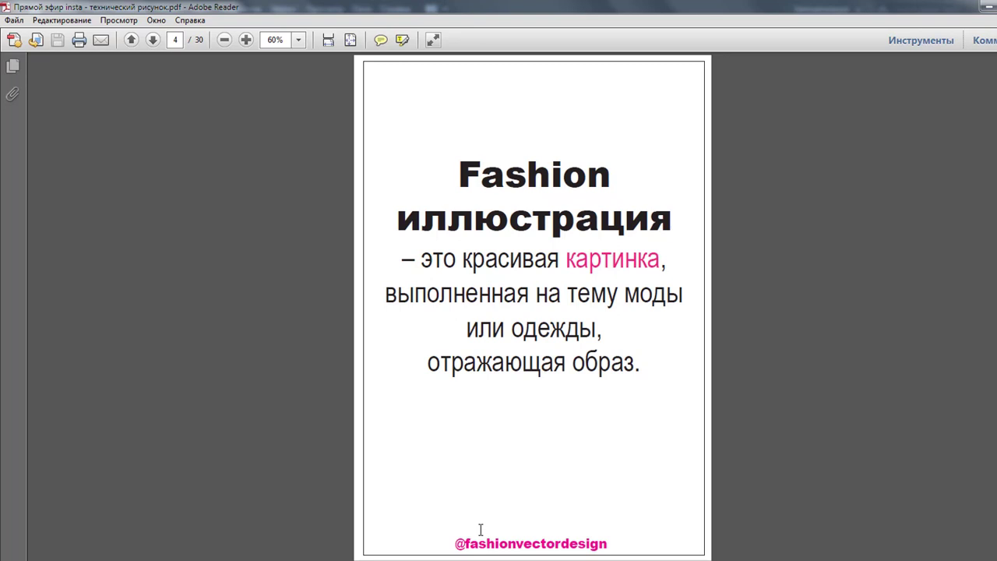
scroll(481, 529, down, 1)
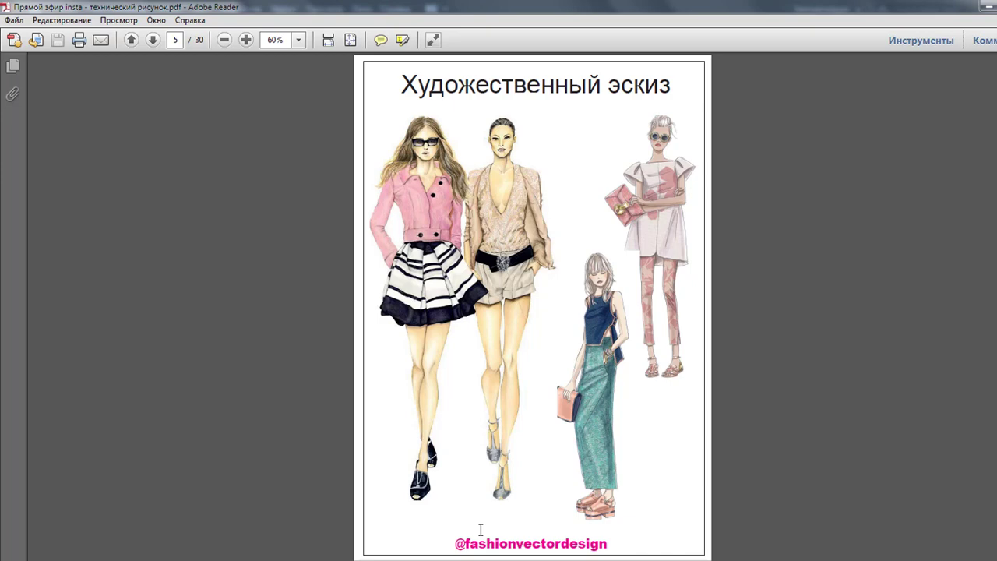
scroll(481, 530, down, 1)
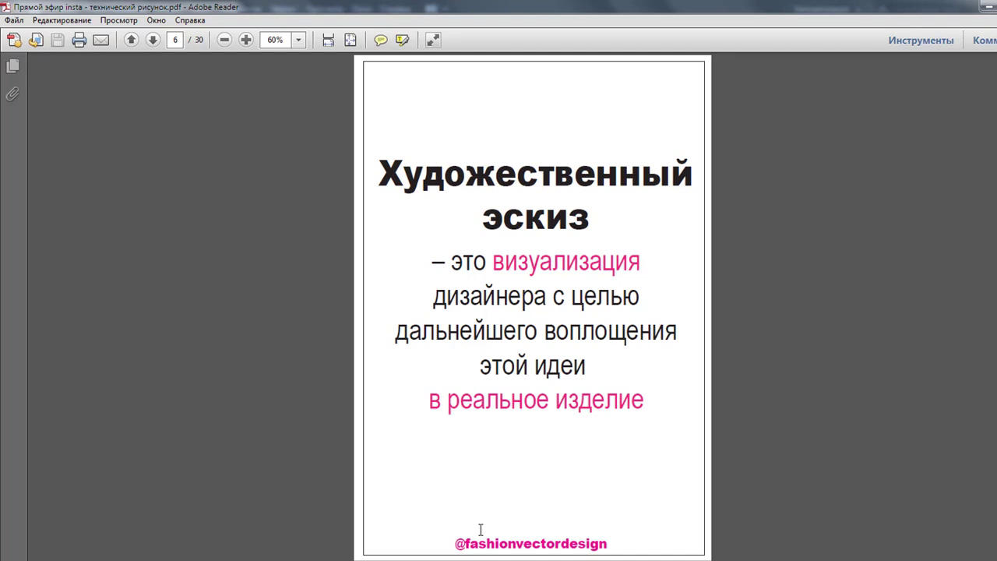
scroll(480, 529, down, 1)
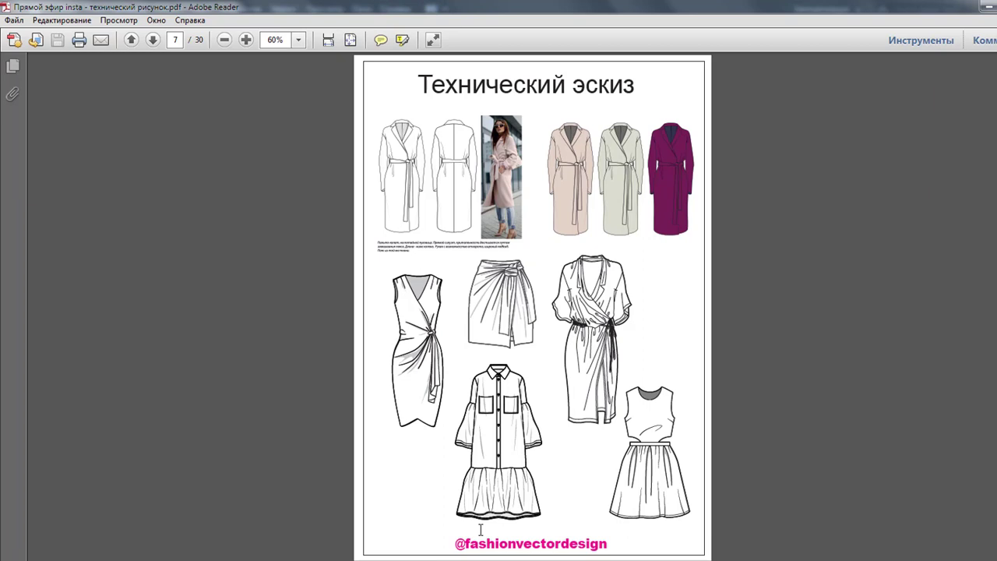
Scroll past page 8 to page 9, Технический эскиз применение, listing technical sketch uses
scroll(481, 529, down, 1)
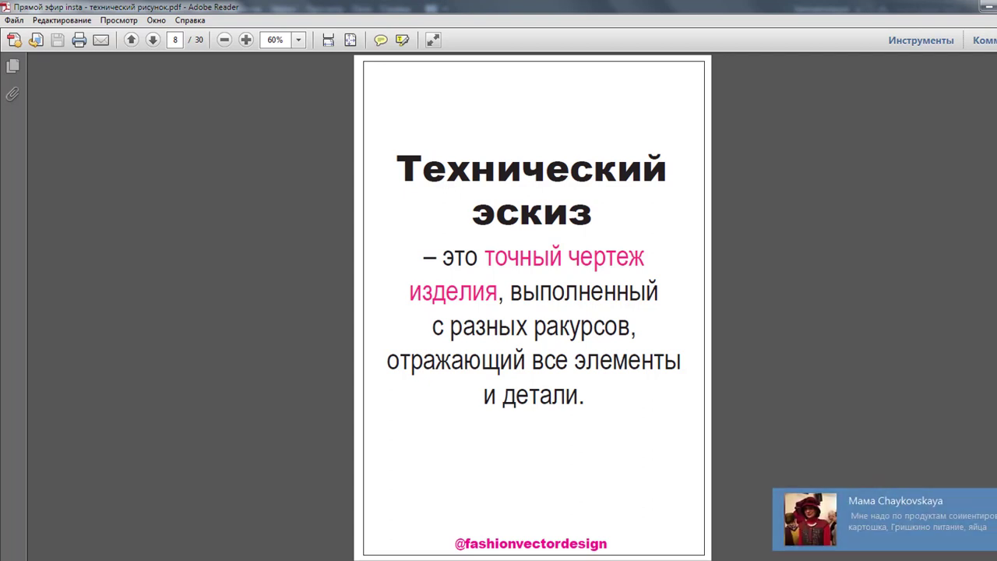
scroll(971, 526, down, 1)
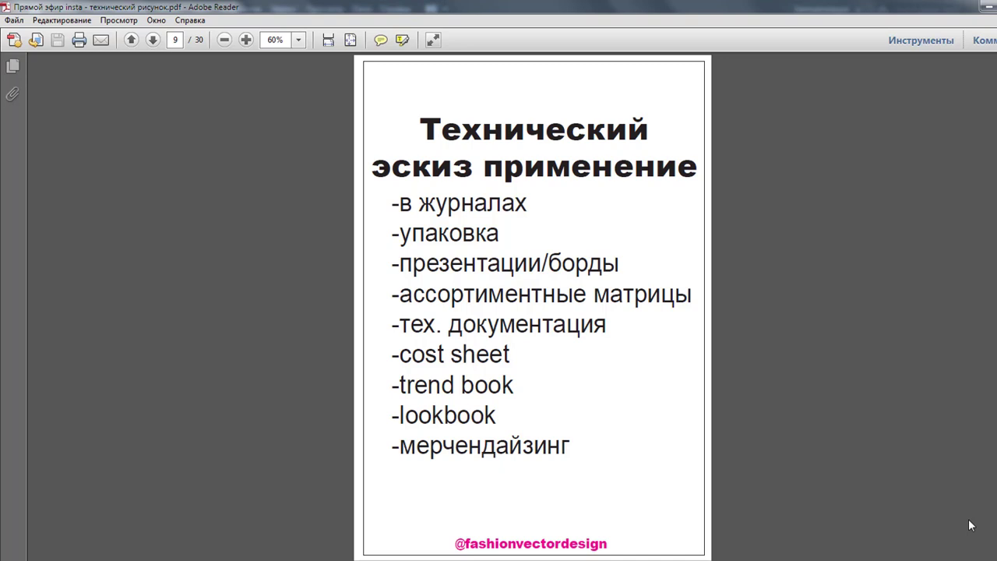
Page through the magazine, packaging, board and assortment examples to page 14, Тех. документация
scroll(969, 520, down, 1)
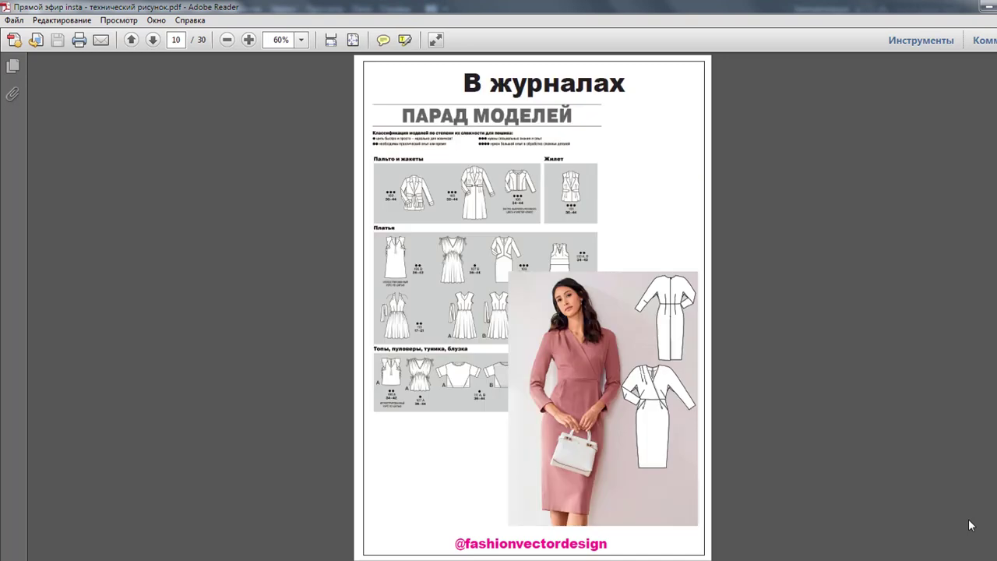
scroll(970, 525, down, 1)
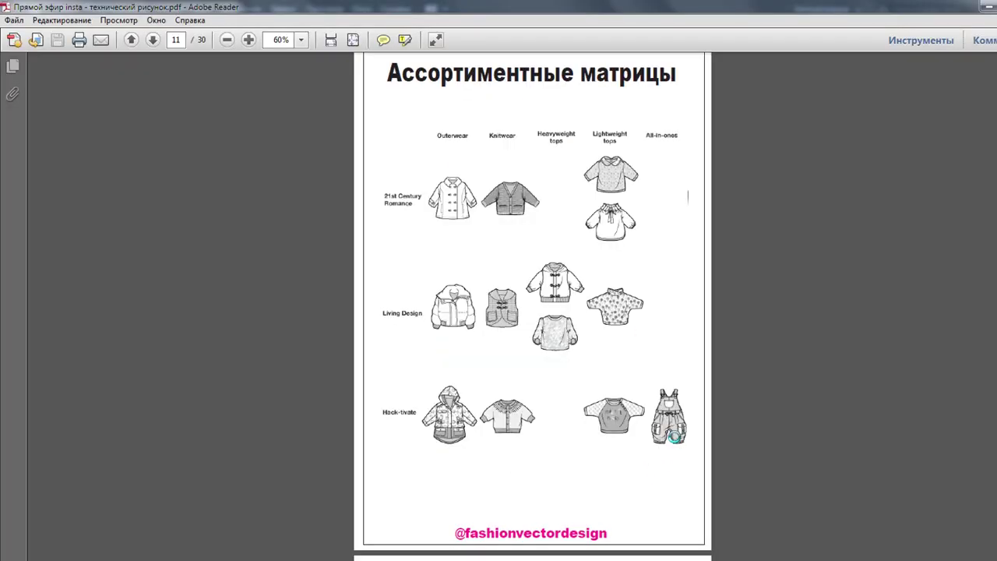
scroll(662, 390, up, 1)
scroll(662, 390, up, 3)
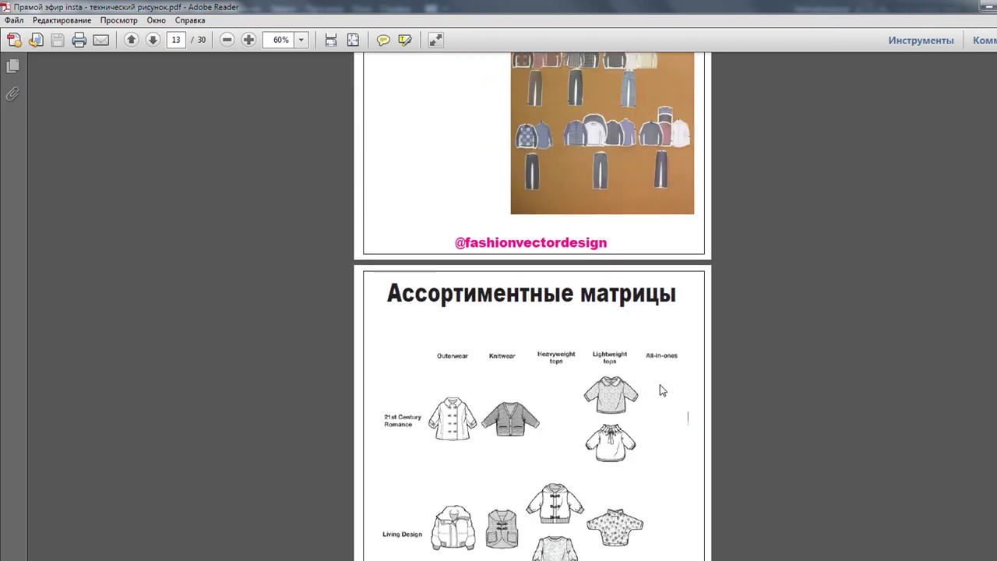
scroll(662, 390, up, 6)
scroll(662, 391, up, 4)
scroll(662, 390, up, 3)
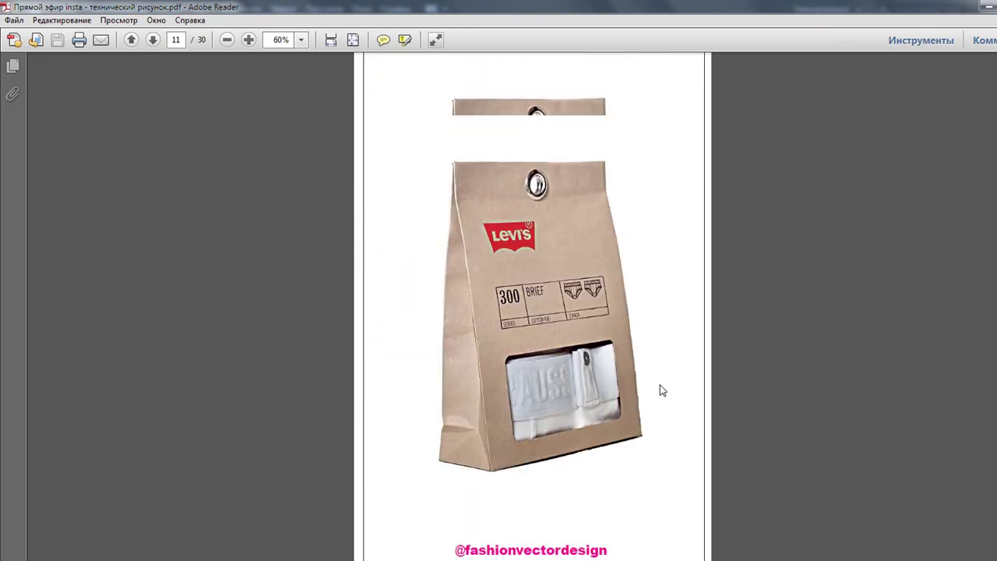
scroll(661, 390, up, 2)
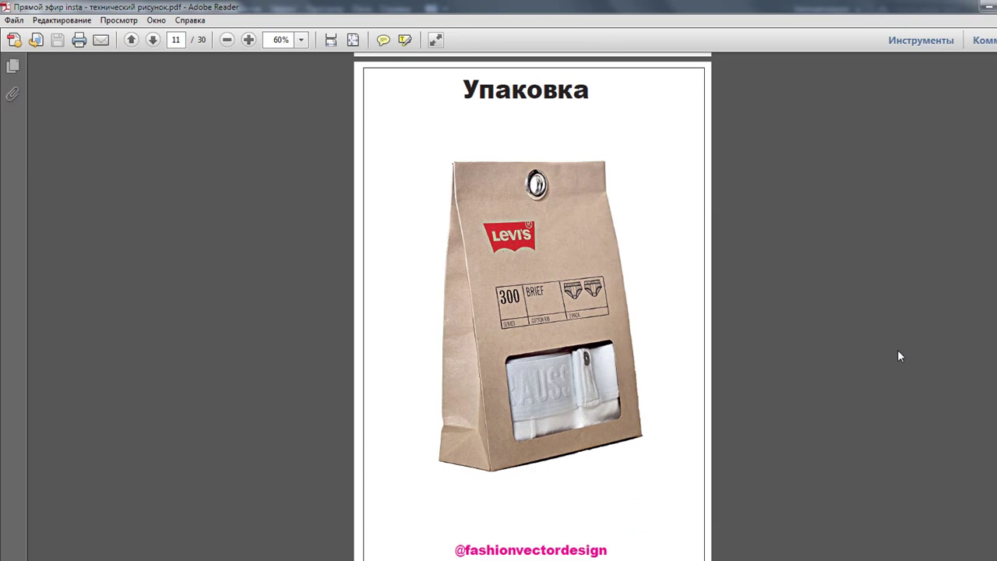
scroll(703, 195, down, 4)
scroll(738, 184, down, 8)
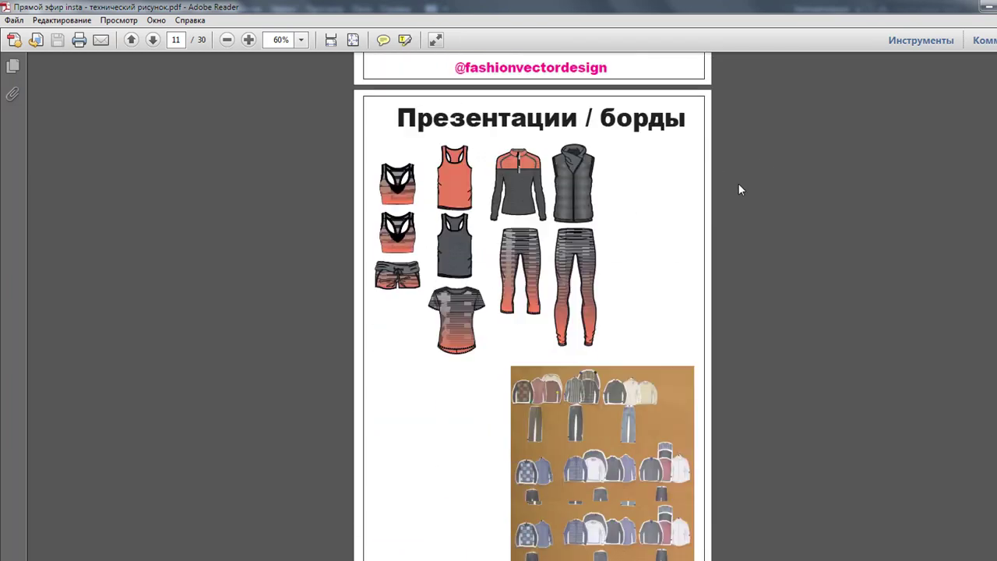
scroll(740, 181, down, 1)
scroll(741, 180, up, 1)
scroll(740, 180, down, 1)
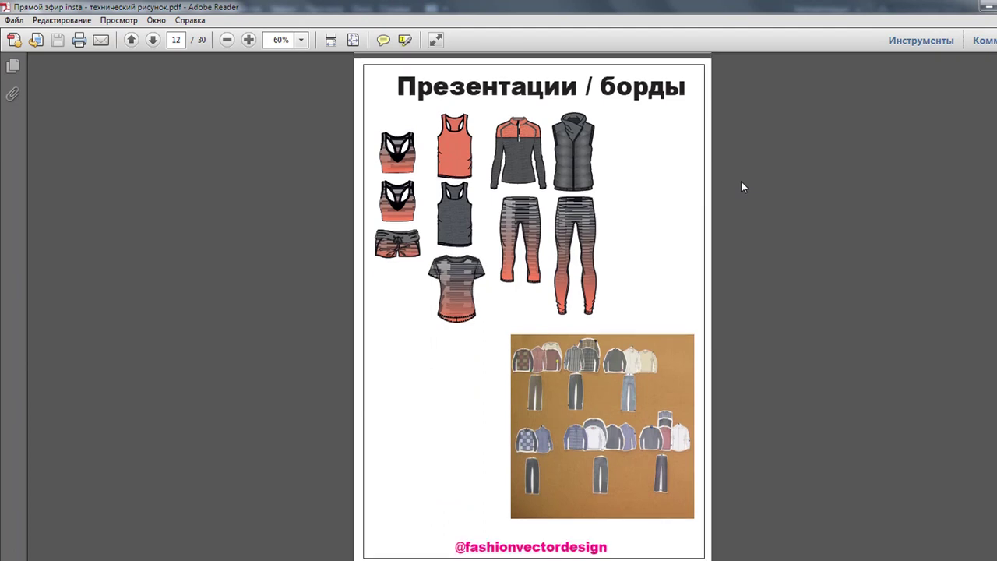
scroll(740, 182, down, 5)
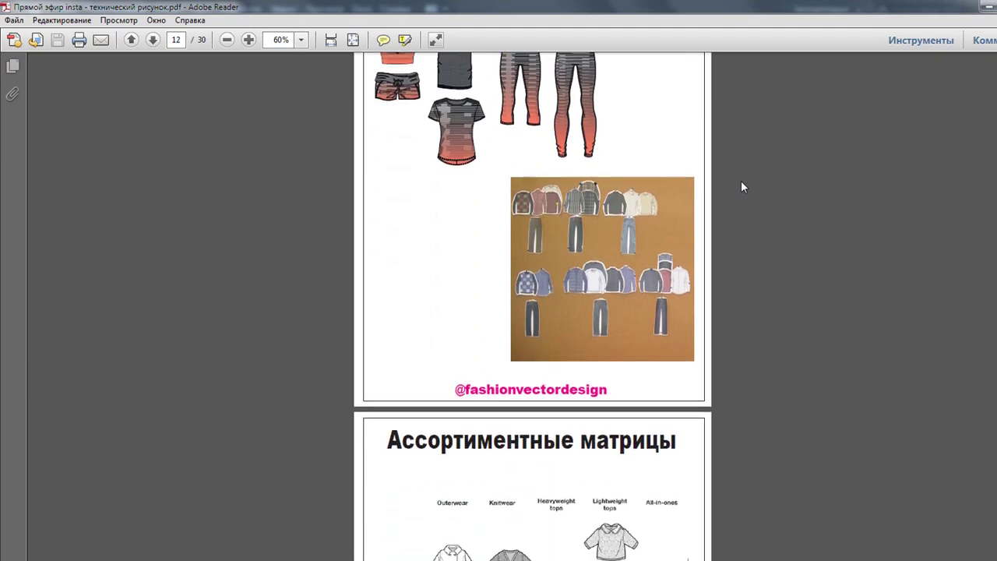
scroll(741, 181, down, 3)
scroll(740, 182, down, 3)
scroll(740, 182, down, 2)
scroll(741, 182, down, 1)
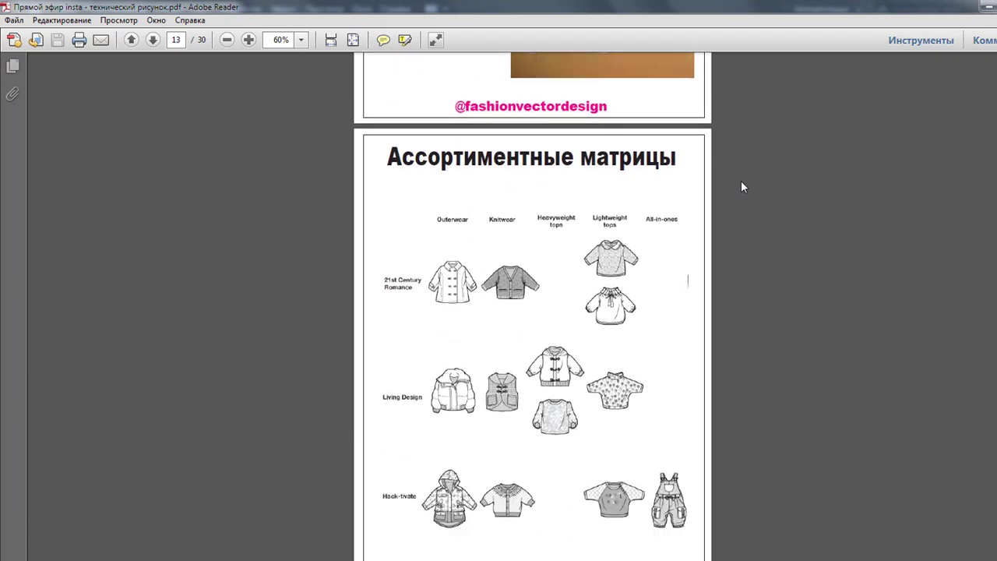
scroll(740, 182, down, 1)
scroll(740, 181, down, 1)
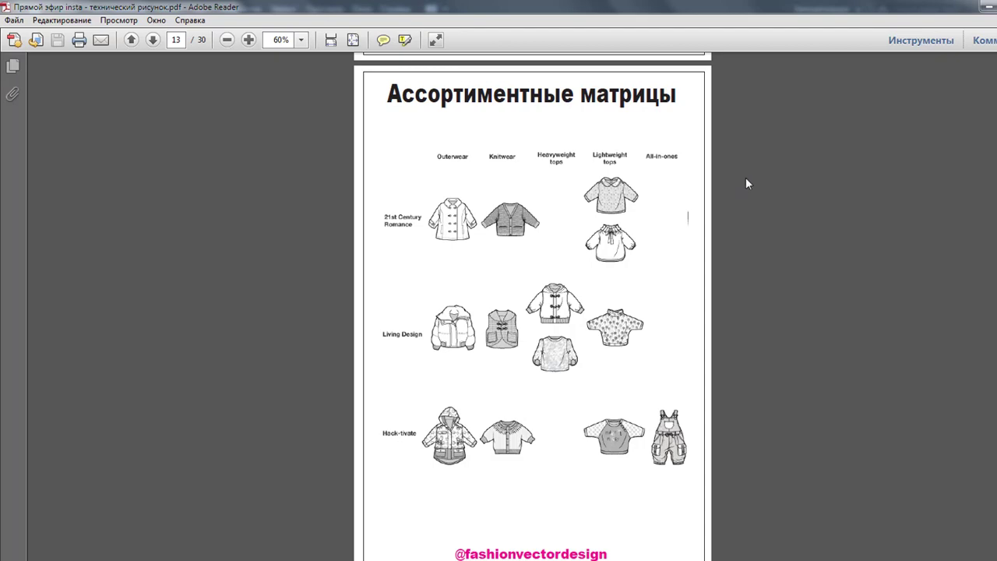
scroll(712, 212, down, 4)
scroll(712, 213, down, 4)
scroll(712, 212, down, 4)
scroll(712, 212, down, 2)
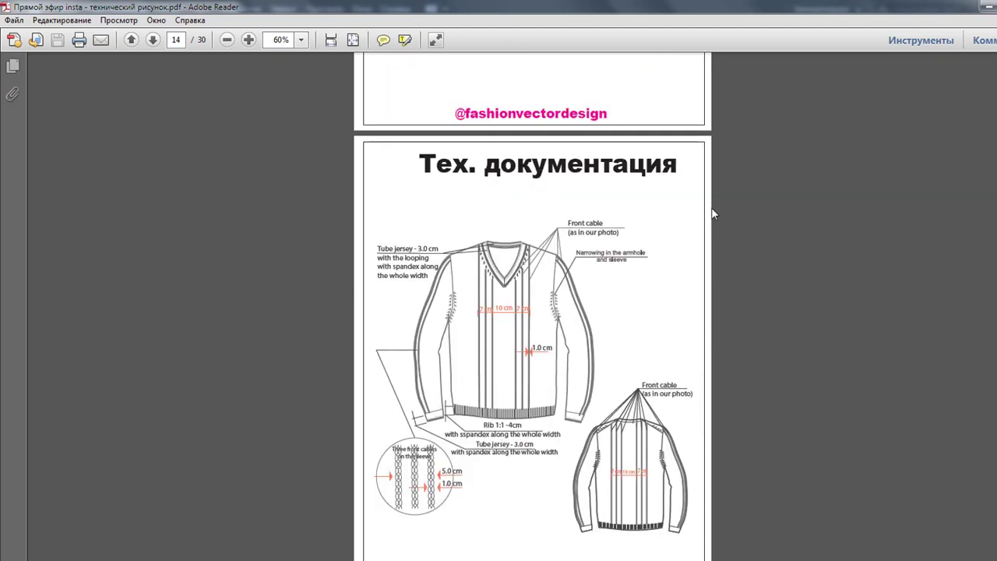
scroll(711, 212, down, 2)
scroll(712, 212, down, 1)
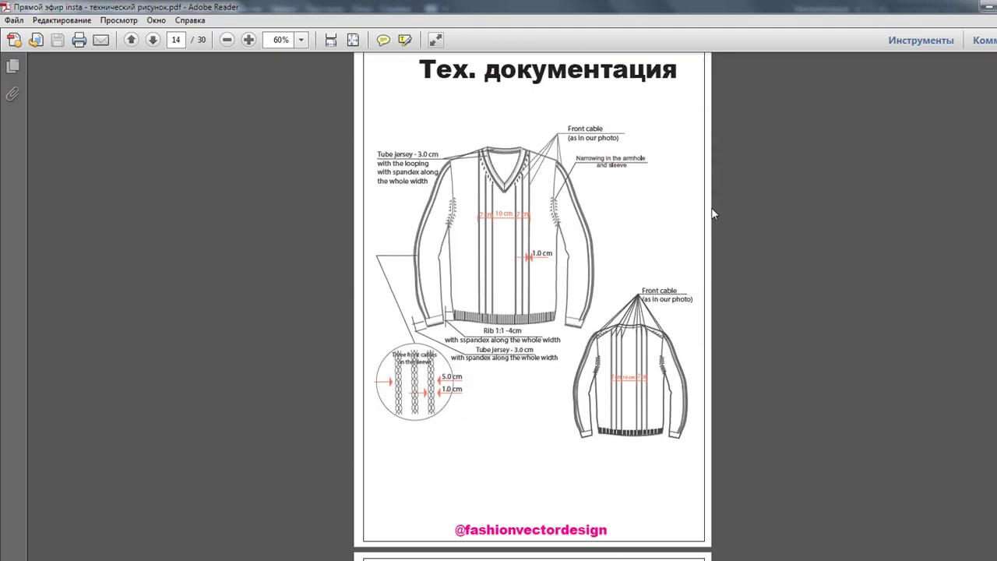
scroll(712, 214, up, 1)
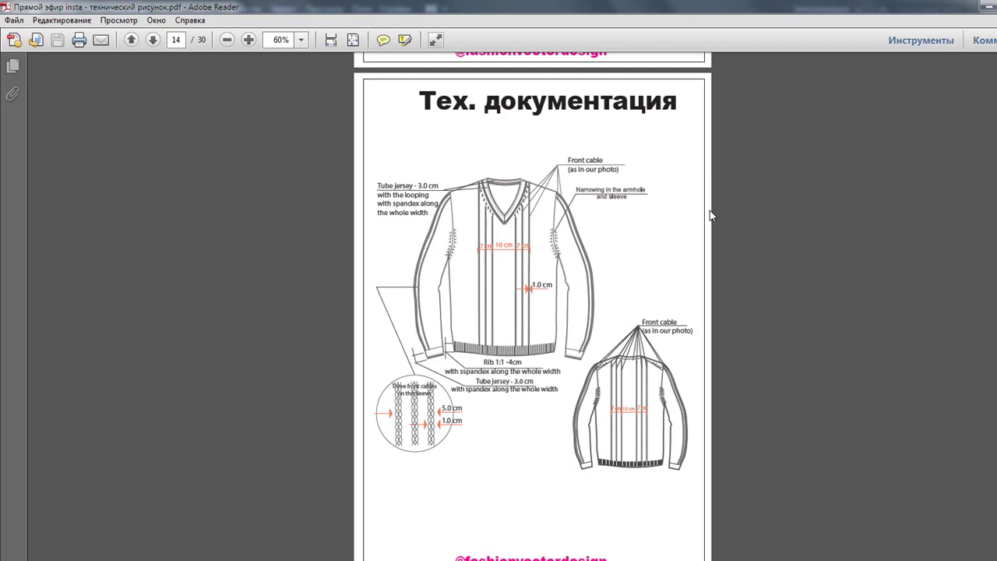
Scroll past the Мерчендайзинг page 18 to page 19, МЕТОДЫ ОТРИСОВКИ, listing drawing methods
scroll(711, 215, down, 3)
scroll(732, 246, down, 3)
scroll(752, 275, down, 4)
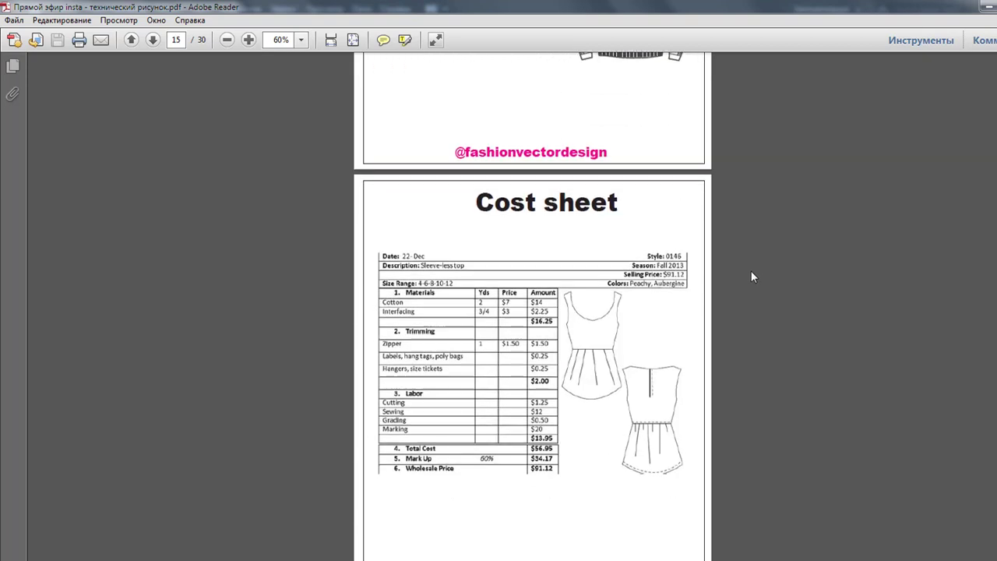
scroll(752, 276, down, 1)
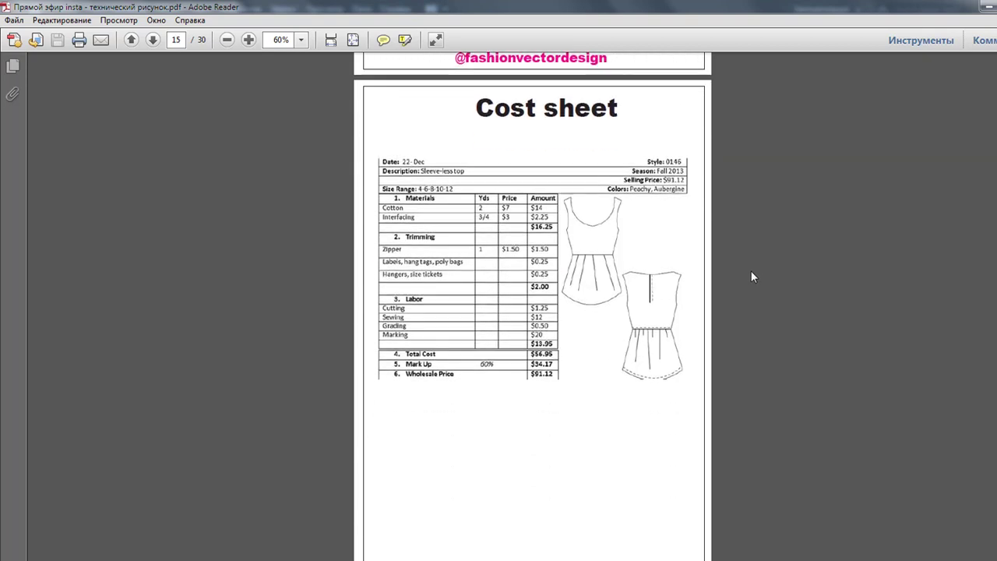
scroll(750, 270, down, 1)
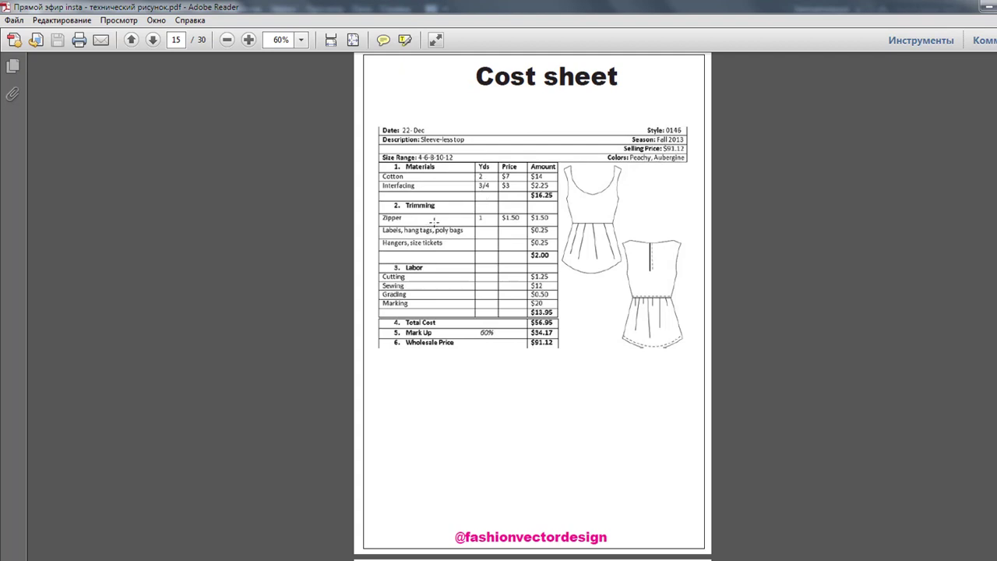
scroll(506, 249, down, 3)
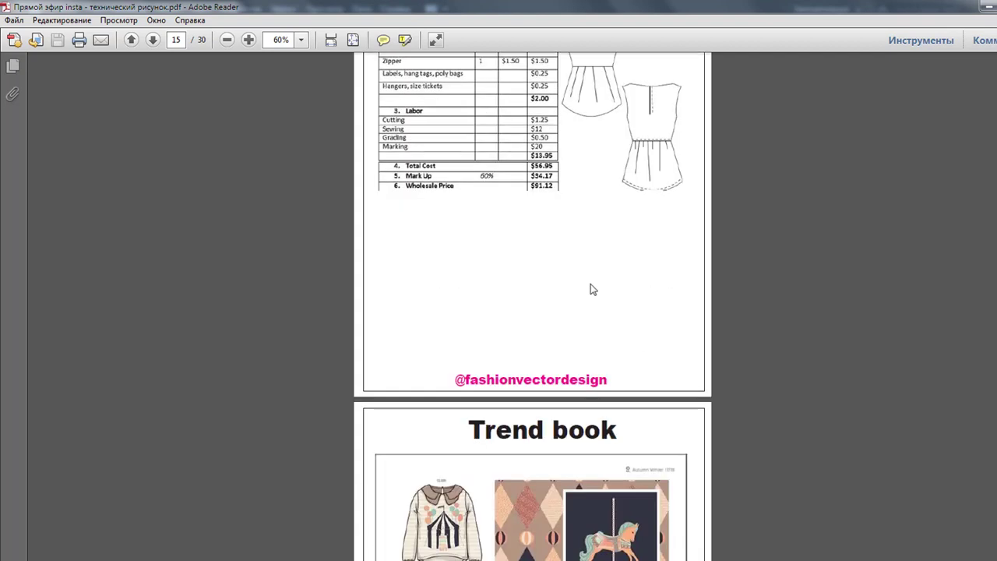
scroll(592, 287, down, 2)
scroll(619, 363, down, 4)
scroll(619, 364, down, 1)
scroll(619, 364, down, 1)
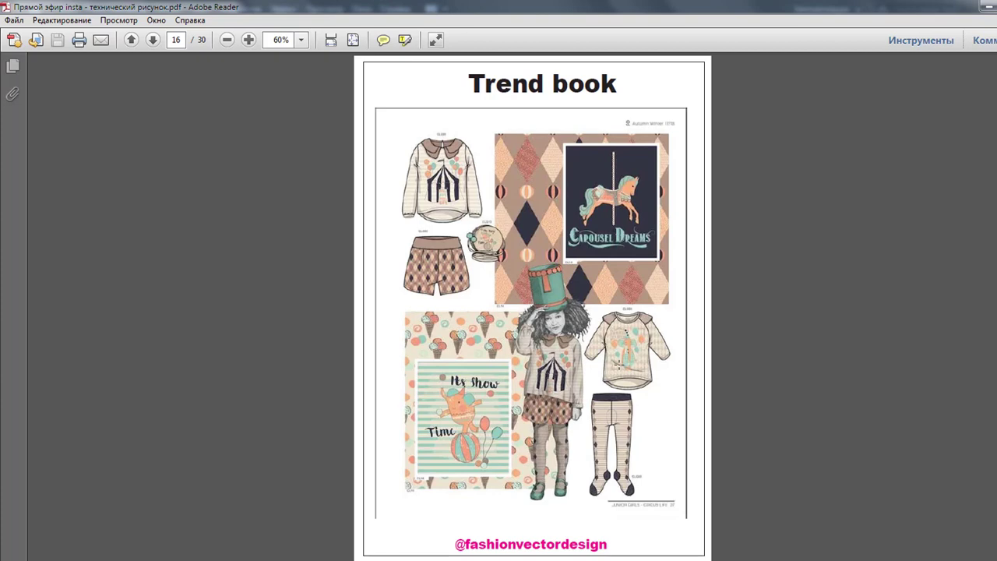
scroll(623, 499, down, 5)
scroll(662, 514, down, 5)
scroll(675, 523, down, 5)
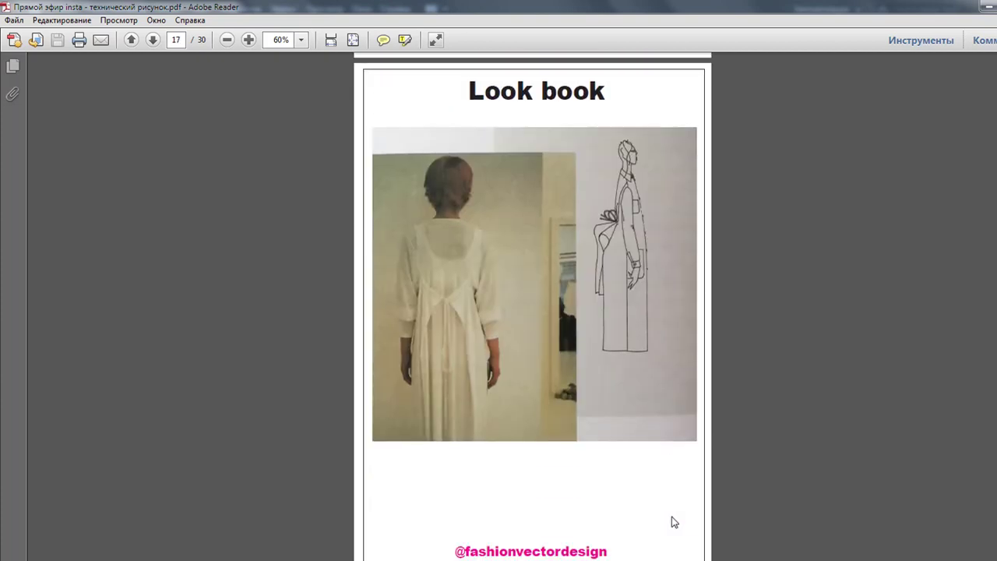
scroll(674, 522, down, 1)
scroll(672, 521, up, 1)
scroll(678, 222, down, 1)
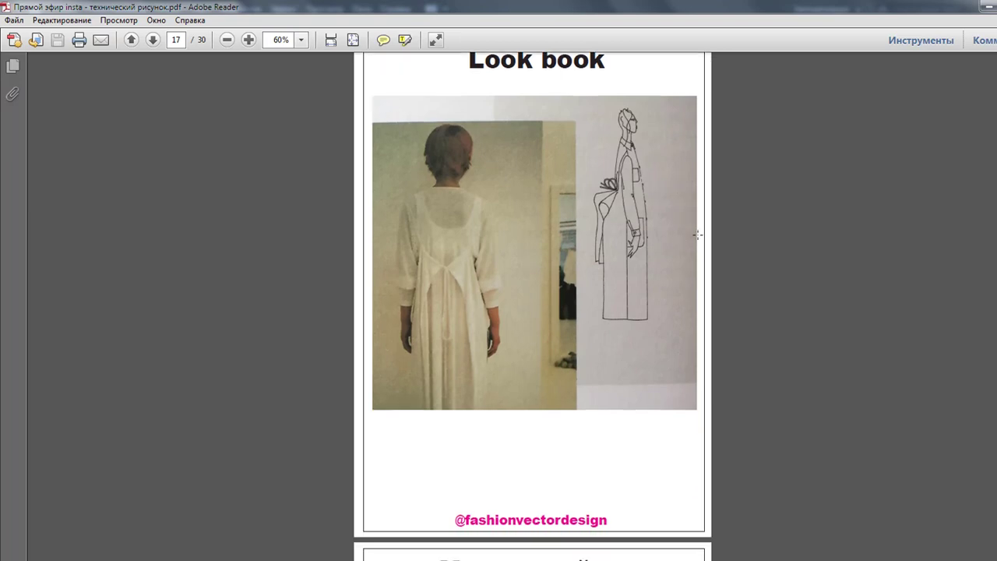
scroll(716, 246, down, 3)
scroll(724, 244, down, 3)
scroll(724, 243, down, 5)
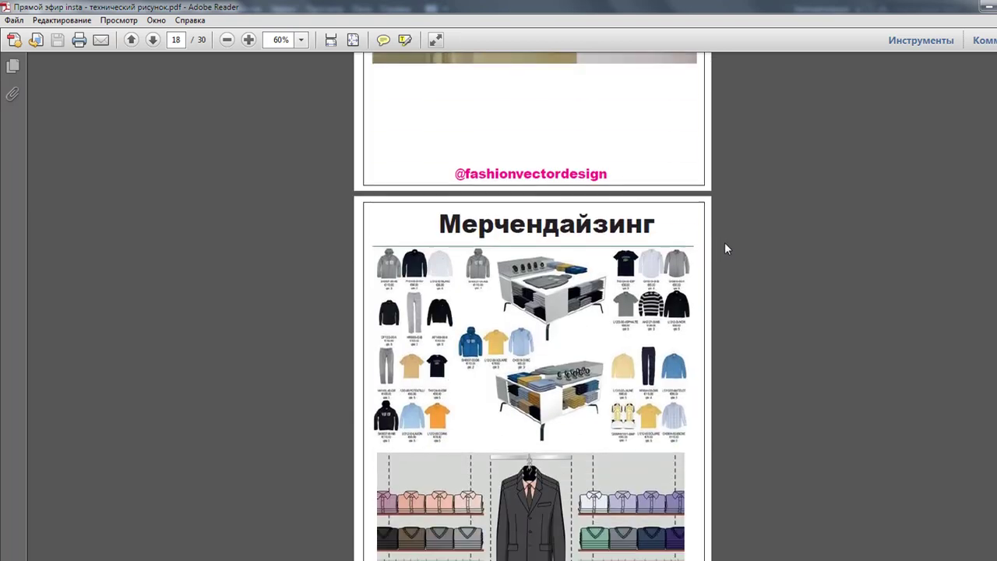
scroll(725, 243, down, 2)
scroll(724, 243, down, 1)
scroll(724, 243, down, 1)
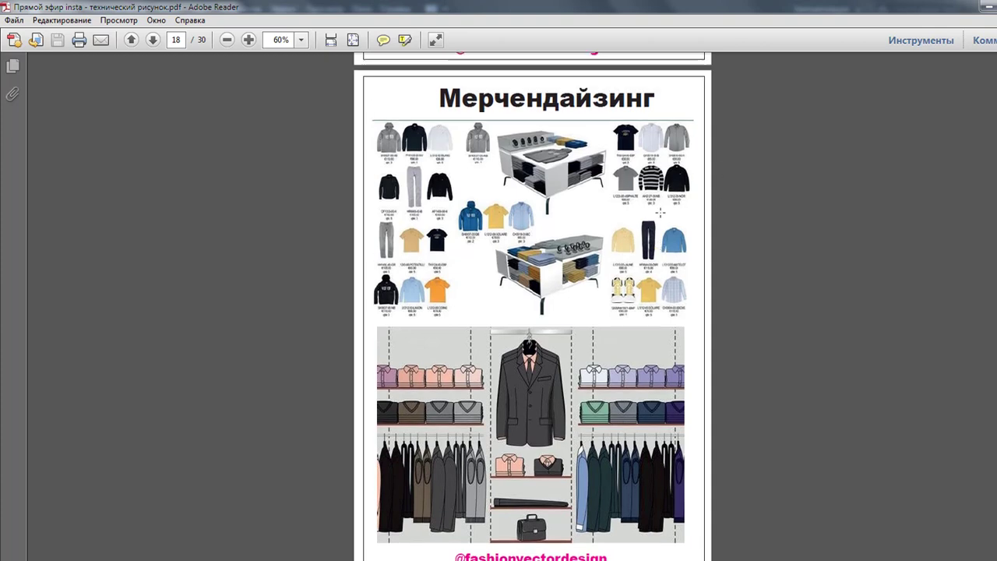
scroll(661, 211, down, 1)
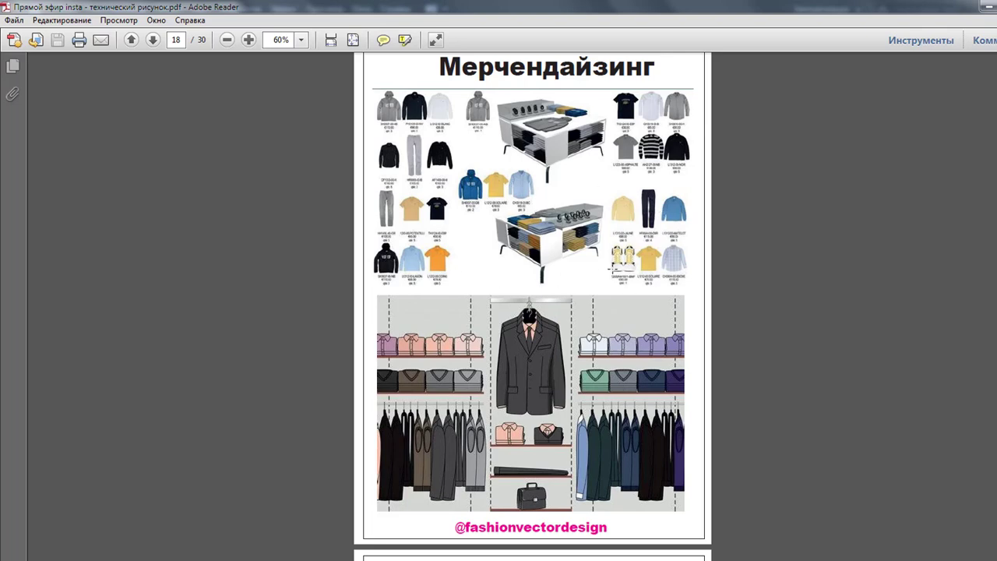
scroll(785, 216, down, 4)
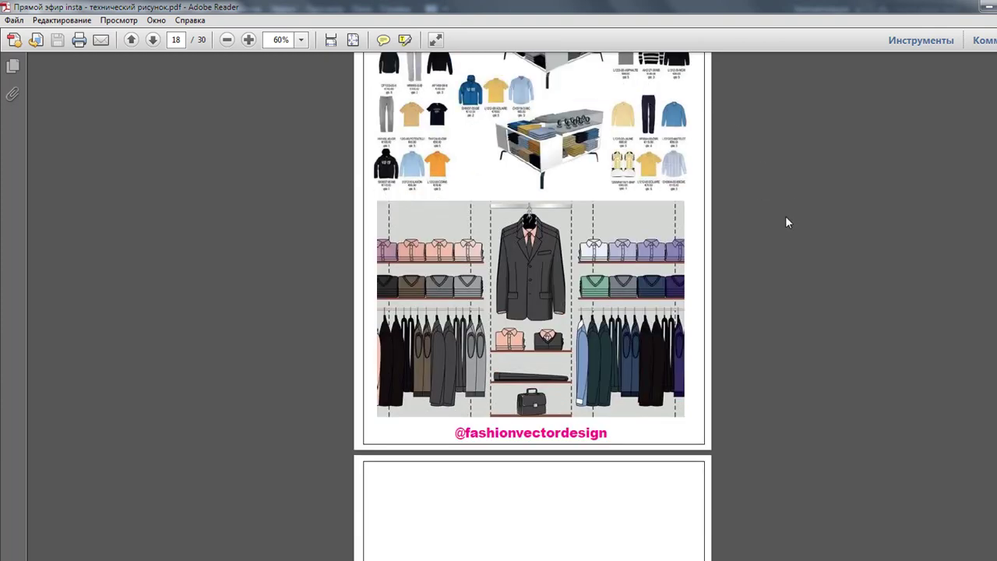
scroll(785, 216, up, 5)
scroll(784, 222, down, 1)
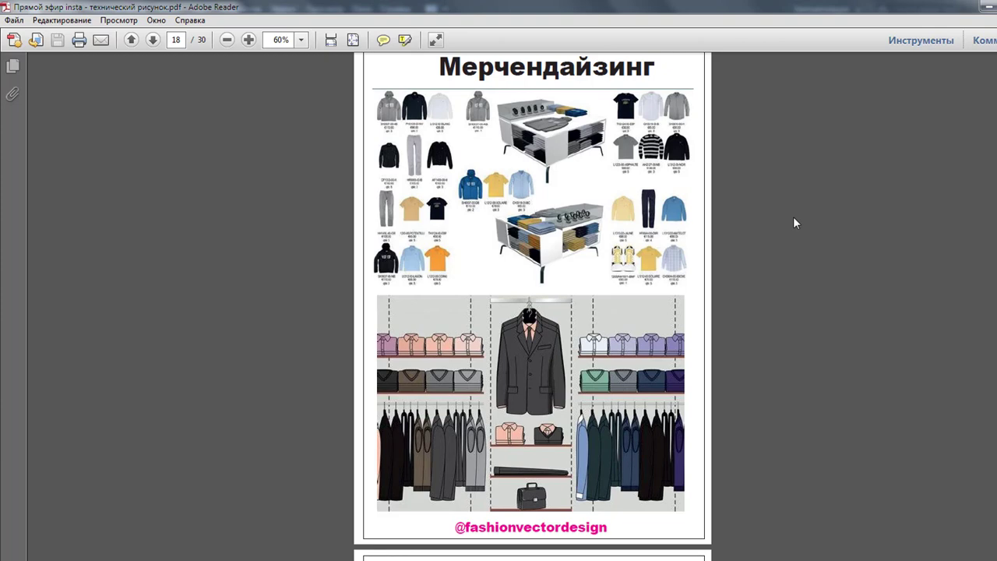
scroll(748, 300, up, 1)
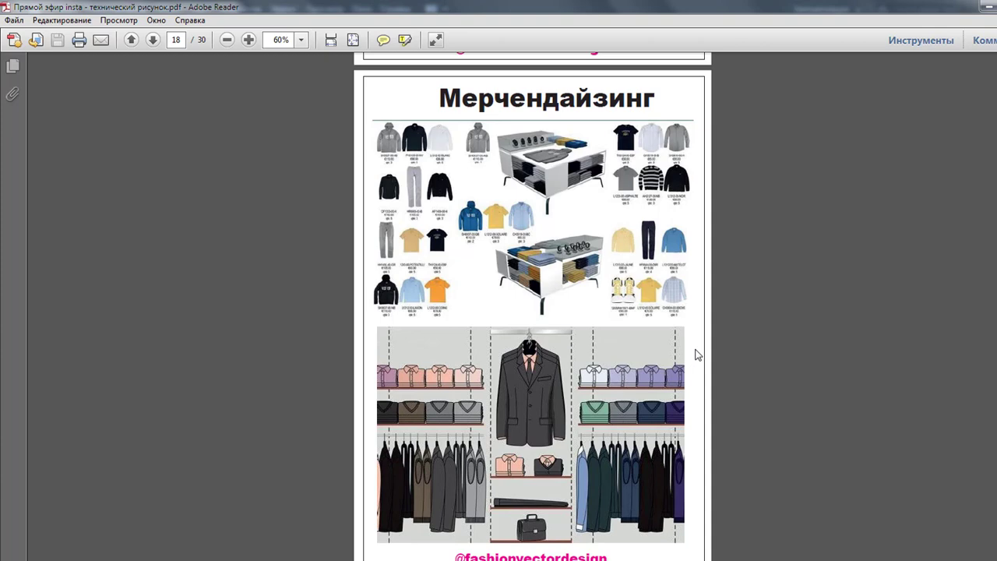
scroll(697, 354, down, 5)
scroll(690, 354, down, 3)
scroll(690, 355, down, 1)
Scroll the PDF to page 28, the 'На компьютере' front and back T-shirt sketches
scroll(690, 354, down, 3)
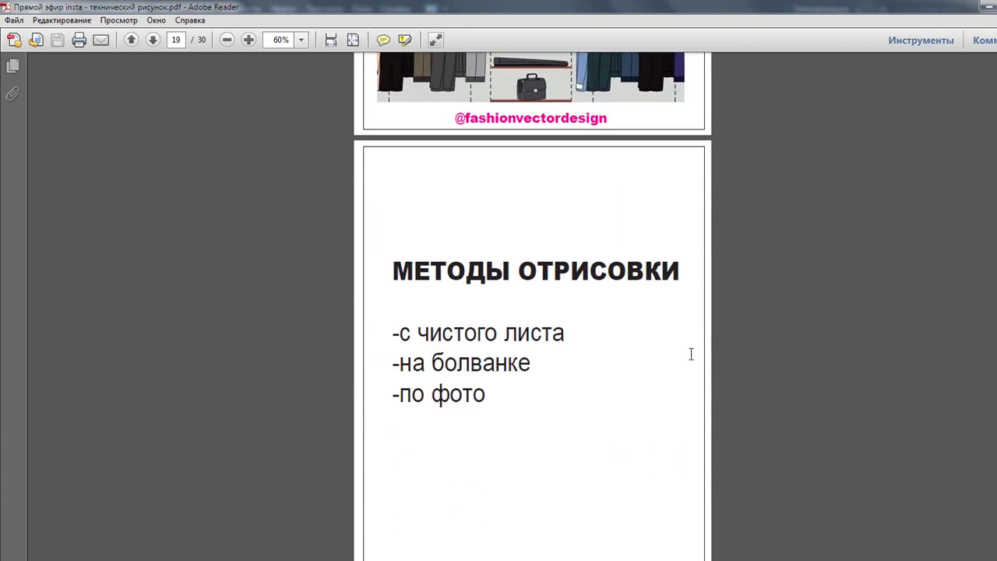
scroll(691, 354, down, 2)
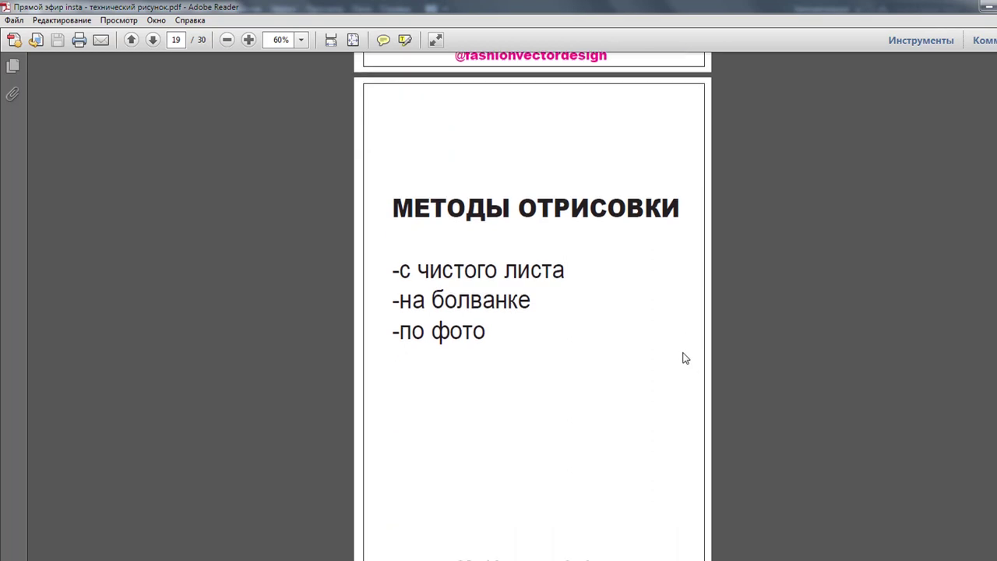
scroll(684, 357, down, 1)
scroll(685, 358, down, 3)
scroll(684, 357, down, 5)
scroll(684, 357, down, 4)
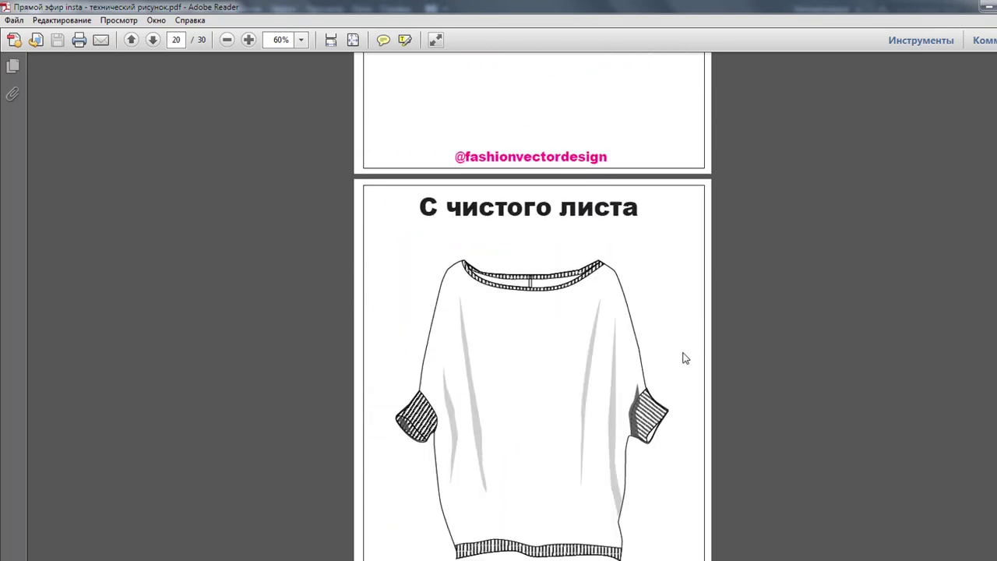
scroll(684, 358, down, 3)
scroll(685, 358, down, 2)
scroll(684, 358, down, 1)
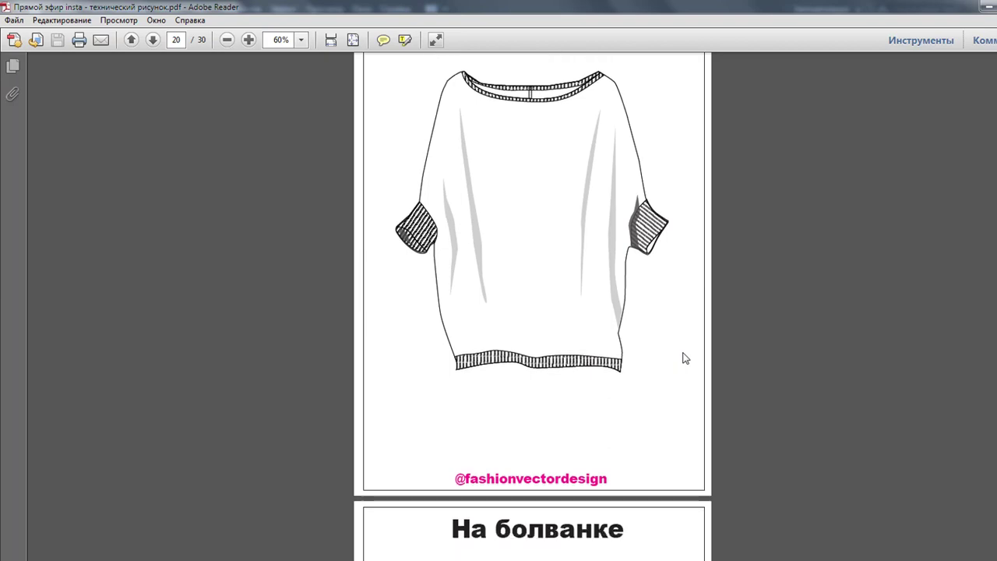
scroll(684, 357, down, 5)
scroll(684, 358, down, 5)
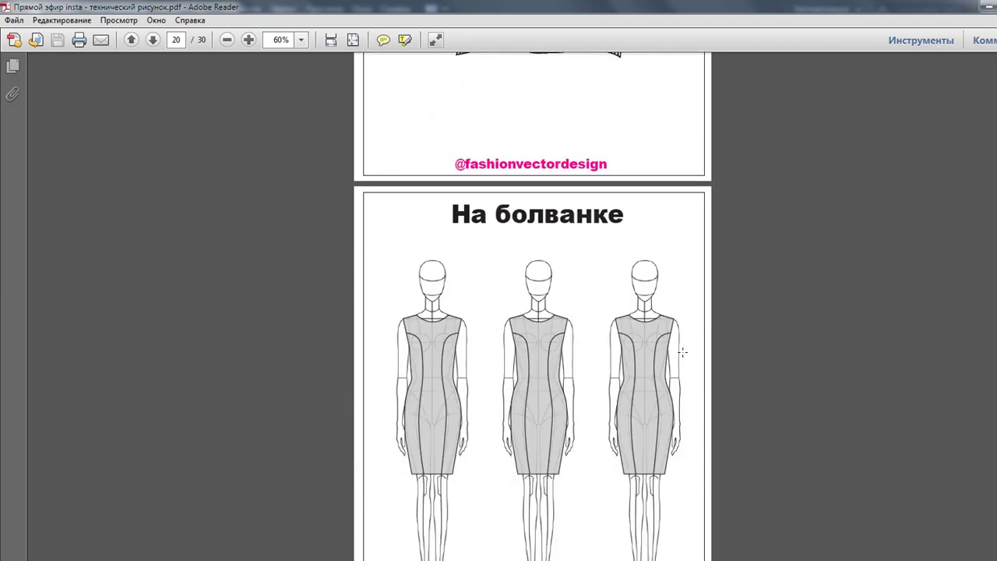
scroll(684, 358, down, 4)
scroll(684, 358, down, 3)
scroll(682, 352, up, 1)
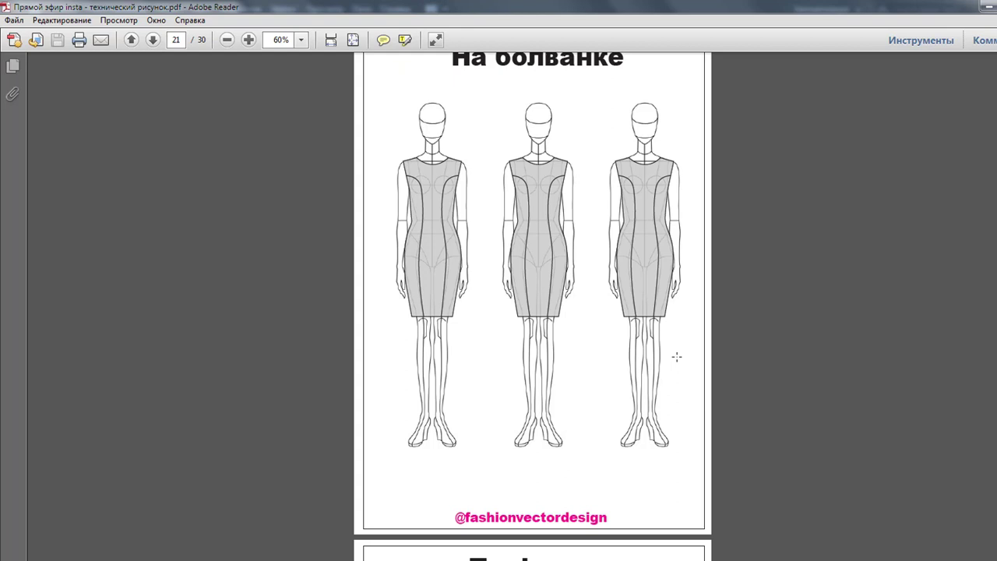
scroll(675, 358, down, 4)
scroll(574, 349, up, 2)
scroll(581, 364, up, 2)
scroll(599, 358, down, 3)
scroll(609, 355, down, 3)
scroll(607, 351, down, 4)
scroll(610, 361, down, 3)
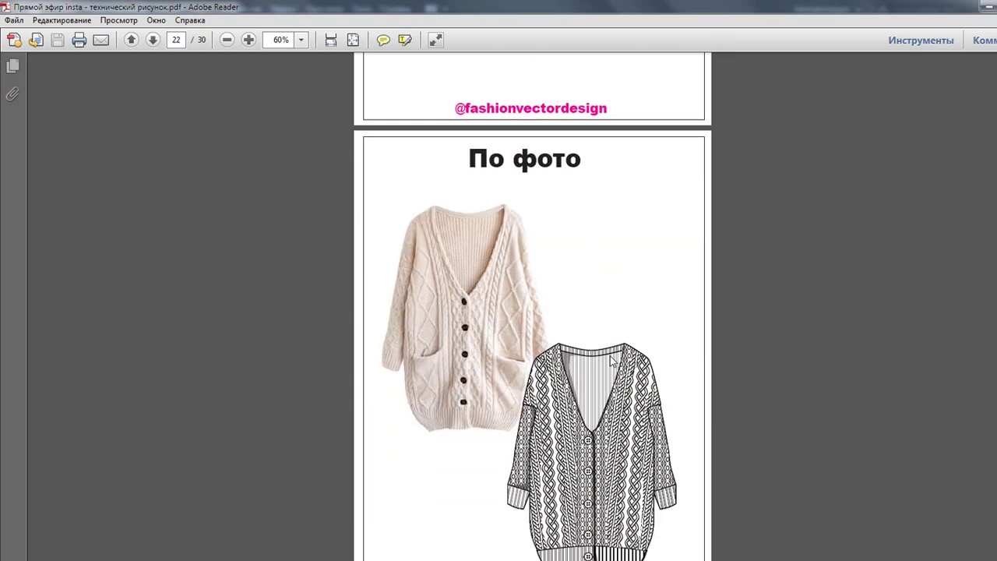
scroll(611, 358, down, 2)
scroll(609, 362, down, 1)
scroll(609, 361, down, 1)
scroll(608, 360, down, 2)
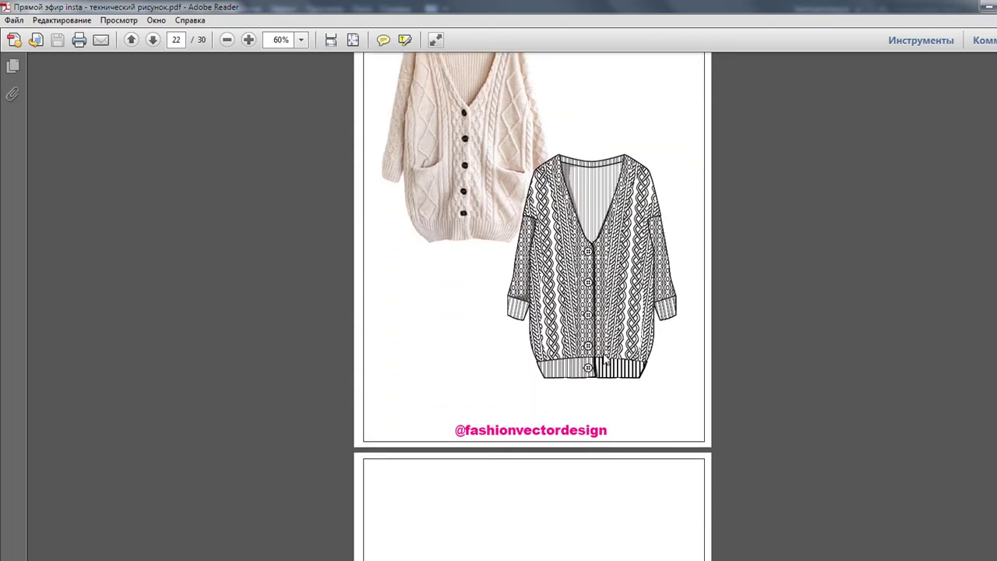
scroll(605, 359, down, 4)
scroll(606, 359, down, 4)
scroll(603, 356, down, 2)
scroll(601, 351, down, 2)
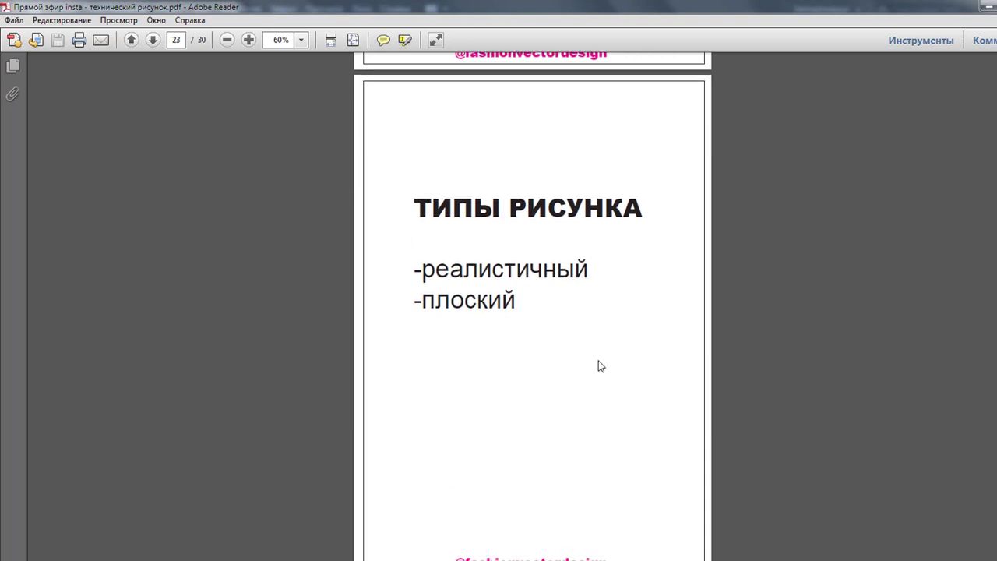
scroll(599, 365, down, 1)
scroll(601, 365, down, 2)
scroll(600, 365, down, 5)
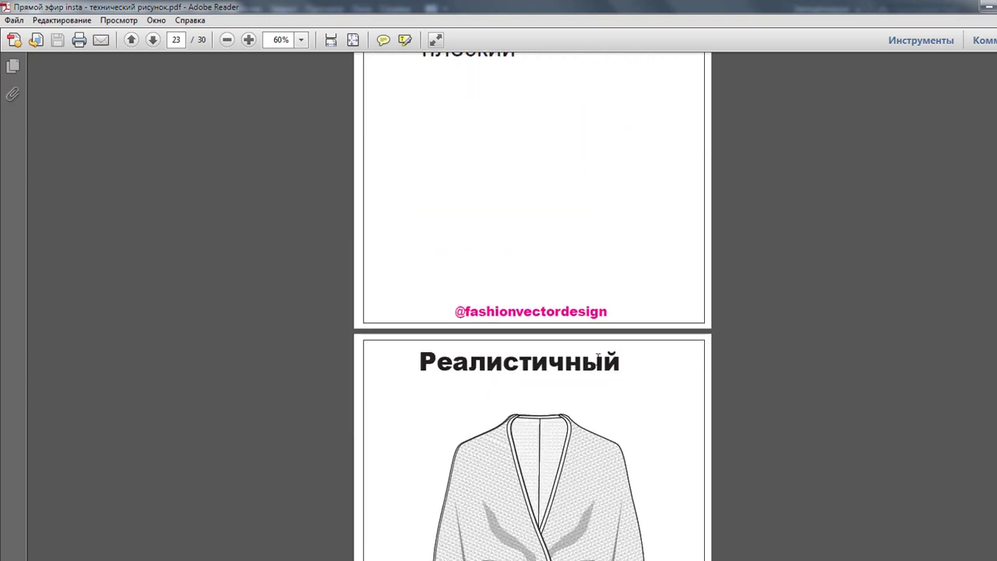
scroll(600, 365, down, 7)
scroll(600, 366, down, 2)
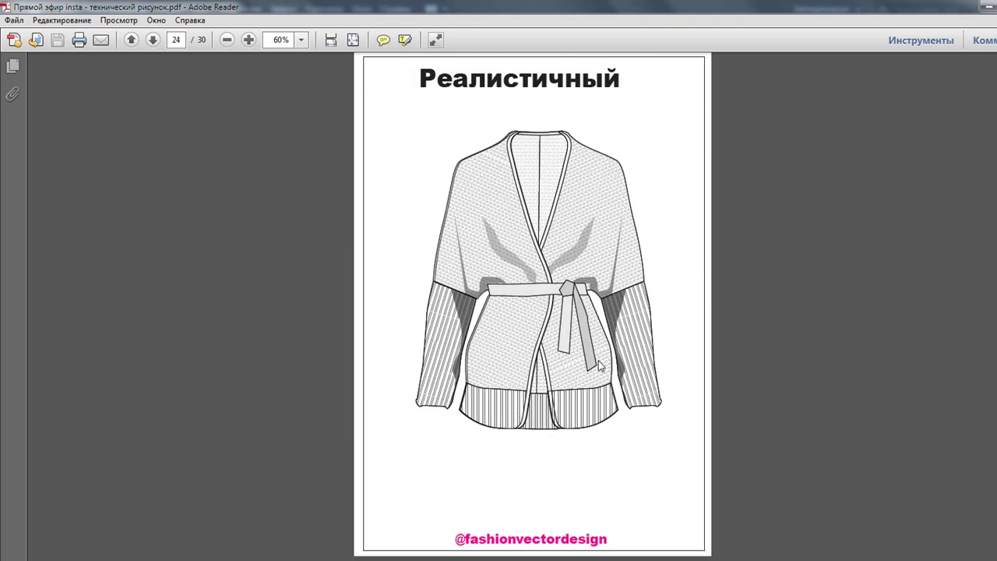
scroll(599, 365, down, 2)
scroll(599, 365, down, 5)
scroll(599, 365, down, 8)
scroll(599, 366, down, 2)
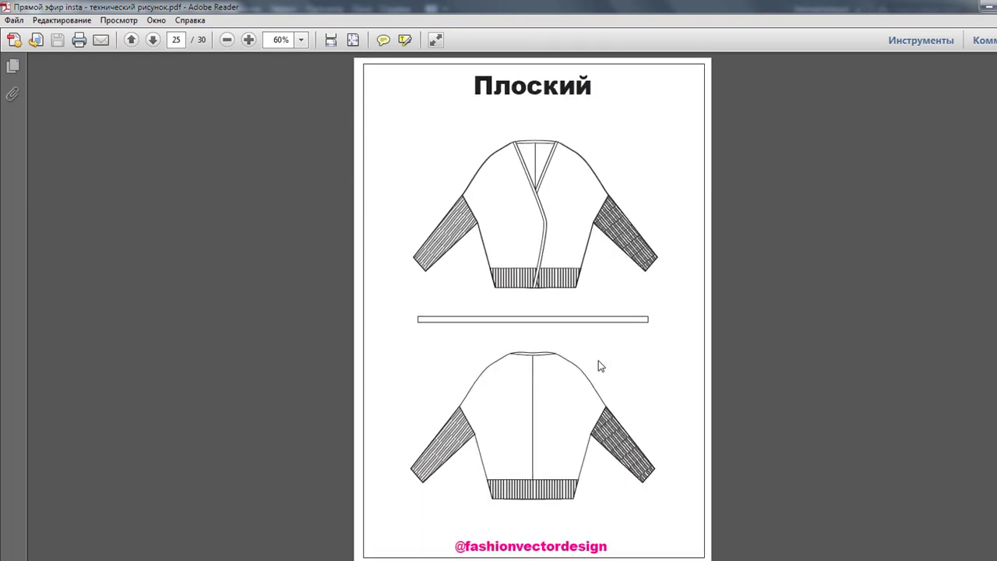
scroll(599, 365, down, 2)
scroll(599, 363, down, 3)
scroll(598, 359, down, 5)
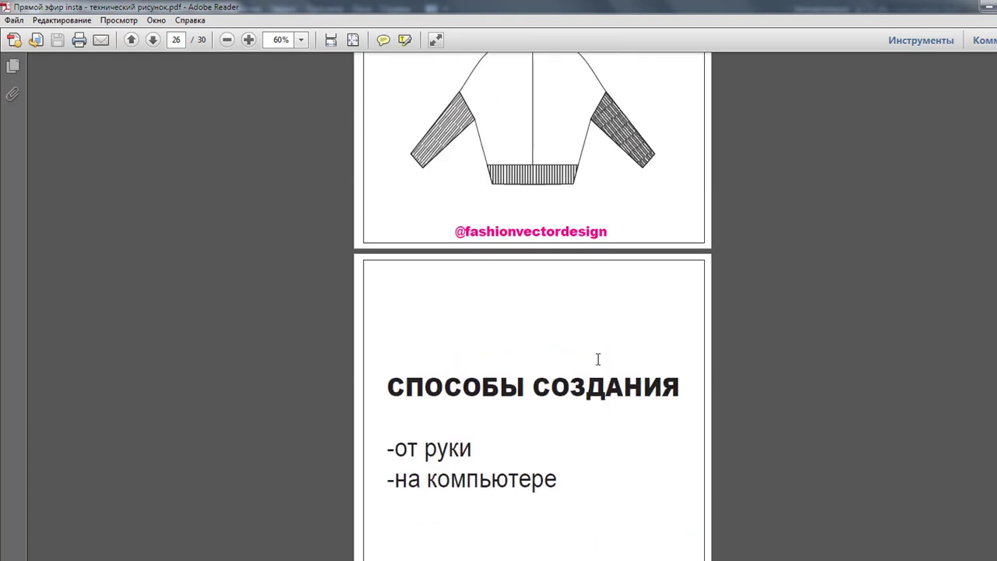
scroll(598, 359, down, 5)
scroll(598, 356, up, 7)
scroll(598, 366, up, 3)
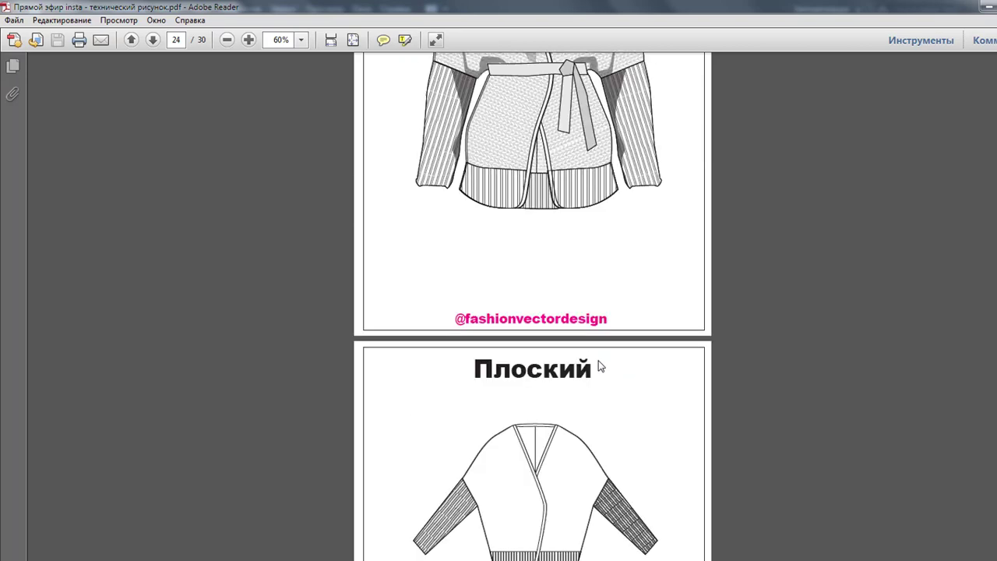
scroll(598, 366, up, 5)
scroll(598, 366, down, 1)
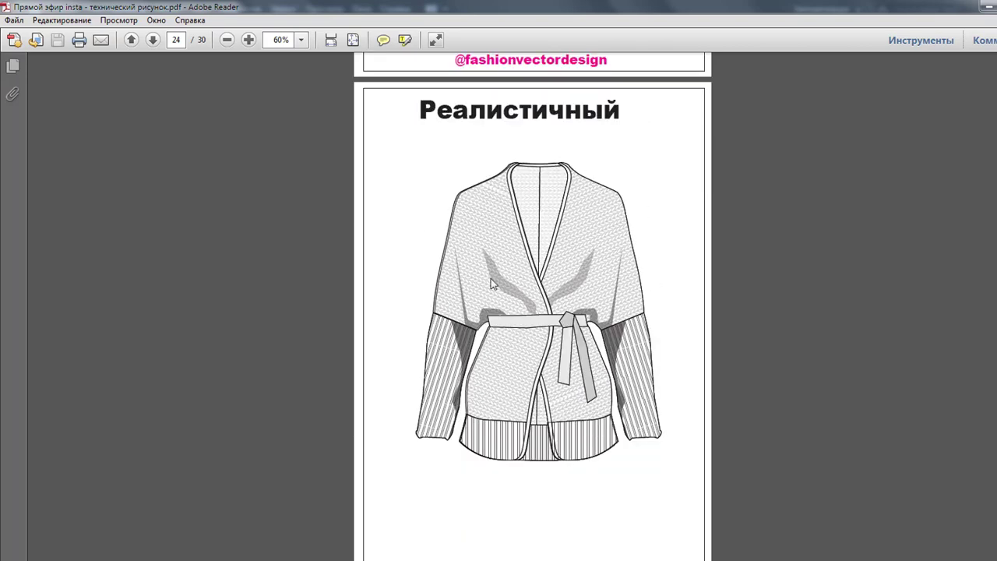
scroll(622, 249, down, 1)
scroll(631, 438, down, 2)
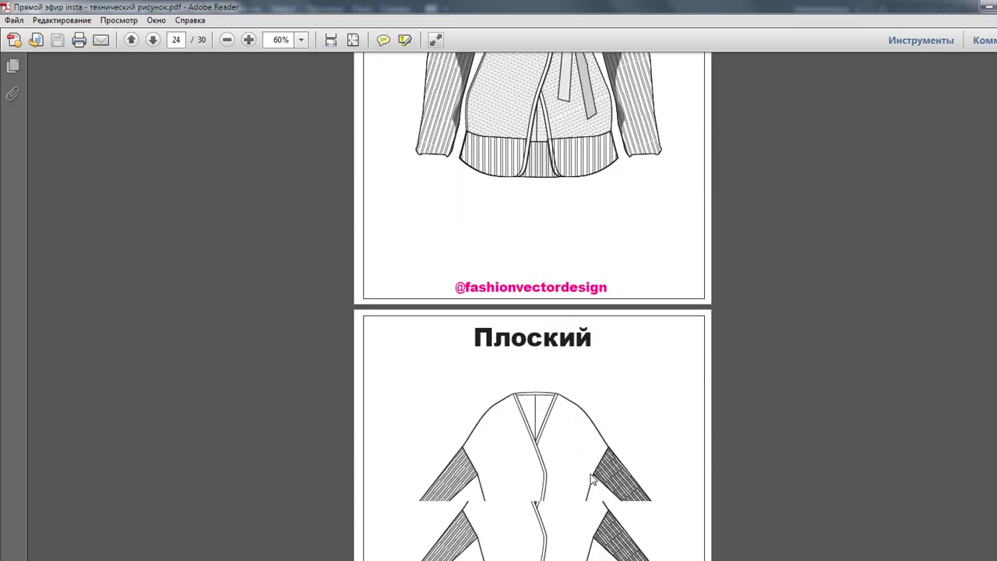
scroll(598, 467, down, 1)
scroll(598, 464, down, 1)
scroll(599, 461, down, 1)
scroll(601, 465, down, 1)
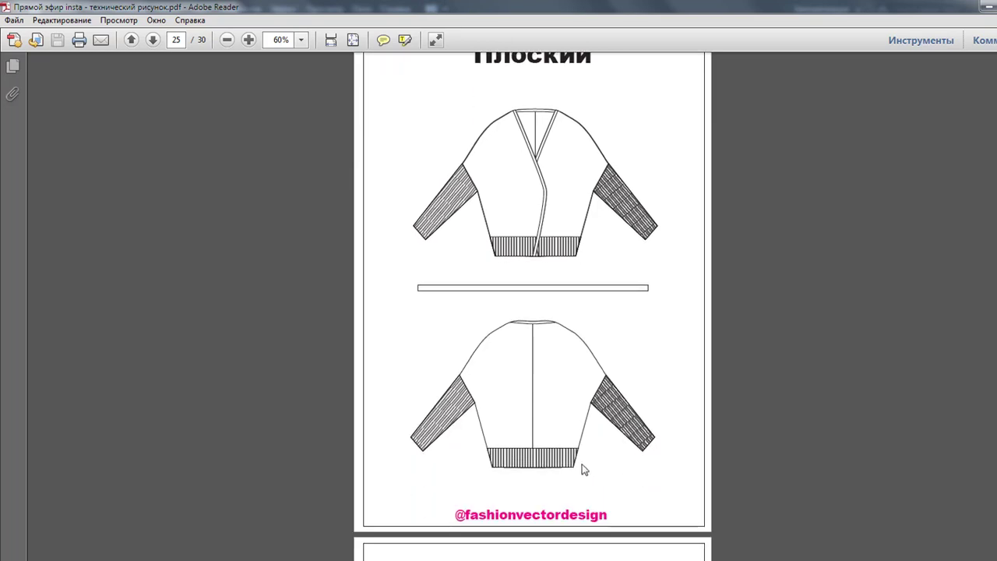
scroll(582, 466, down, 3)
scroll(584, 463, down, 5)
scroll(585, 464, down, 3)
scroll(585, 464, down, 4)
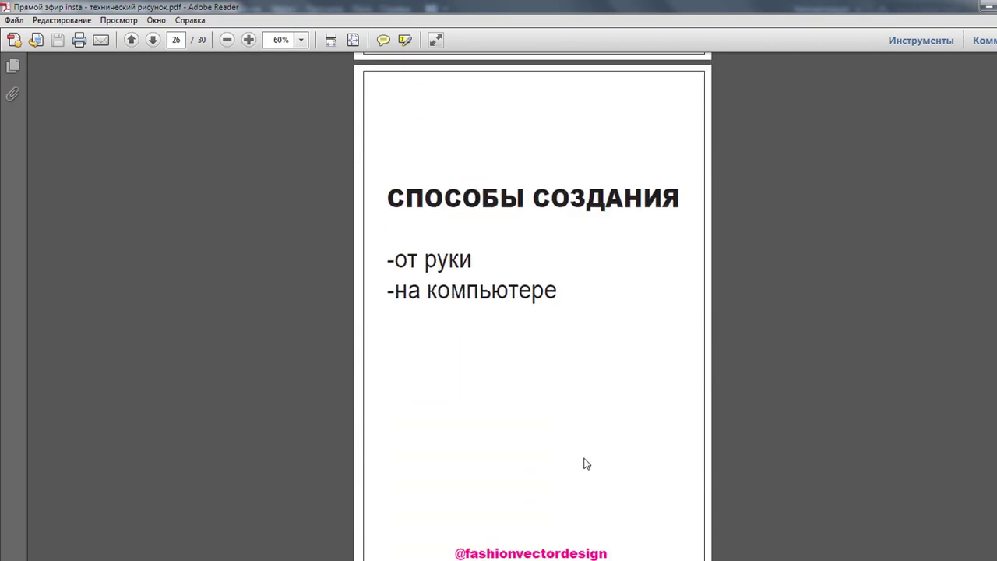
scroll(586, 463, down, 1)
scroll(586, 464, up, 2)
scroll(586, 463, down, 1)
scroll(585, 463, down, 2)
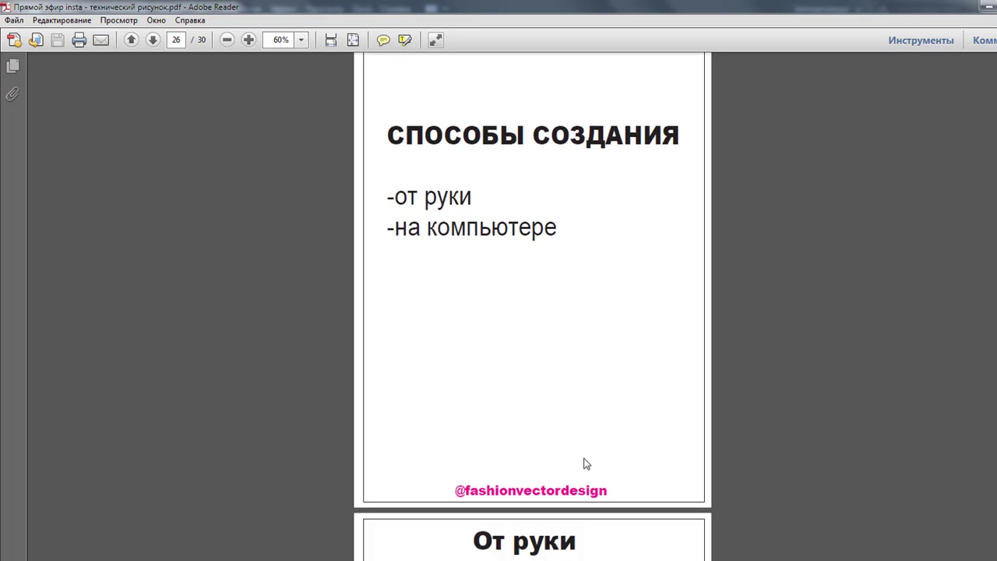
scroll(586, 463, down, 2)
scroll(584, 460, down, 4)
scroll(582, 457, down, 3)
scroll(583, 457, down, 2)
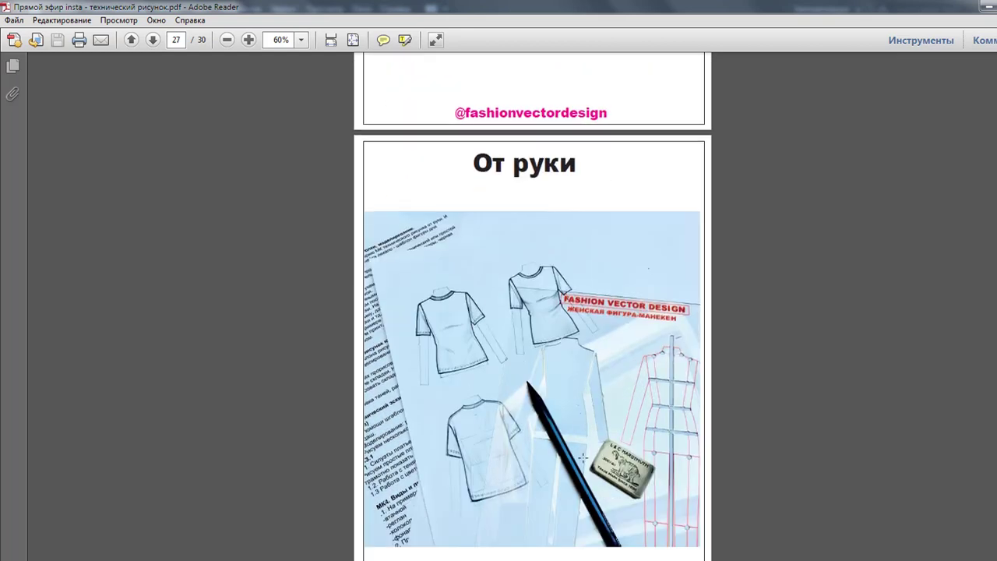
scroll(582, 457, down, 2)
scroll(583, 457, down, 2)
scroll(582, 457, down, 6)
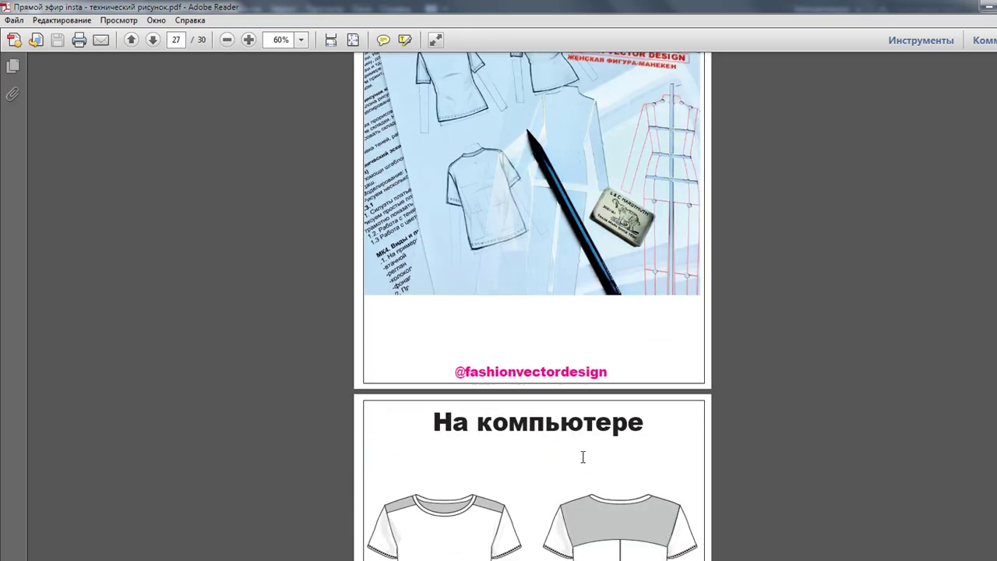
scroll(582, 457, down, 1)
scroll(584, 459, down, 4)
scroll(585, 463, down, 3)
scroll(586, 464, down, 1)
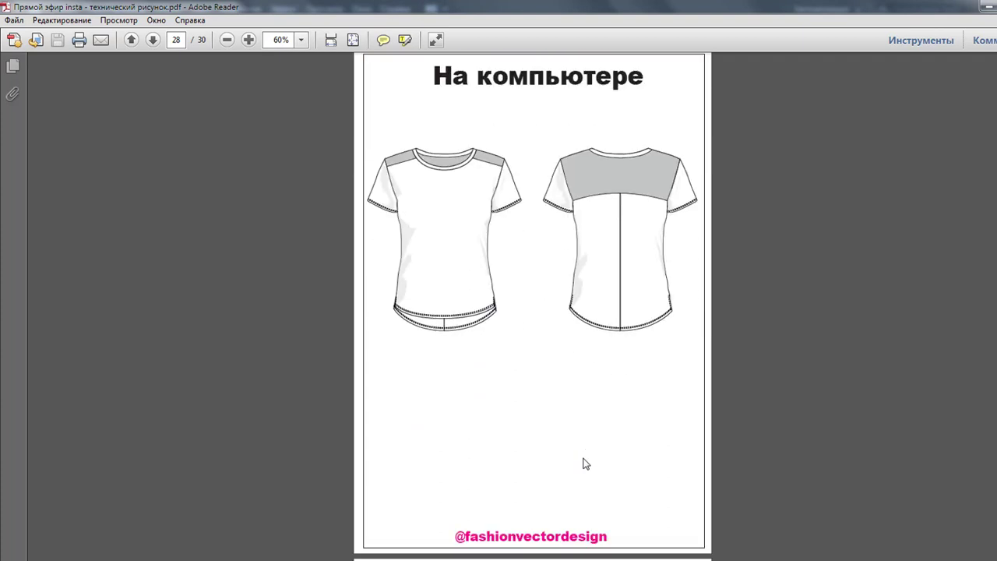
scroll(586, 463, down, 1)
scroll(583, 460, down, 4)
scroll(582, 459, down, 1)
scroll(582, 458, down, 2)
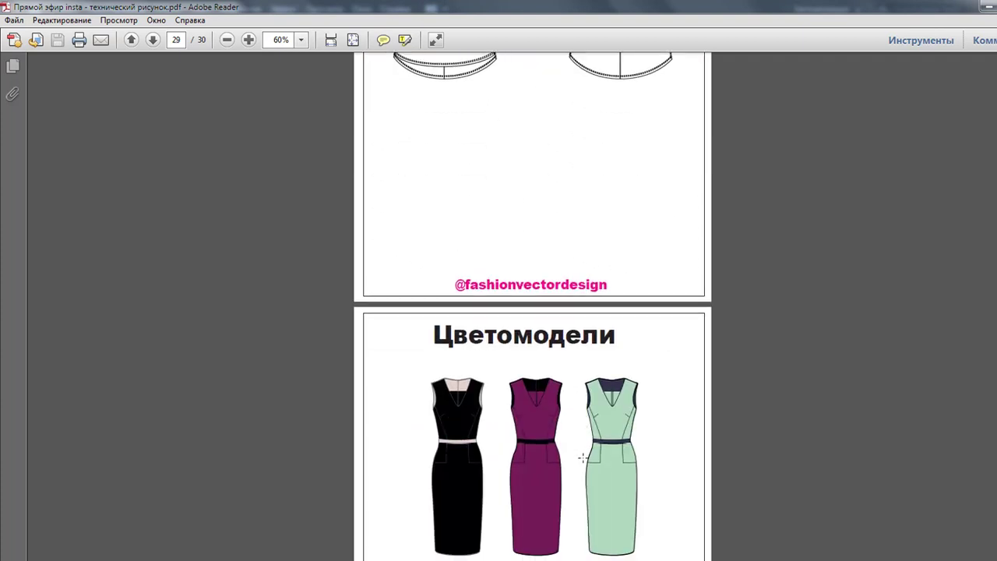
scroll(582, 458, down, 4)
scroll(584, 461, up, 2)
scroll(586, 463, up, 5)
scroll(585, 463, up, 4)
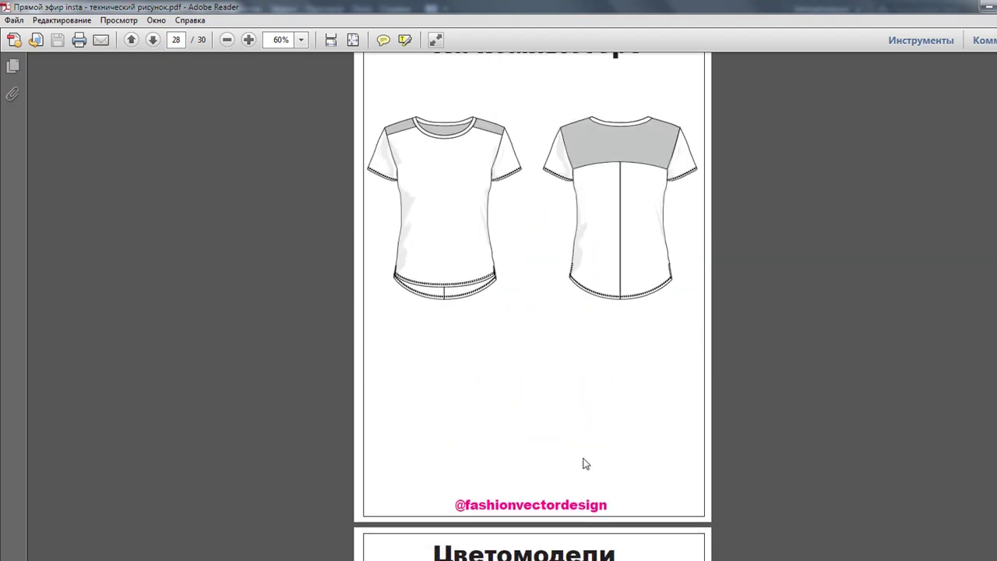
scroll(585, 463, up, 1)
scroll(586, 463, up, 1)
scroll(586, 463, down, 1)
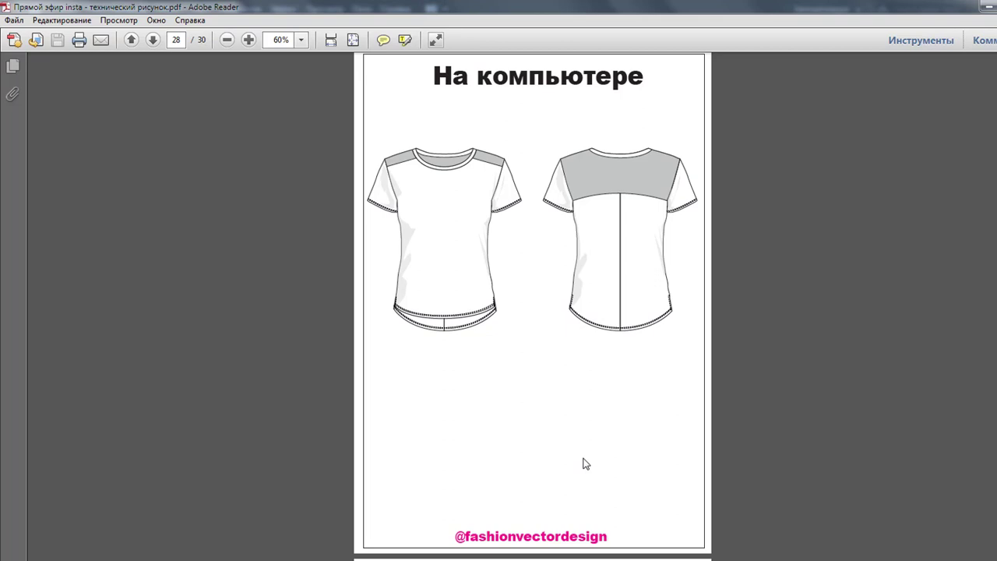
scroll(585, 463, up, 1)
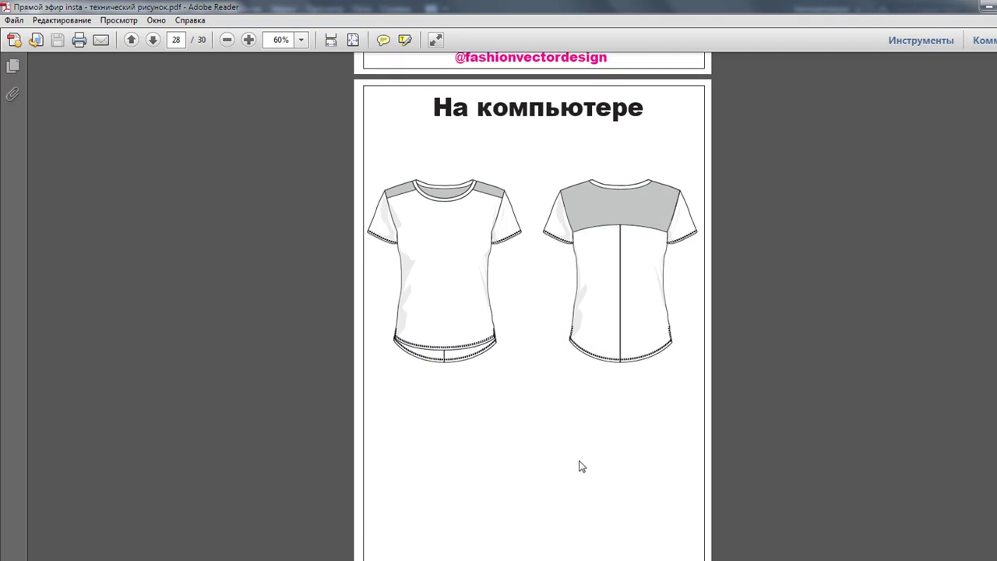
scroll(577, 469, down, 4)
Scroll past the page 29 Цветомодели colourways to page 30, the annotated dress description
scroll(577, 468, down, 3)
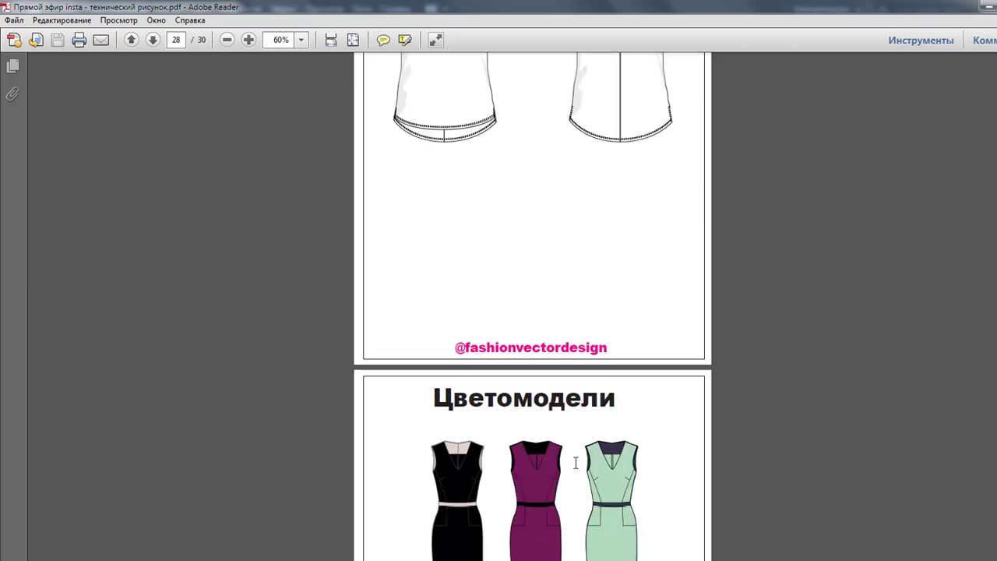
scroll(577, 469, down, 4)
scroll(577, 469, down, 3)
scroll(573, 463, down, 2)
scroll(573, 463, down, 2)
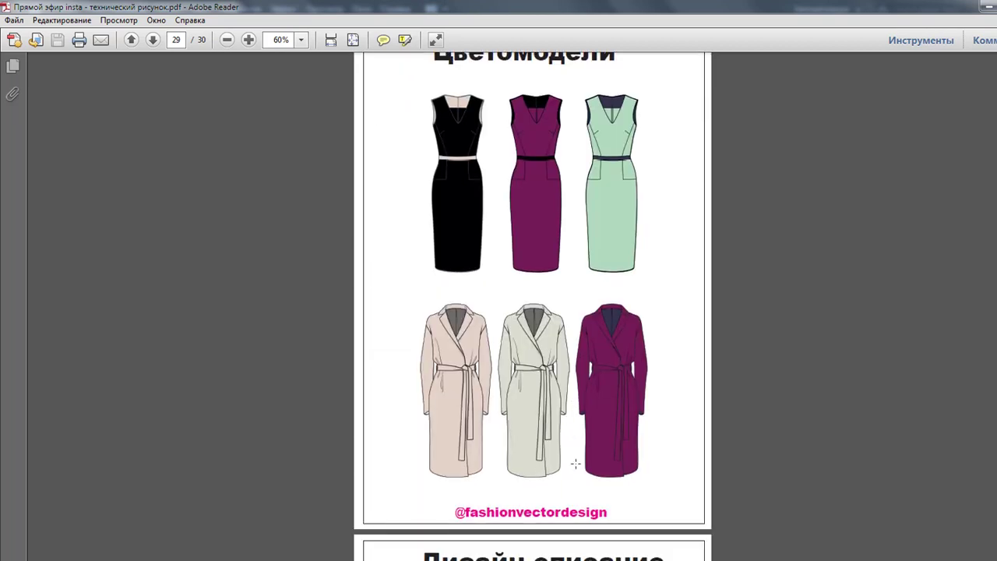
scroll(574, 463, down, 1)
scroll(576, 463, down, 3)
scroll(576, 463, up, 4)
scroll(575, 463, up, 1)
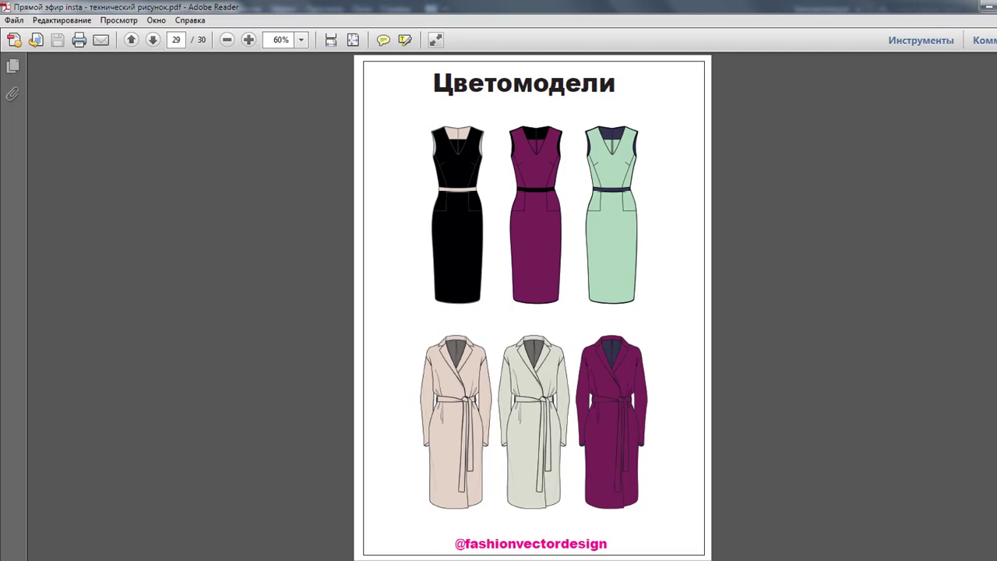
scroll(522, 433, down, 3)
scroll(523, 440, down, 5)
scroll(525, 448, down, 3)
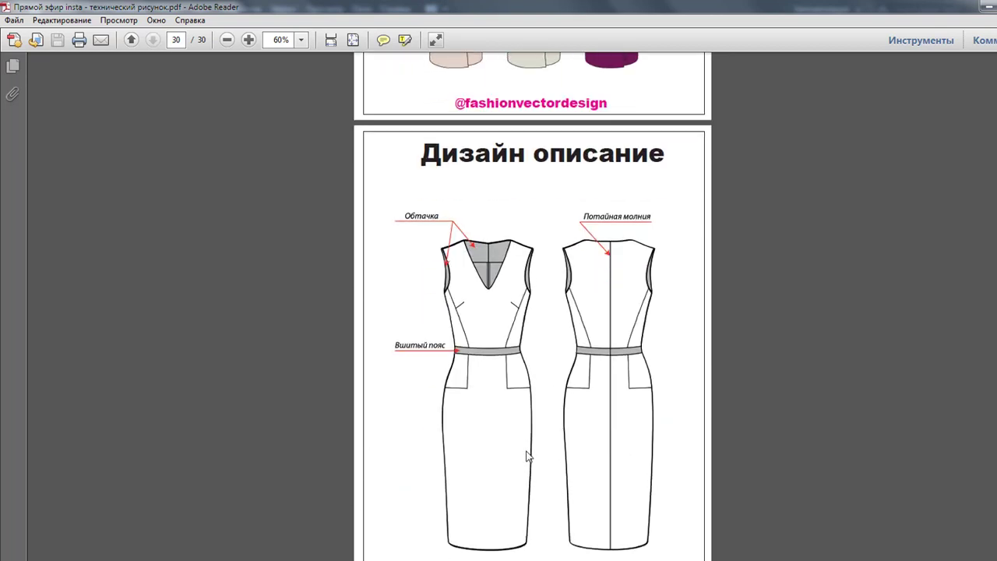
scroll(527, 457, down, 1)
scroll(528, 457, down, 2)
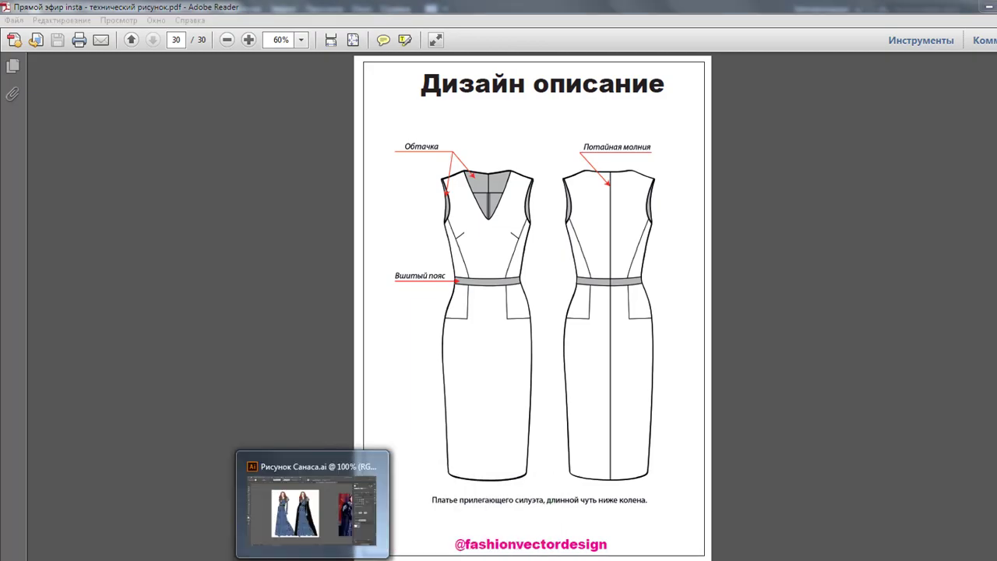
In Рисунок Санаса.ai, marquee-select every part of the left dress figure
click(311, 506)
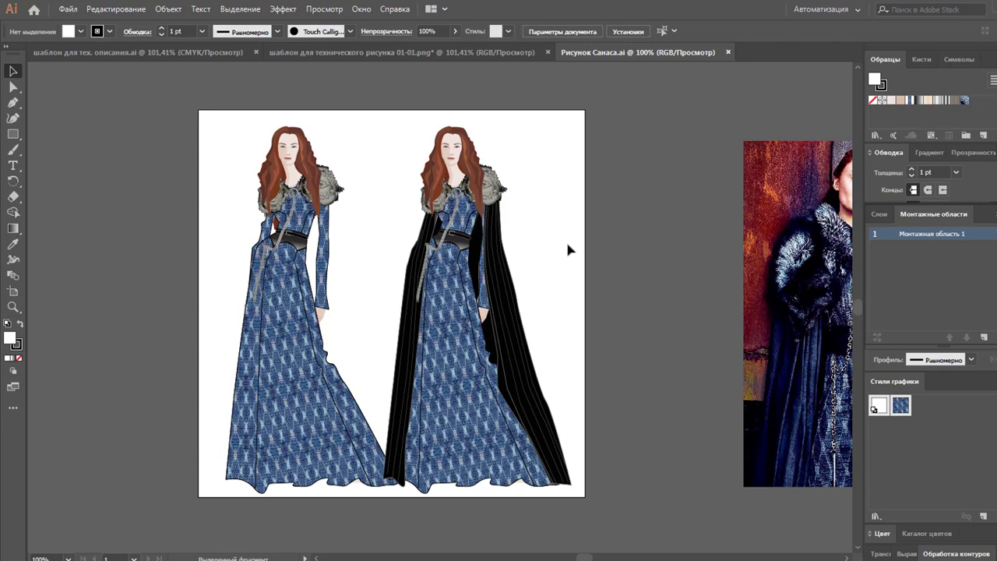
click(310, 401)
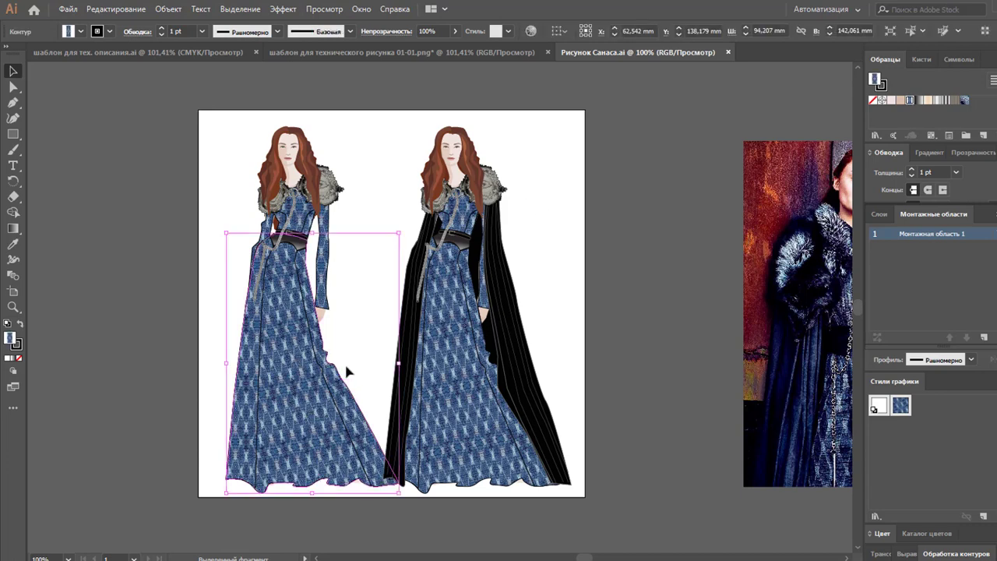
click(383, 311)
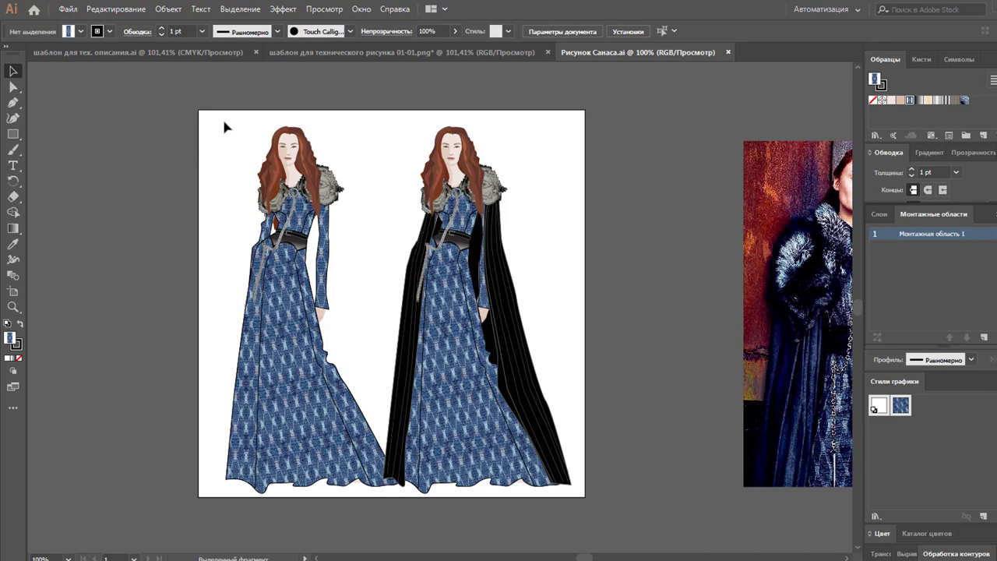
drag(219, 119, 356, 511)
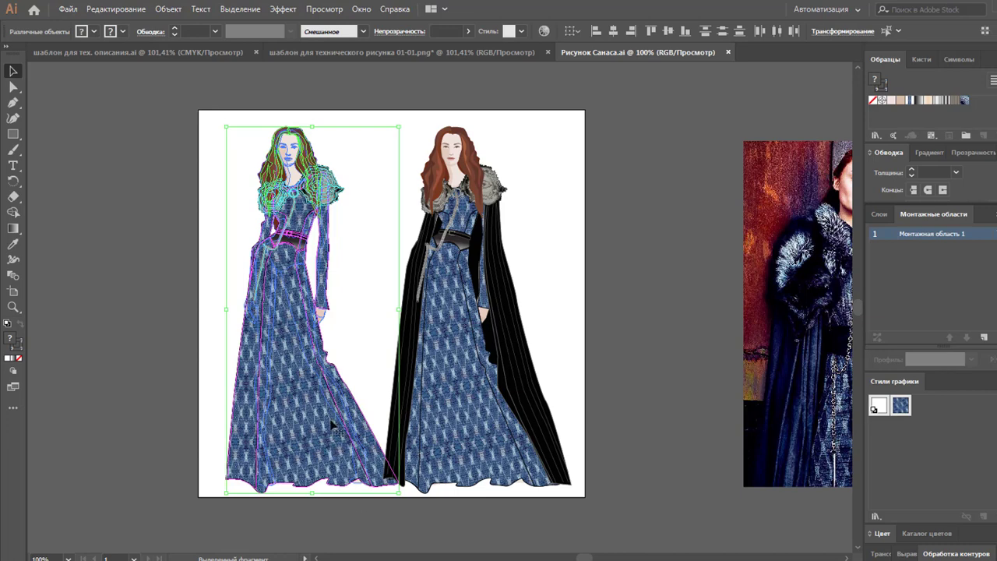
click(381, 262)
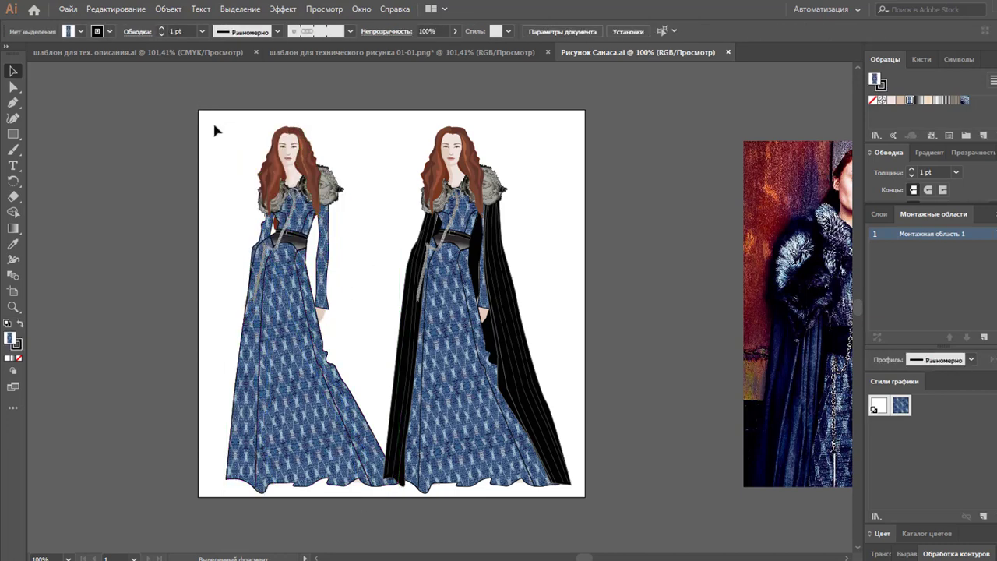
mouse_move(200, 102)
mouse_down()
mouse_move(345, 539)
mouse_move(369, 545)
mouse_up()
Group the selected left figure and switch to the croquis template document
right_click(313, 385)
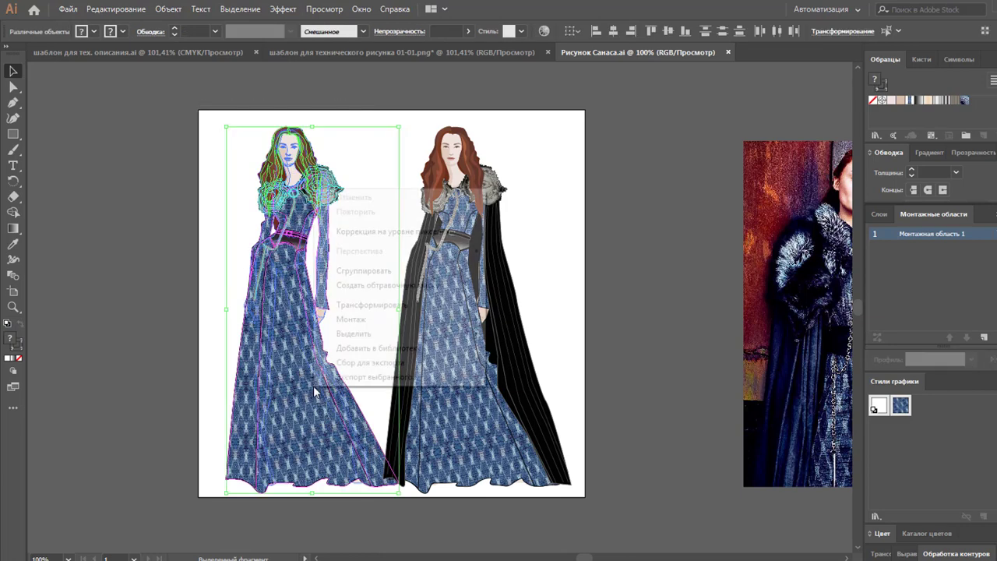
click(350, 270)
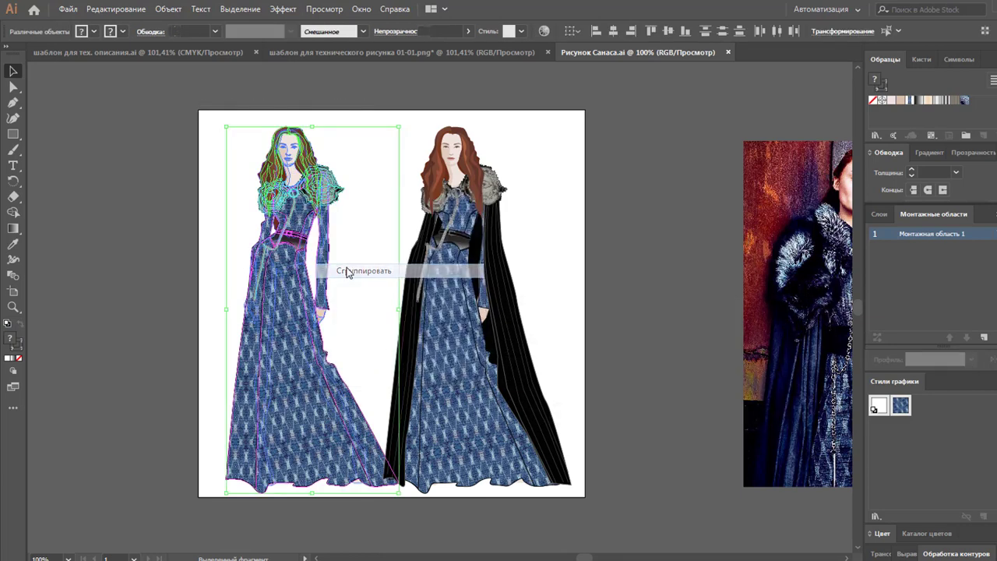
click(343, 55)
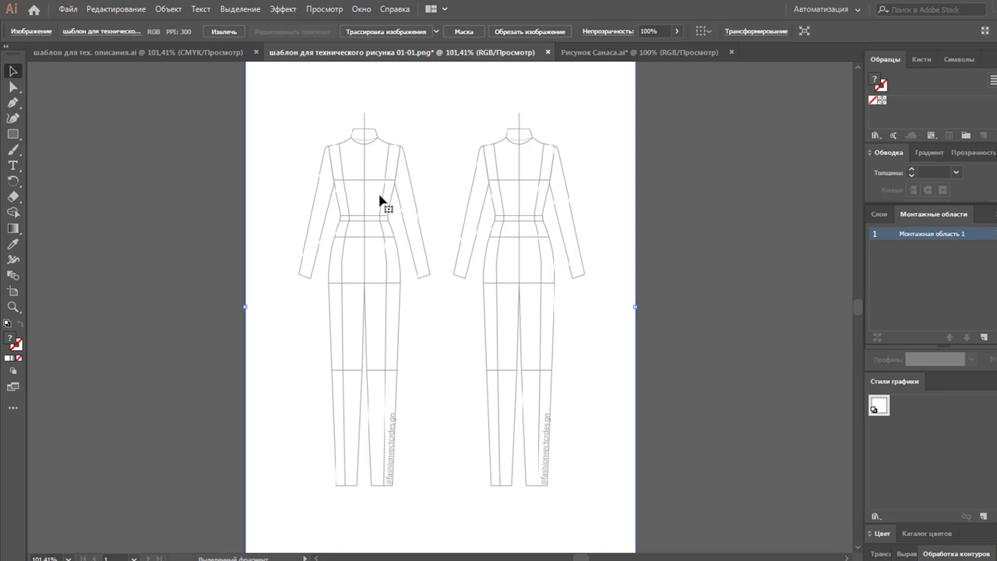
Review both spec-sheet form pages zoomed out, then return to the croquis template's layers list
click(148, 52)
scroll(489, 234, down, 1)
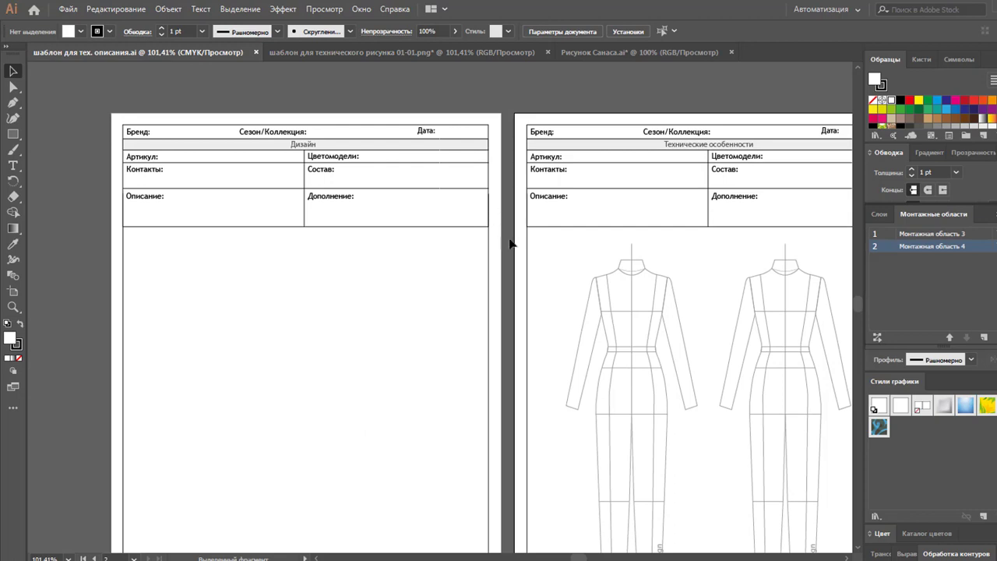
key(z)
key(ctrl+1)
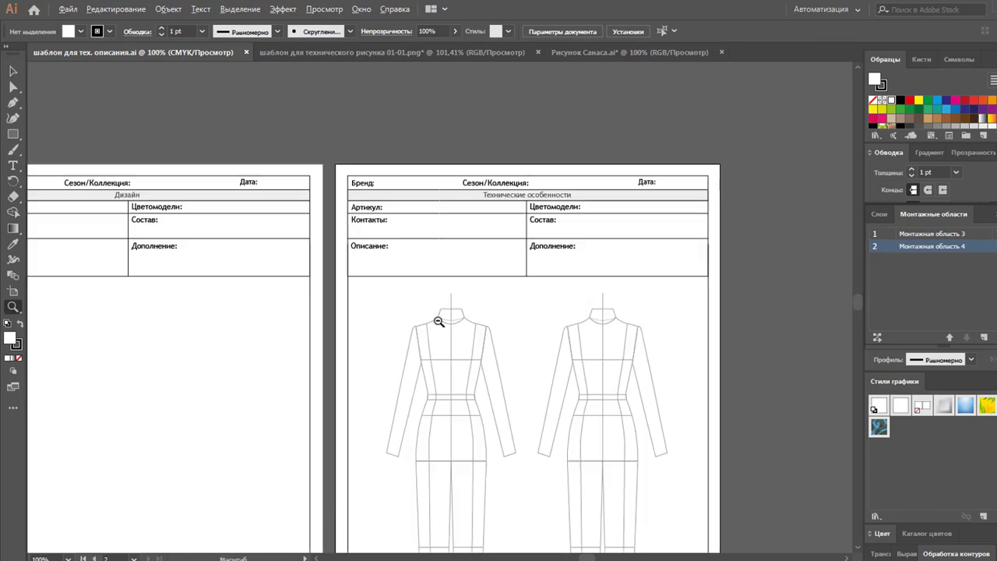
alt+click(438, 321)
alt+click(291, 338)
scroll(494, 325, down, 1)
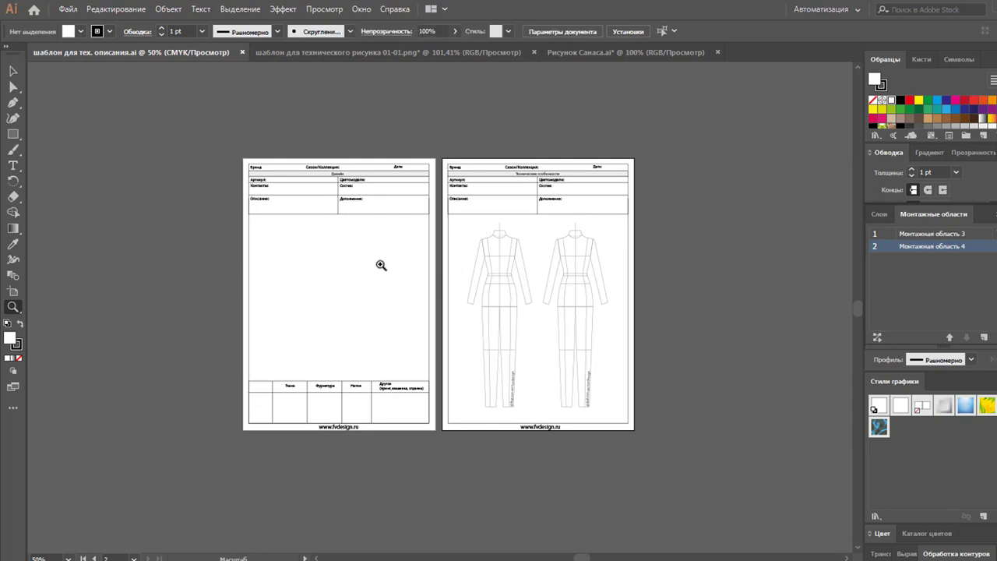
click(303, 53)
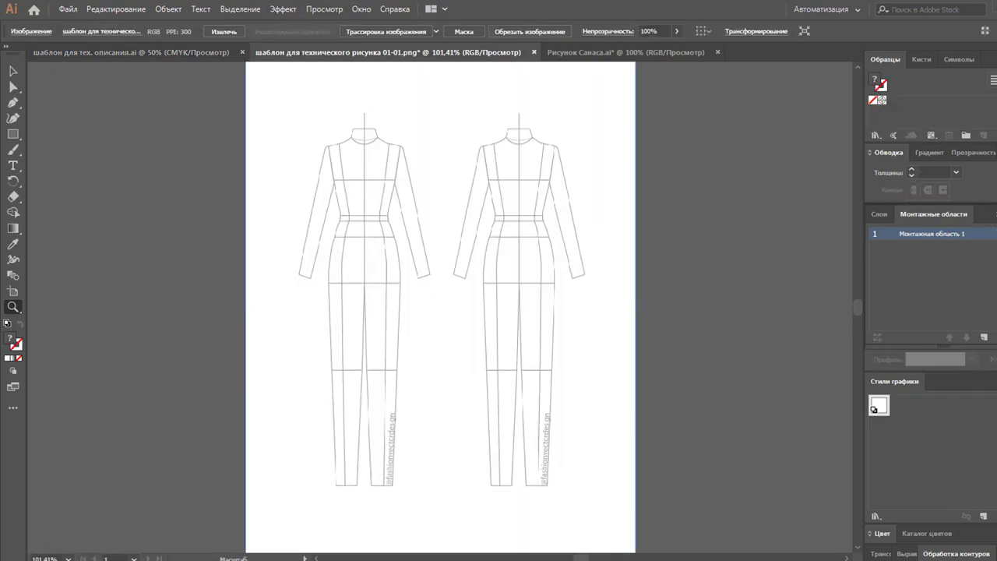
click(879, 214)
Lock the template layer, add a new layer and paste the dress figure left of the croquis
click(889, 234)
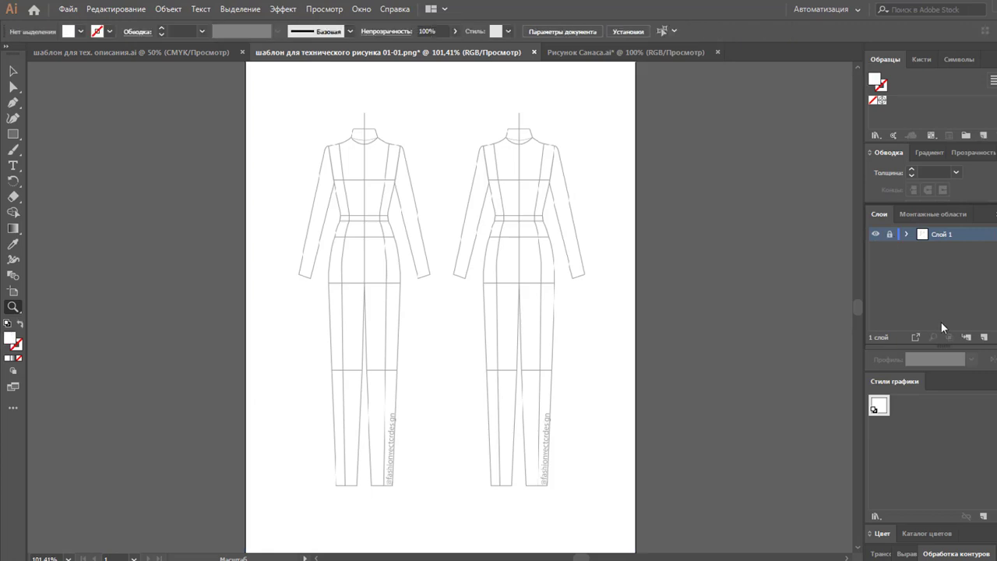
click(984, 337)
key(ctrl+v)
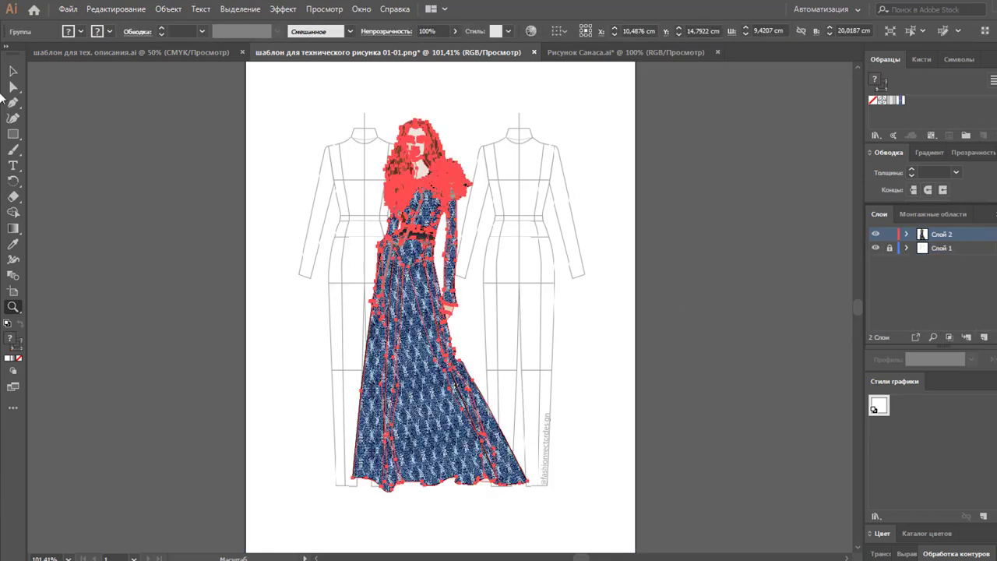
click(13, 69)
mouse_move(413, 330)
mouse_down()
mouse_move(194, 325)
mouse_move(204, 327)
mouse_up()
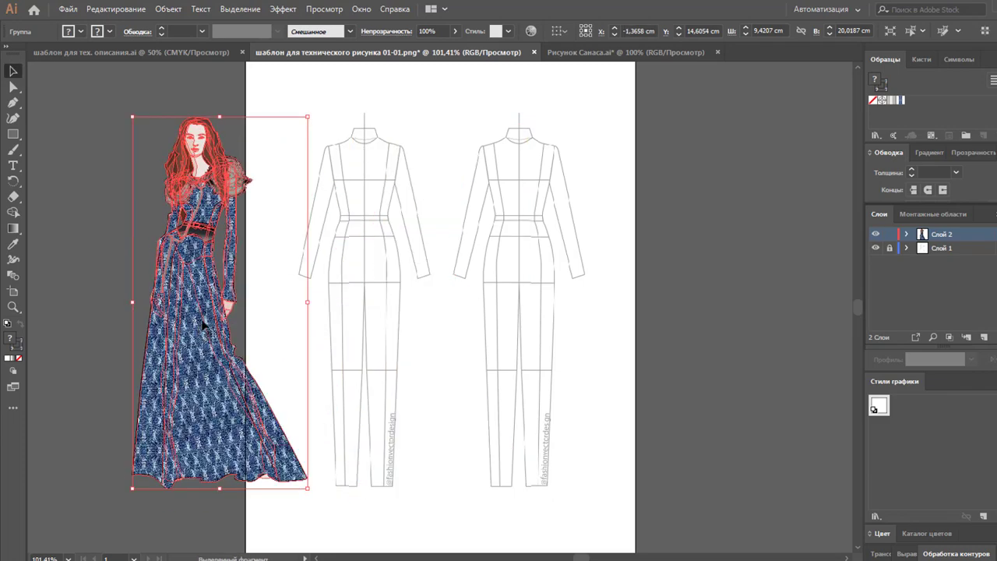
click(316, 559)
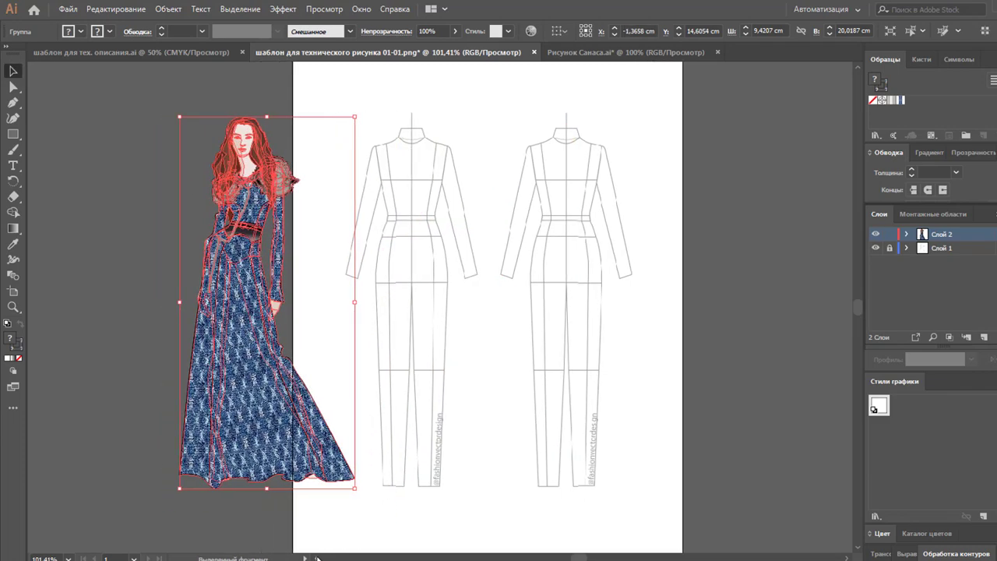
click(316, 558)
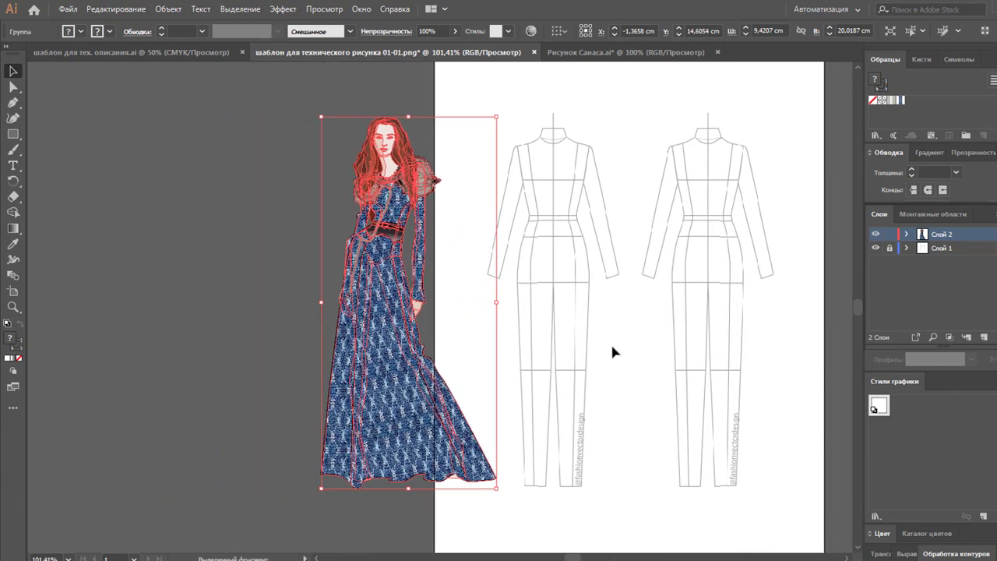
click(569, 309)
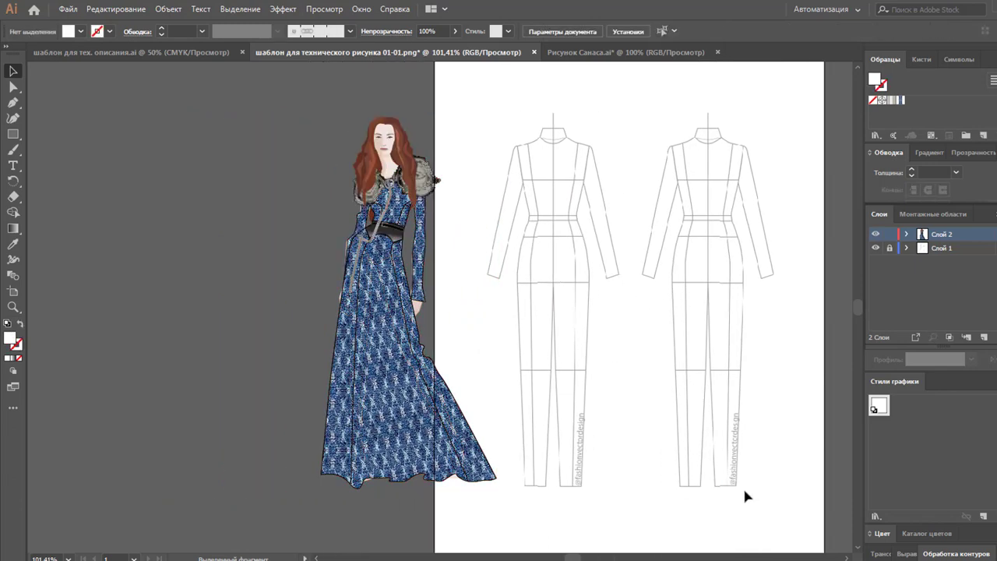
Extend the artboard's left edge to fit the dress figure and nudge the figure into place
scroll(91, 423, right, 2)
scroll(91, 423, right, 2)
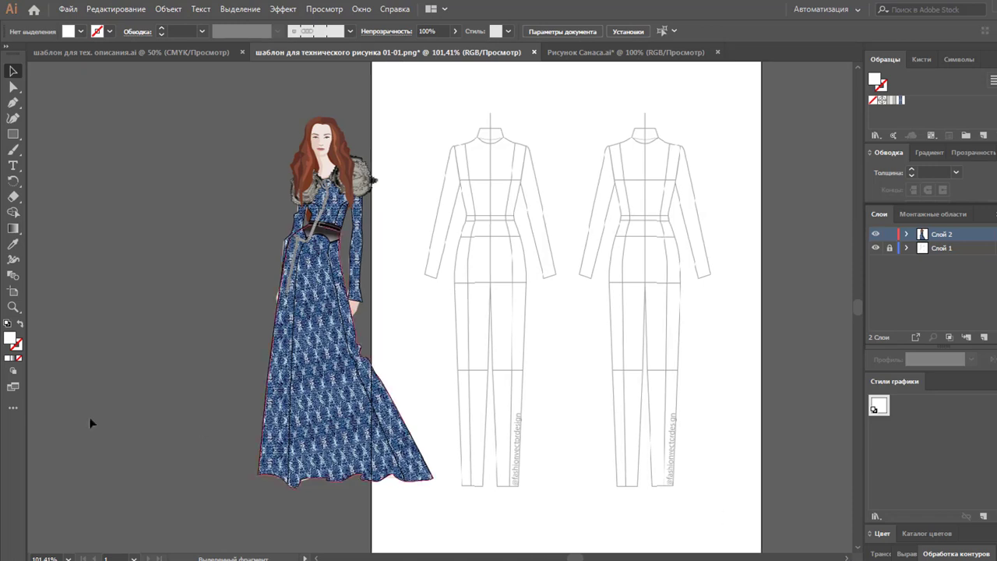
click(13, 290)
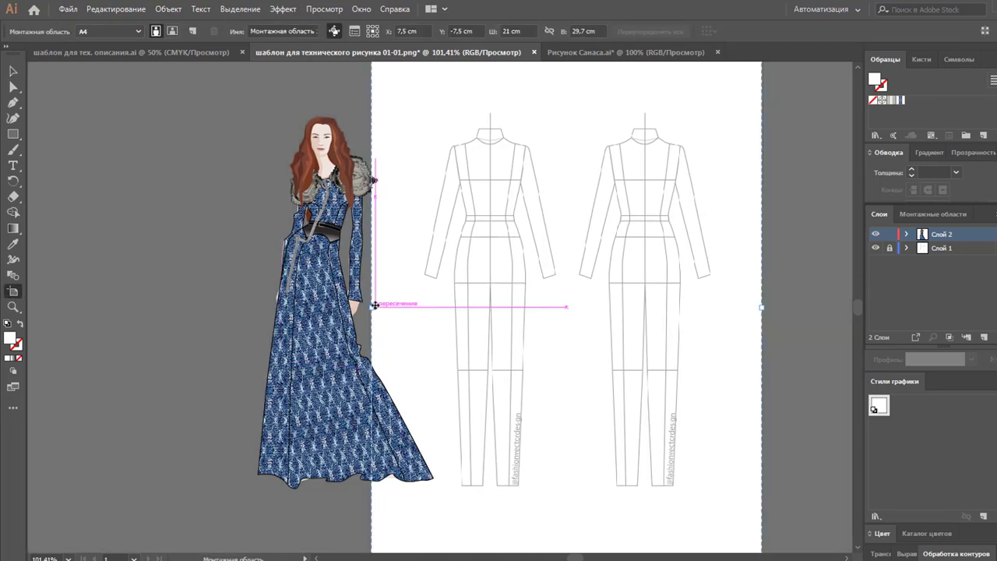
mouse_move(374, 306)
mouse_down()
mouse_move(247, 326)
mouse_move(225, 307)
mouse_up()
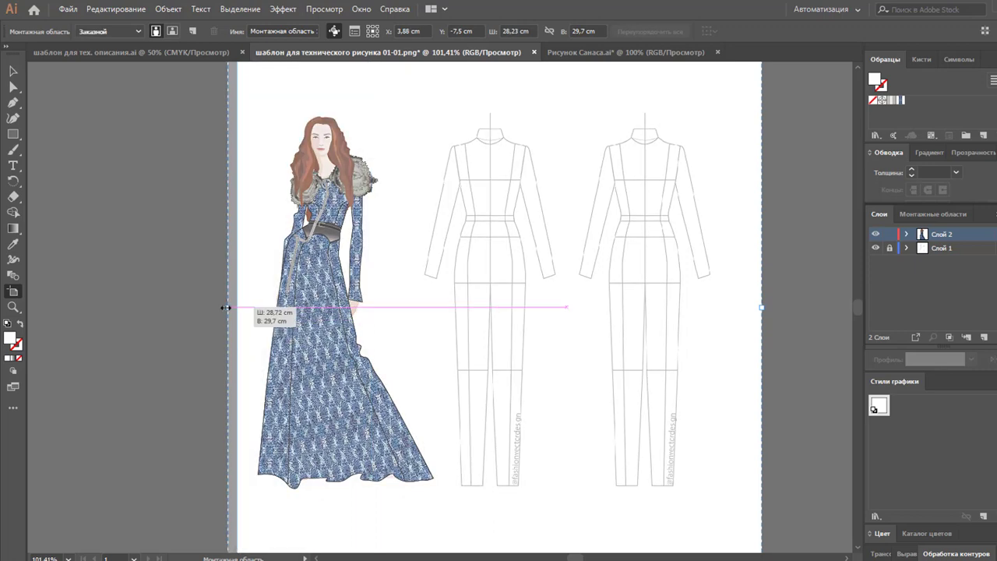
click(13, 71)
mouse_move(254, 108)
mouse_down()
mouse_move(393, 554)
mouse_move(395, 503)
mouse_up()
drag(384, 463, 354, 461)
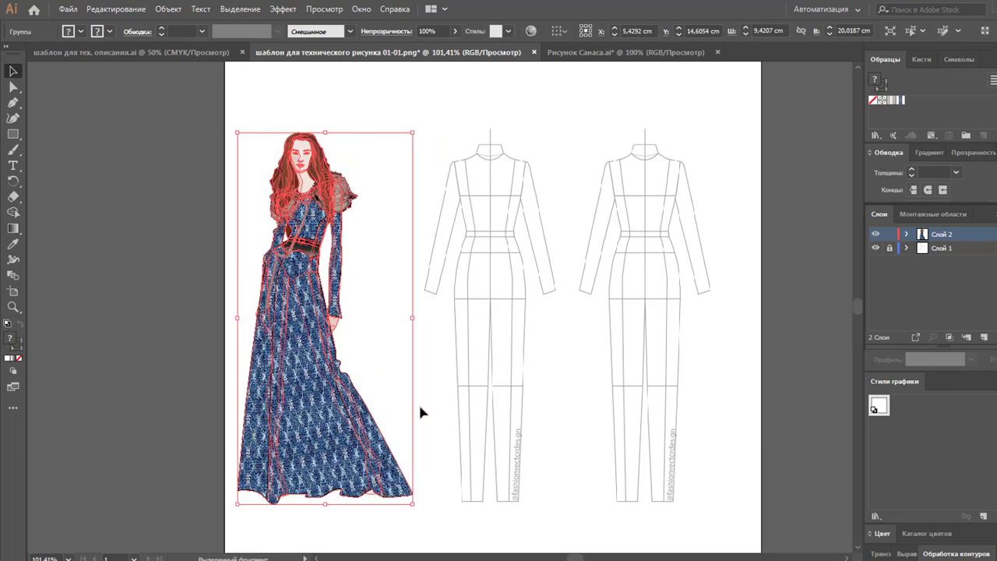
click(420, 411)
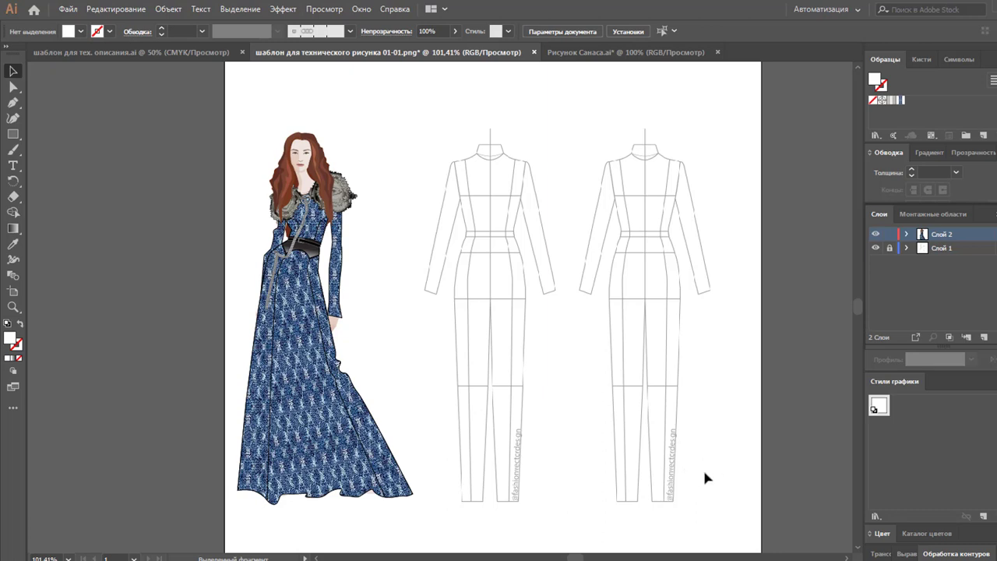
Zoom in to about 300% on the front mannequin's torso and pan to centre it
scroll(681, 440, up, 1)
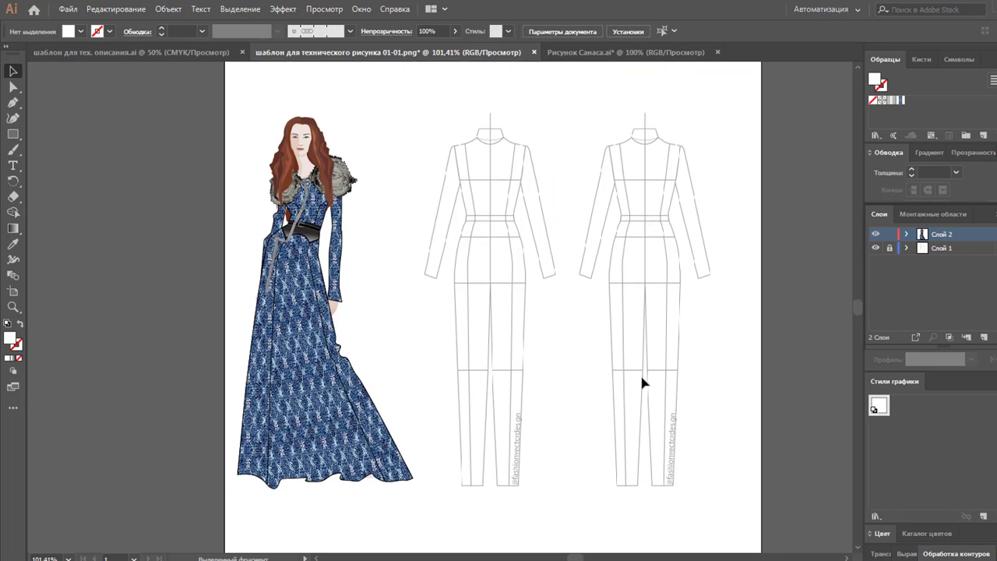
scroll(641, 380, up, 1)
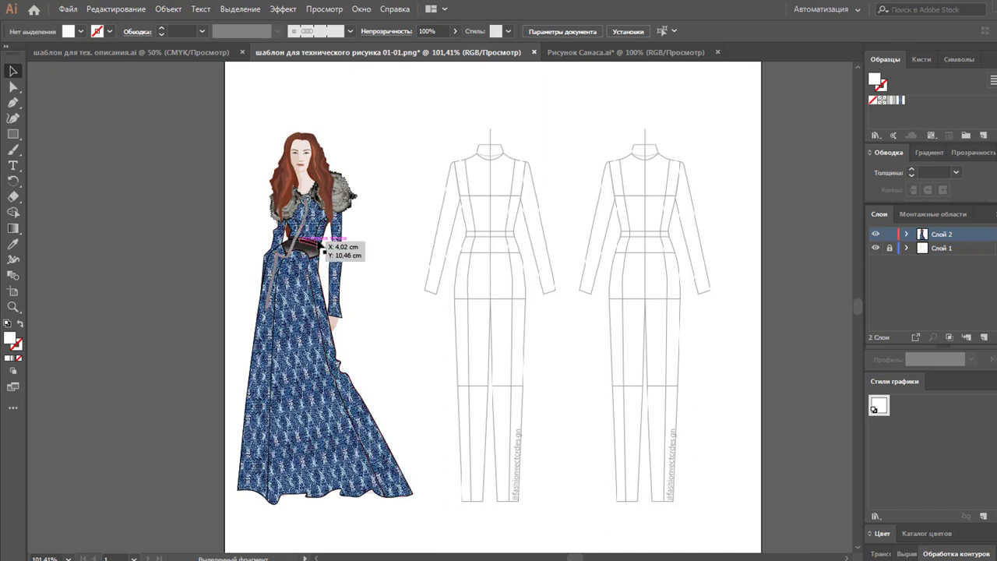
click(13, 307)
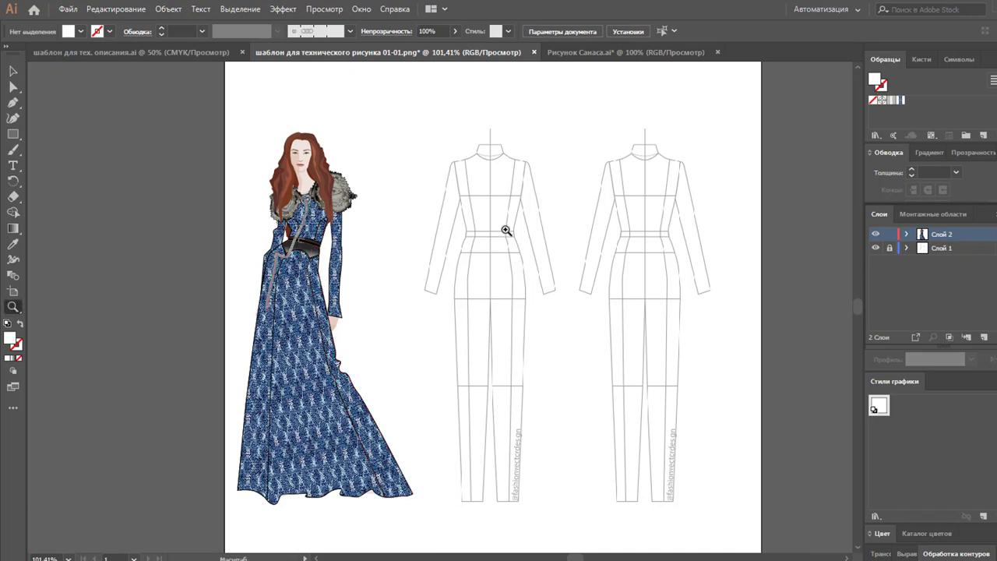
click(499, 231)
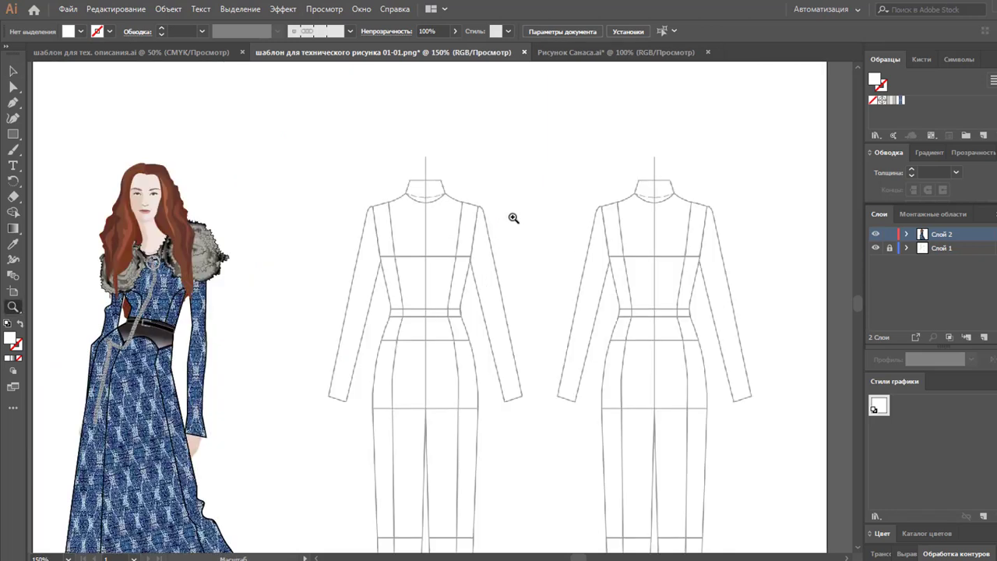
click(450, 305)
click(482, 272)
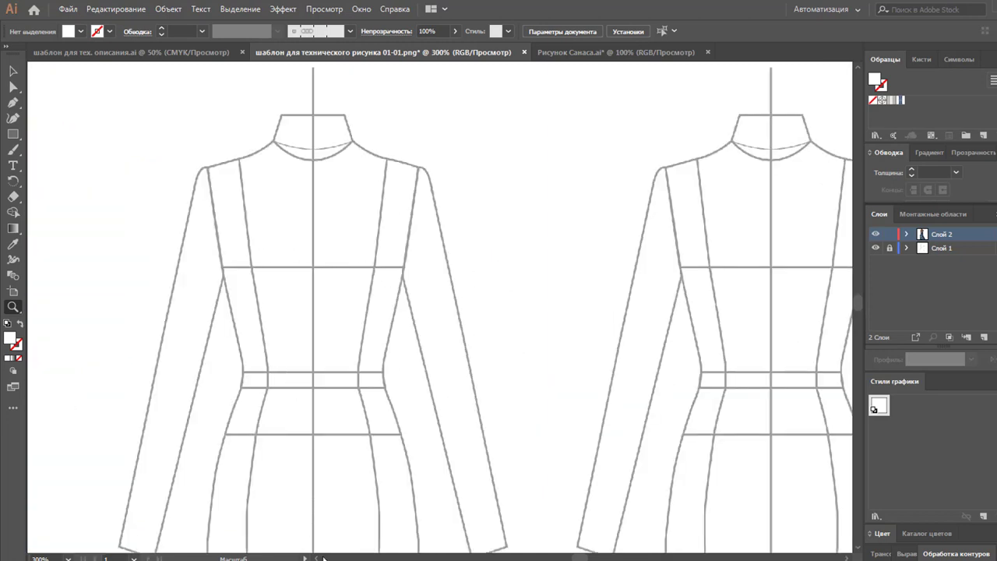
scroll(485, 310, left, 2)
scroll(485, 310, left, 2)
Switch to the Pen tool, closing the Paintbrush options without changes
scroll(485, 309, left, 2)
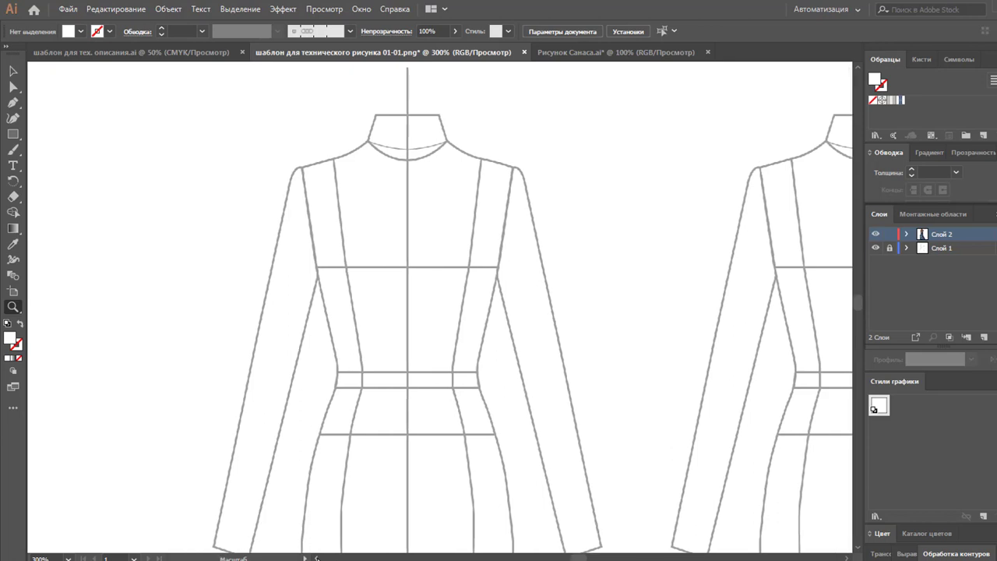
scroll(27, 267, left, 1)
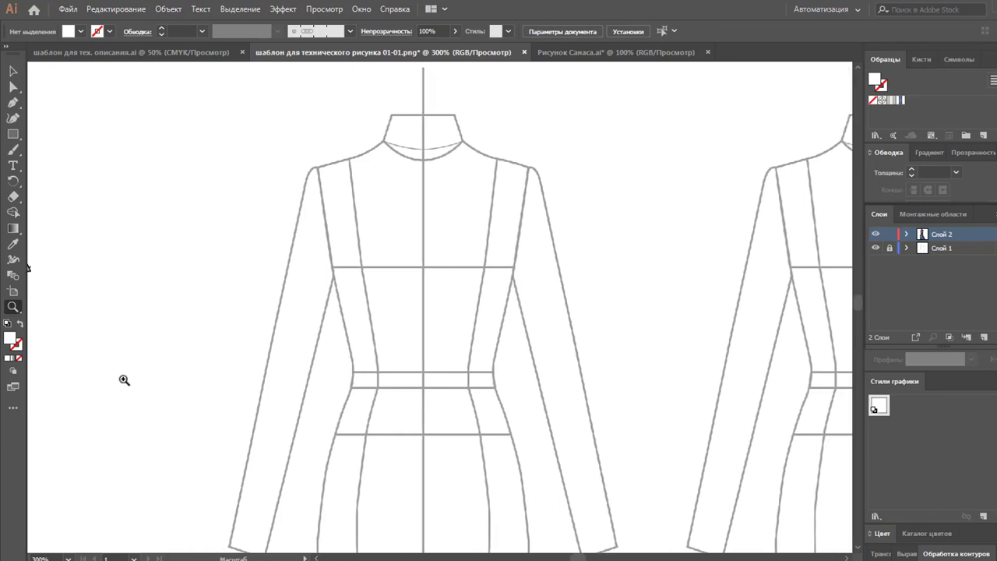
click(13, 154)
double_click(12, 154)
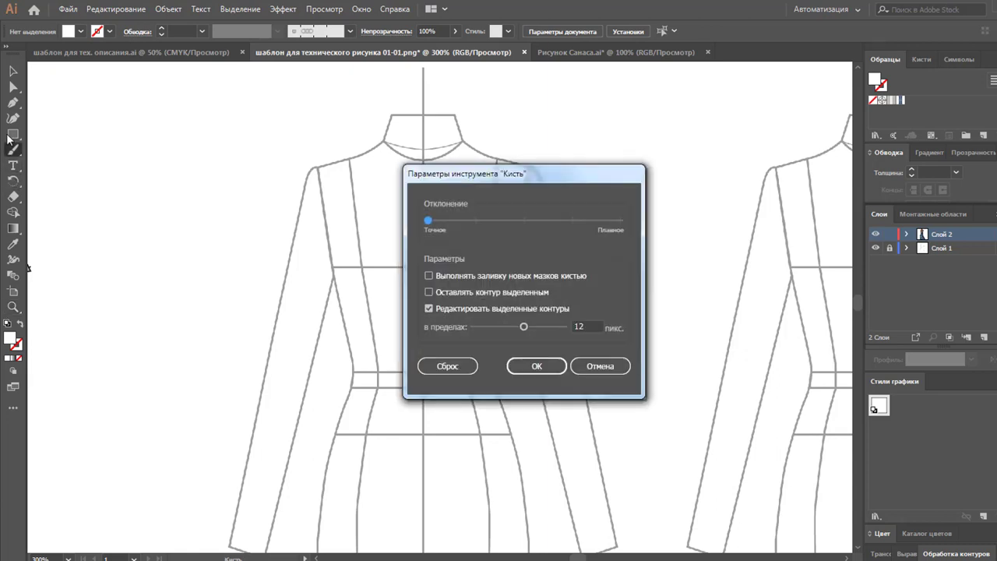
click(600, 364)
drag(12, 102, 53, 108)
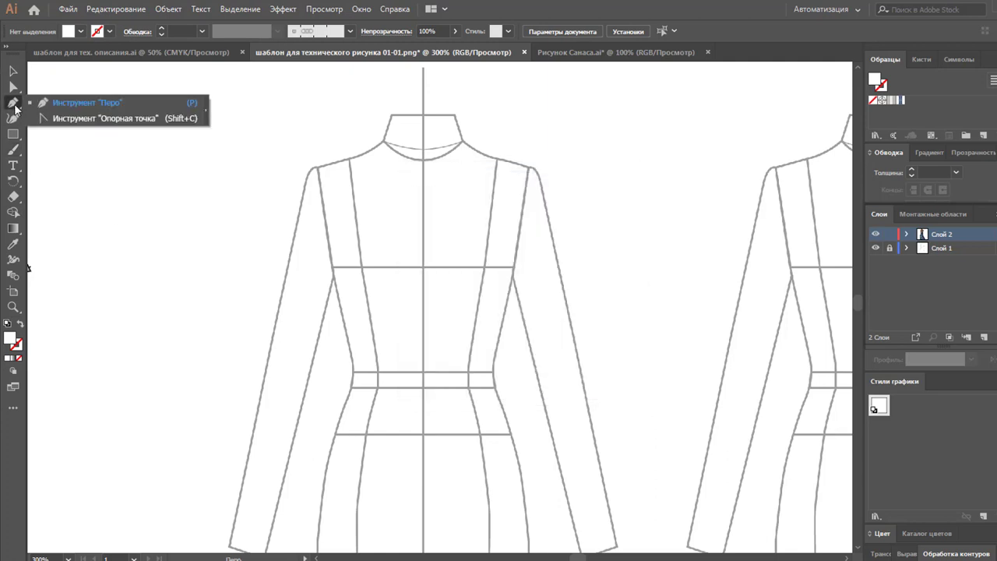
click(51, 105)
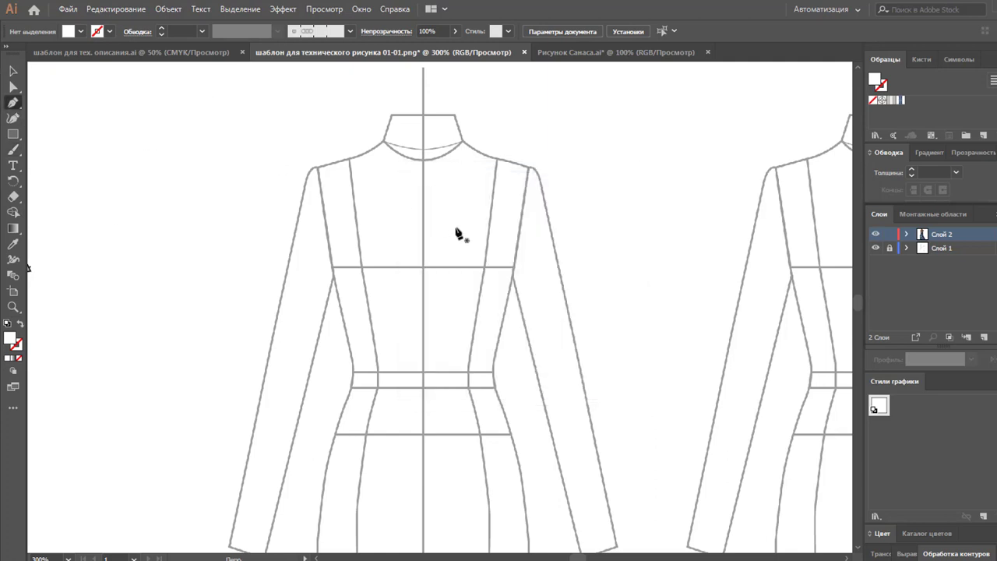
Trace the bodice from centre neck, curving to the shoulder, down the armhole to the waist, closing at the neck
click(421, 165)
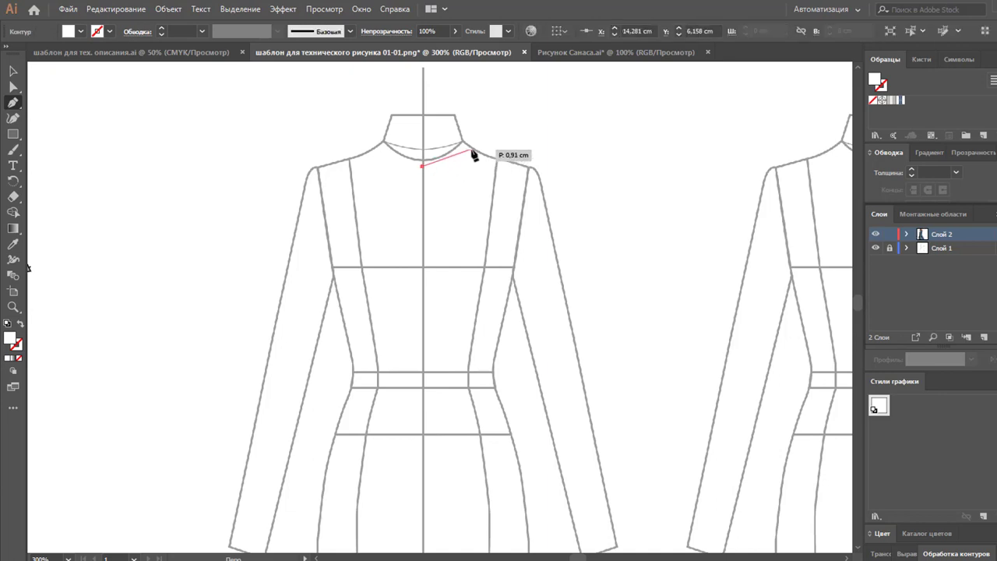
drag(471, 149, 497, 135)
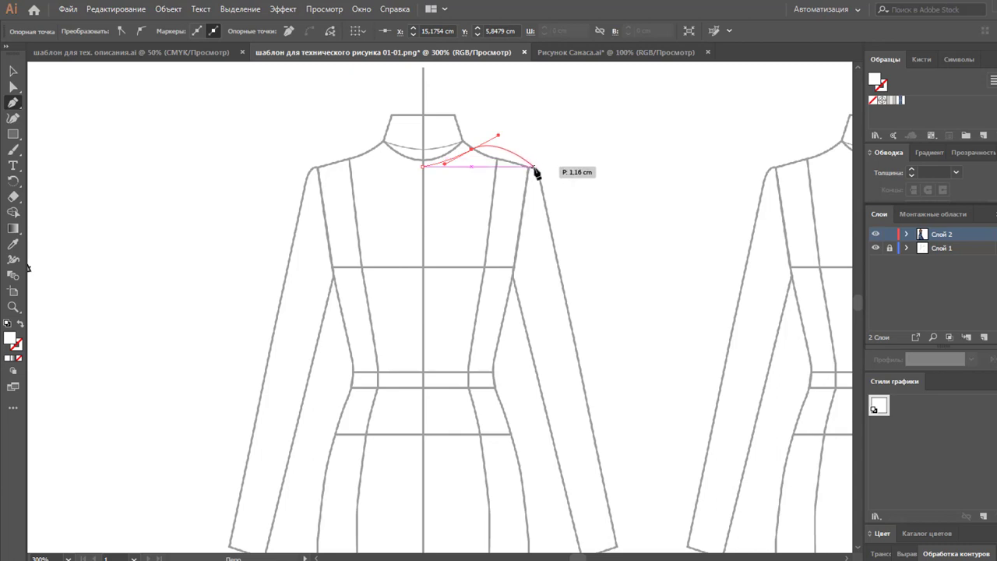
click(532, 167)
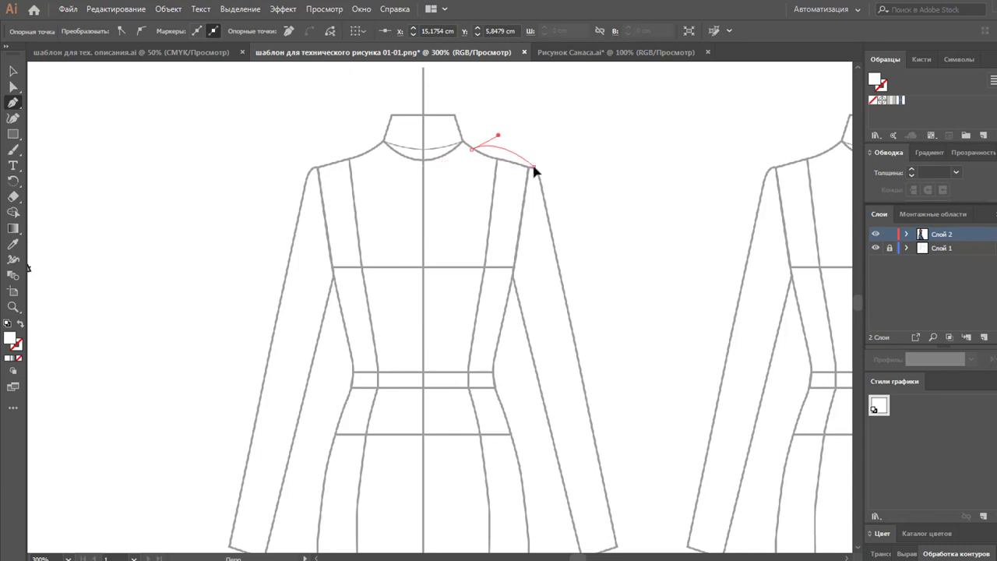
ctrl+click(514, 279)
click(513, 273)
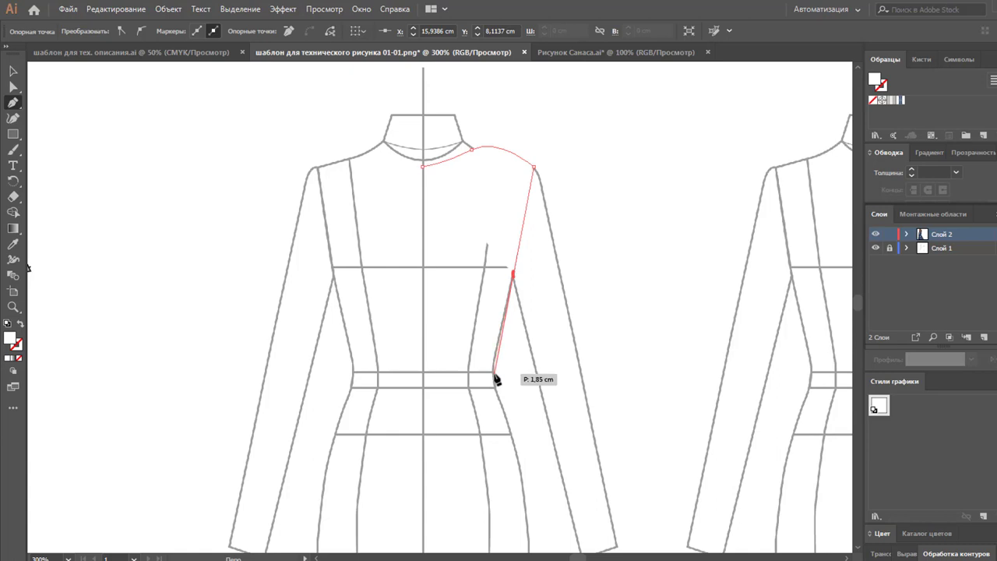
click(494, 373)
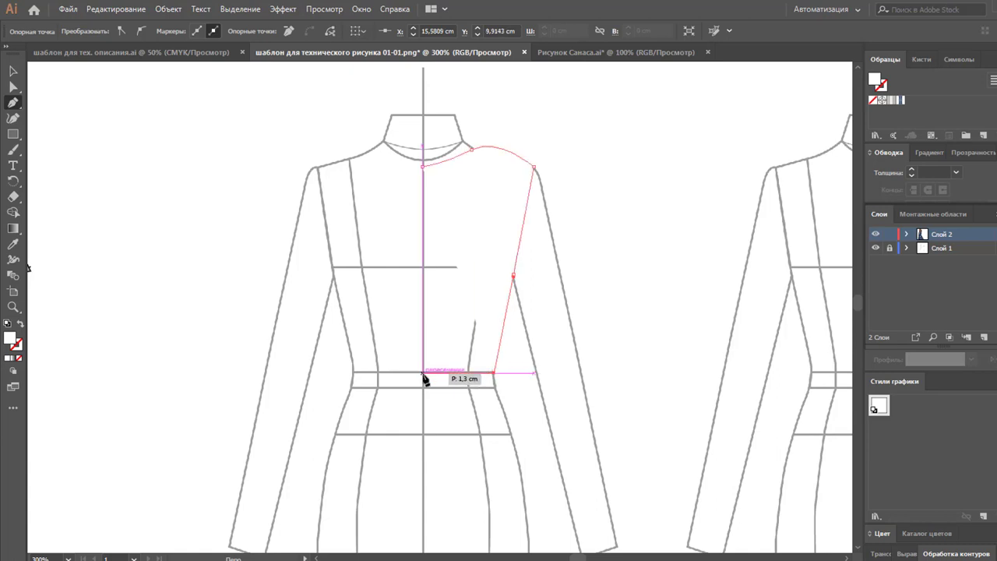
click(422, 373)
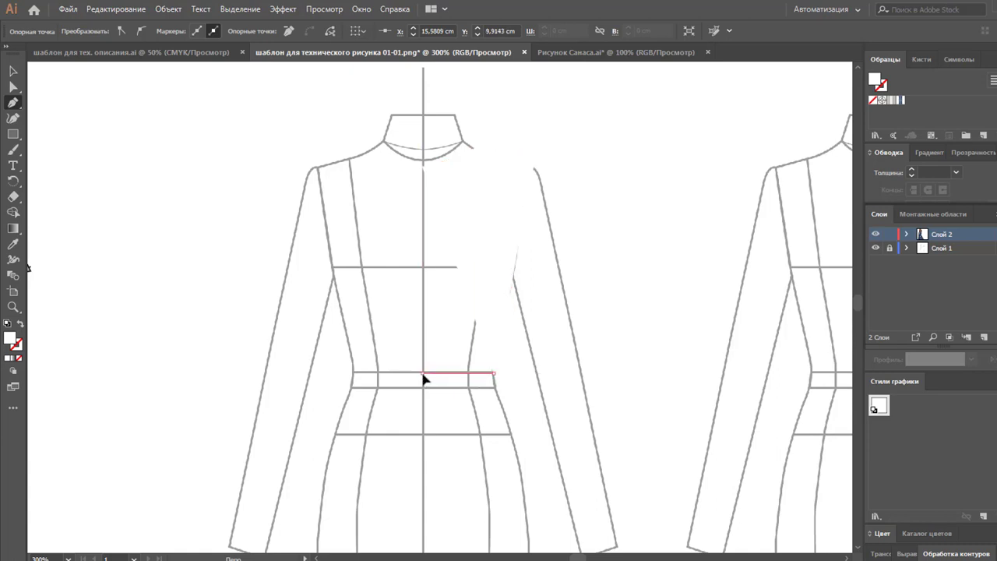
click(422, 167)
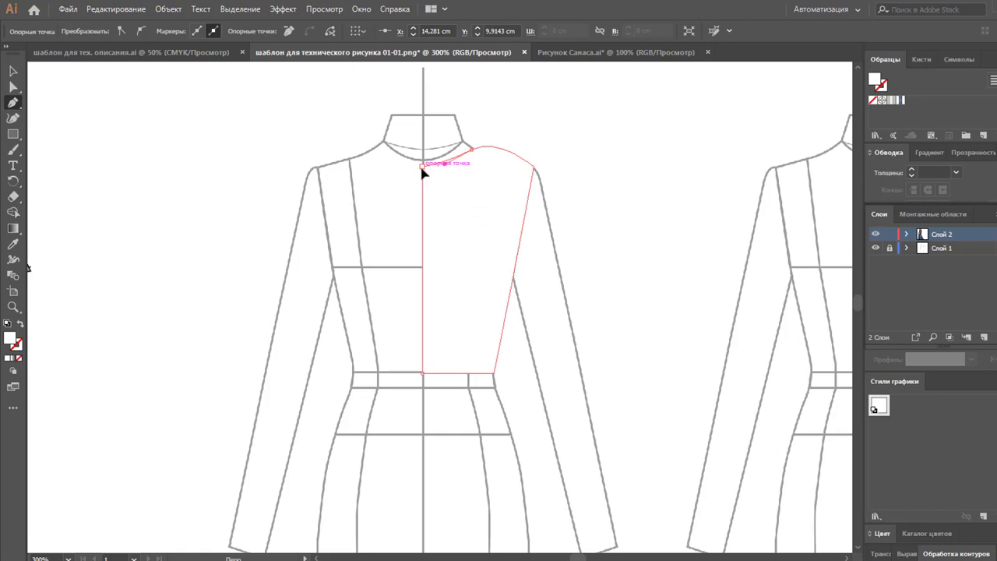
Give the bodice outline a near-black 020202 stroke with no fill
click(21, 324)
double_click(15, 343)
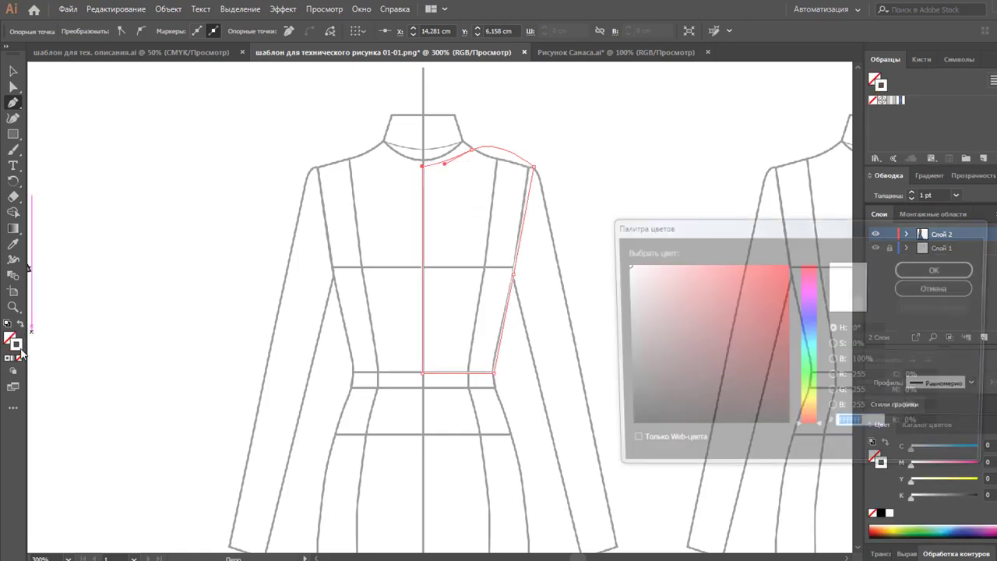
click(624, 427)
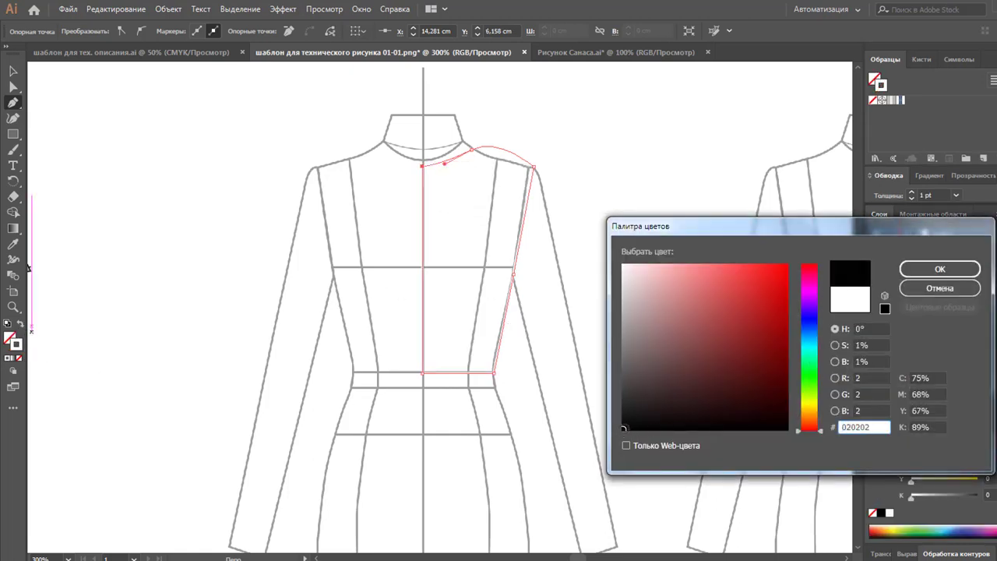
click(940, 268)
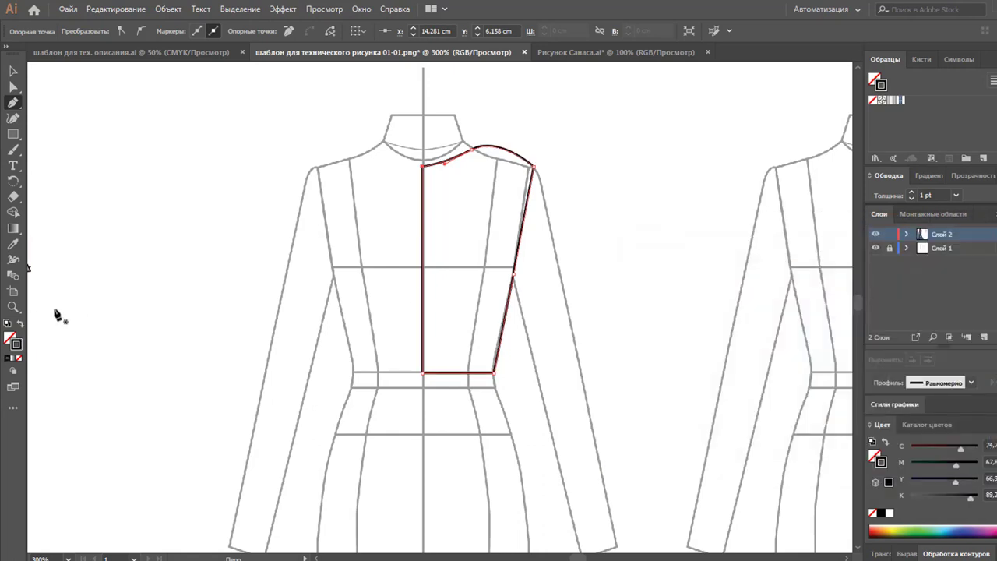
click(10, 338)
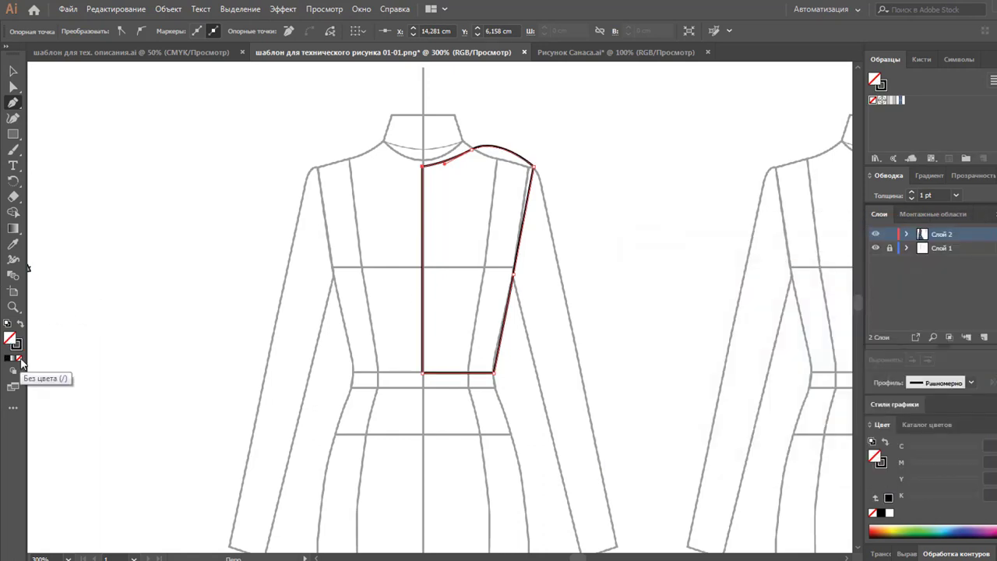
Keep the shoulder line straight and nudge the armhole anchor into place
click(12, 89)
click(533, 168)
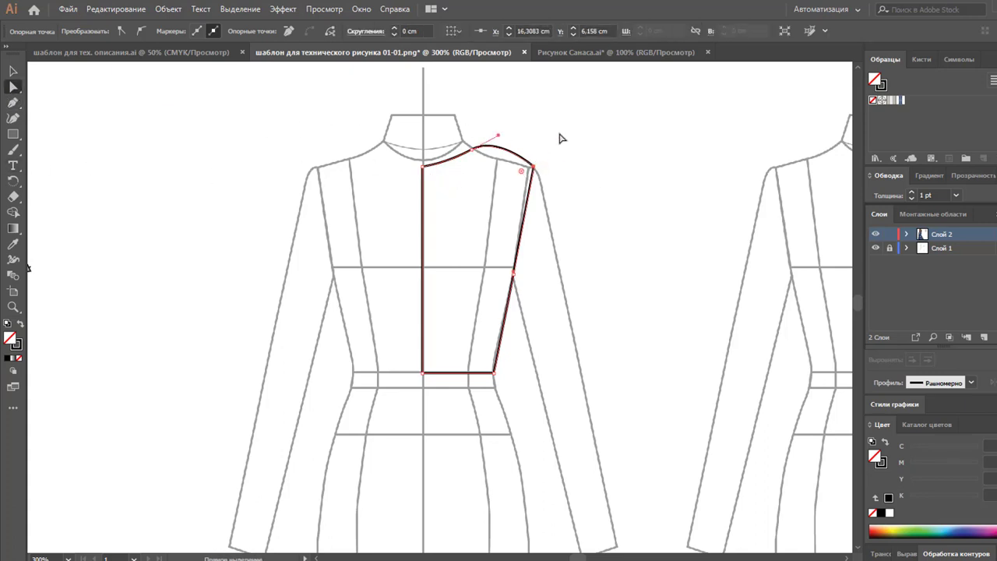
drag(497, 135, 473, 153)
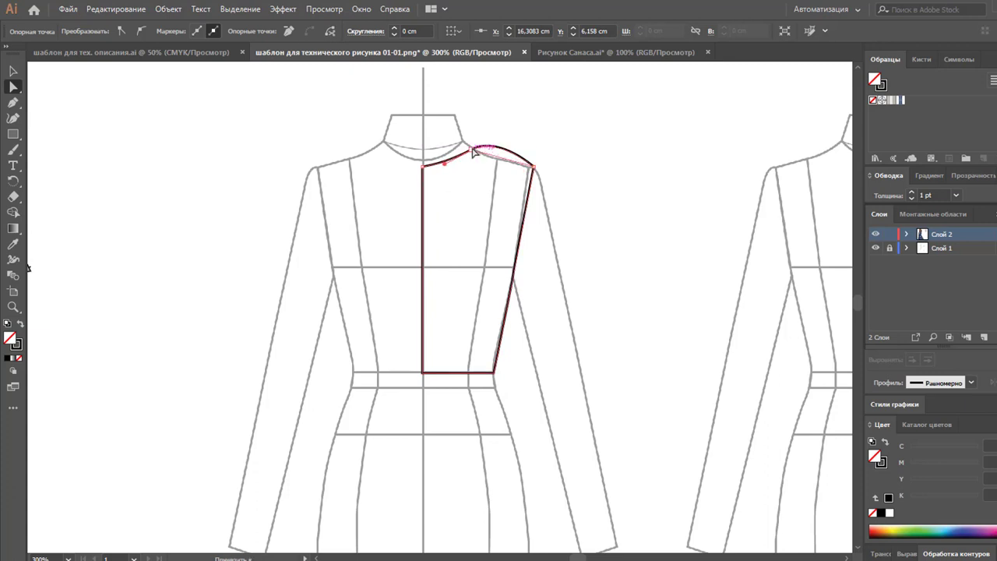
key(ctrl+z)
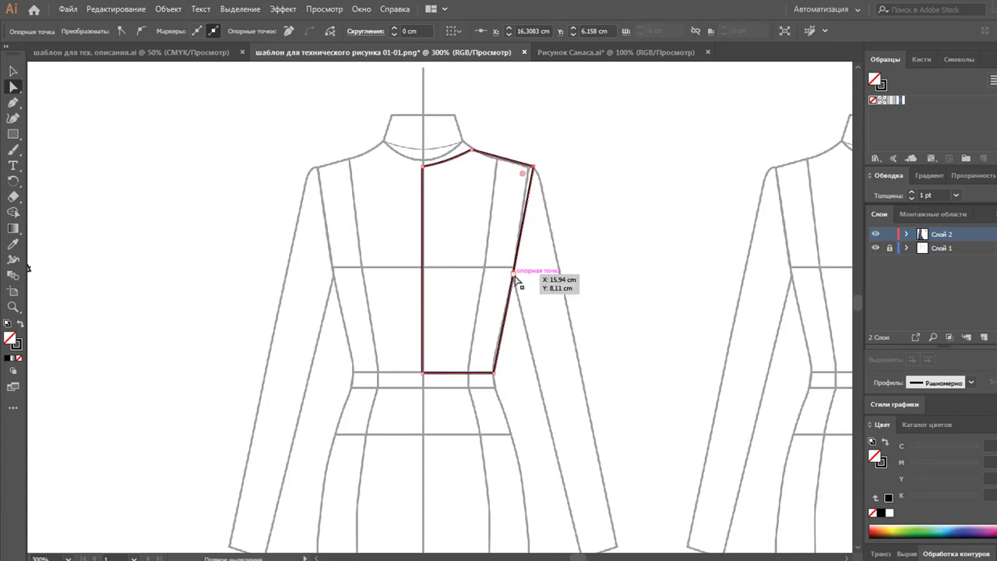
click(514, 275)
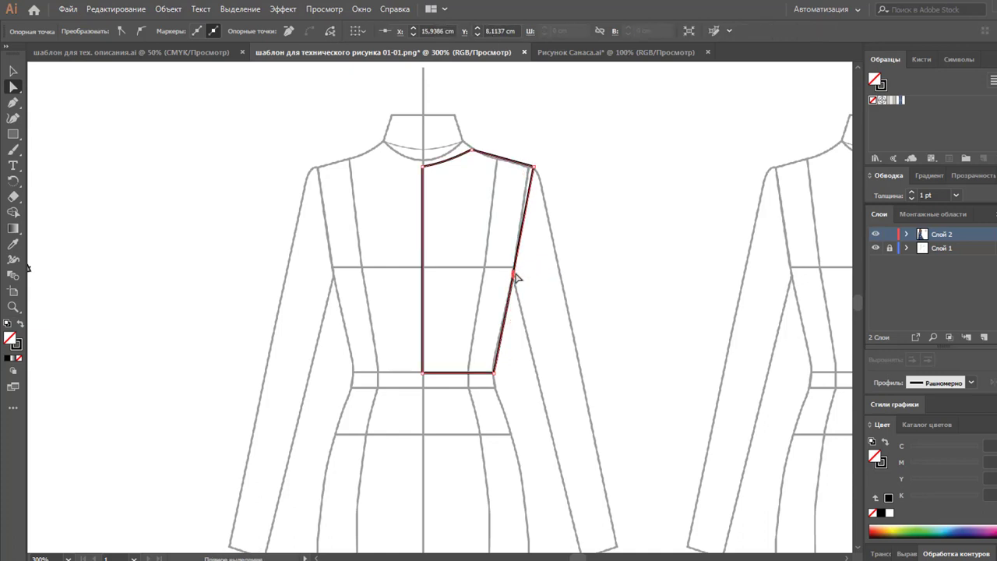
mouse_move(517, 278)
mouse_down()
mouse_move(510, 265)
mouse_move(514, 275)
mouse_up()
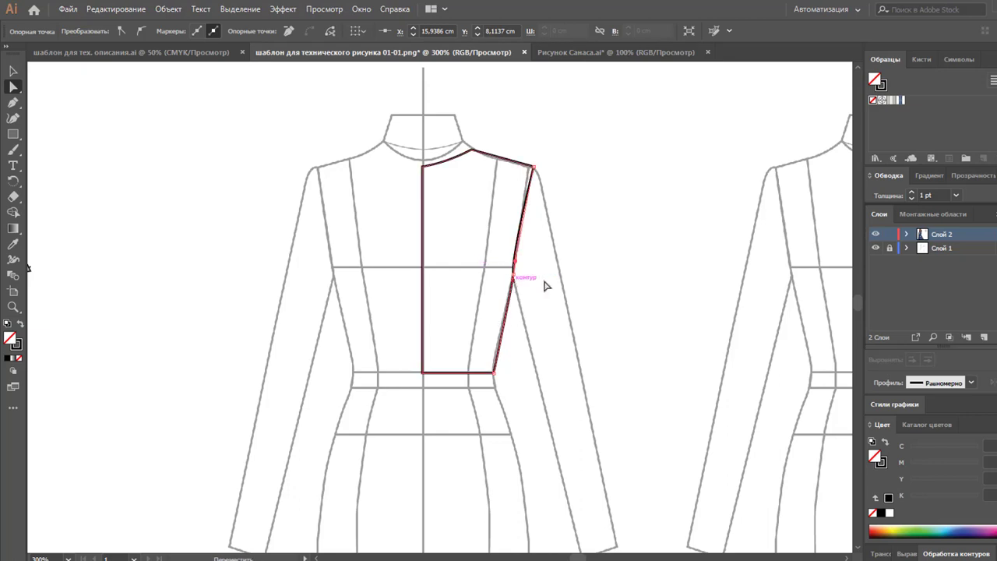
click(621, 270)
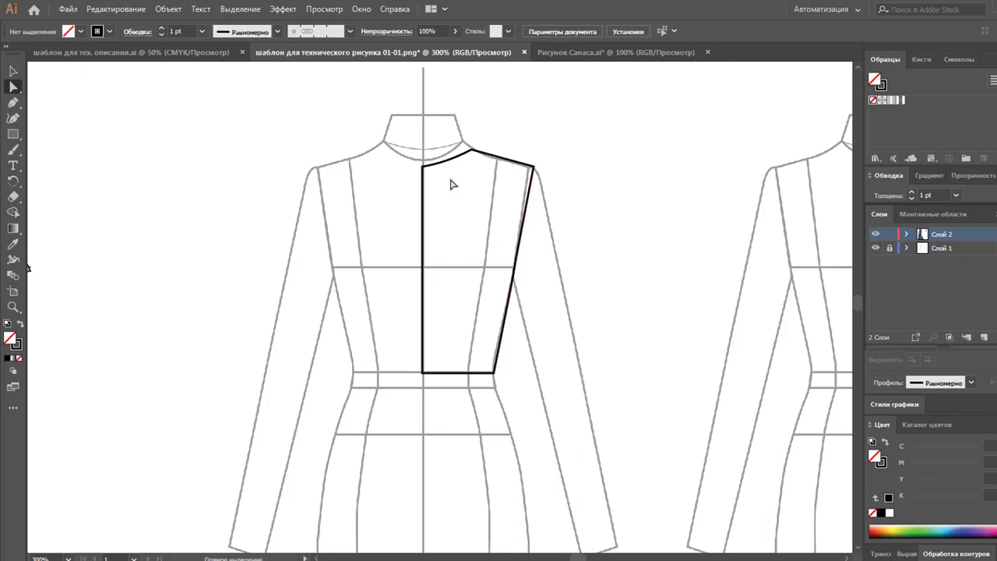
Curve the neckline segment at the centre-front neck anchor
drag(422, 166, 435, 183)
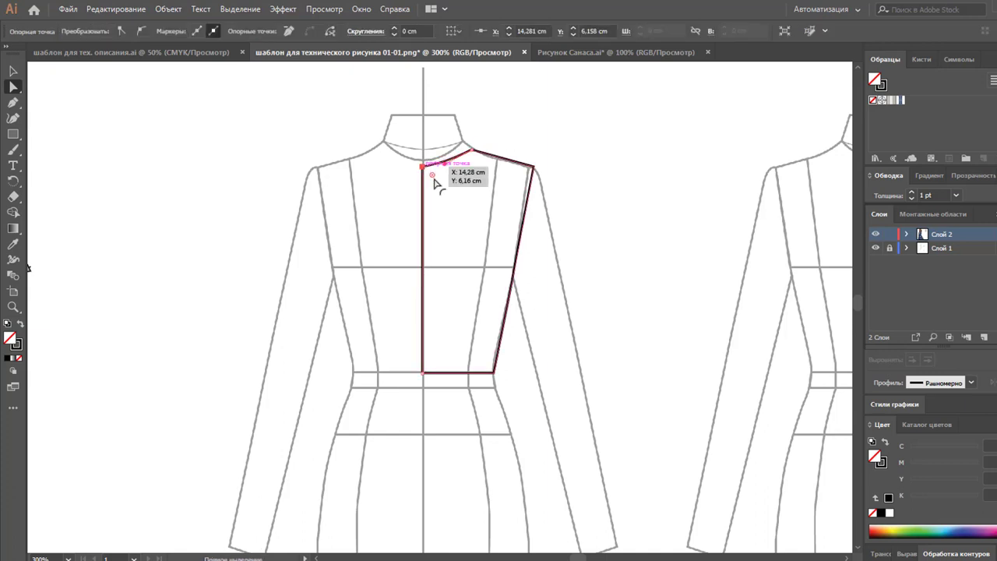
mouse_move(433, 181)
mouse_down()
mouse_move(441, 175)
mouse_move(425, 173)
mouse_move(461, 176)
mouse_up()
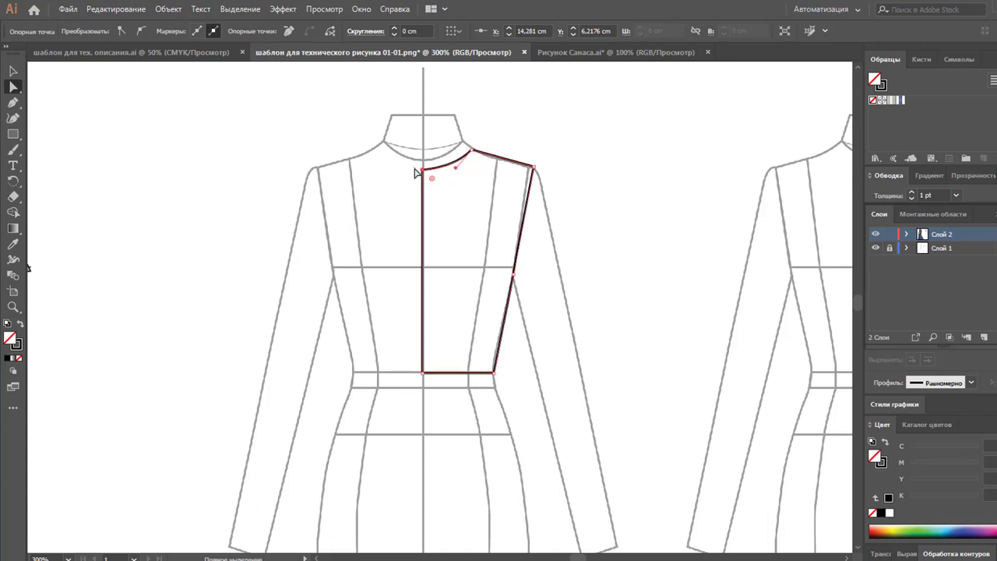
click(12, 72)
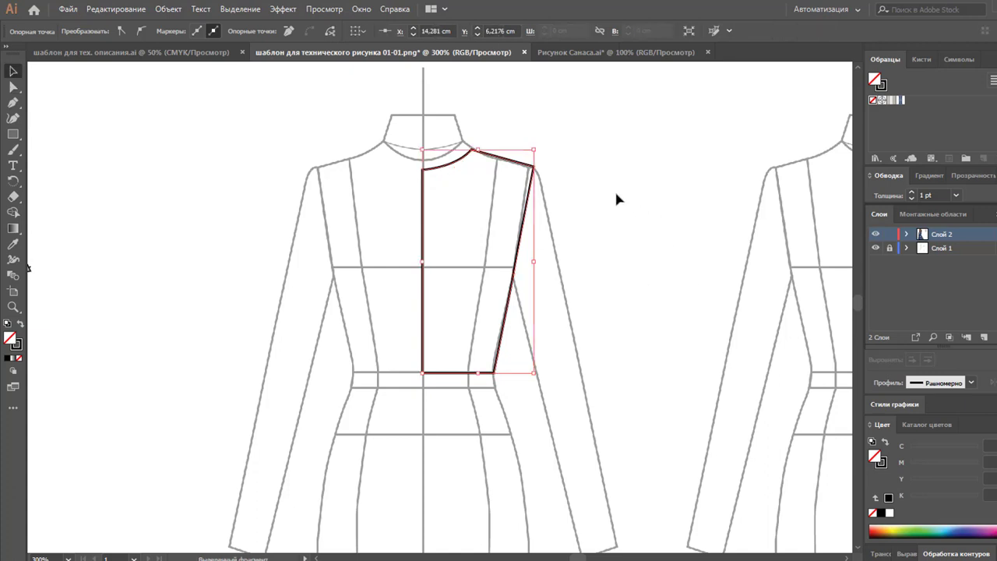
click(615, 189)
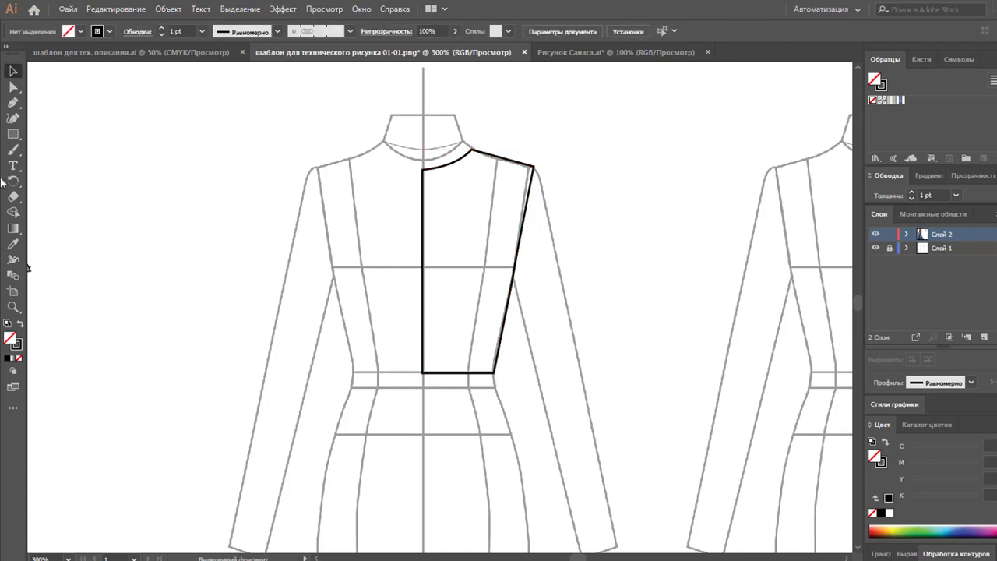
Draw a closed side piece with a curved armhole below the waist, then select it with the front panel
click(13, 103)
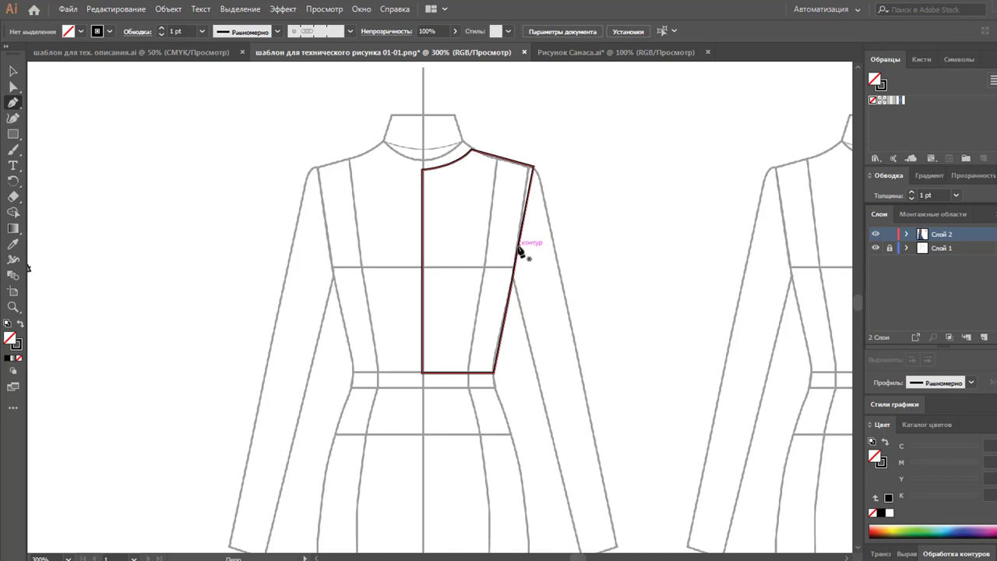
click(518, 247)
drag(484, 267, 480, 291)
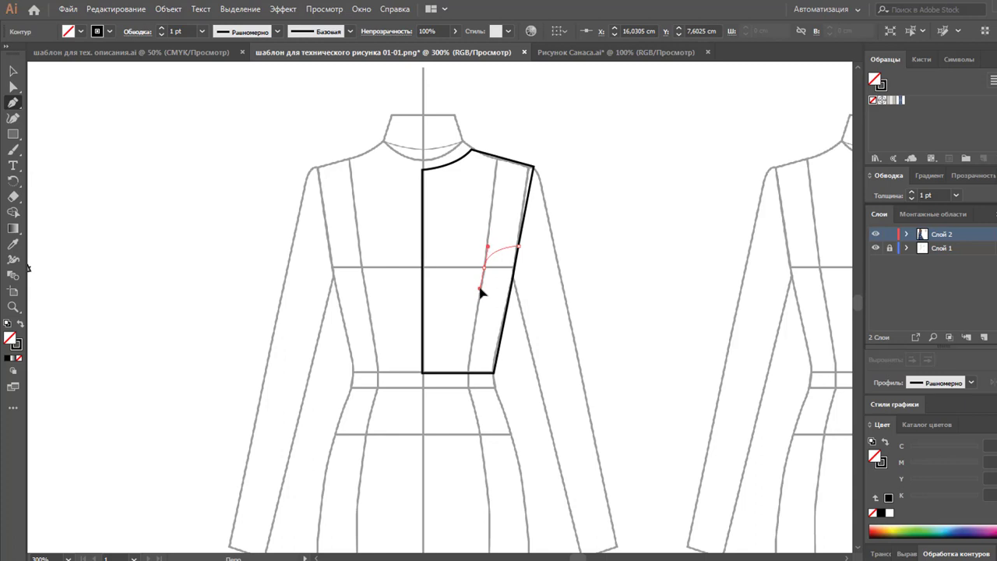
click(467, 387)
click(545, 398)
click(568, 308)
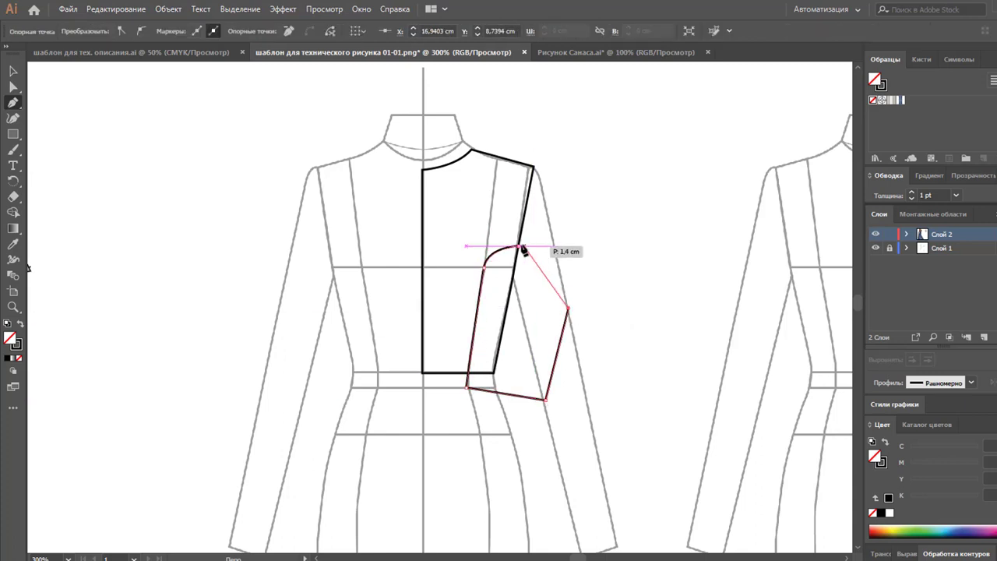
click(518, 247)
click(12, 71)
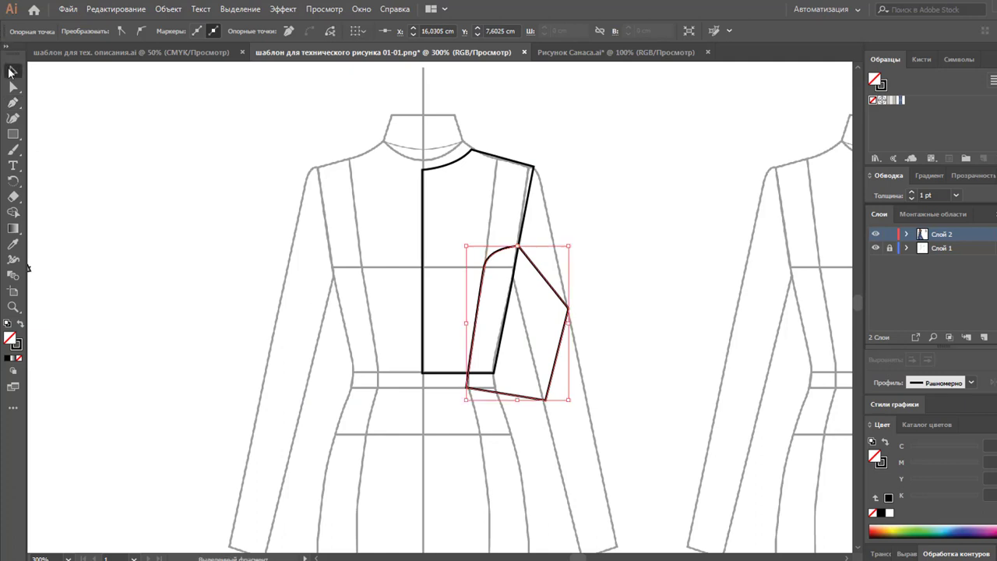
mouse_move(604, 212)
mouse_down()
mouse_move(422, 303)
mouse_move(604, 307)
mouse_up()
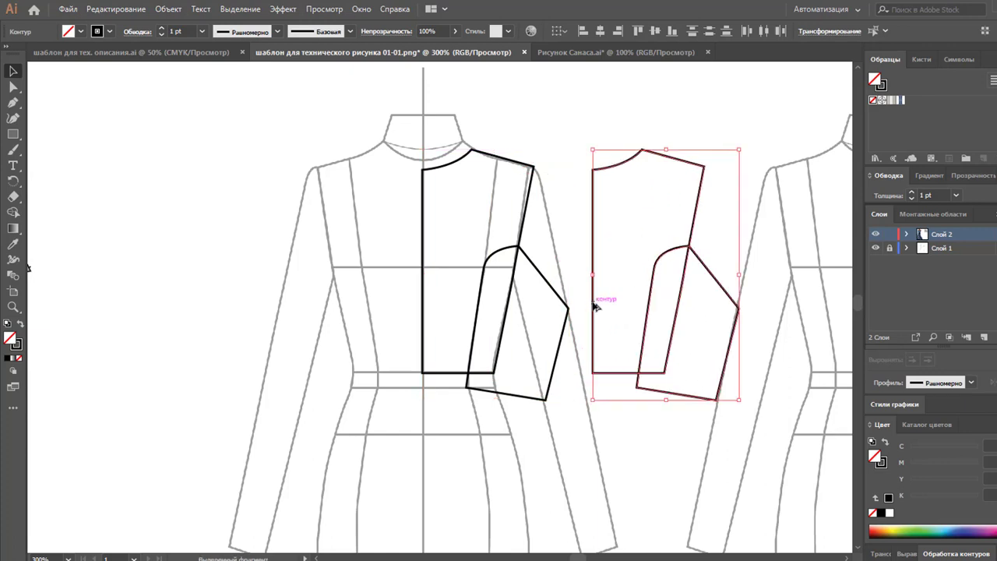
Delete the original side piece and show the Pathfinder panel with the copies selected
click(554, 426)
click(536, 396)
key(Delete)
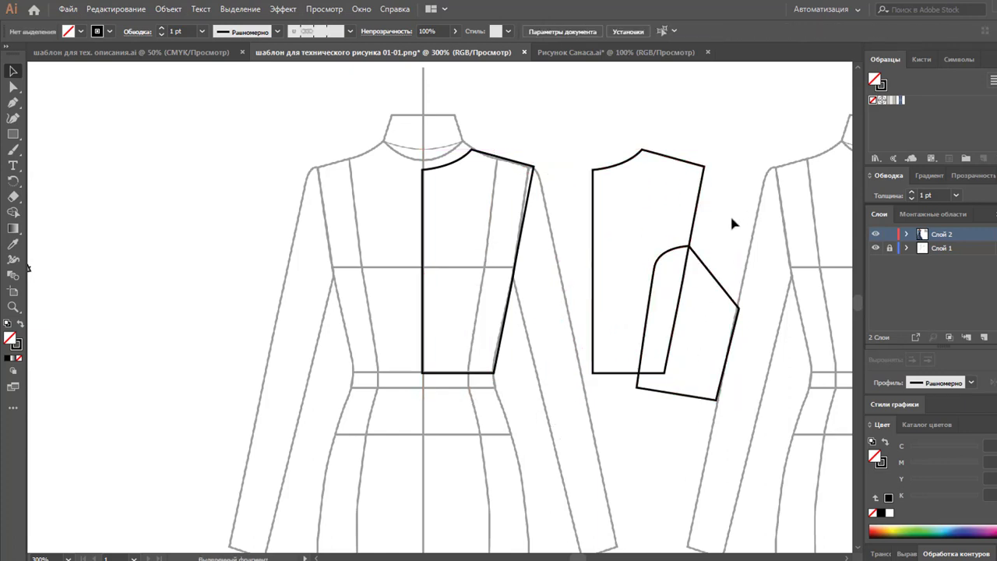
drag(735, 214, 643, 301)
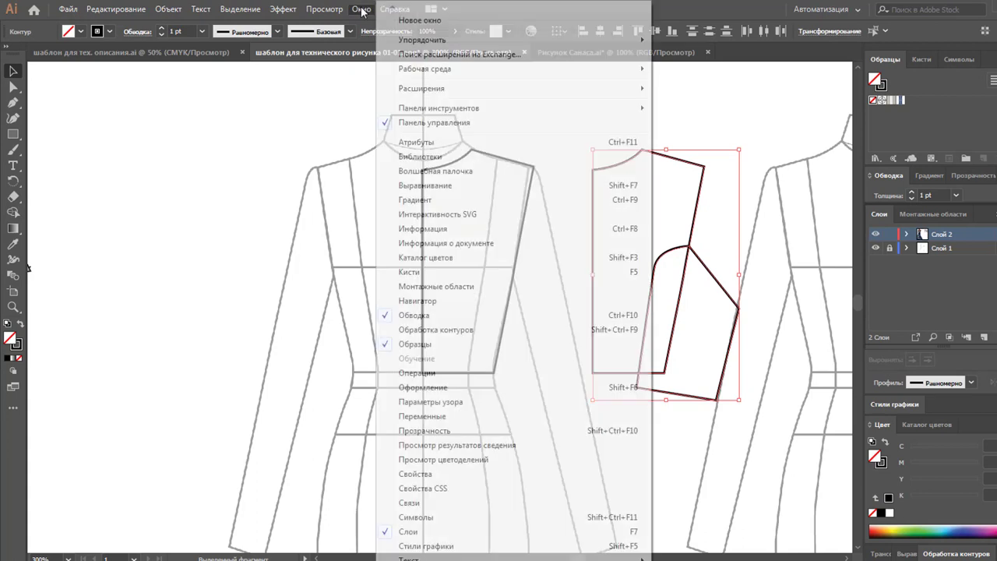
click(360, 8)
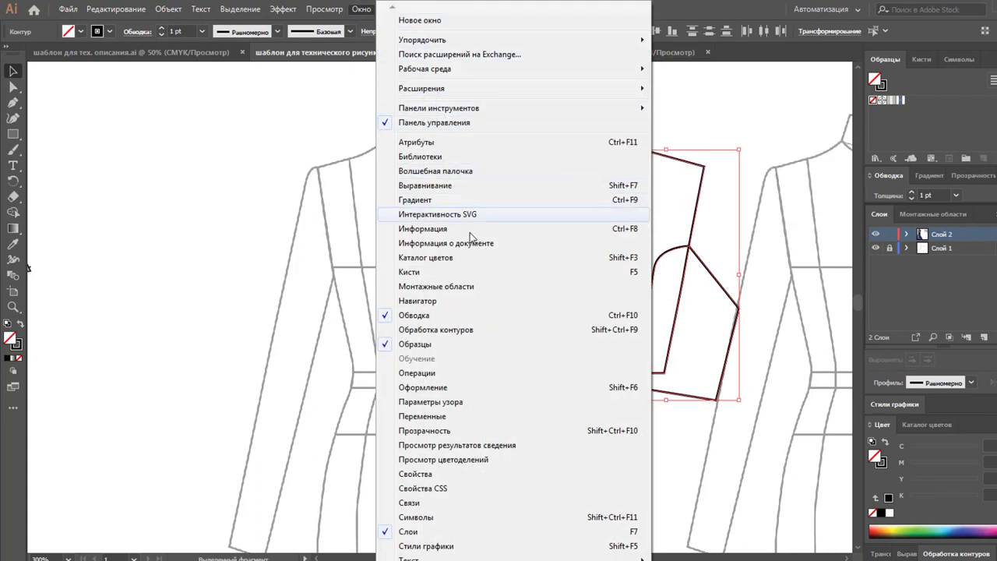
click(494, 330)
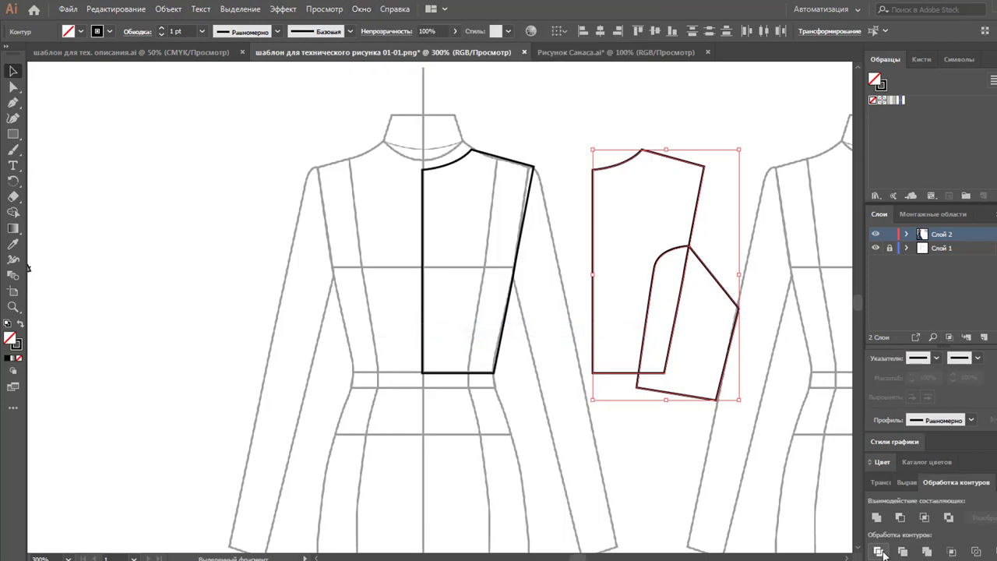
Group and then ungroup the copied pieces into separate fragments
key(ctrl+g)
right_click(631, 258)
click(670, 296)
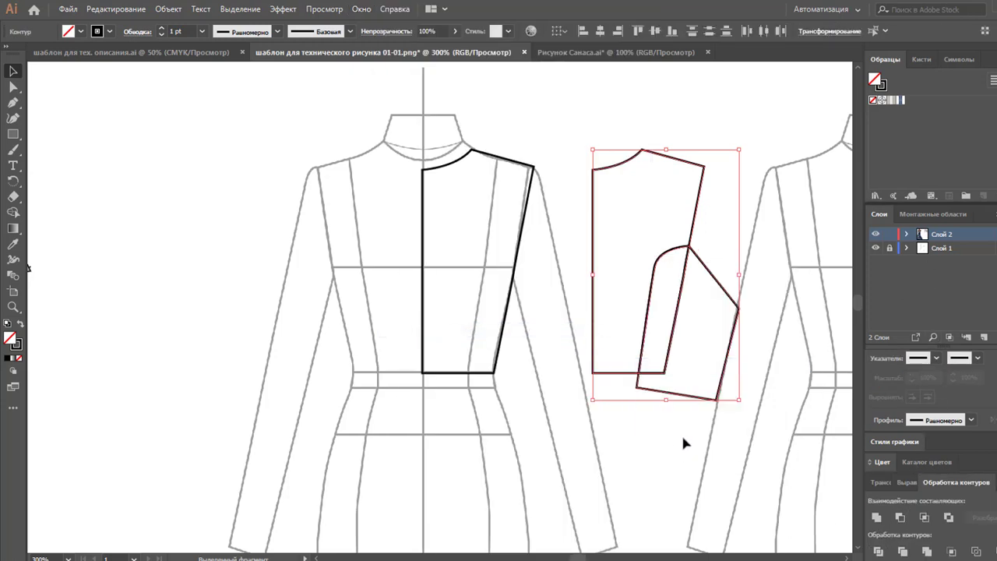
click(680, 431)
Delete the outer sleeve and bodice fragments and move the armhole piece onto the front panel
click(693, 393)
key(Delete)
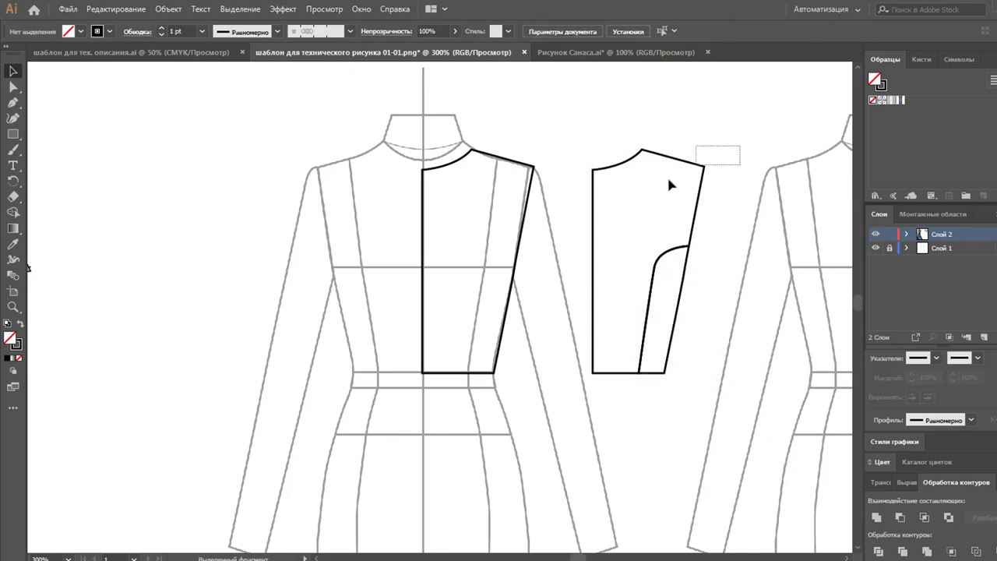
click(693, 248)
key(Delete)
drag(679, 263, 507, 265)
click(630, 259)
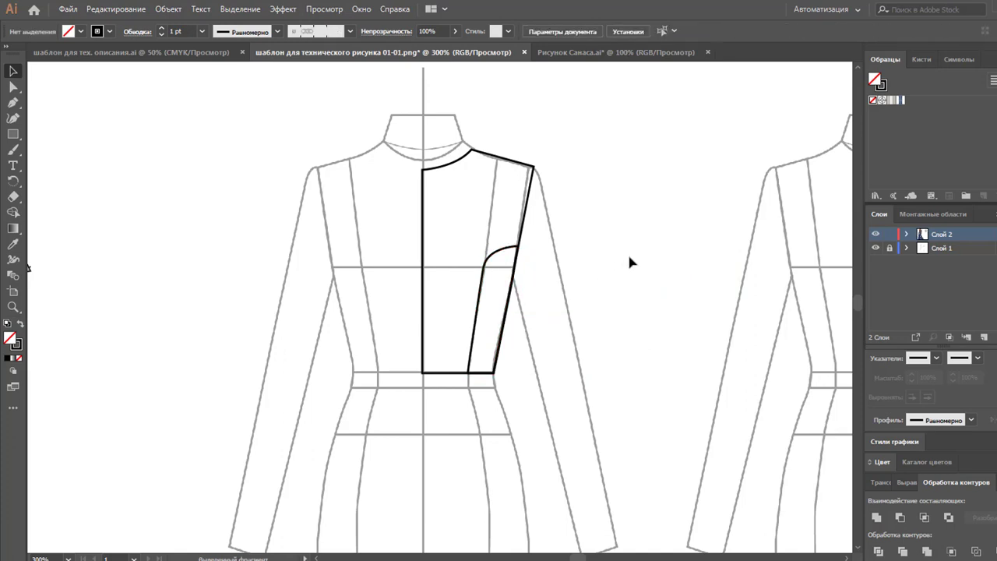
scroll(674, 187, down, 1)
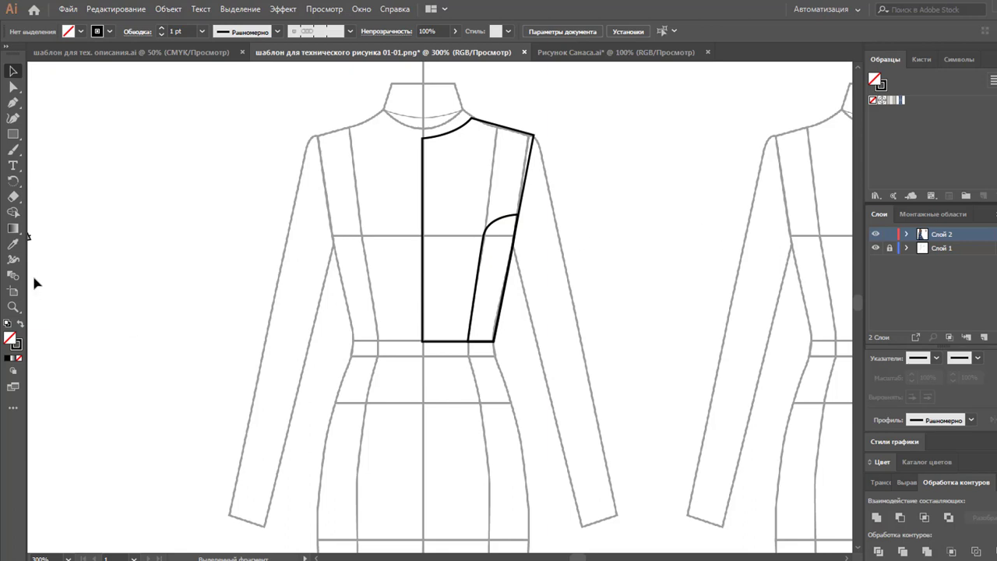
Trace the sleeve's curved outer edge from below the shoulder down to the wrist
click(13, 102)
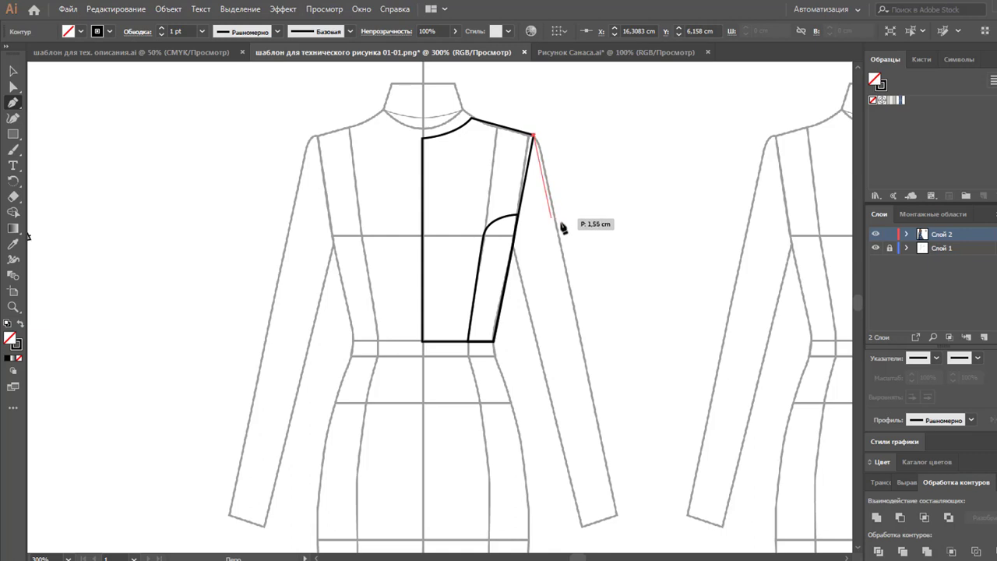
drag(562, 236, 581, 300)
click(582, 337)
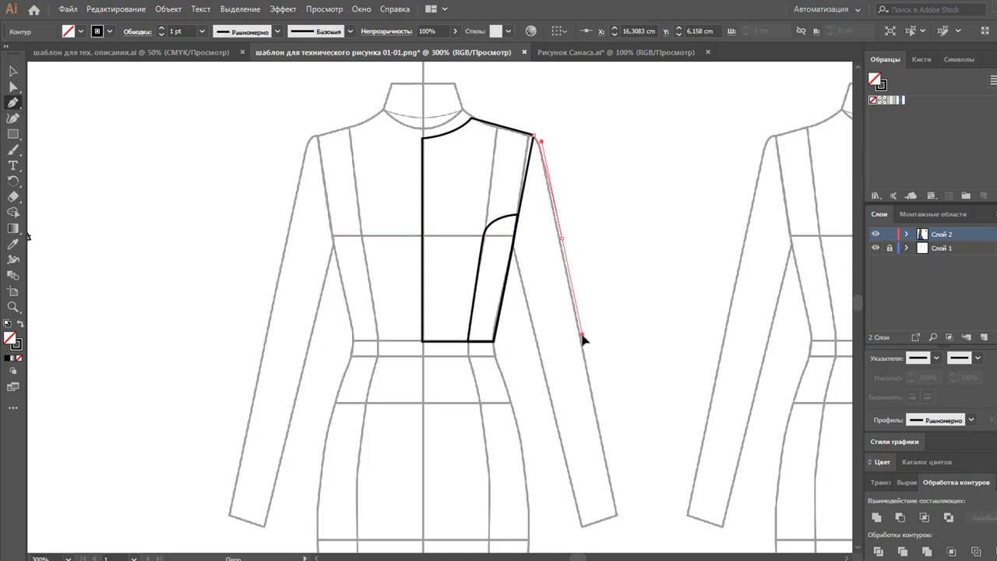
scroll(592, 374, down, 2)
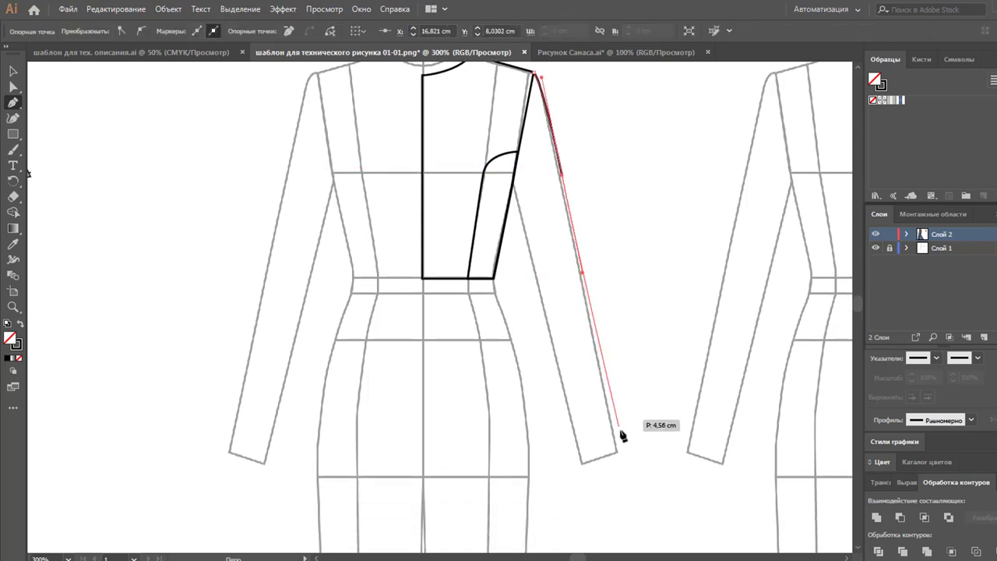
click(615, 453)
drag(615, 454, 614, 432)
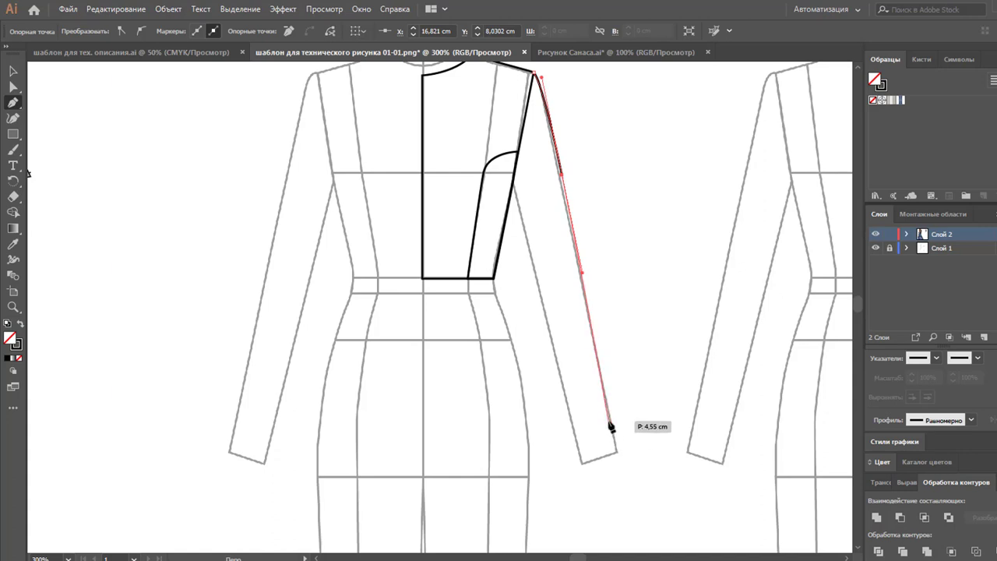
click(612, 429)
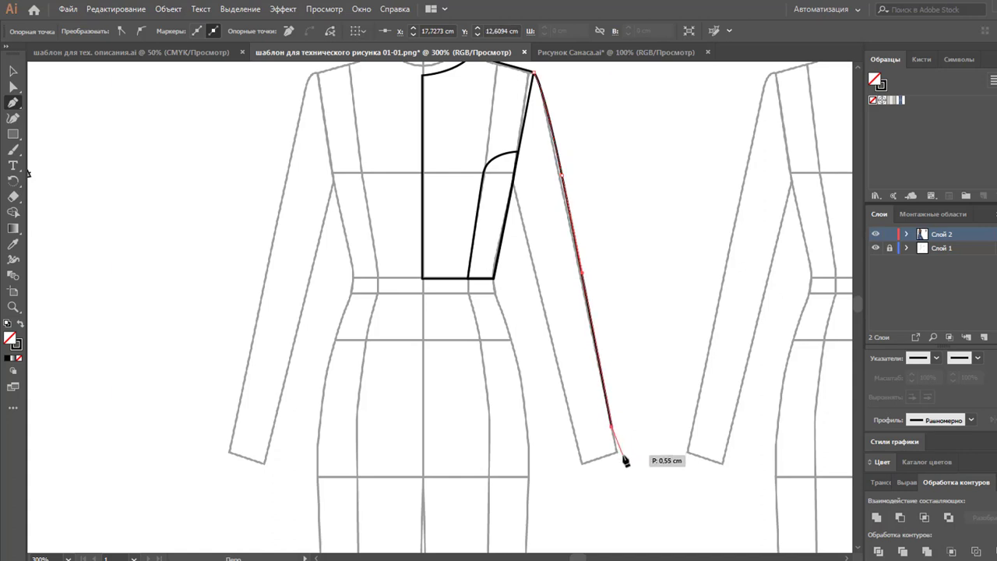
Add the cuff corners and run the inner edge up, closing the sleeve at the shoulder
click(623, 461)
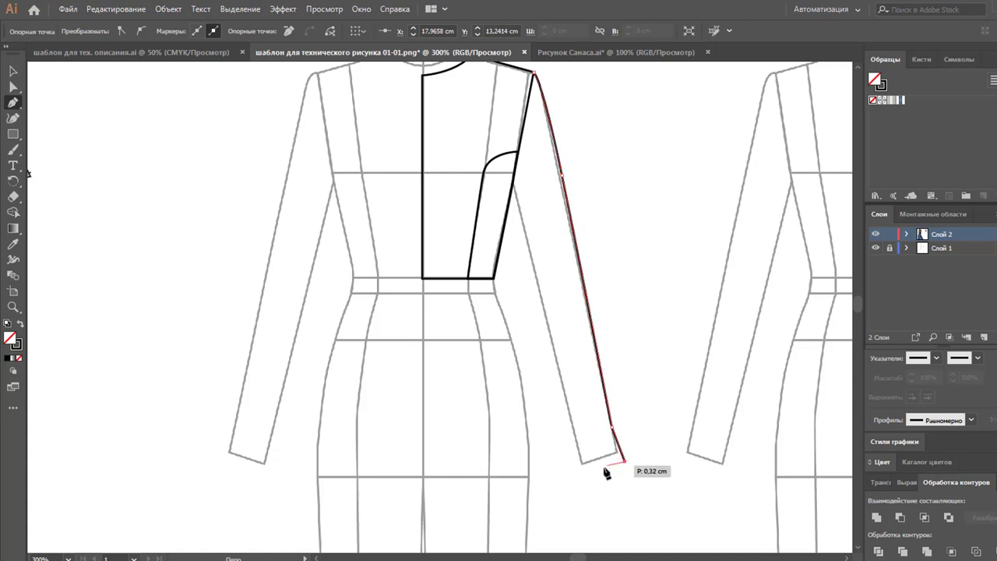
click(580, 477)
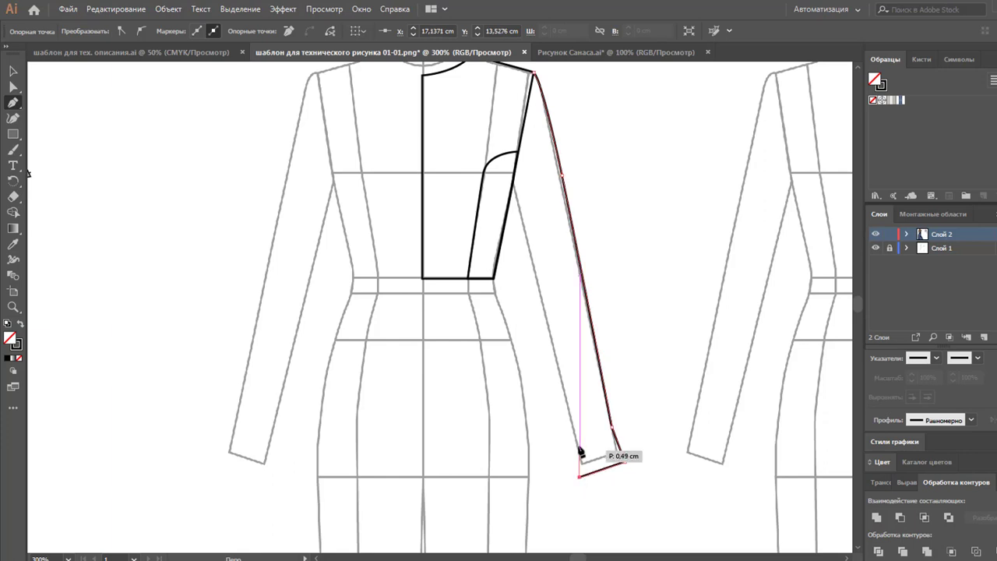
click(577, 436)
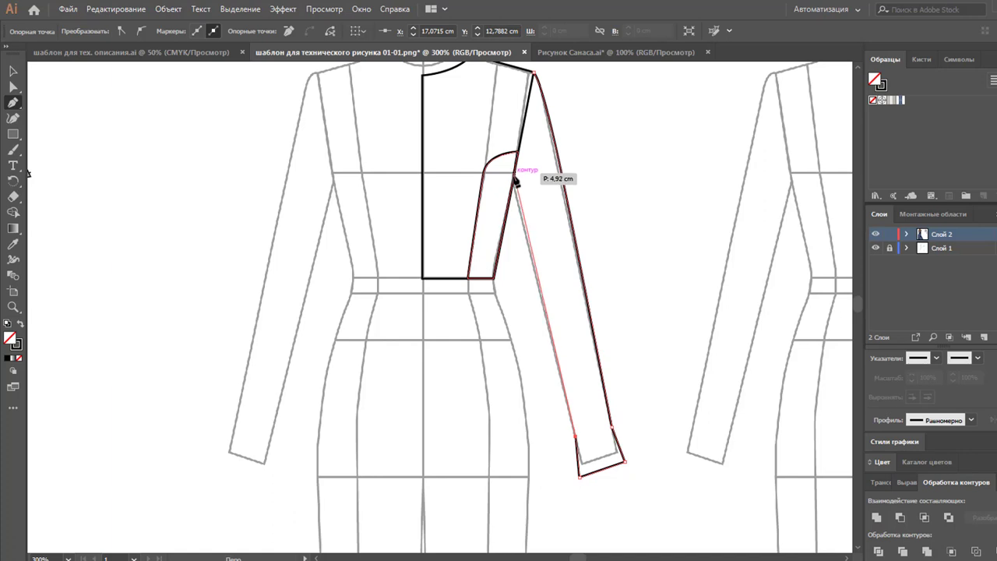
click(512, 180)
click(537, 77)
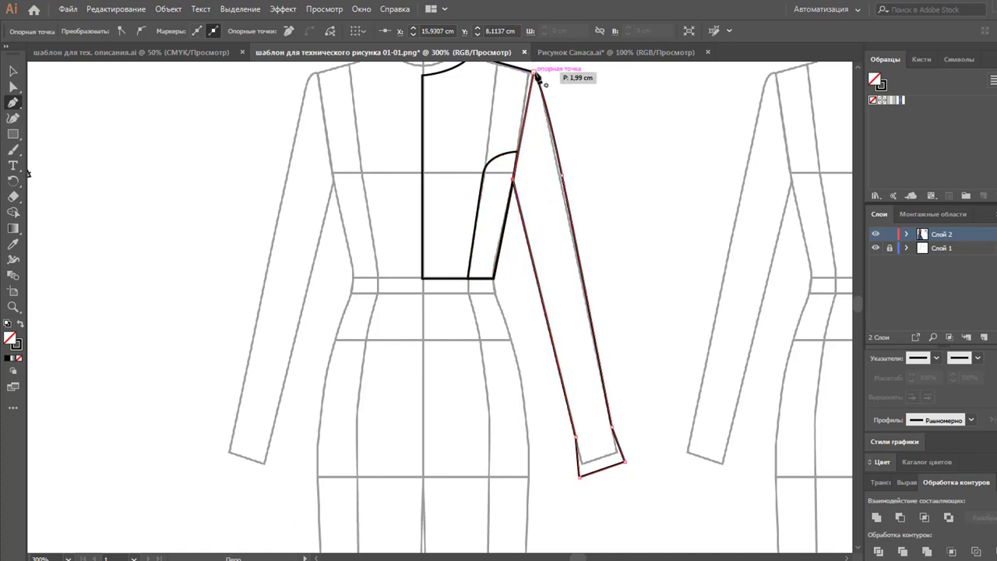
scroll(537, 77, up, 1)
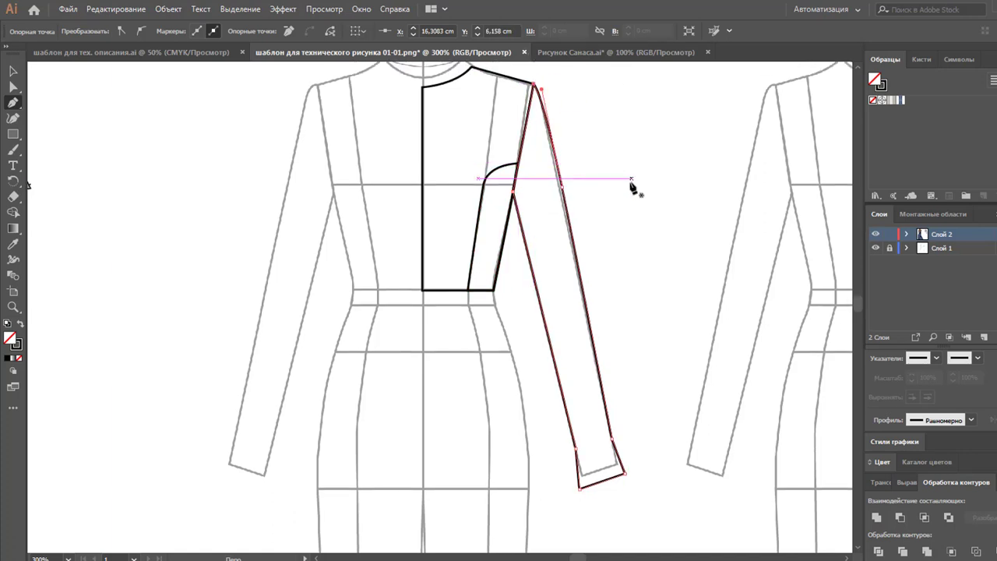
click(14, 72)
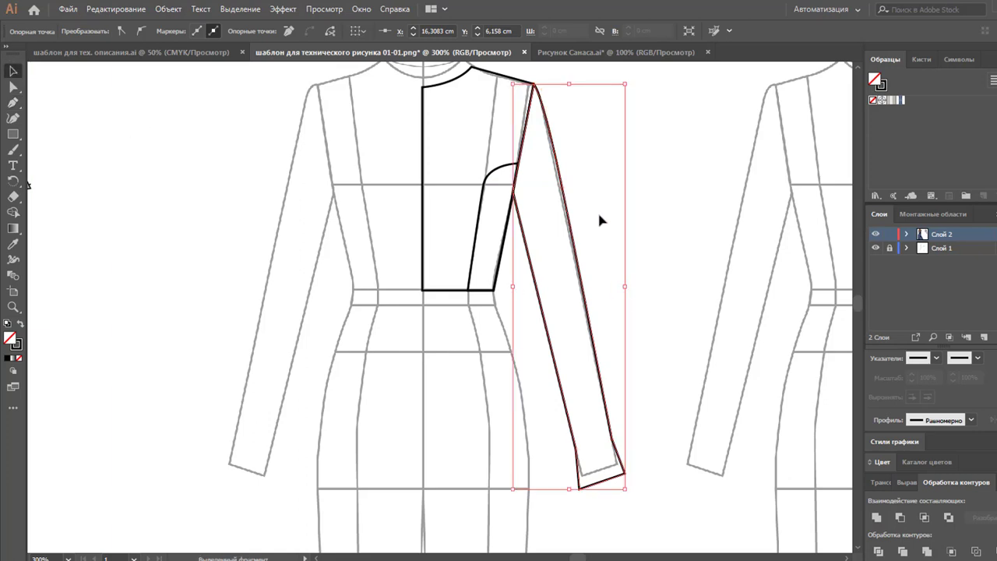
click(696, 252)
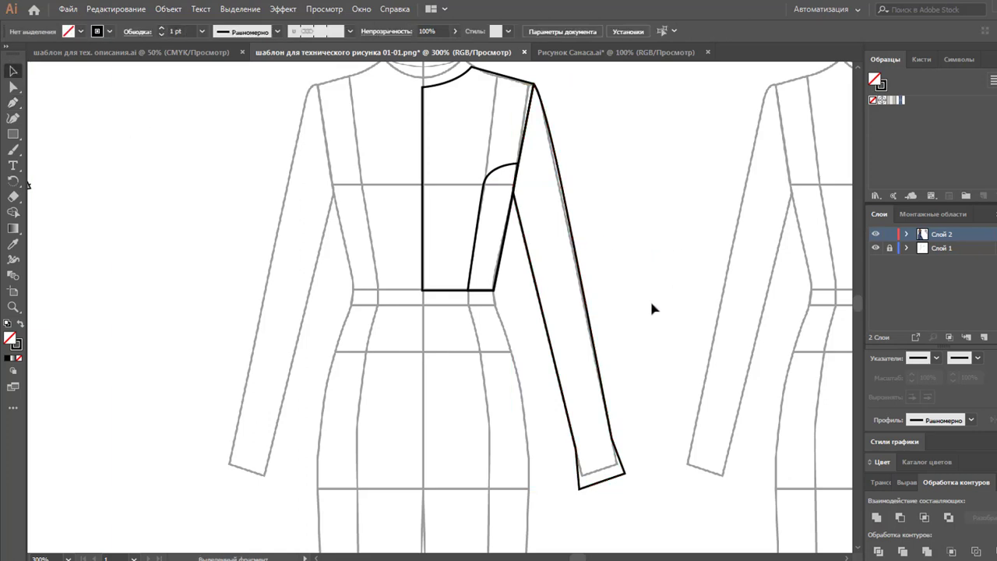
Zoom out to see both figures and the whole sketch
scroll(654, 306, down, 5)
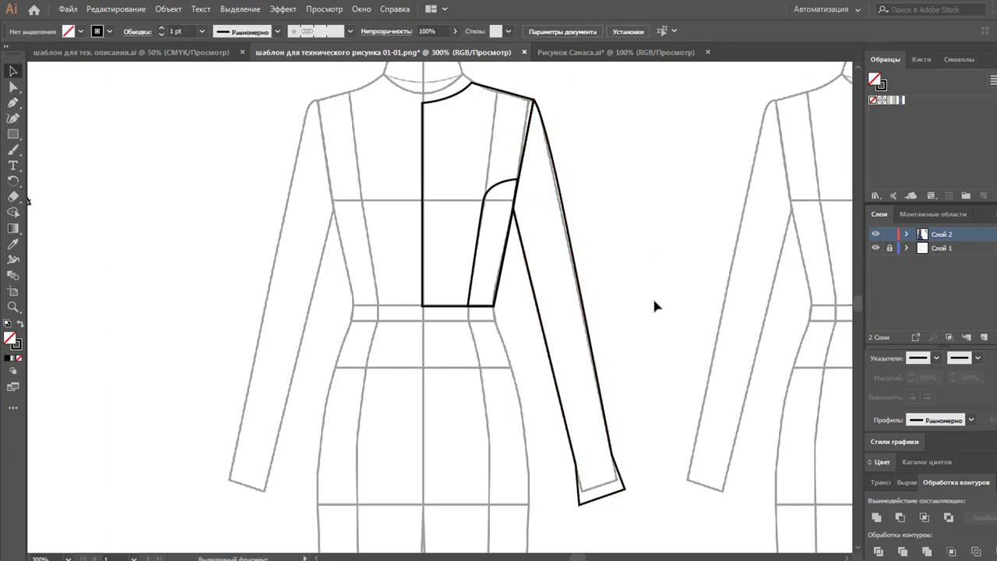
scroll(654, 306, down, 1)
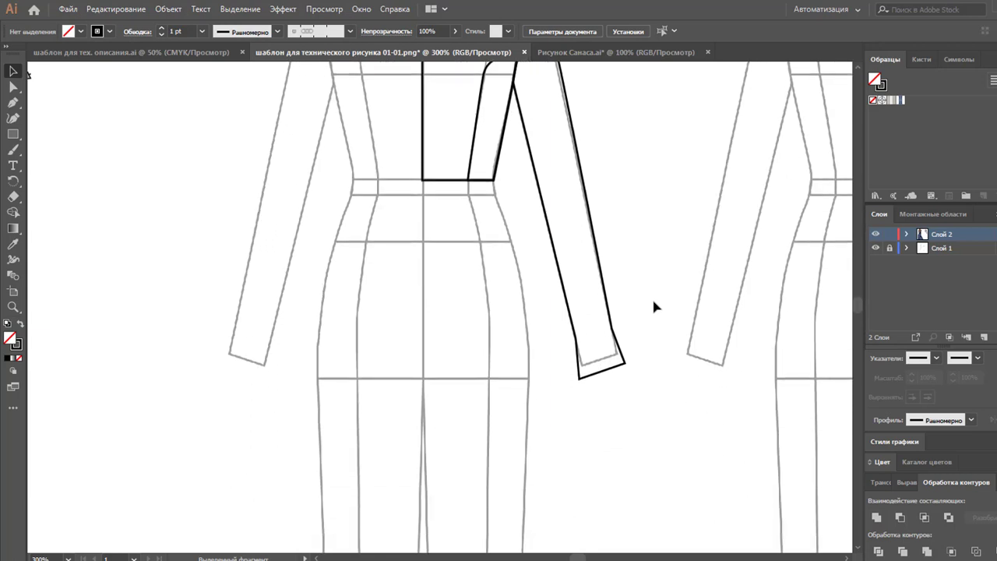
key(z)
alt+click(534, 293)
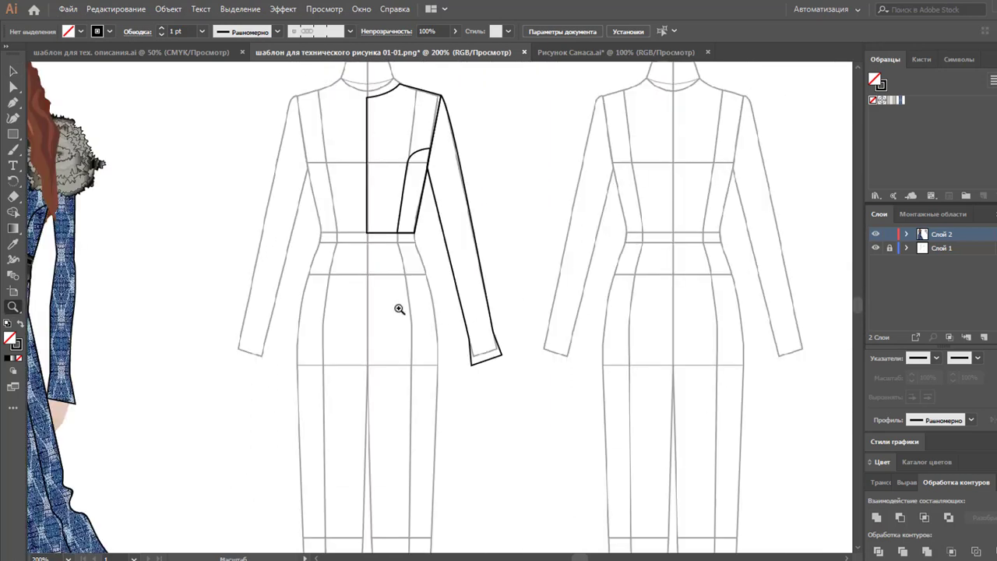
scroll(401, 305, down, 5)
scroll(403, 303, down, 1)
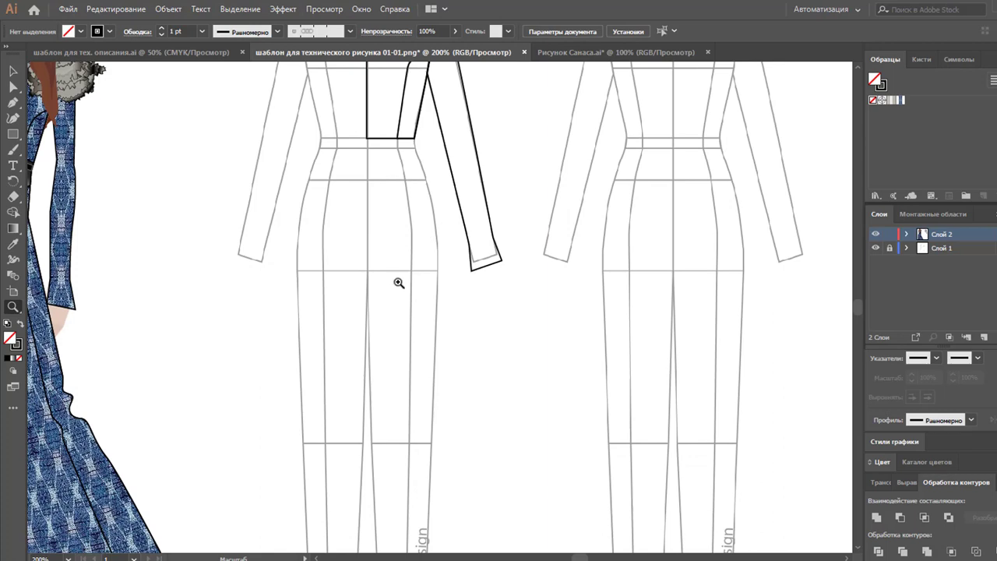
alt+click(399, 283)
Stroke the right bodice and sleeve outlines pure red FF0000 and store it as a swatch
key(v)
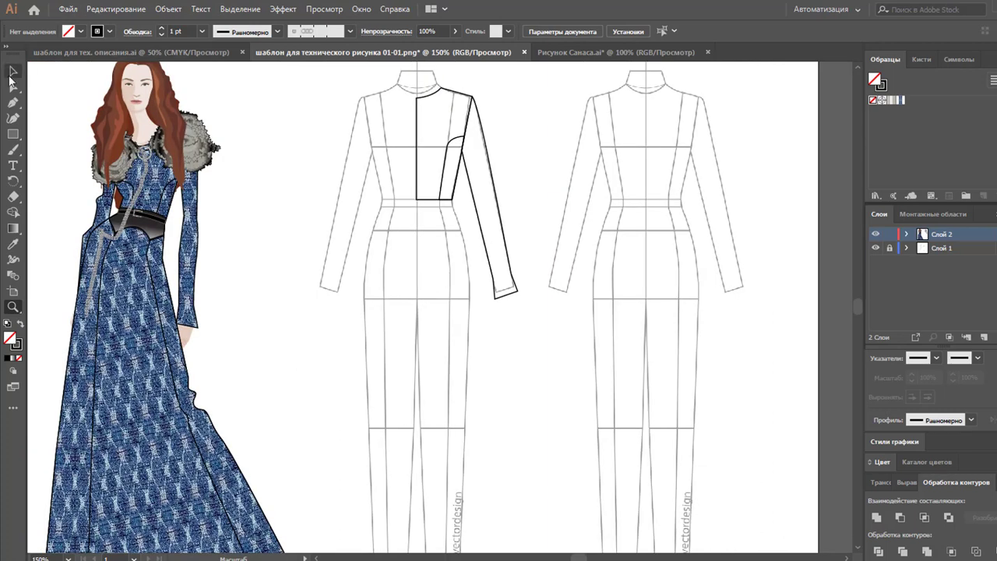
drag(566, 84, 380, 350)
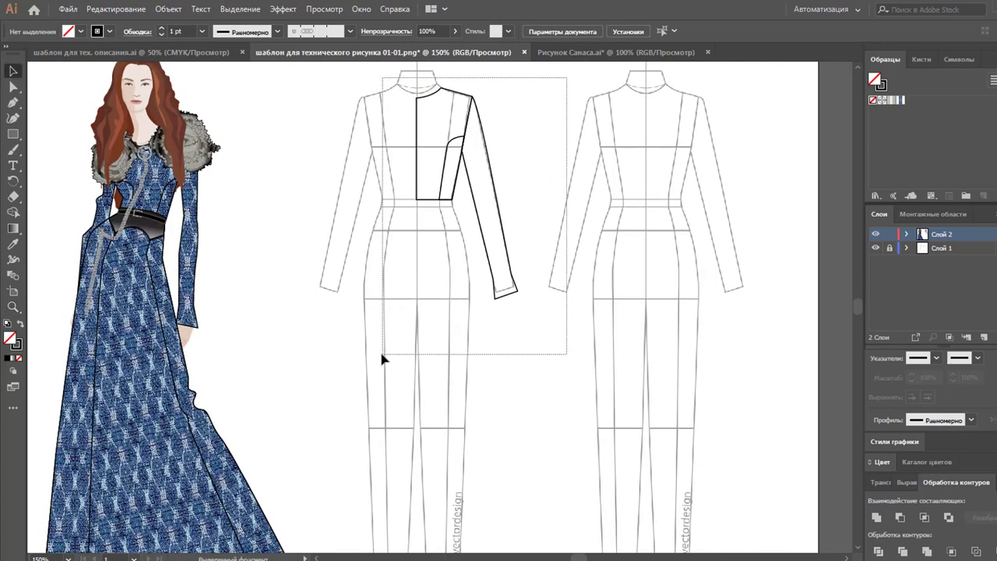
double_click(17, 344)
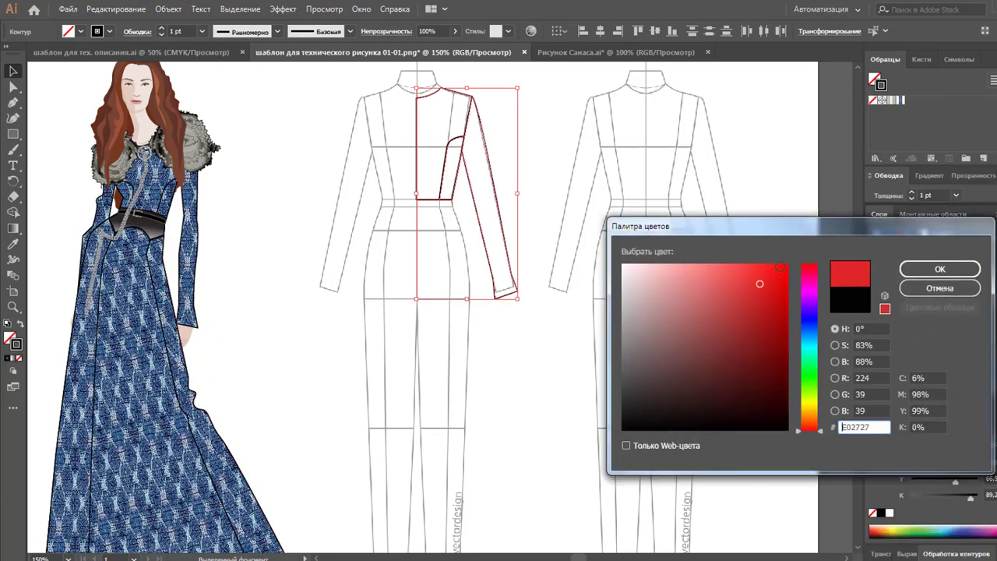
click(782, 266)
drag(787, 269, 799, 259)
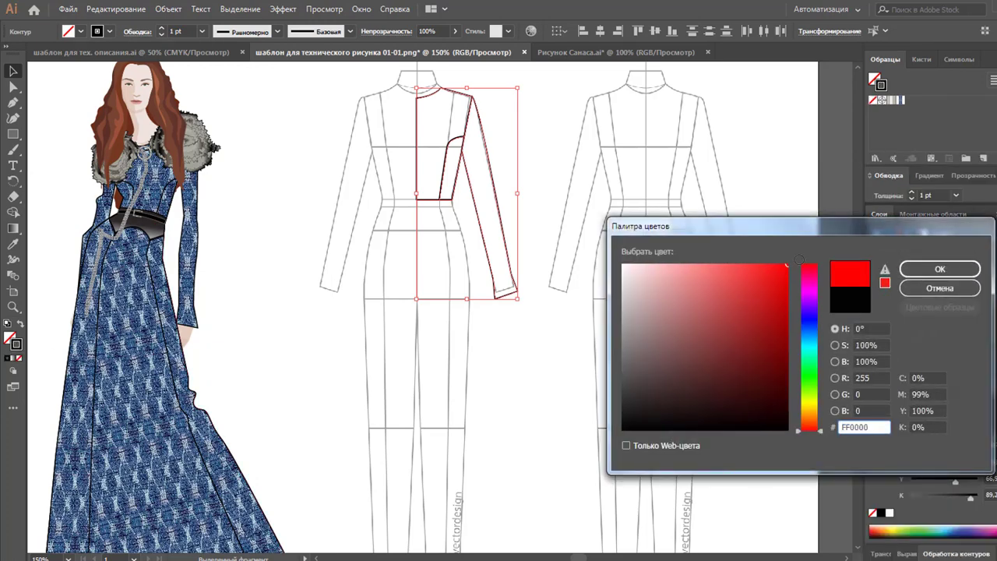
click(934, 269)
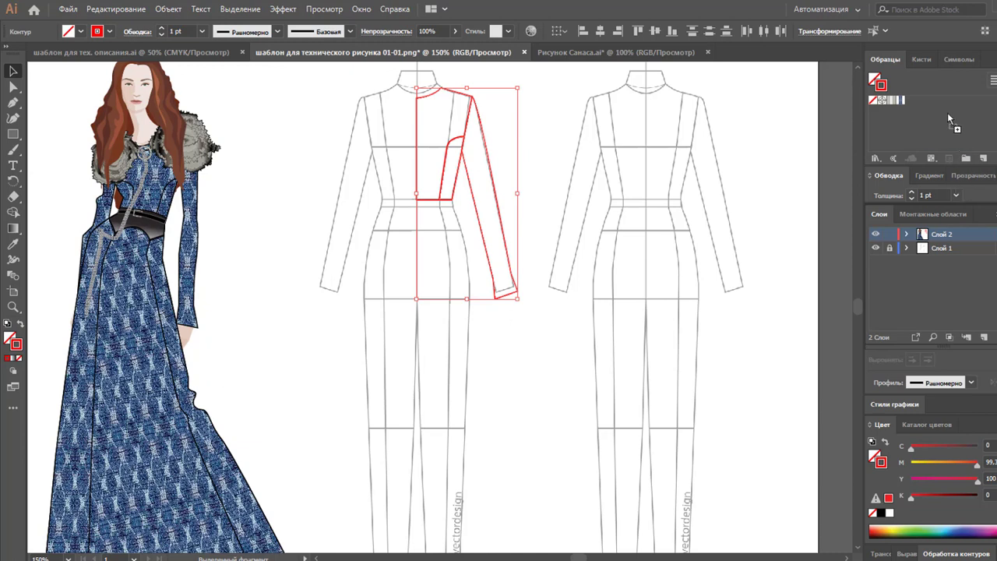
drag(42, 356, 944, 112)
click(637, 350)
Start the front panel at the centre-front waist and drop a straight line to the hem
scroll(510, 349, up, 1)
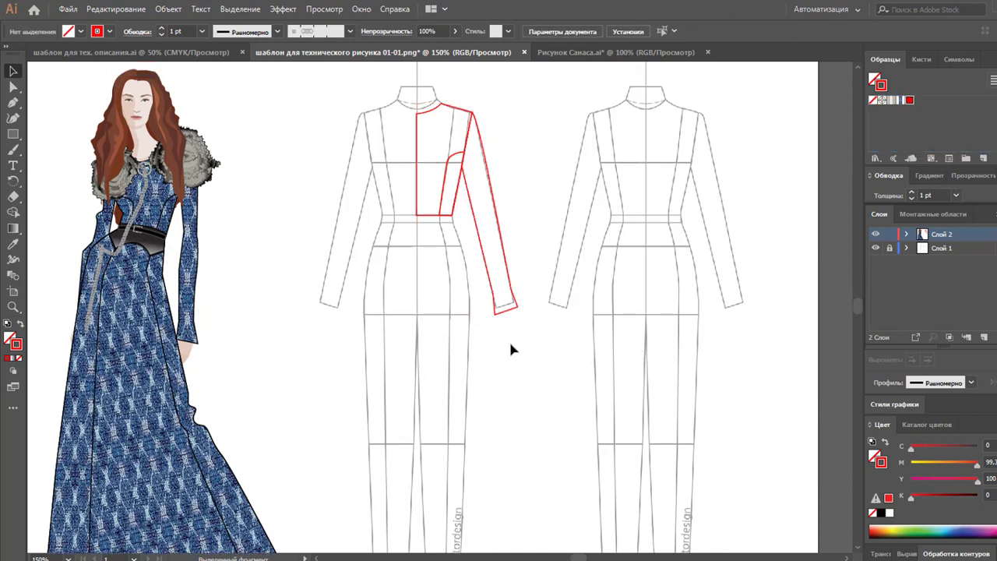
scroll(571, 344, down, 1)
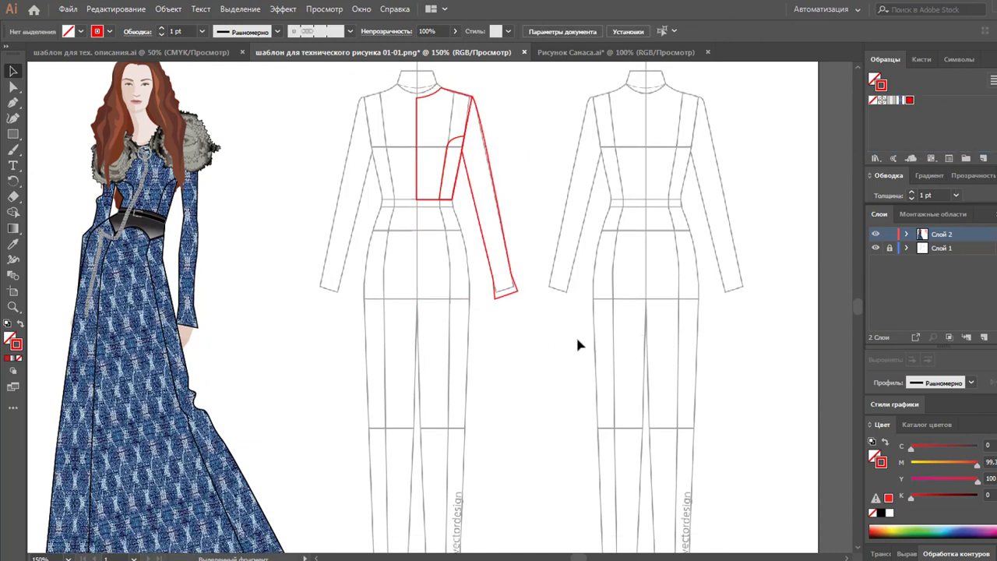
scroll(546, 318, down, 4)
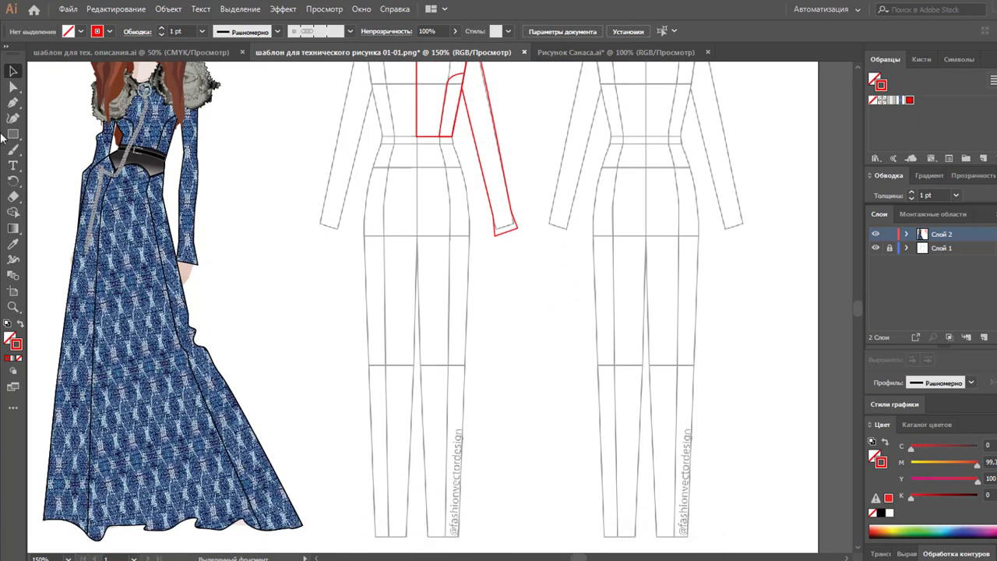
click(13, 102)
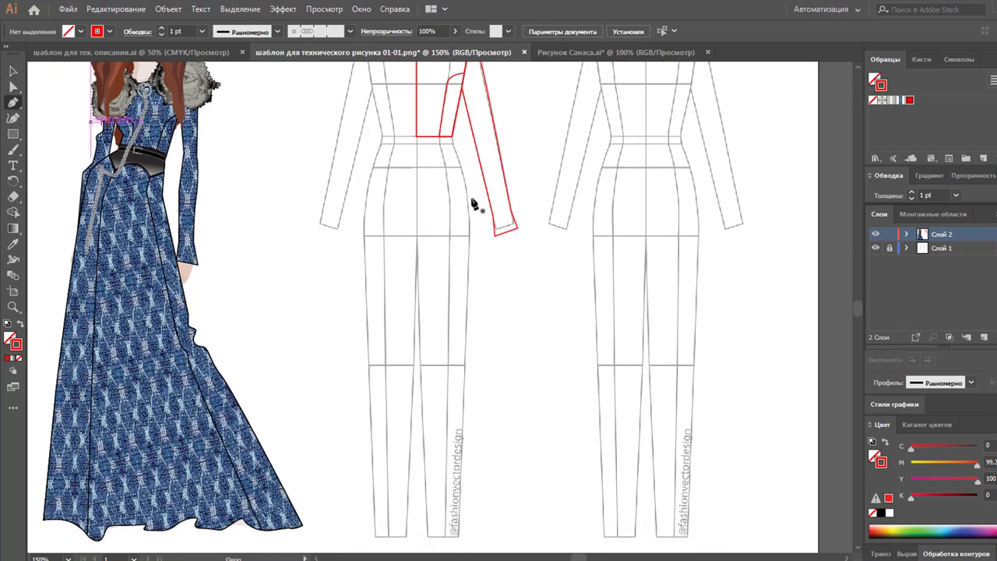
click(417, 138)
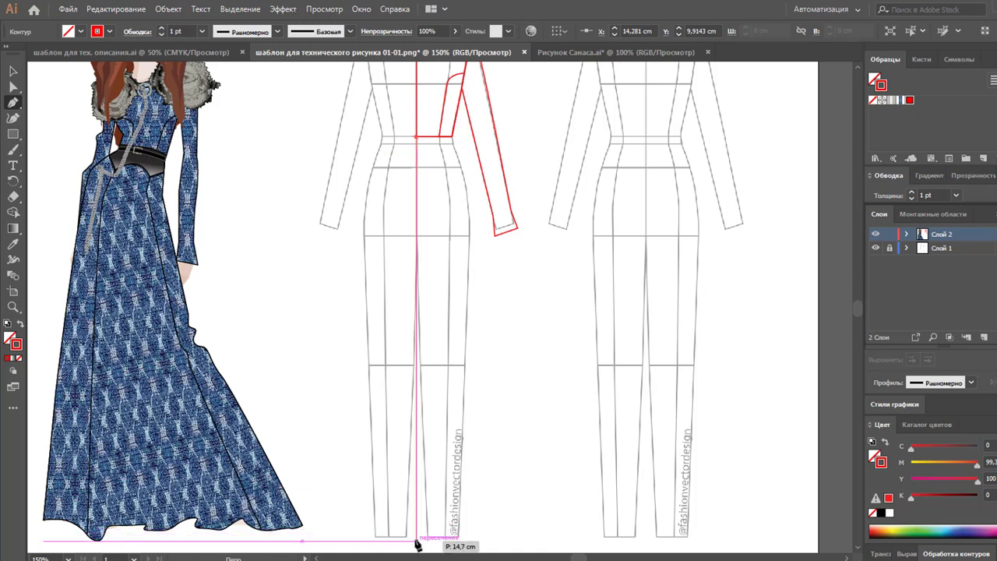
click(414, 538)
key(ctrl+z)
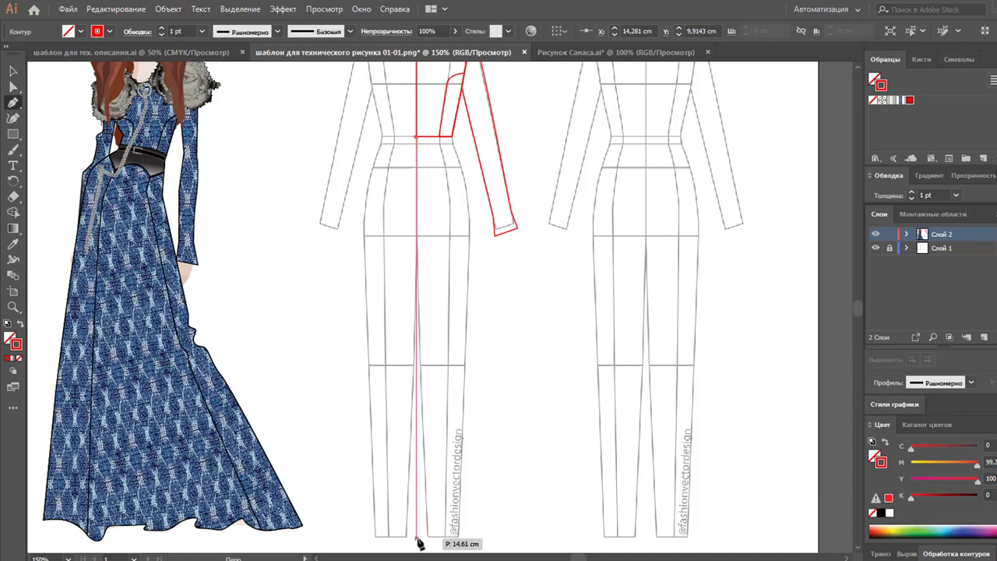
click(417, 538)
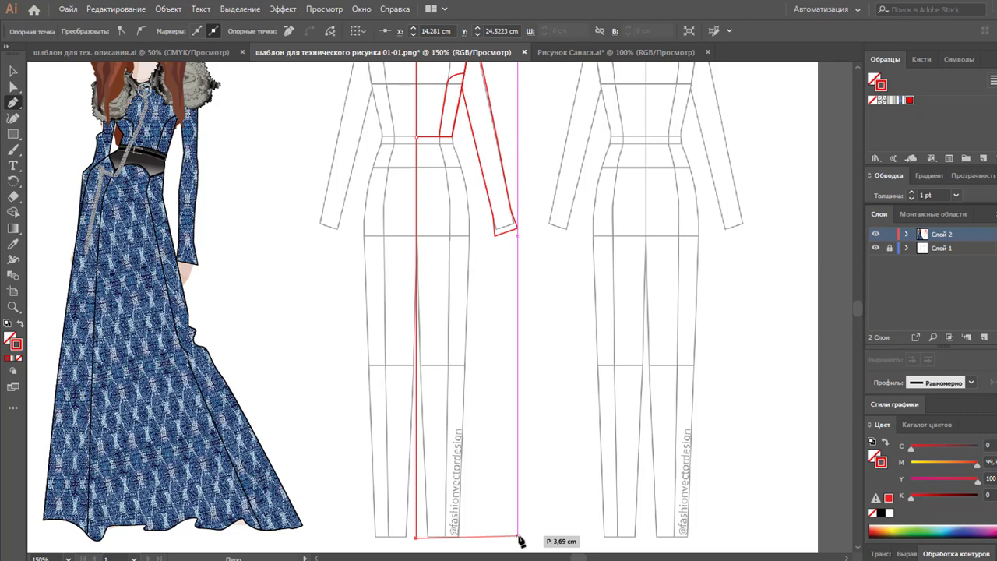
Run the panel along the hem and up the side to the waist, closing it
click(517, 537)
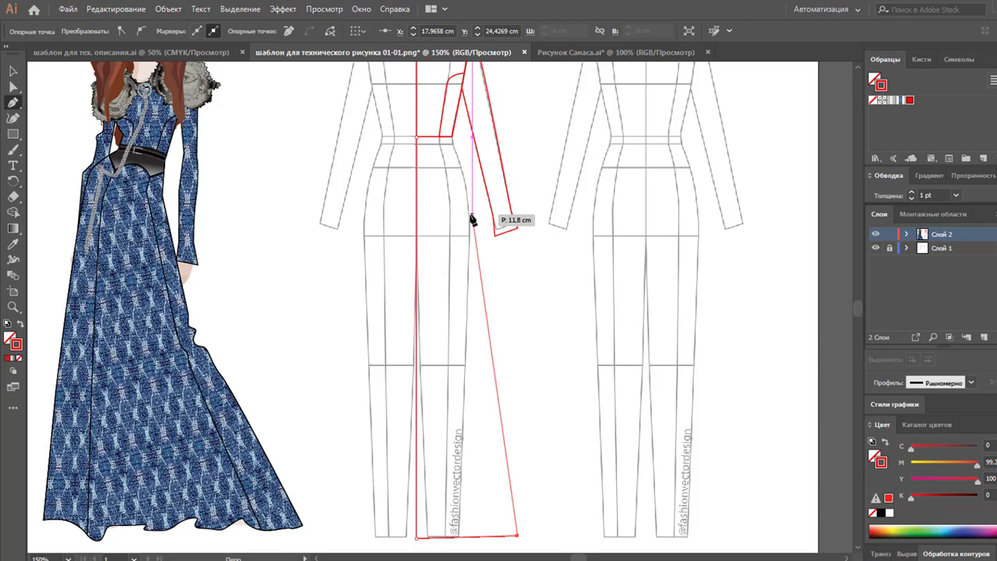
click(471, 215)
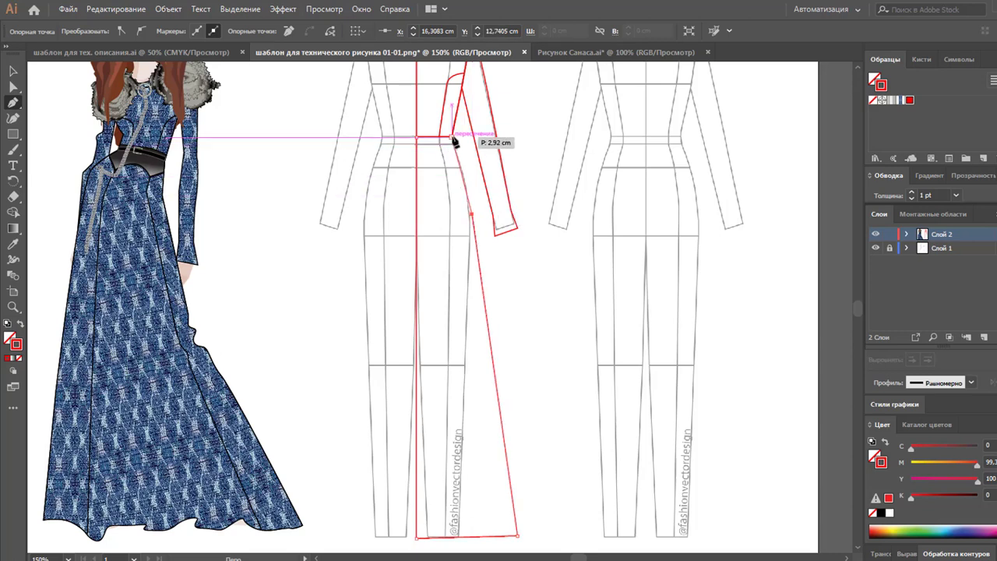
click(463, 168)
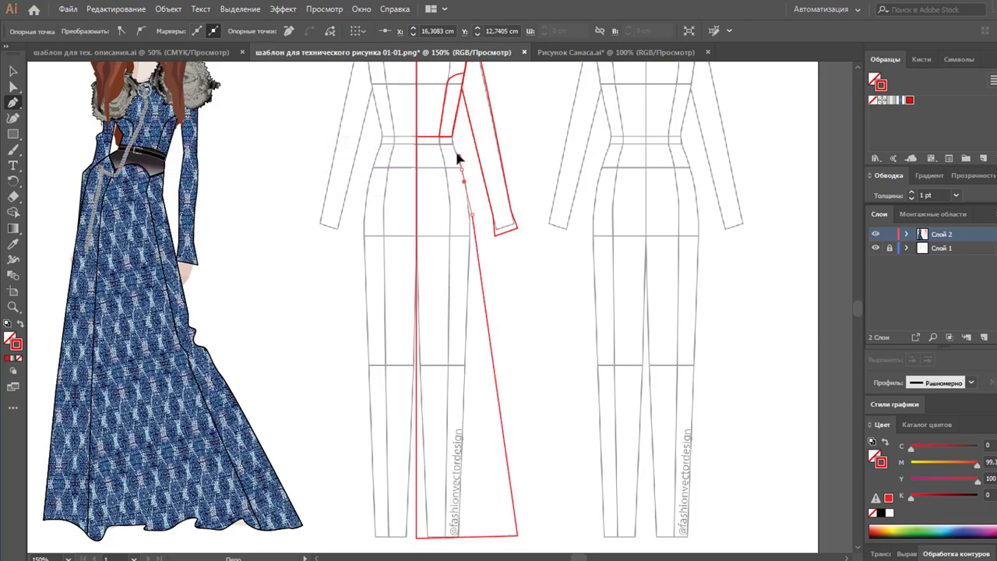
click(453, 151)
click(417, 140)
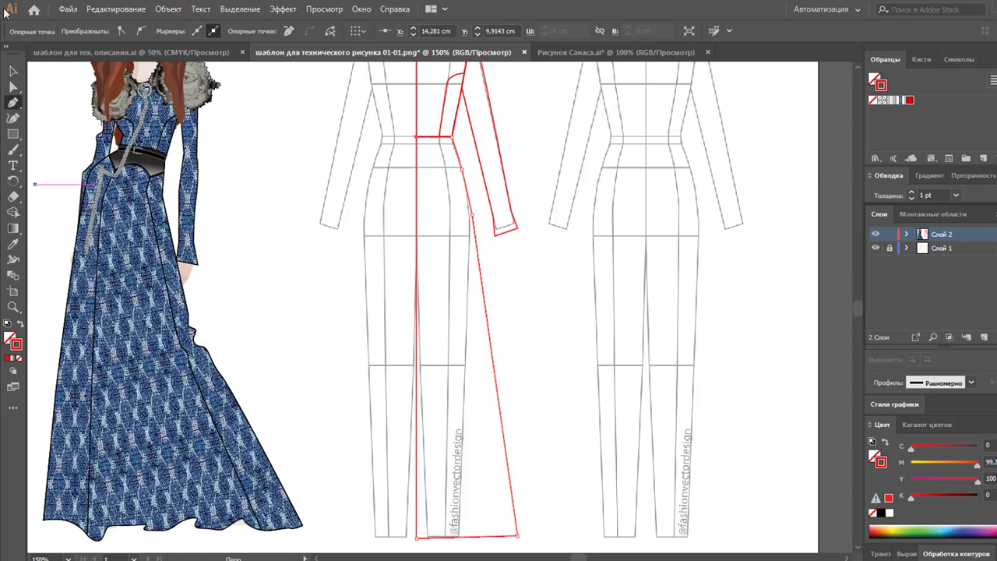
click(11, 73)
click(528, 337)
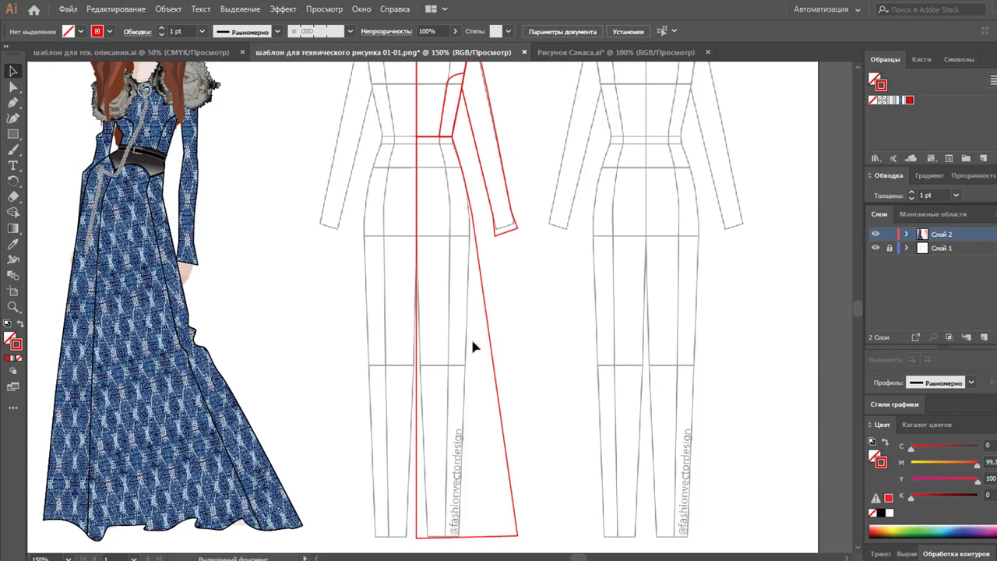
Draw a wide outline from the waist seam diagonally to the hem, up the outer side, then select both outlines
click(13, 102)
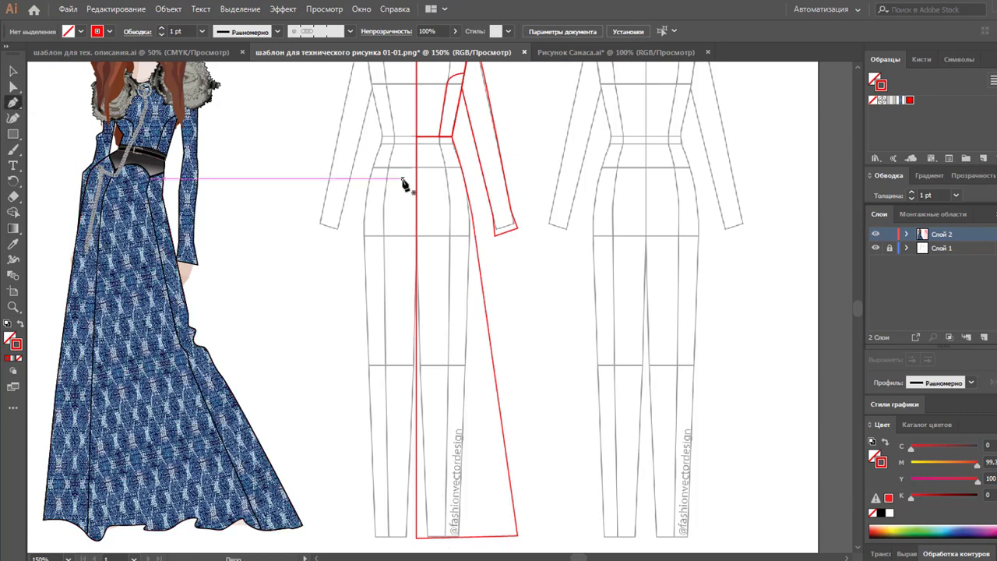
click(440, 138)
click(445, 169)
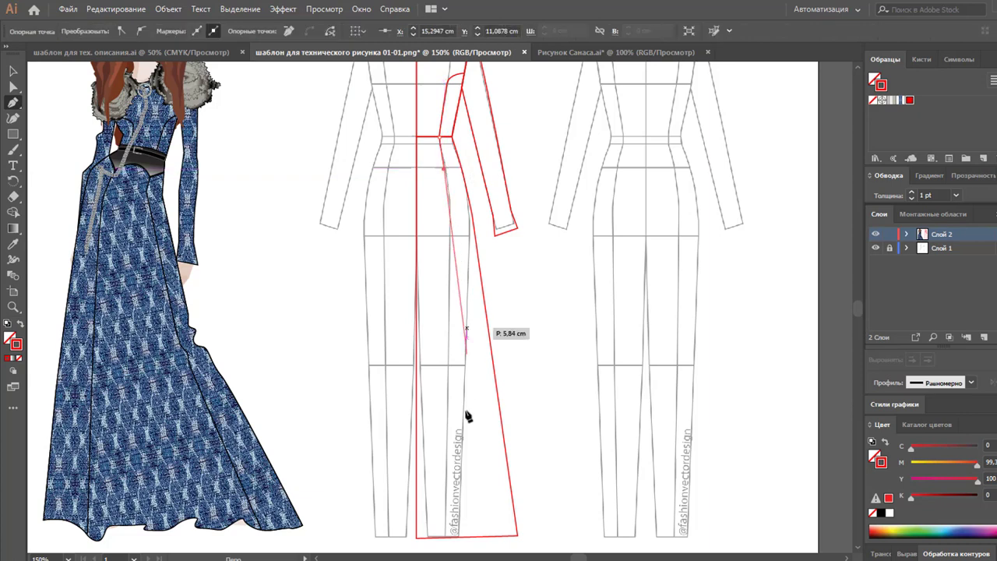
click(479, 543)
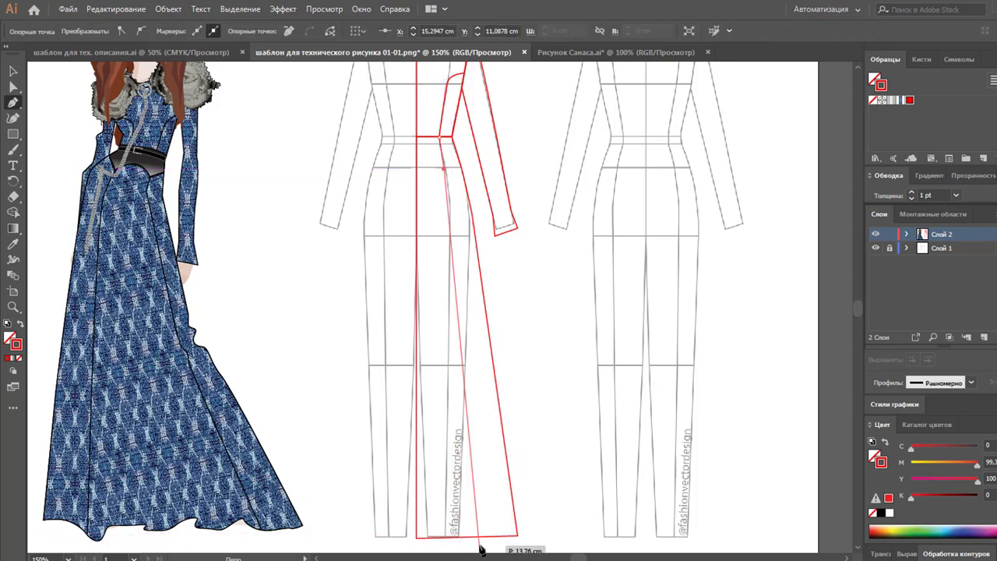
click(540, 544)
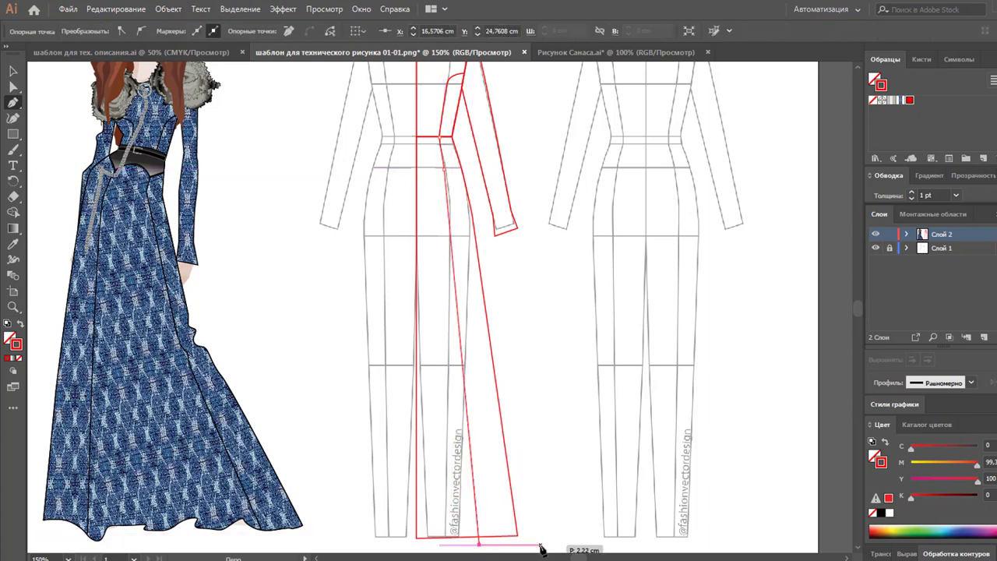
click(552, 144)
click(520, 98)
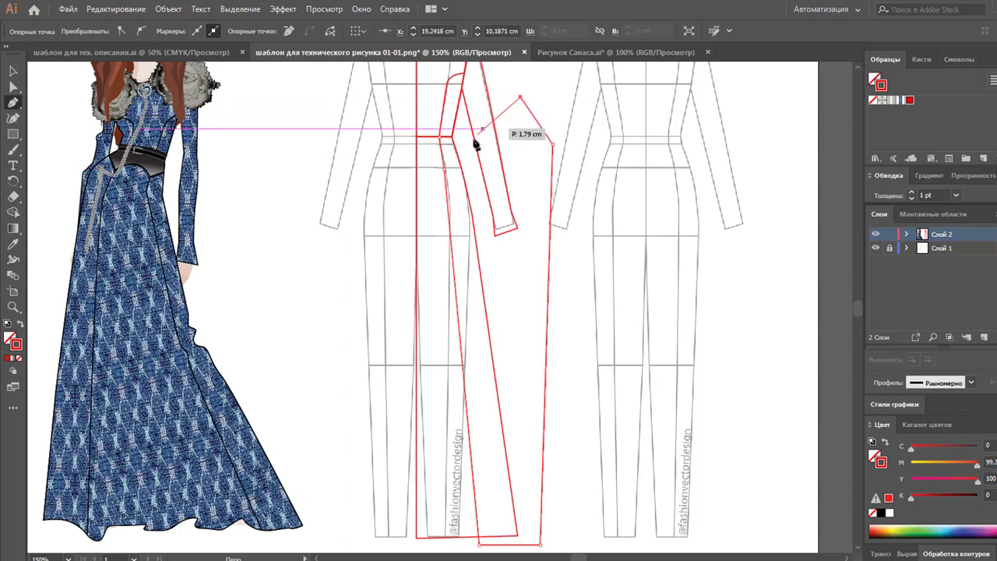
click(441, 137)
click(12, 71)
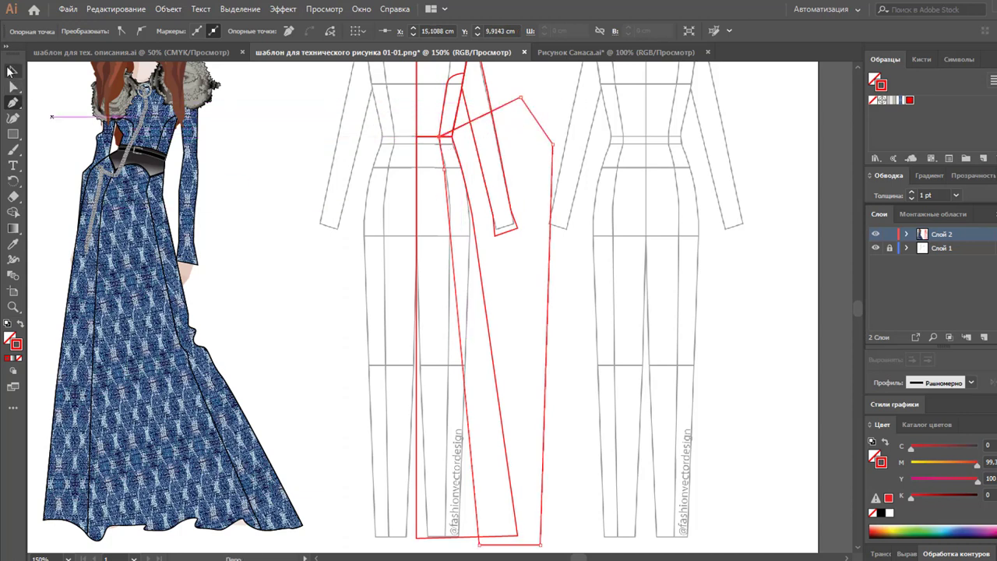
drag(615, 469, 439, 419)
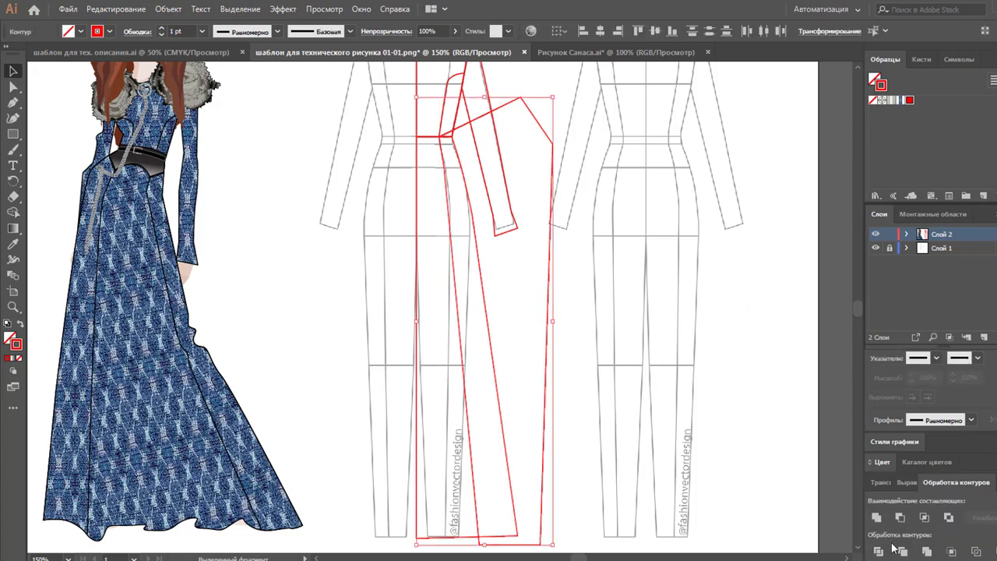
Divide and ungroup the overlapping outlines, delete the wide extra piece, then zoom out
click(461, 348)
right_click(461, 348)
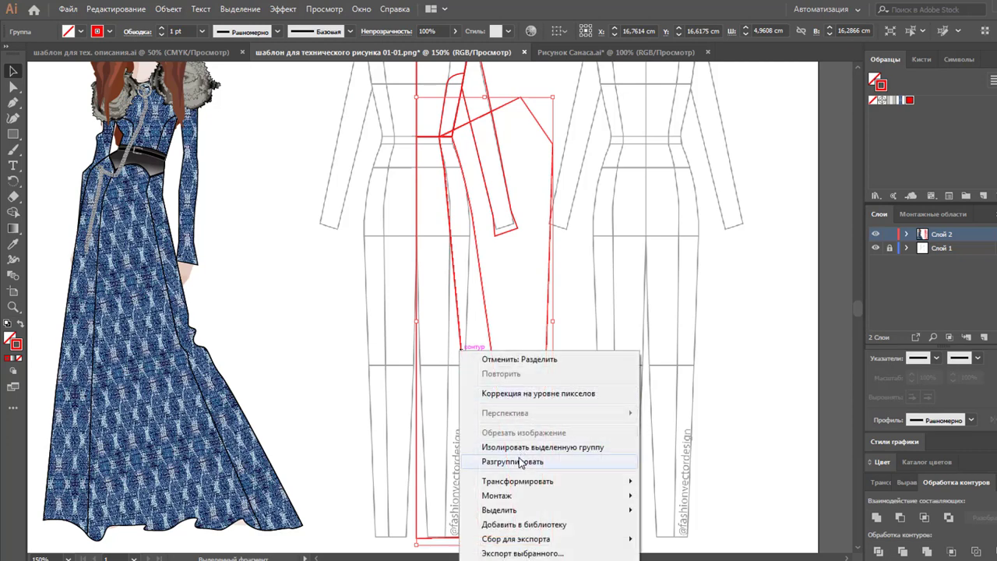
click(512, 461)
drag(579, 338, 531, 299)
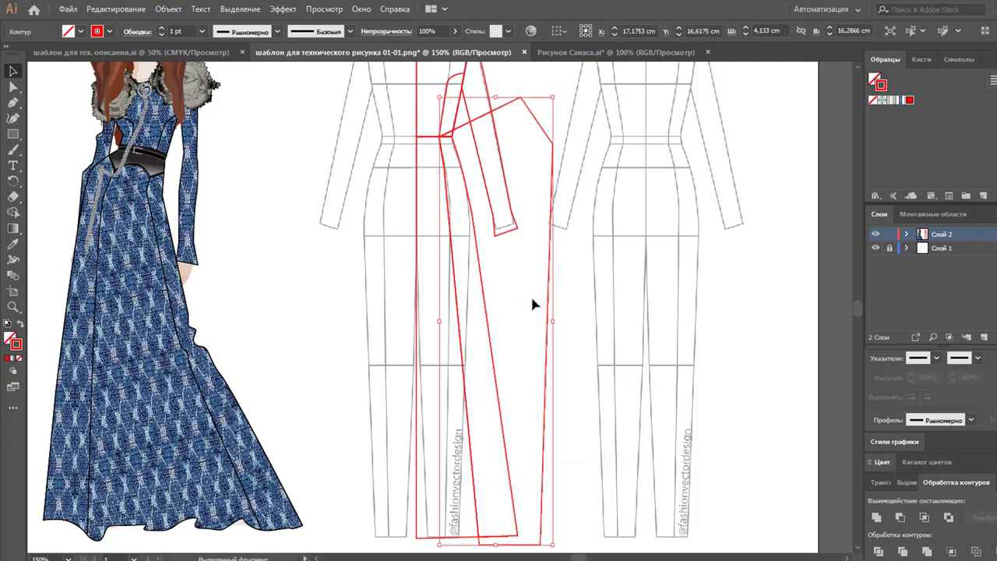
key(Delete)
scroll(557, 314, up, 3)
scroll(557, 314, down, 2)
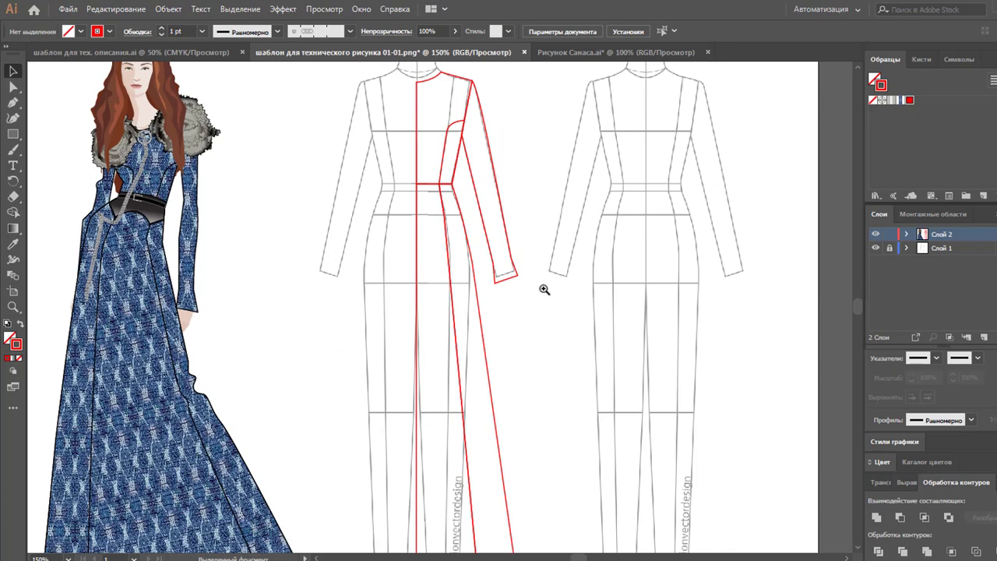
key(z)
alt+click(470, 287)
Fill the red garment outlines with white and add white as a new swatch
scroll(424, 280, down, 2)
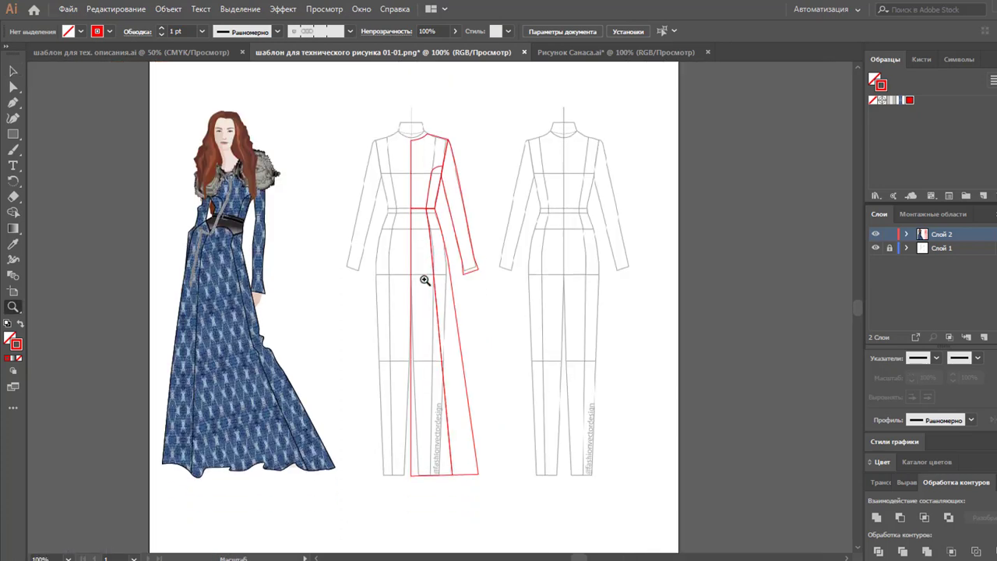
click(12, 71)
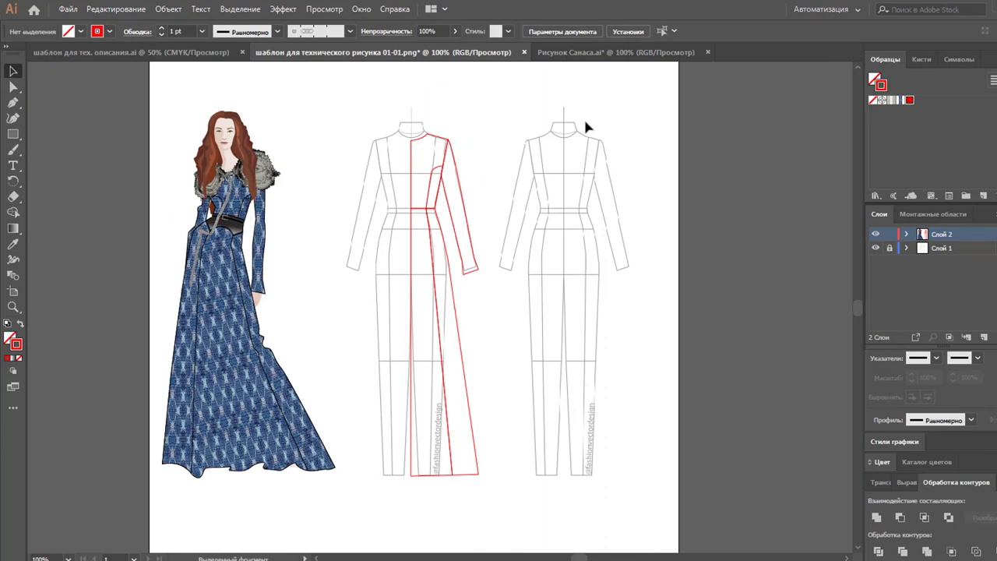
drag(564, 120, 380, 484)
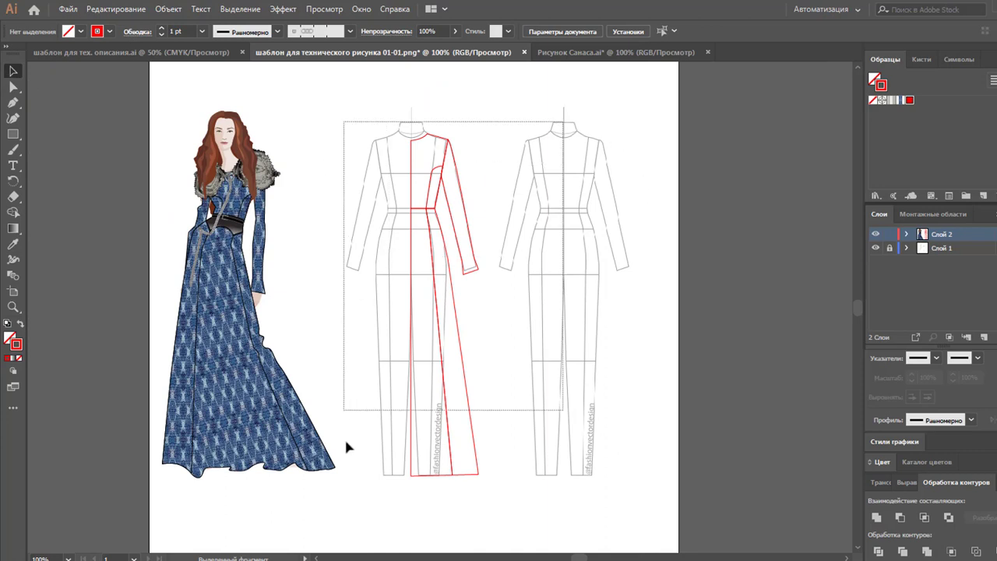
double_click(9, 341)
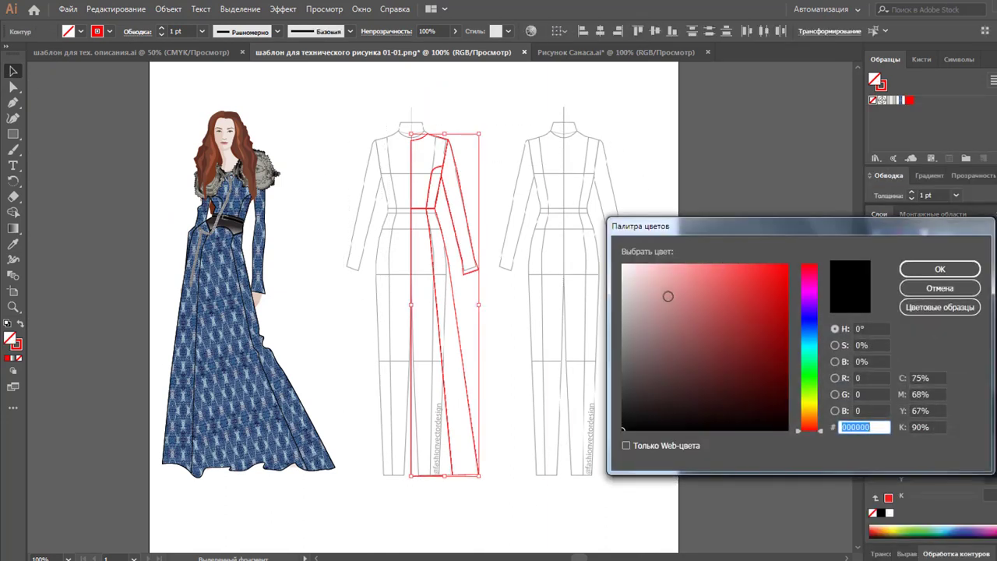
click(623, 266)
click(929, 269)
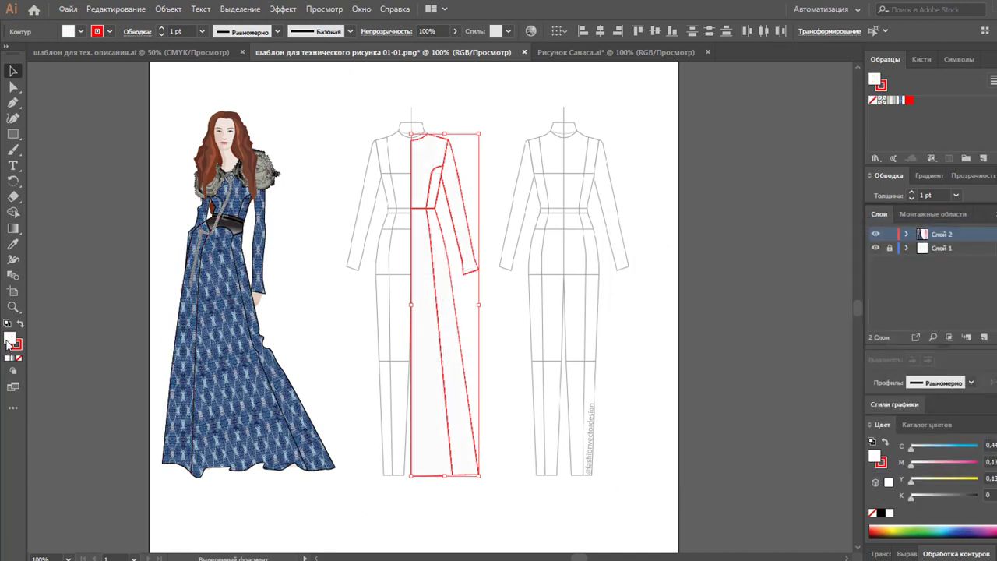
drag(875, 259, 919, 125)
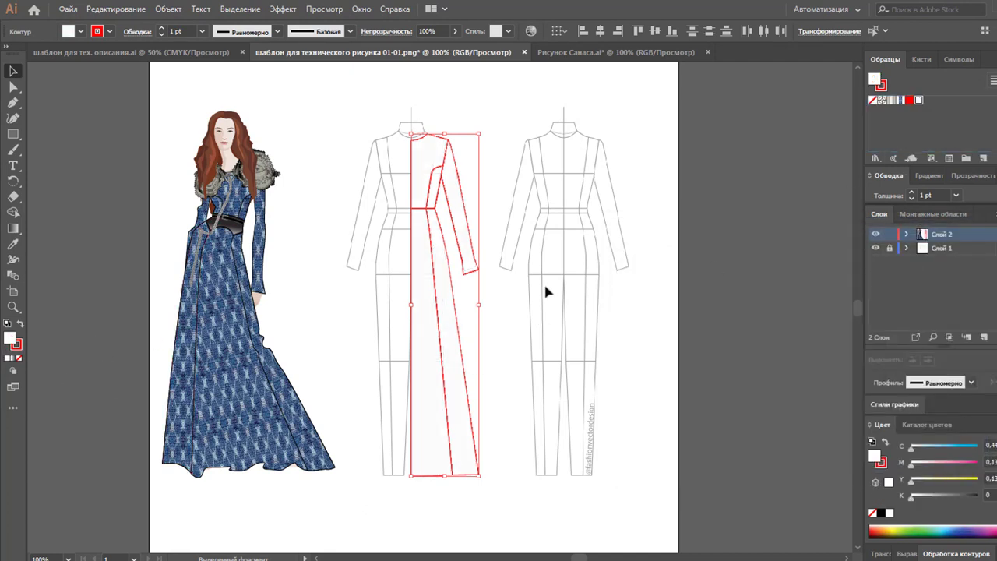
Reshape the coat's front lapel edge into a curve sweeping from the shoulder to the waist
click(628, 298)
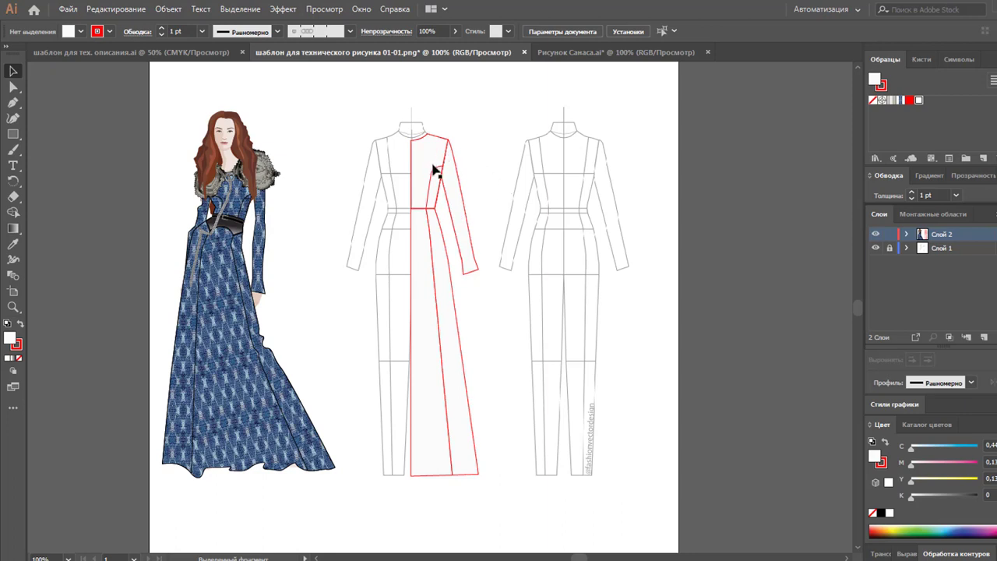
click(414, 210)
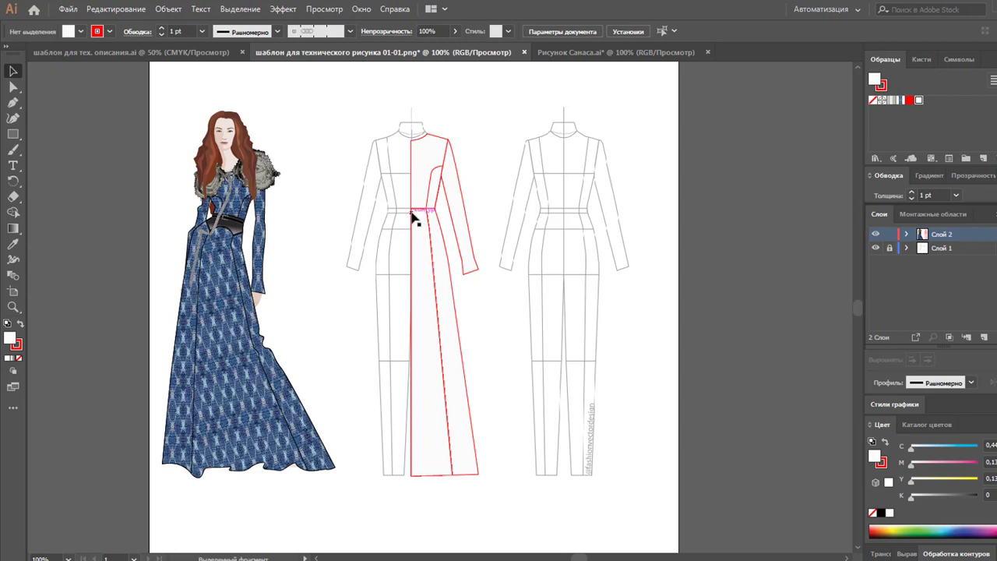
drag(418, 218, 433, 215)
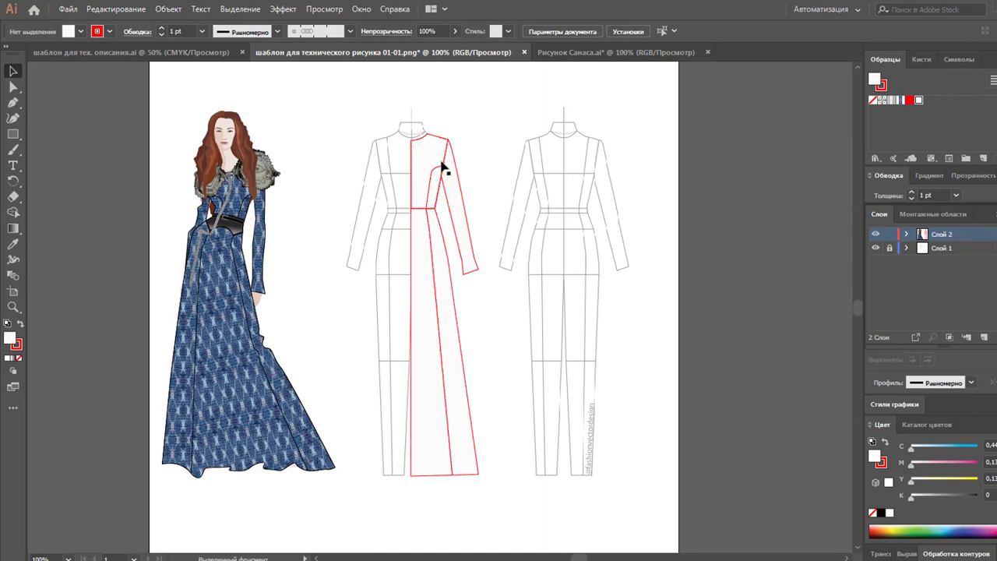
drag(432, 177, 434, 222)
Zoom in closely on the sleeve cuff
click(13, 307)
click(479, 269)
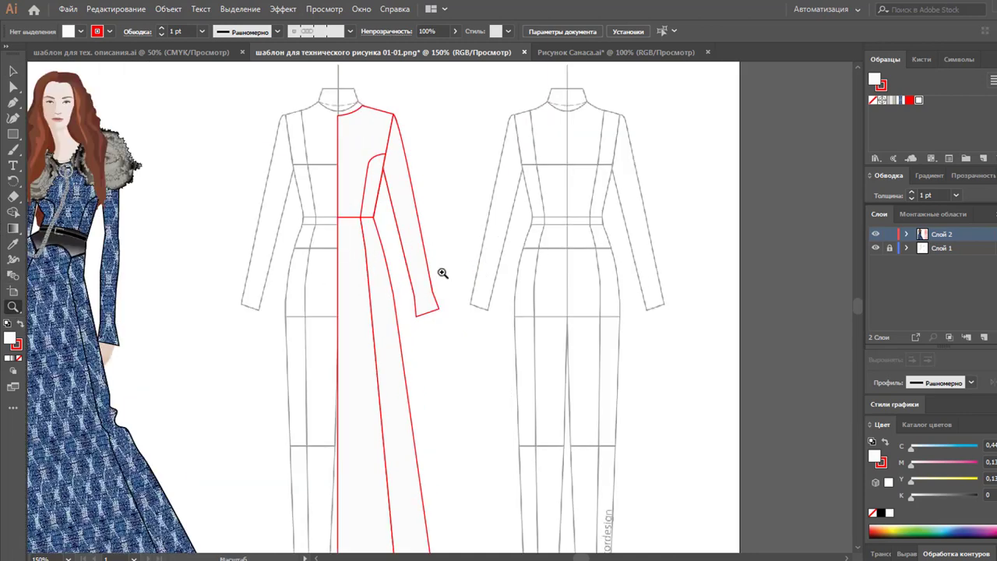
click(440, 306)
click(425, 318)
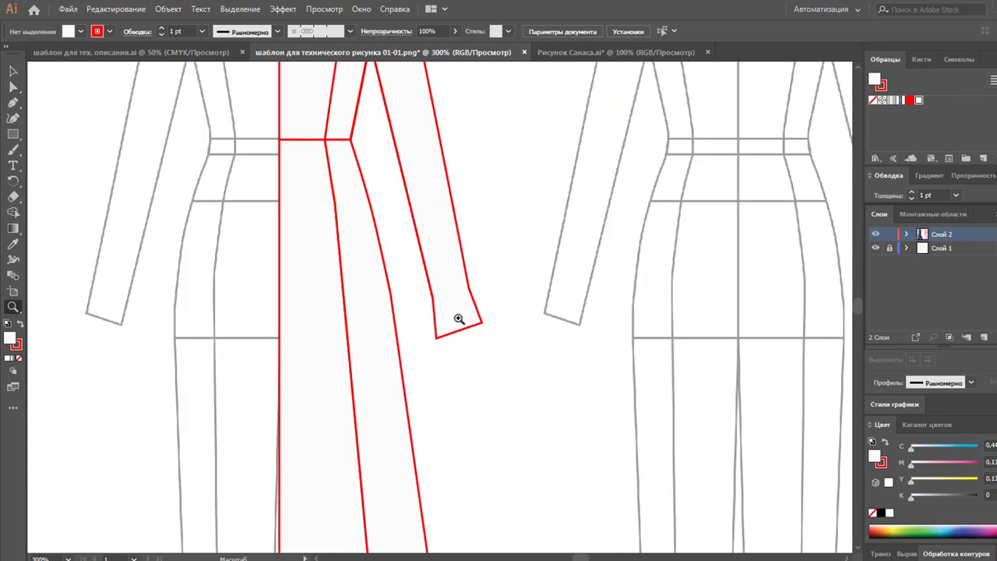
click(457, 323)
click(428, 308)
click(433, 318)
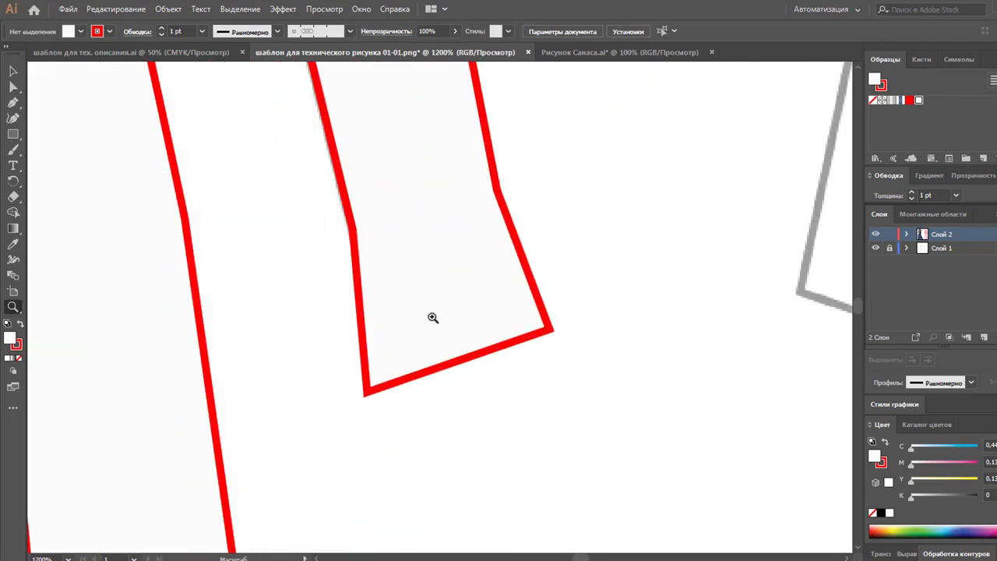
Draw a closed teardrop loop on the cuff's inner edge and adjust its curve handles
click(13, 102)
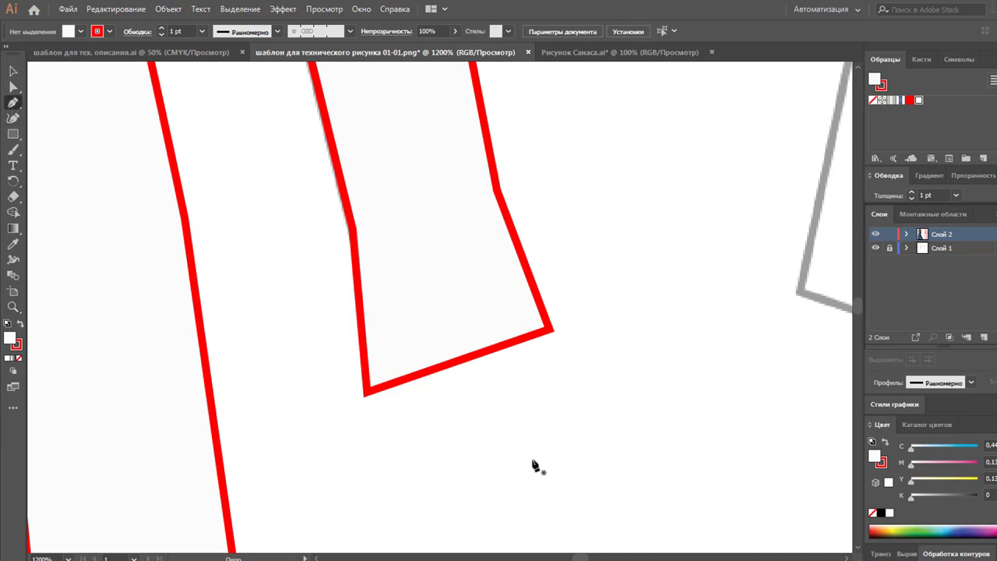
click(363, 298)
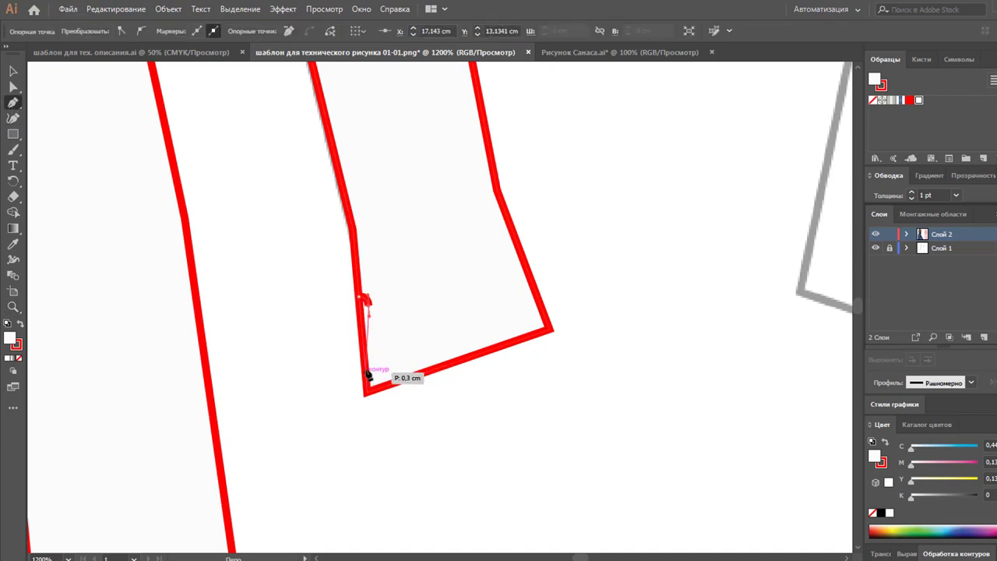
drag(365, 378, 347, 362)
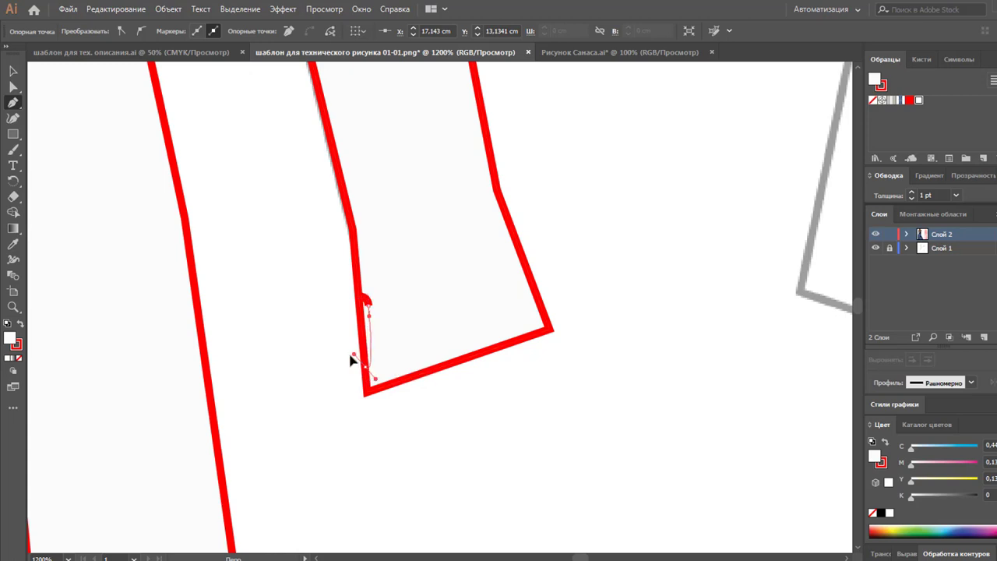
drag(363, 301, 363, 300)
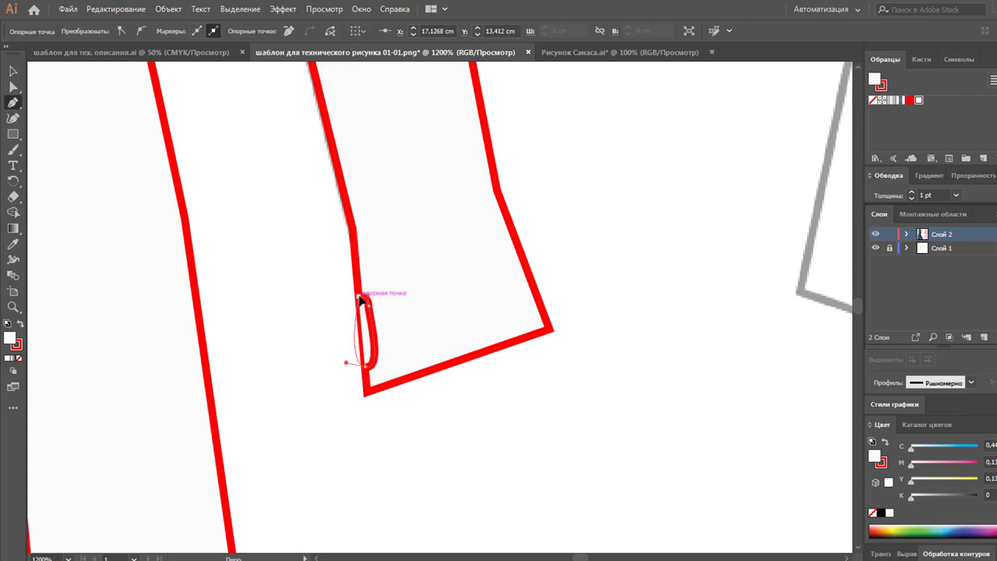
key(a)
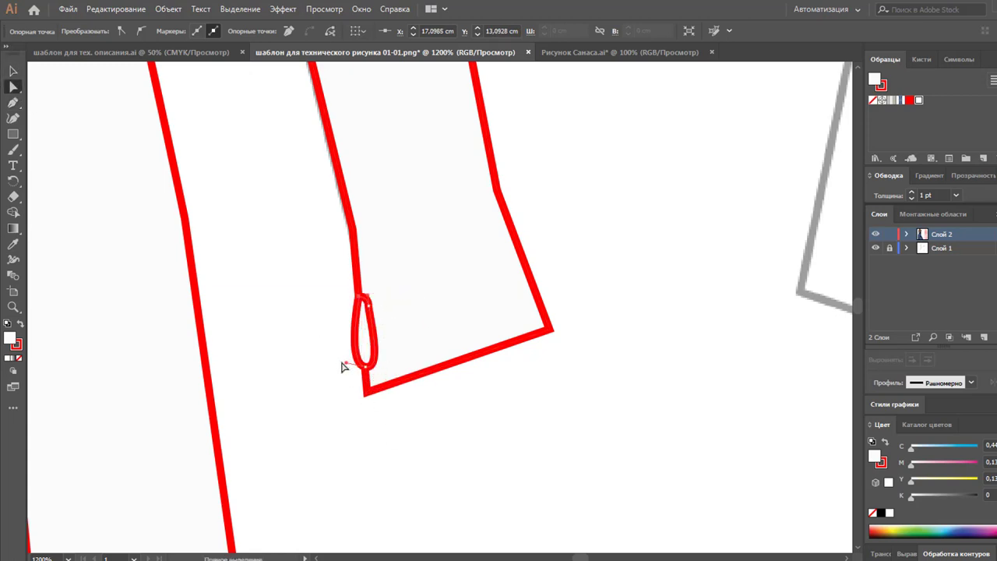
drag(346, 366, 367, 366)
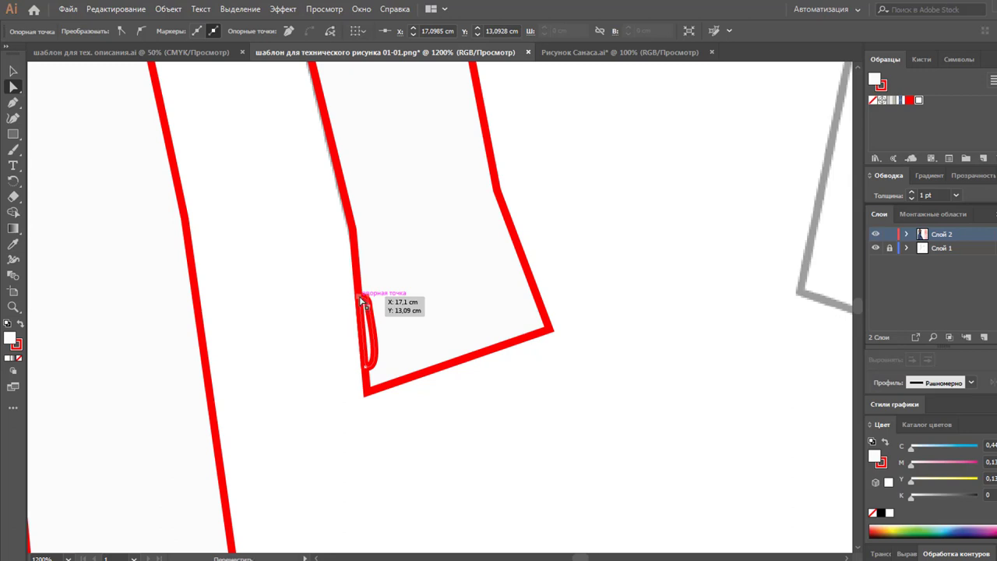
mouse_move(361, 300)
mouse_down()
mouse_move(365, 285)
mouse_move(369, 296)
mouse_up()
click(285, 307)
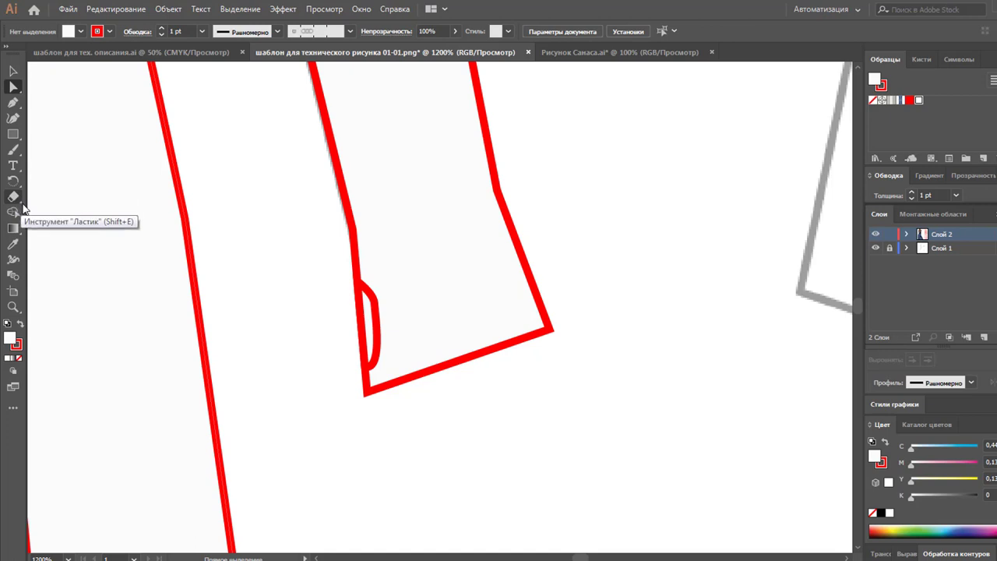
Move the curved slit shape up along the sleeve's inner edge
click(13, 71)
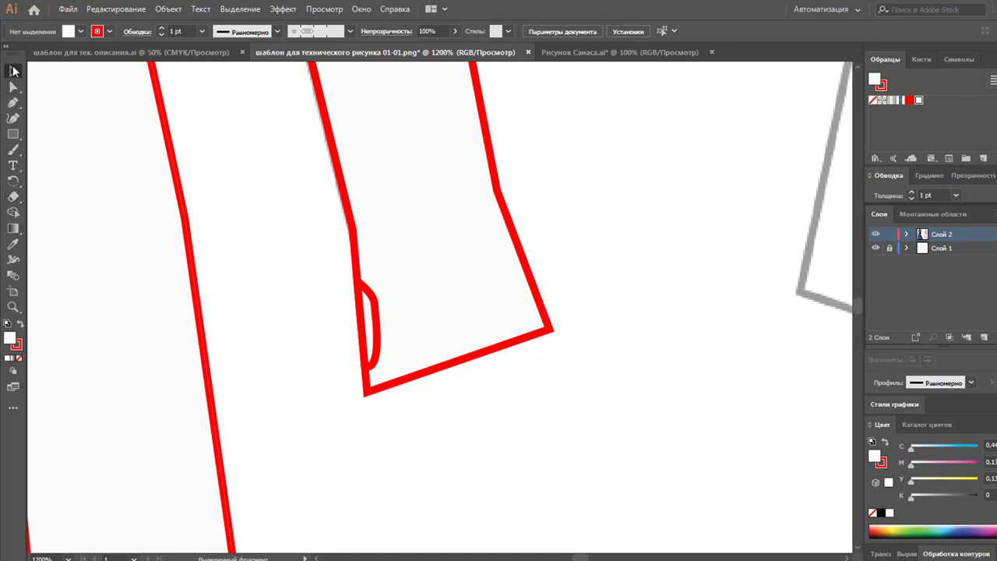
click(376, 326)
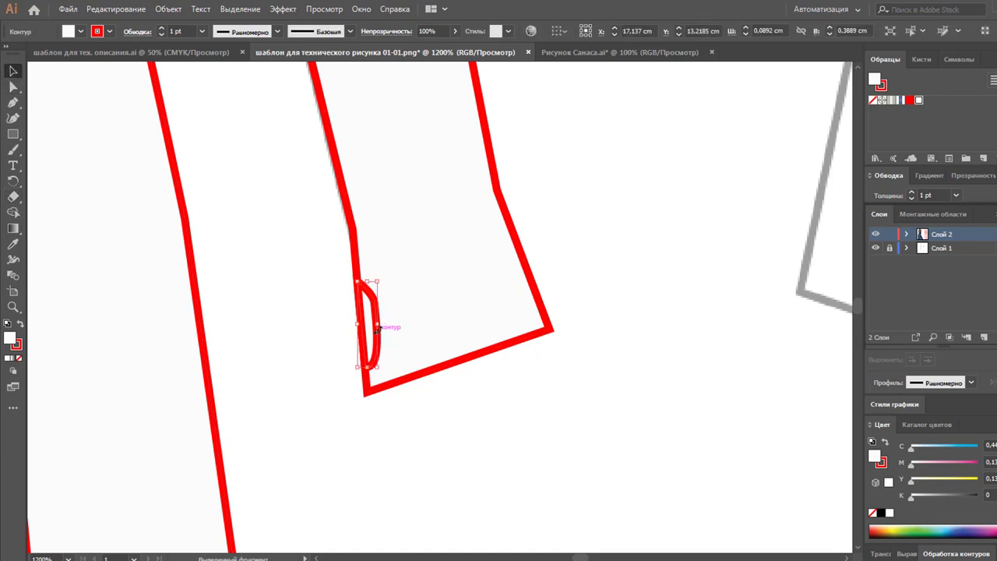
mouse_move(378, 280)
mouse_down()
mouse_move(379, 319)
mouse_move(377, 294)
mouse_up()
click(341, 323)
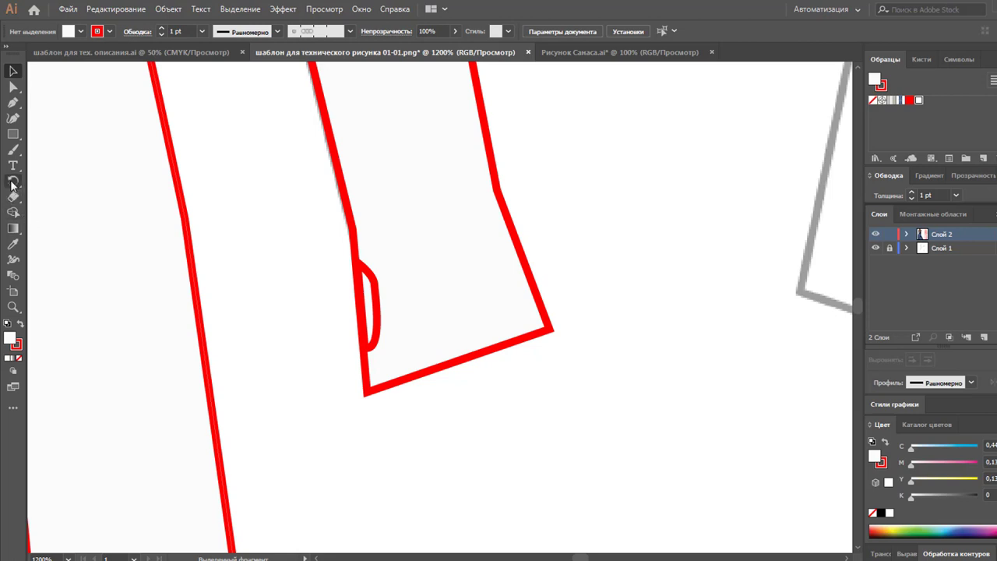
Draw a line across the cuff hem, add a parallel copy above it, and select both
click(14, 104)
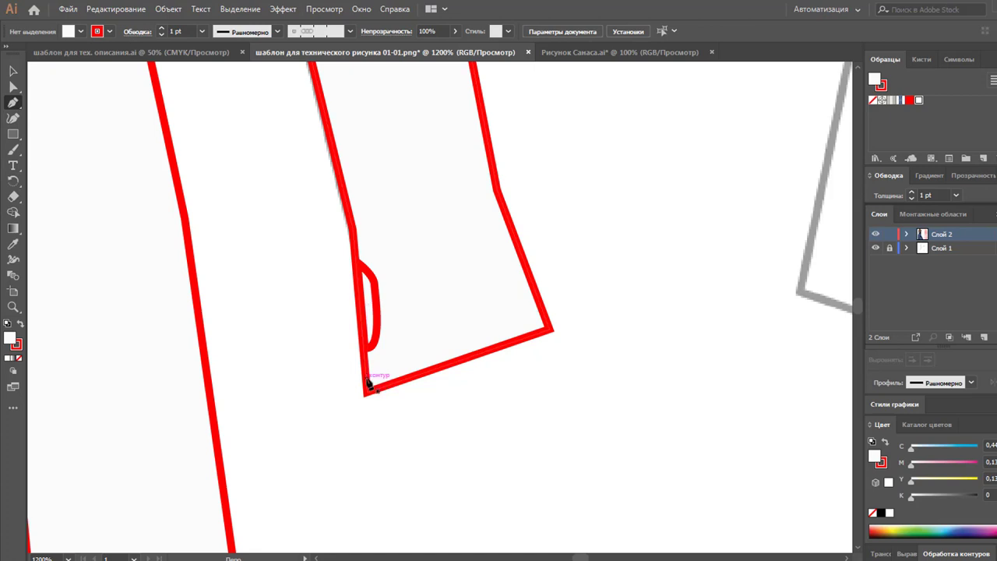
click(379, 375)
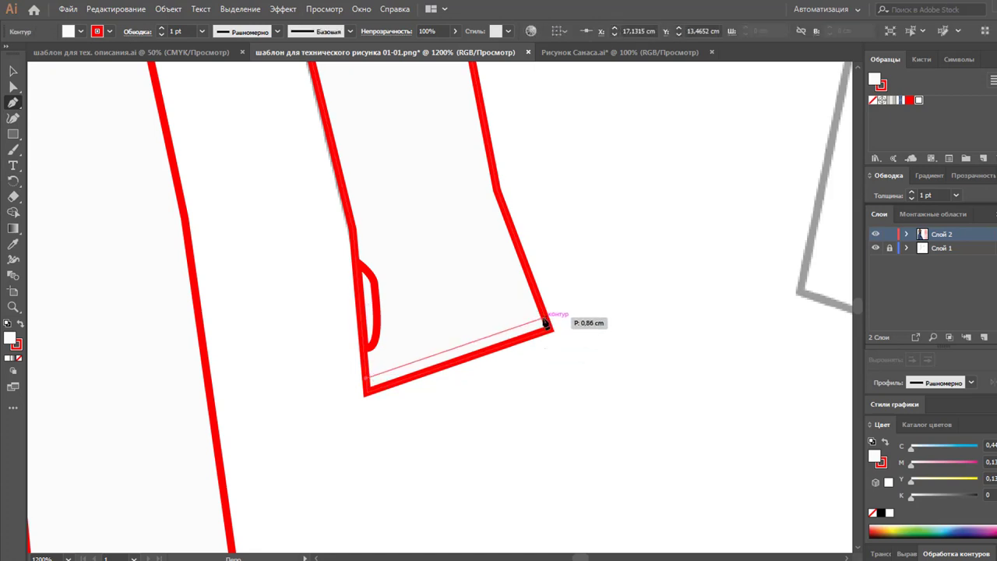
click(545, 321)
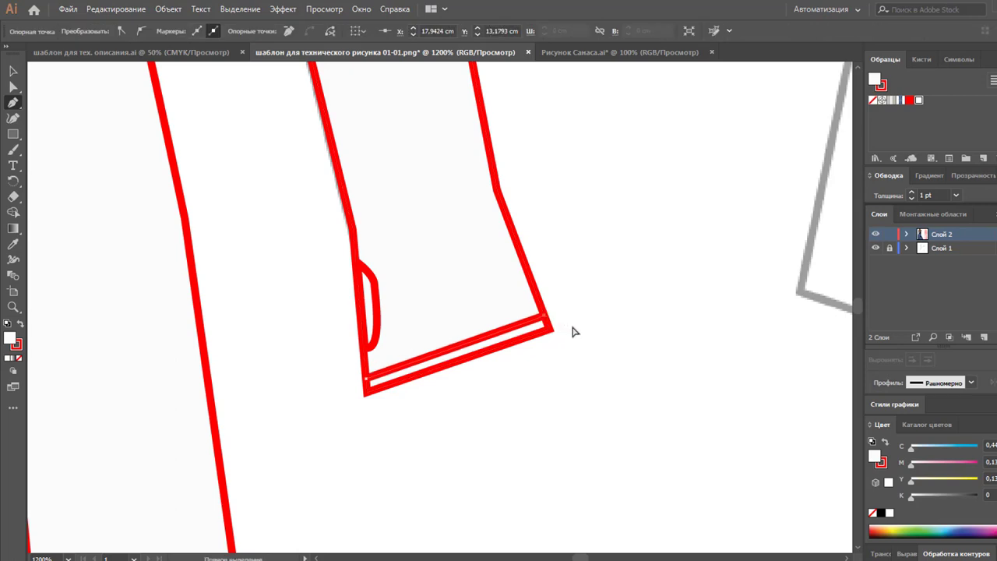
ctrl+click(569, 329)
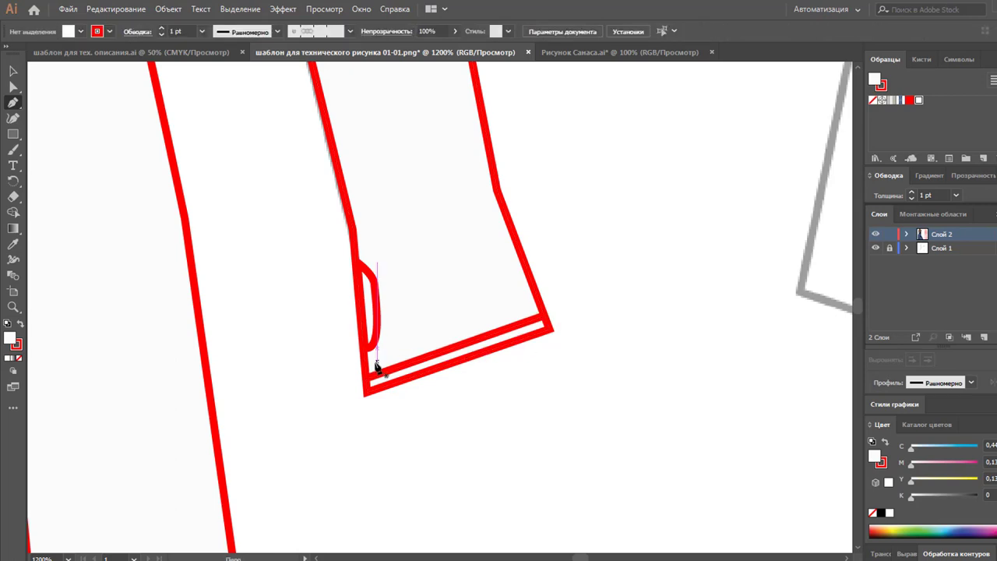
click(13, 71)
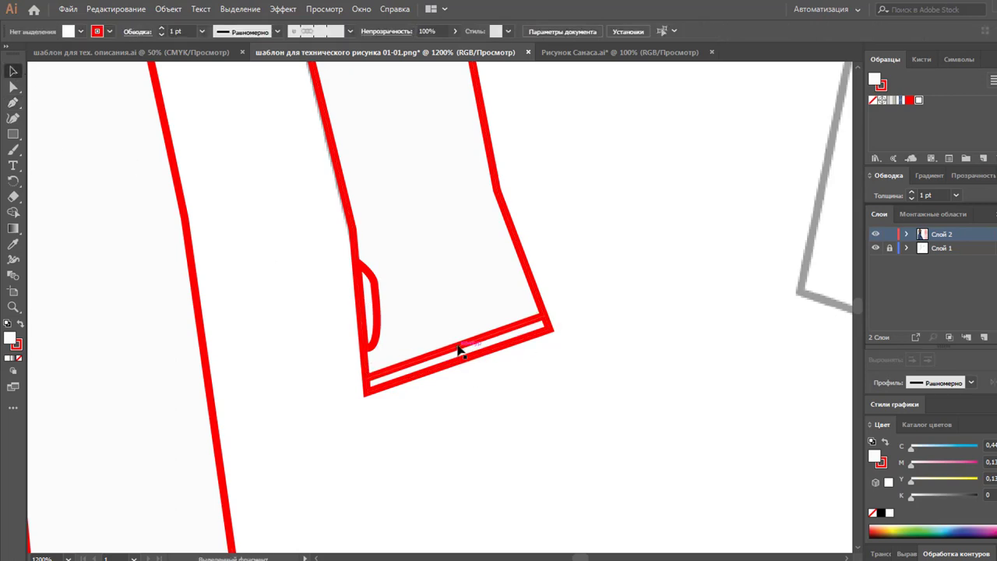
drag(462, 356, 454, 339)
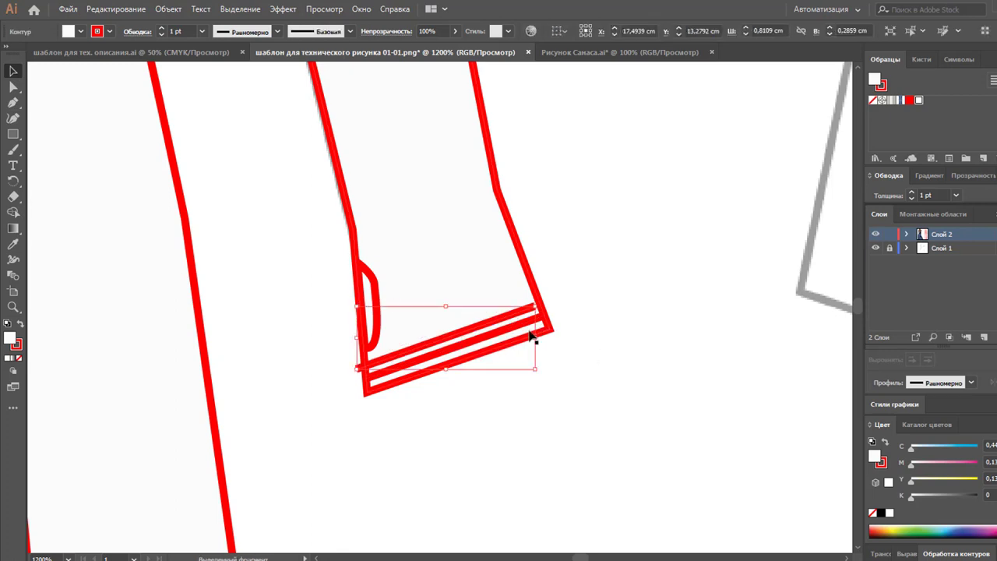
key(Right)
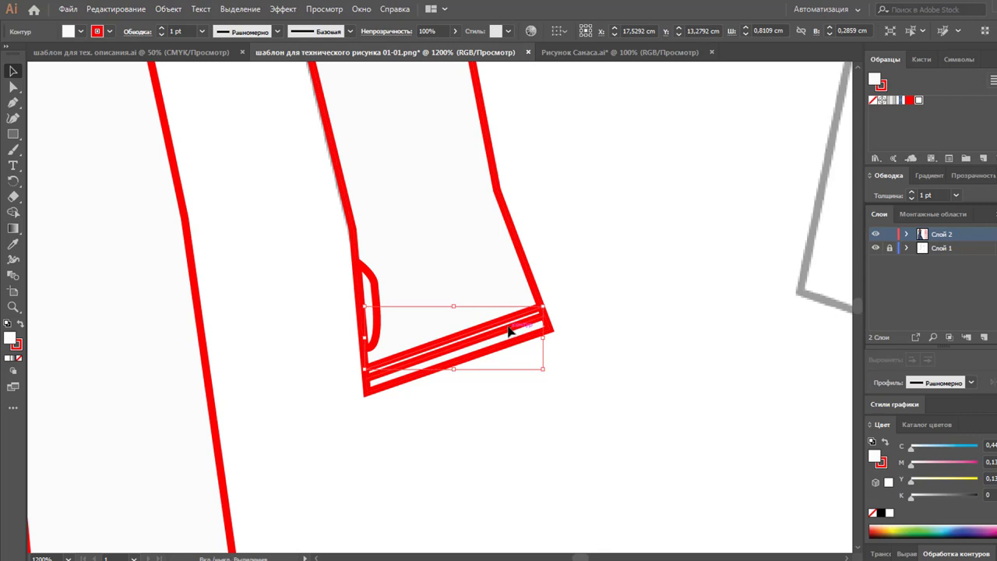
shift+click(508, 329)
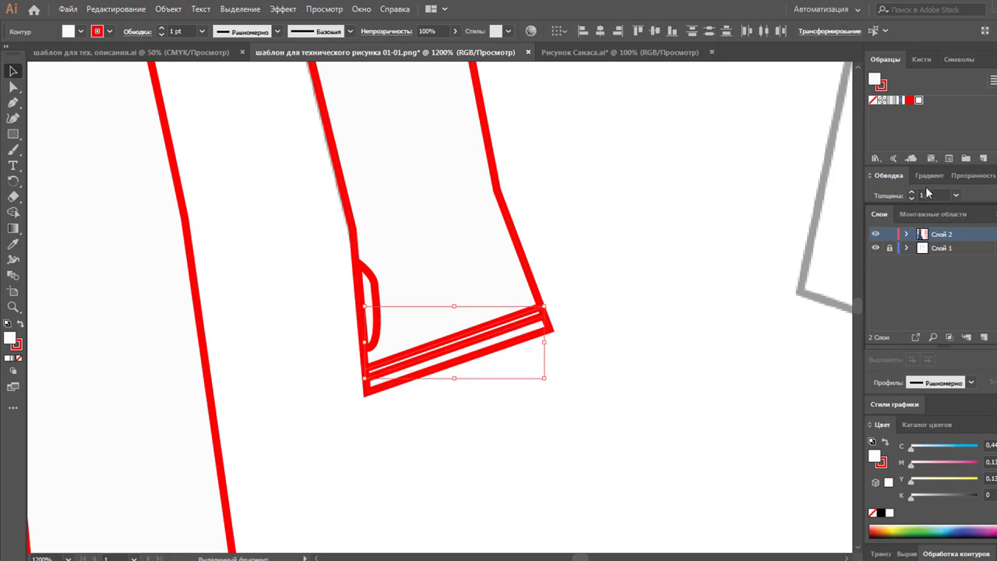
Bring the Stroke panel back from the Window menu
click(889, 176)
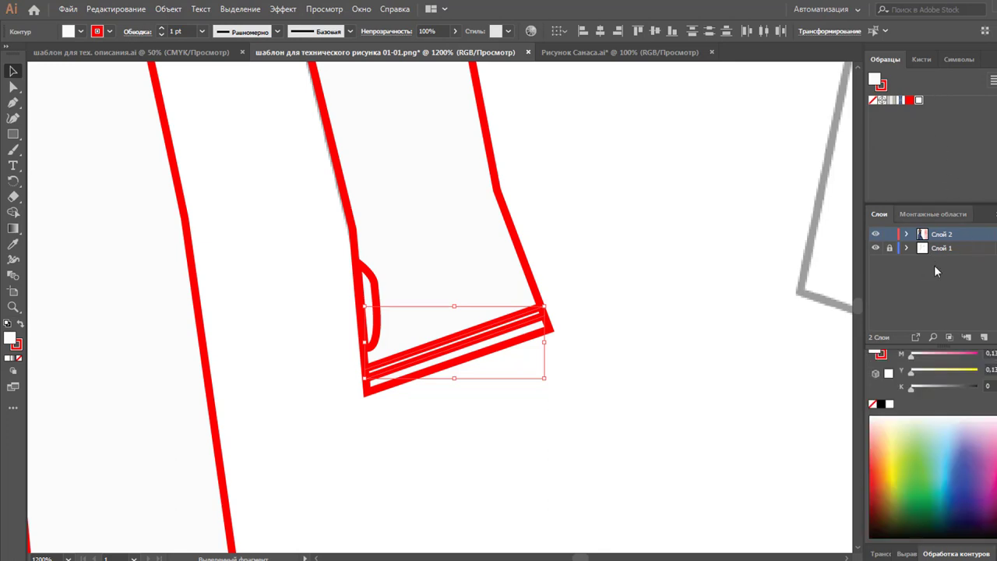
click(363, 9)
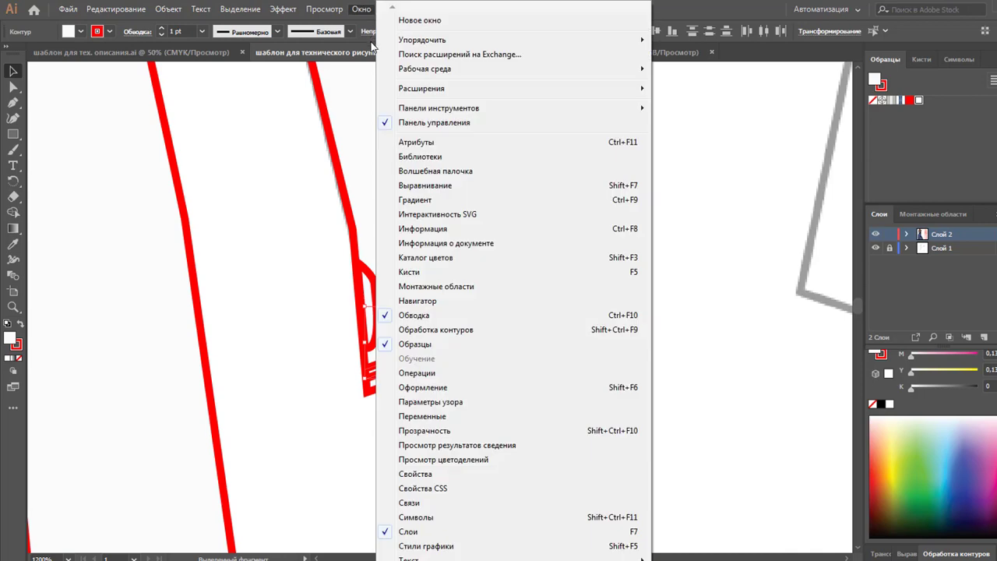
click(459, 319)
click(363, 10)
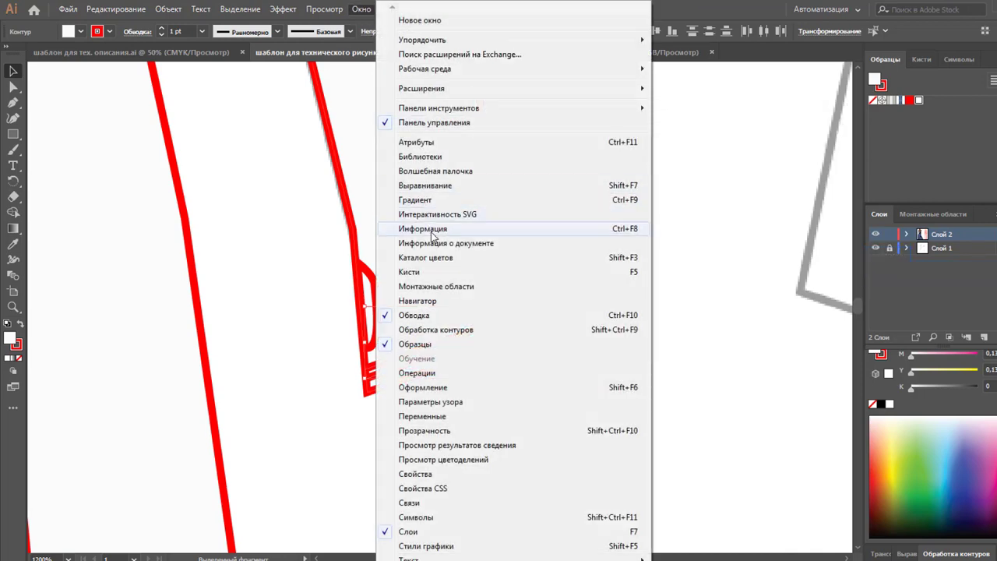
click(950, 287)
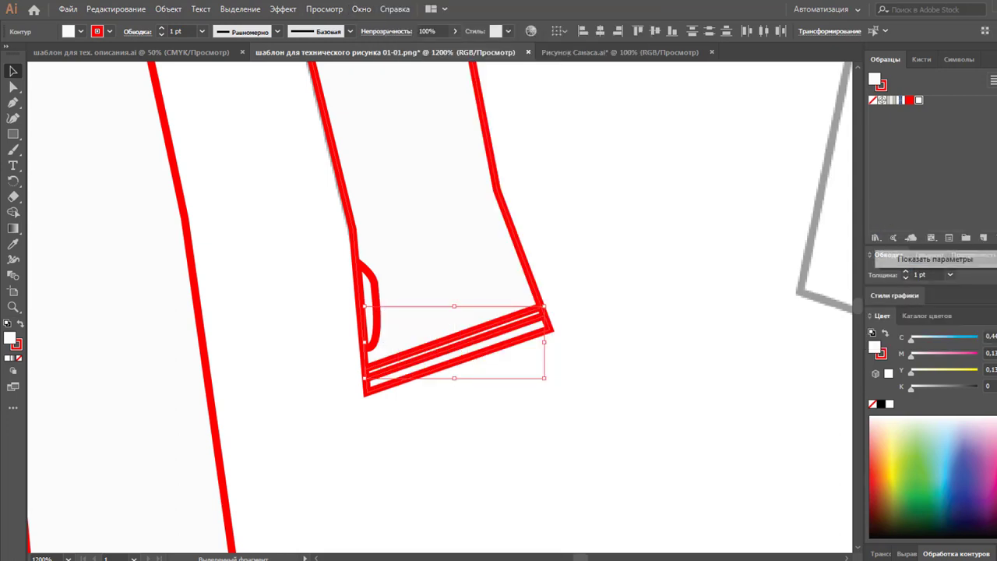
Make the cuff line dashed with 2 pt dashes, 2 pt gaps and 0.5 pt weight
click(987, 255)
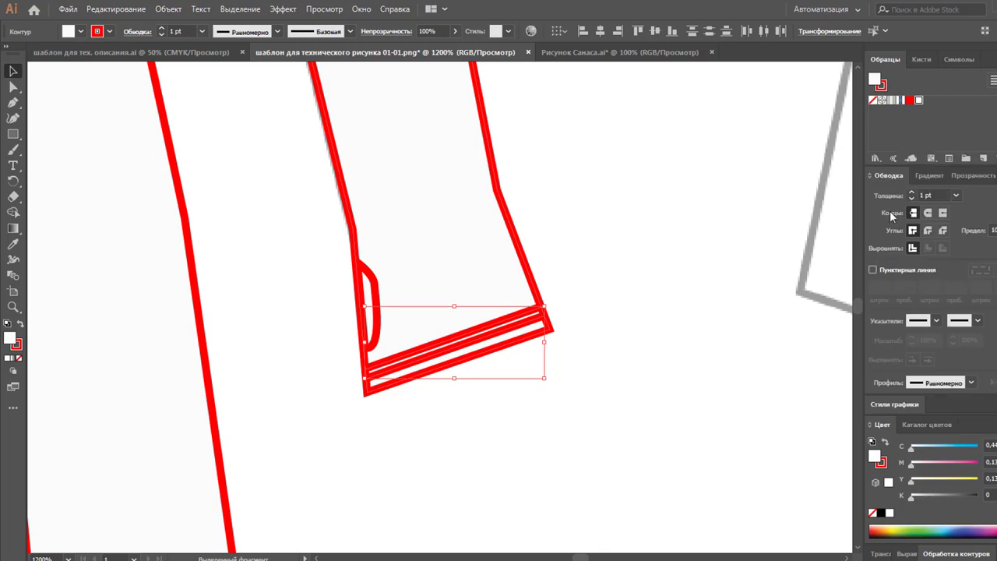
click(872, 270)
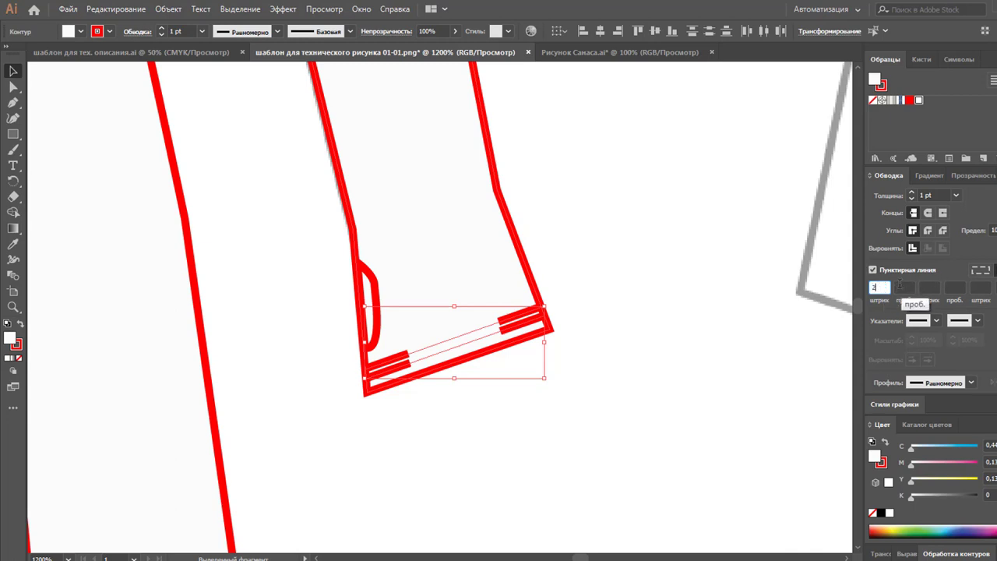
key(Tab)
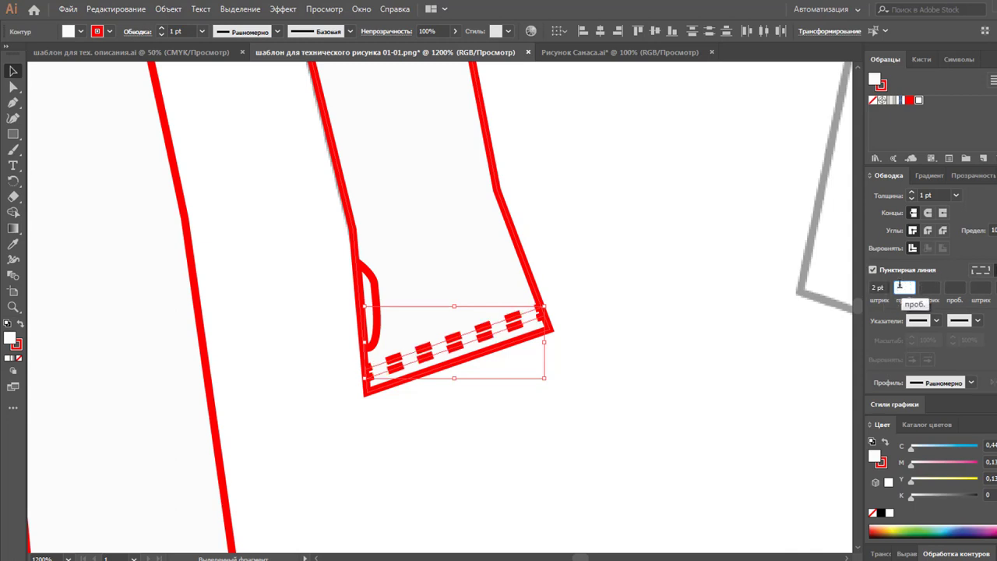
text(2)
key(Return)
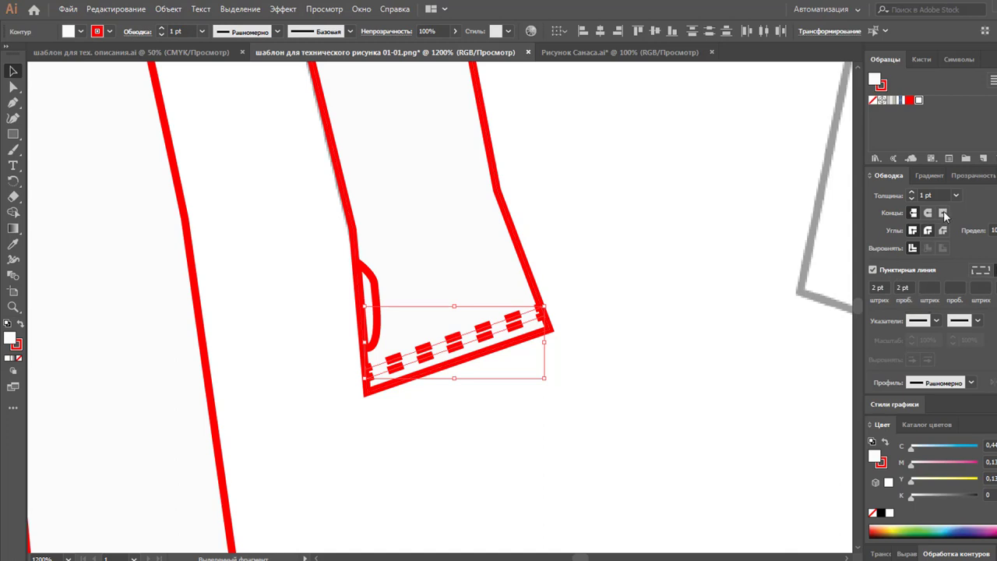
click(956, 194)
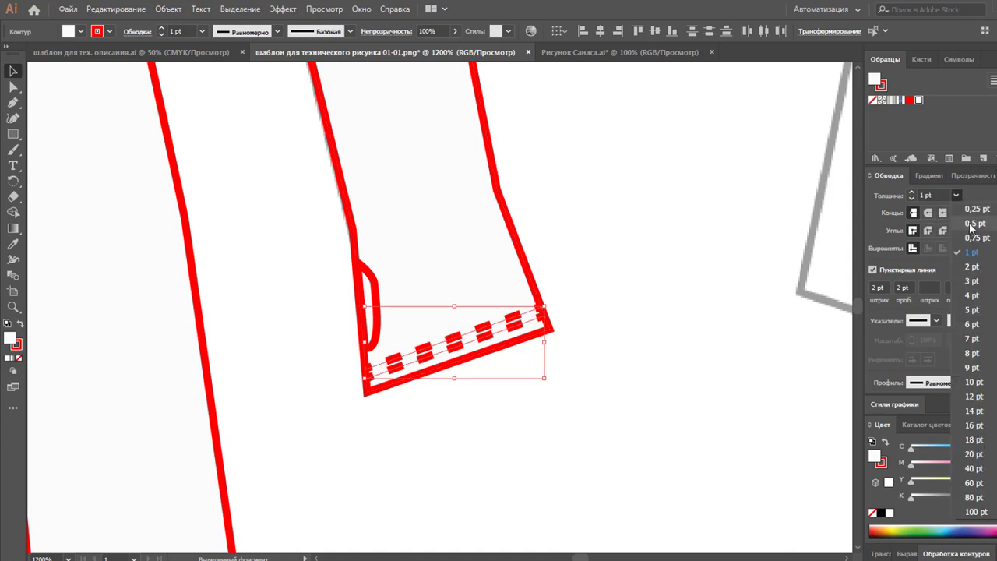
click(969, 226)
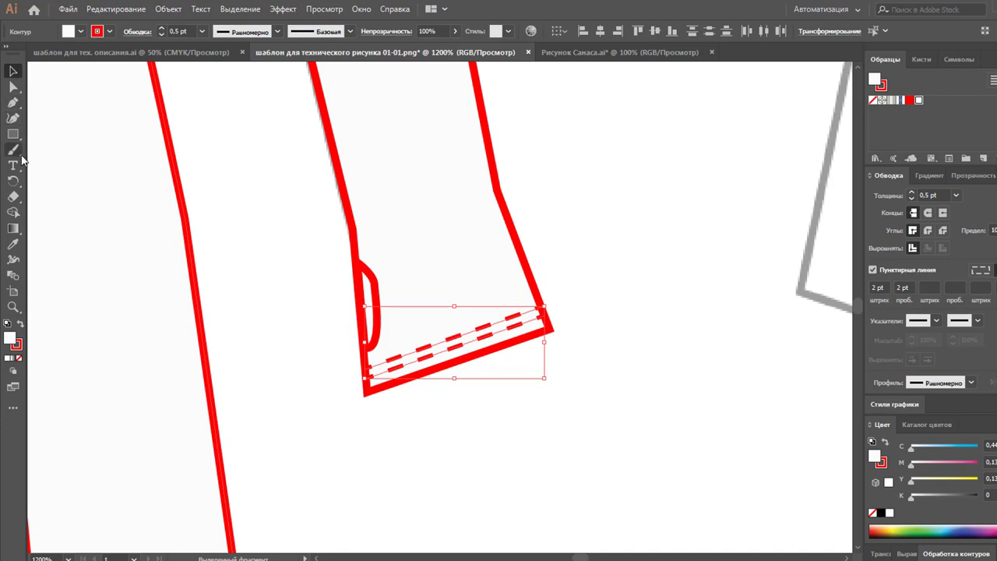
Draw a curved stitch path along the sleeve slit down to the cuff
click(100, 174)
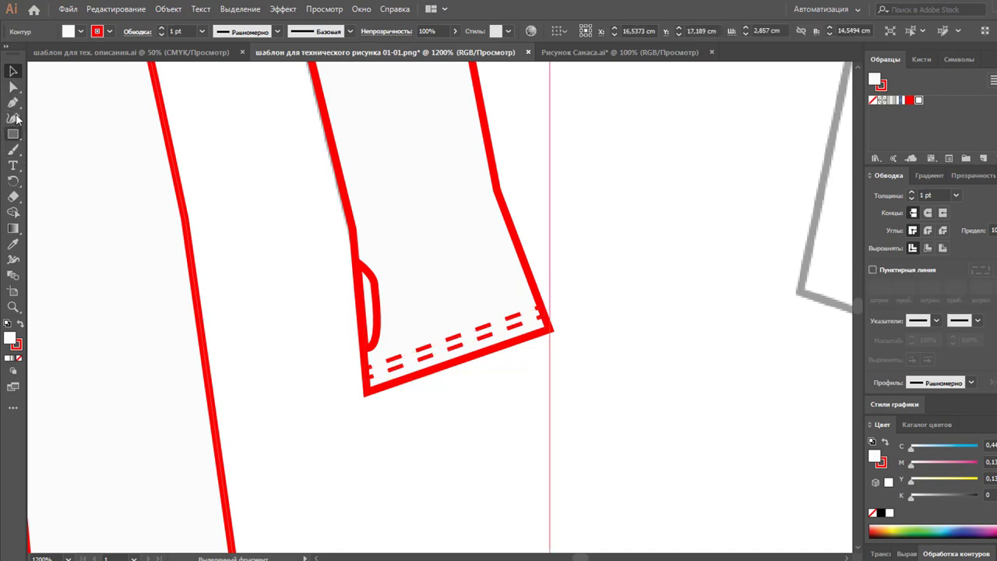
click(12, 102)
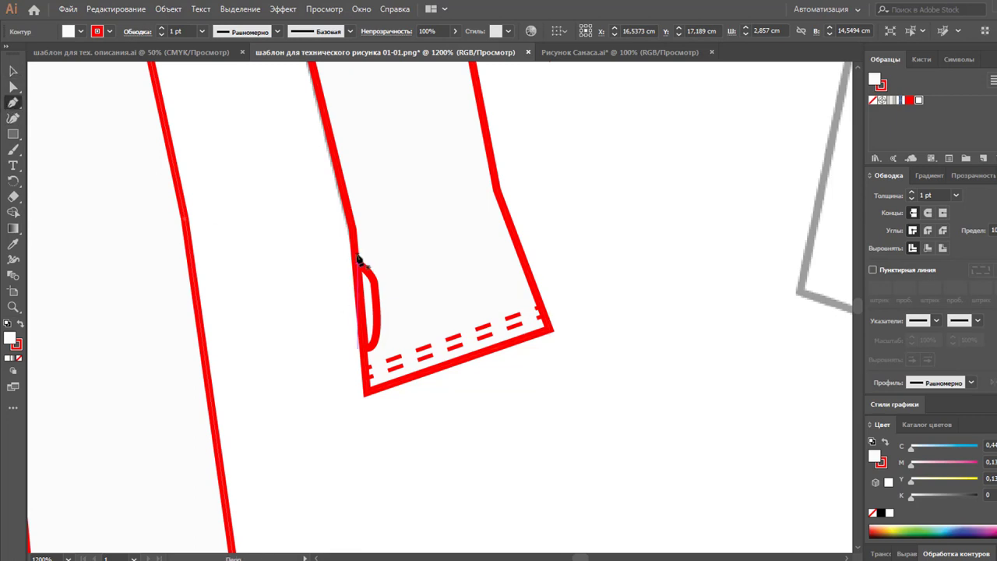
mouse_move(358, 258)
mouse_down()
mouse_move(381, 280)
mouse_move(386, 339)
mouse_up()
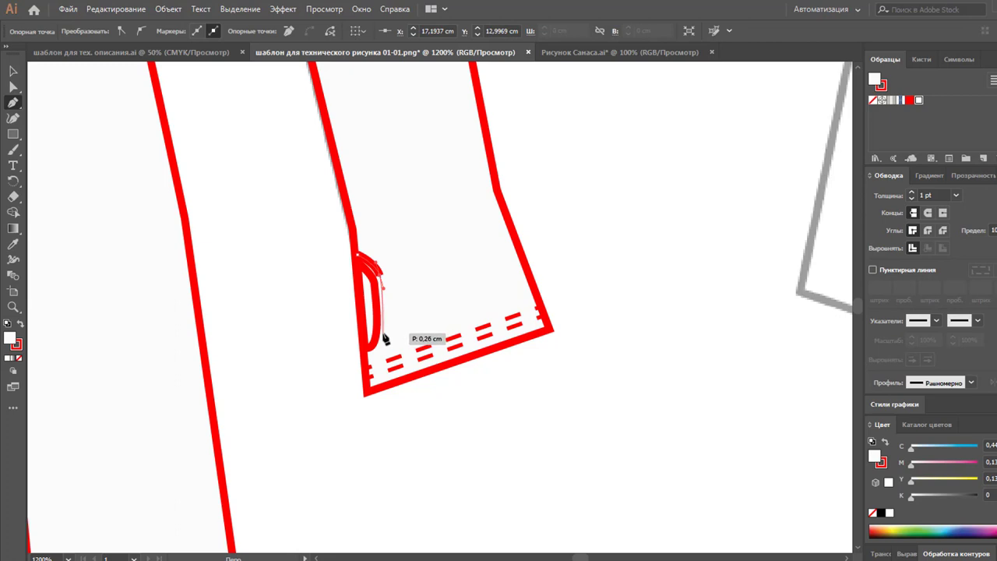
mouse_move(367, 353)
mouse_down()
mouse_move(367, 362)
mouse_move(346, 360)
mouse_up()
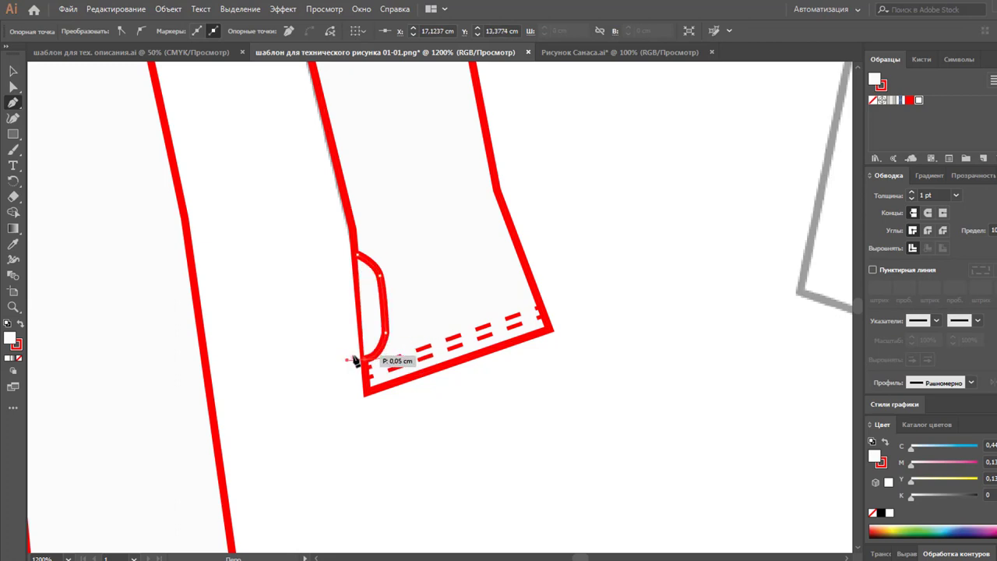
click(13, 73)
click(236, 332)
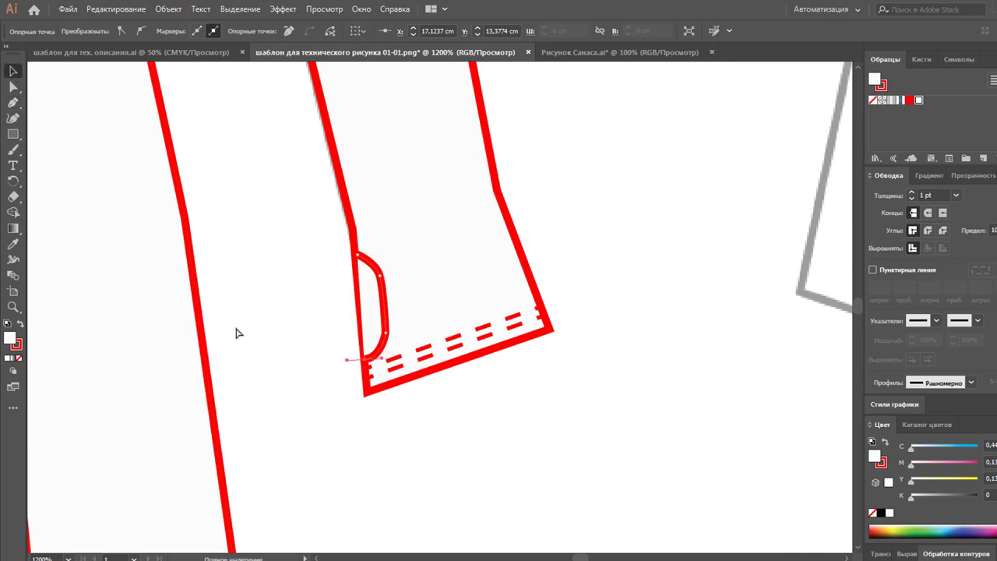
Give the slit curve no fill and the cuff's dashed stitch style via Eyedropper
click(384, 292)
click(21, 360)
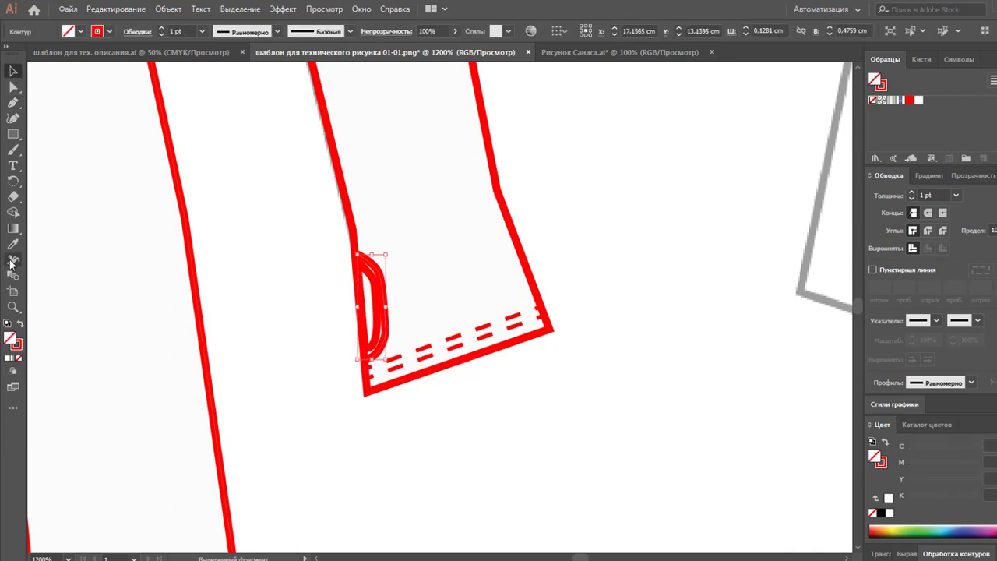
click(13, 244)
click(478, 327)
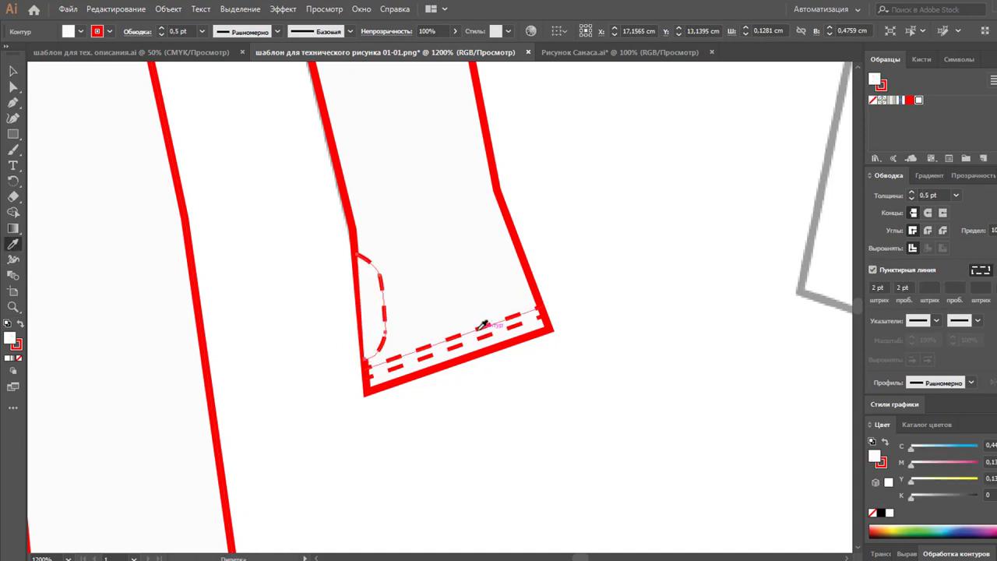
click(13, 72)
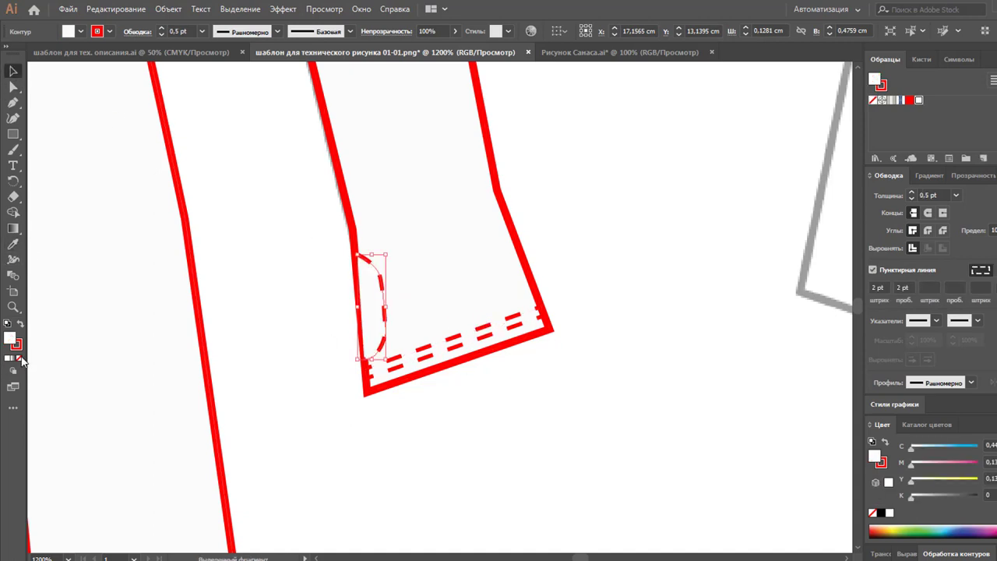
click(19, 359)
click(479, 428)
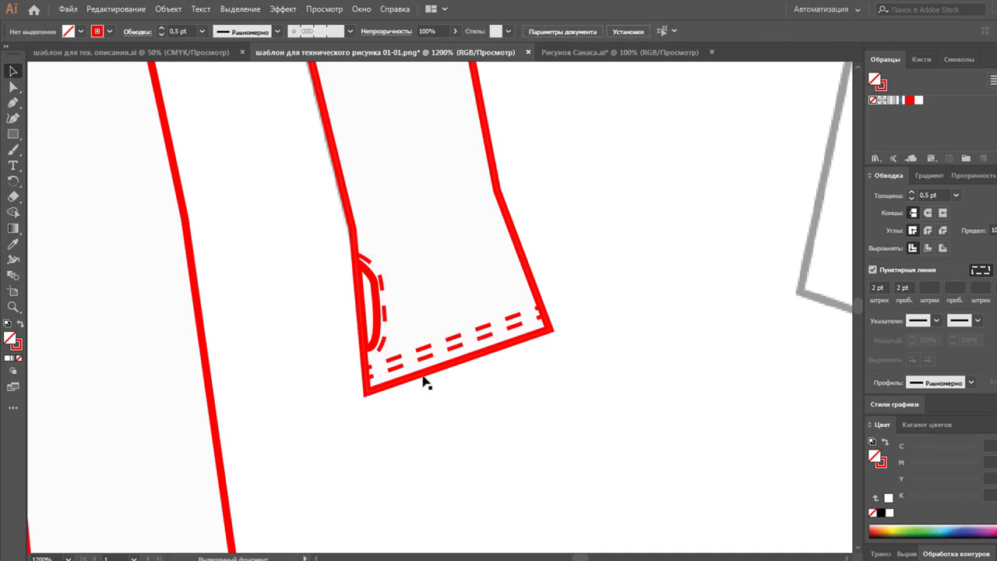
key(z)
alt+click(364, 269)
Zoom out and scroll up to bring the coat's collar area into view
alt+click(455, 274)
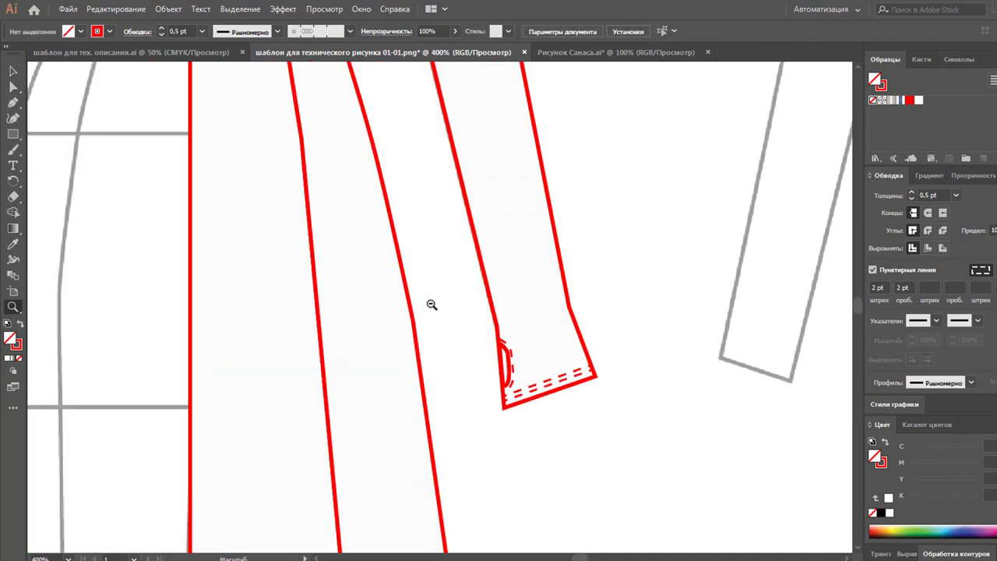
alt+click(431, 304)
alt+click(399, 300)
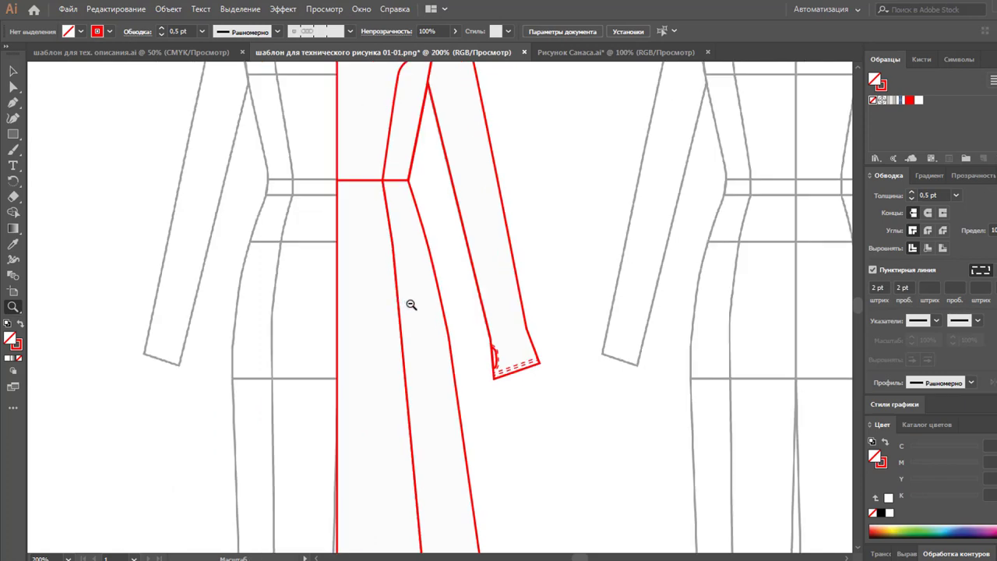
alt+click(411, 304)
click(451, 308)
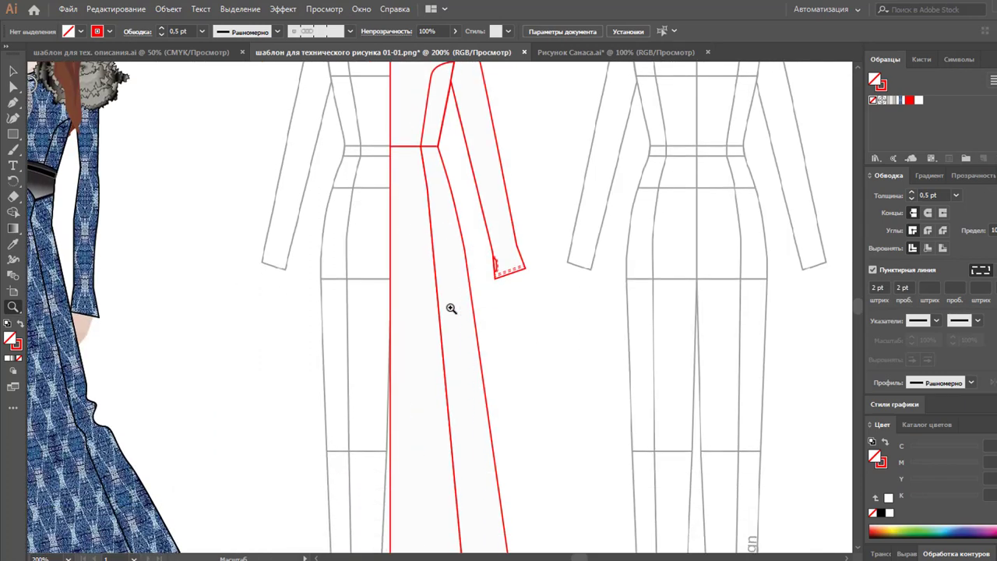
scroll(451, 308, up, 1)
scroll(451, 308, up, 1)
scroll(451, 309, up, 1)
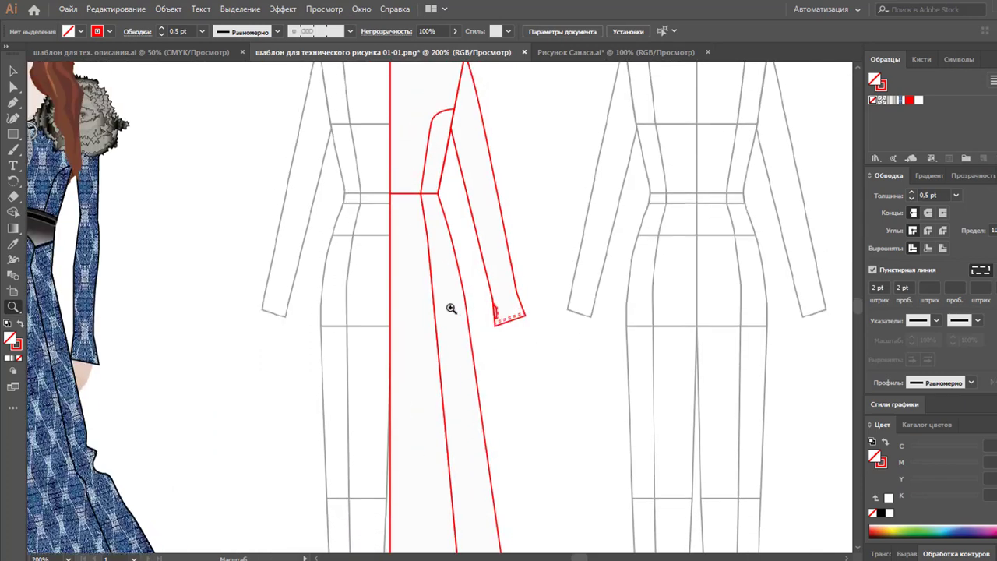
scroll(455, 304, down, 2)
scroll(454, 305, down, 1)
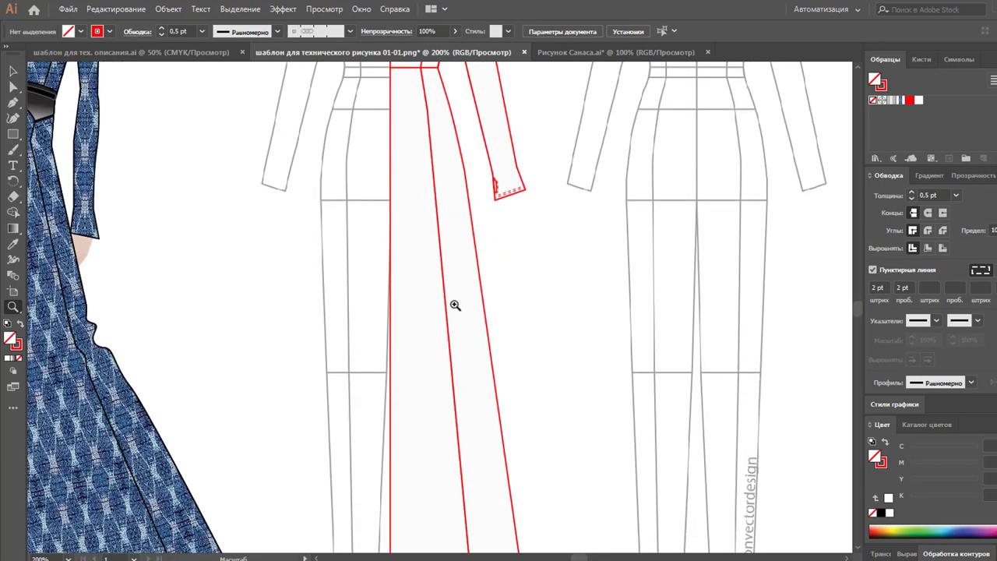
scroll(455, 305, down, 2)
scroll(455, 305, up, 4)
scroll(456, 307, up, 1)
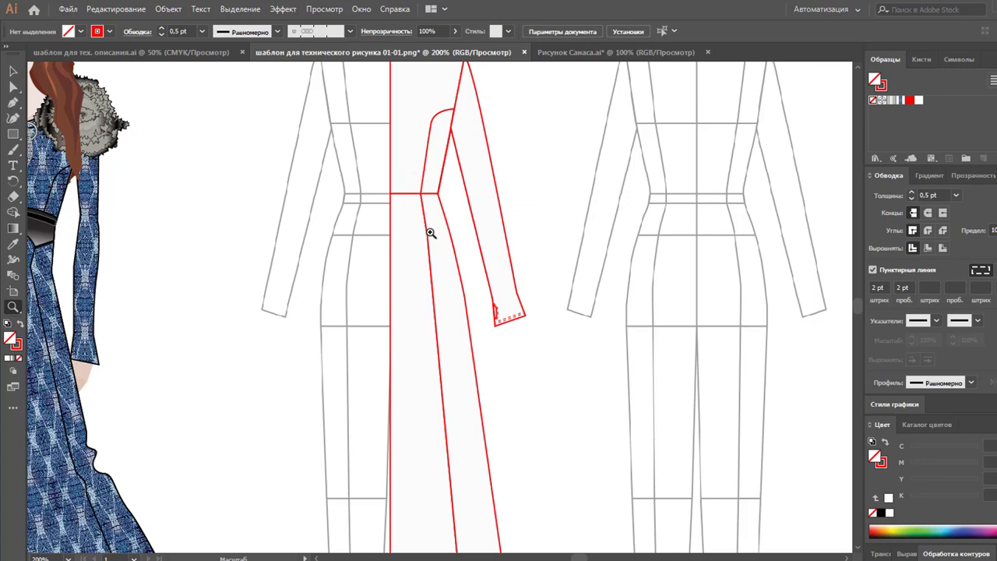
scroll(469, 277, up, 2)
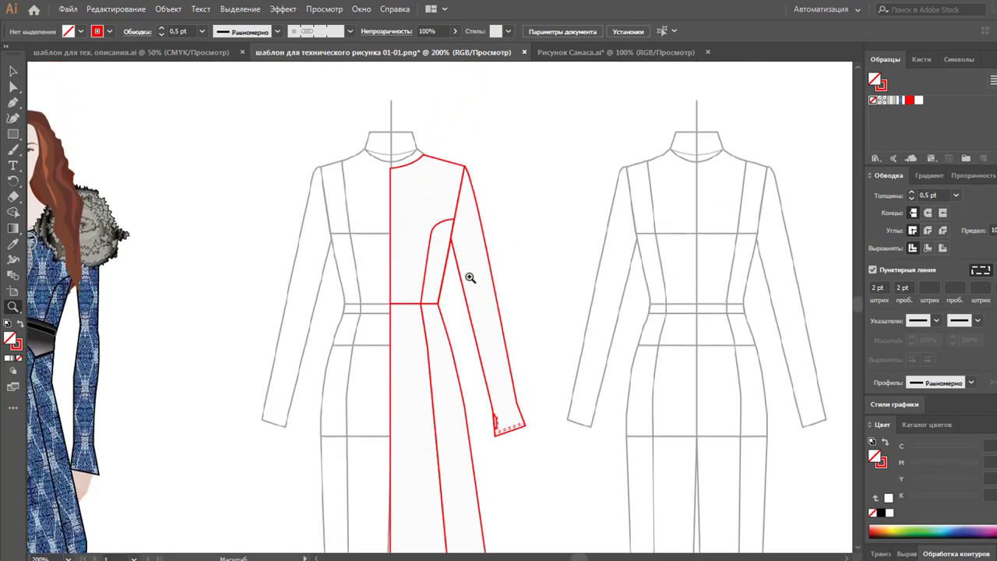
Magnify the shoulder and neckline to 1200%, ready to draw with the Pen tool
click(428, 183)
click(436, 292)
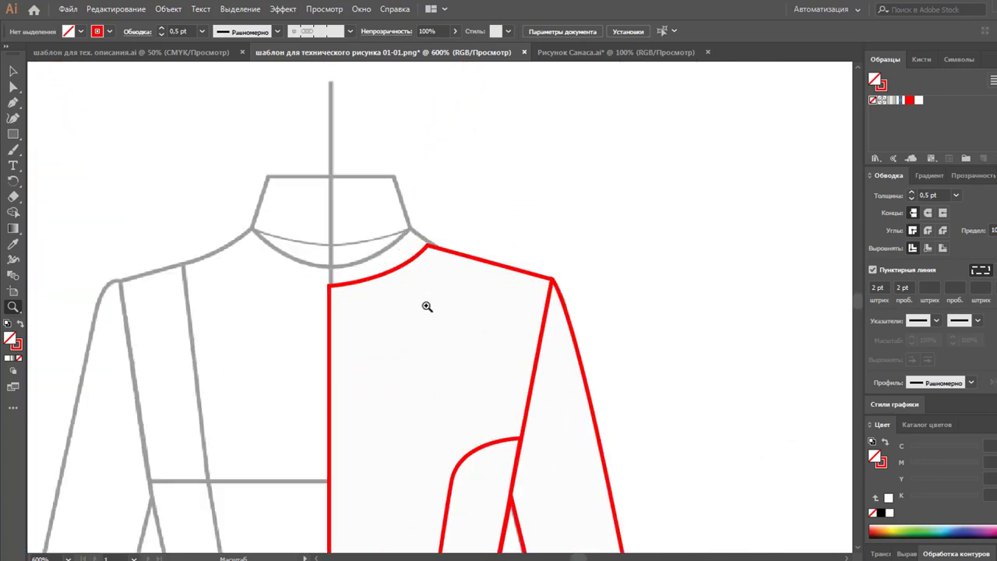
click(425, 301)
click(396, 282)
key(p)
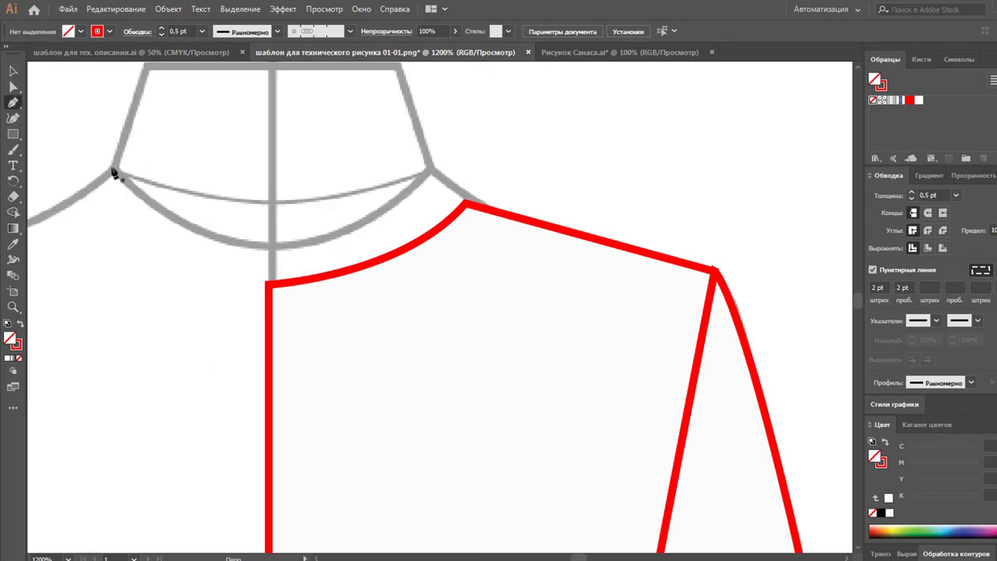
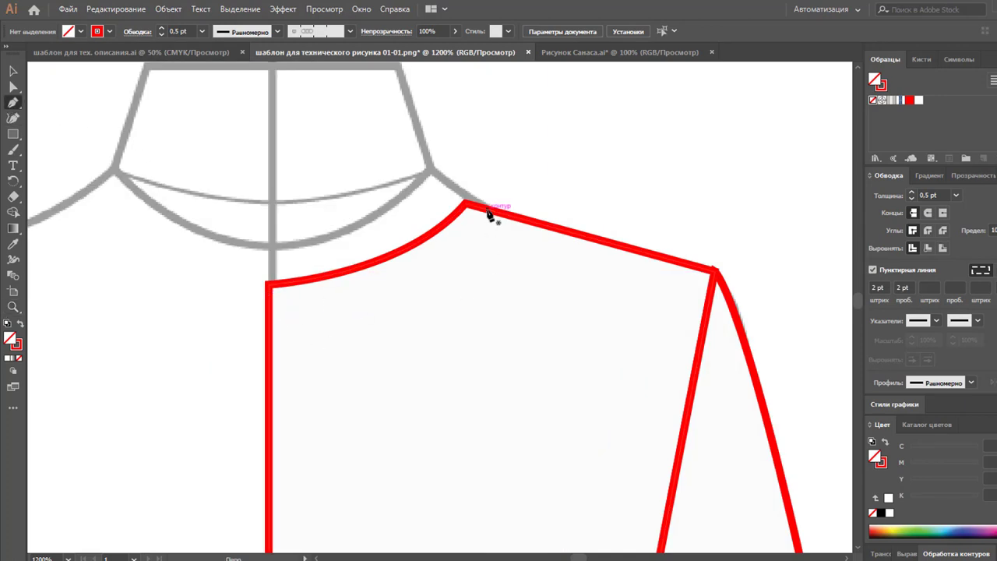
Draw a curved dashed stitch line from the neckline's front end up to the shoulder point
click(268, 288)
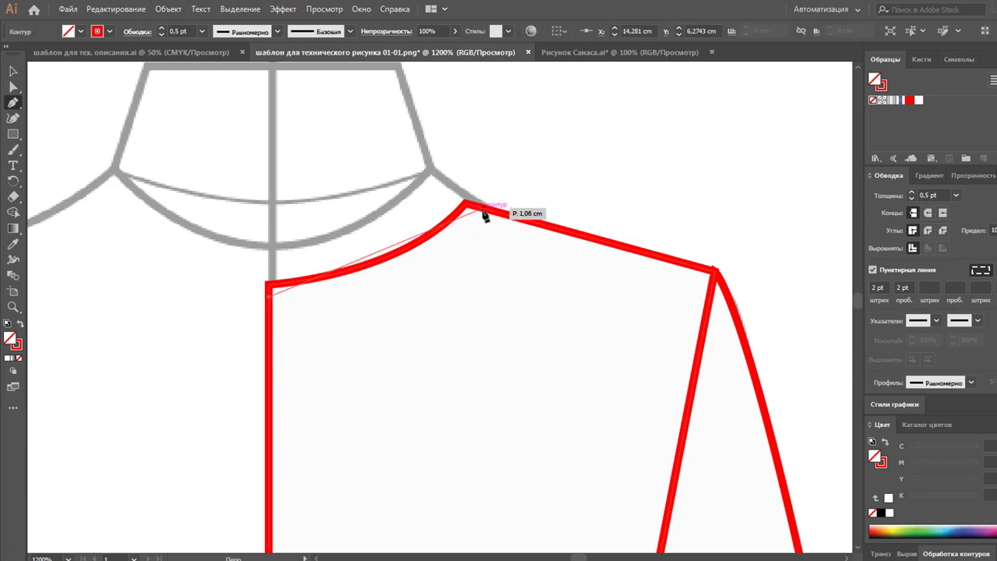
mouse_move(482, 207)
mouse_down()
mouse_move(532, 161)
mouse_move(550, 117)
mouse_up()
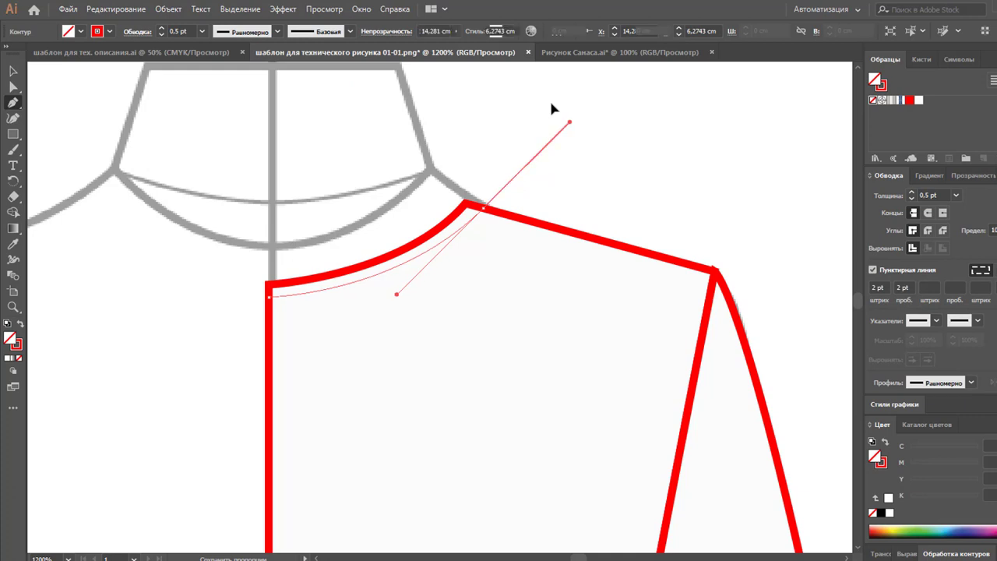
drag(550, 120, 557, 114)
click(14, 71)
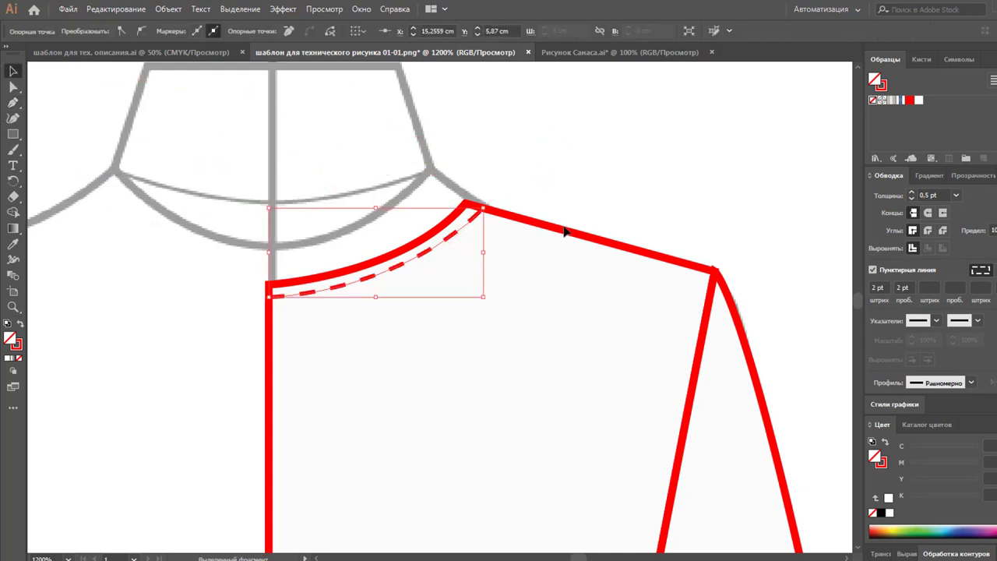
click(596, 278)
Zoom out to see the whole garment, then zoom in on the armhole seam
scroll(597, 278, down, 2)
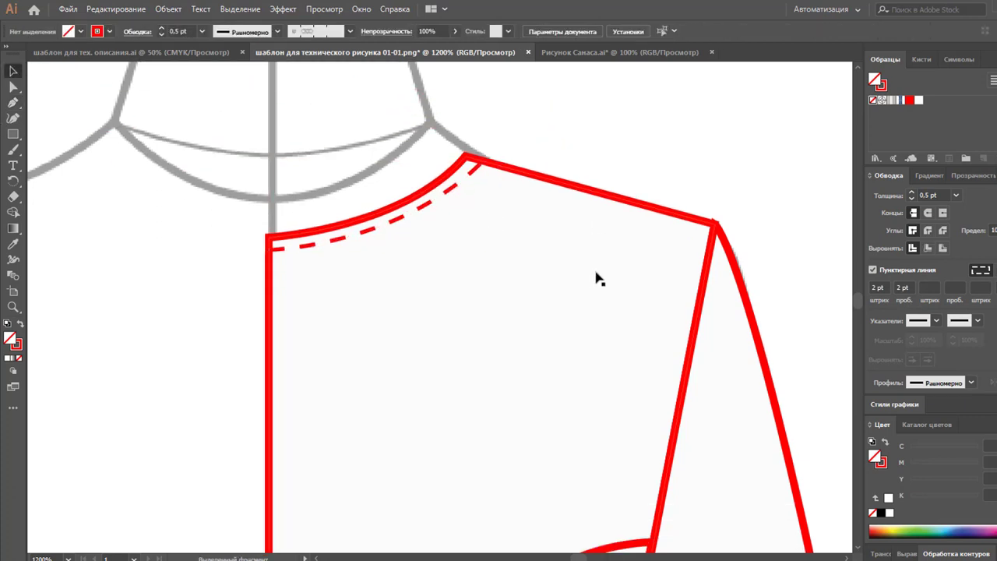
scroll(596, 278, down, 2)
key(z)
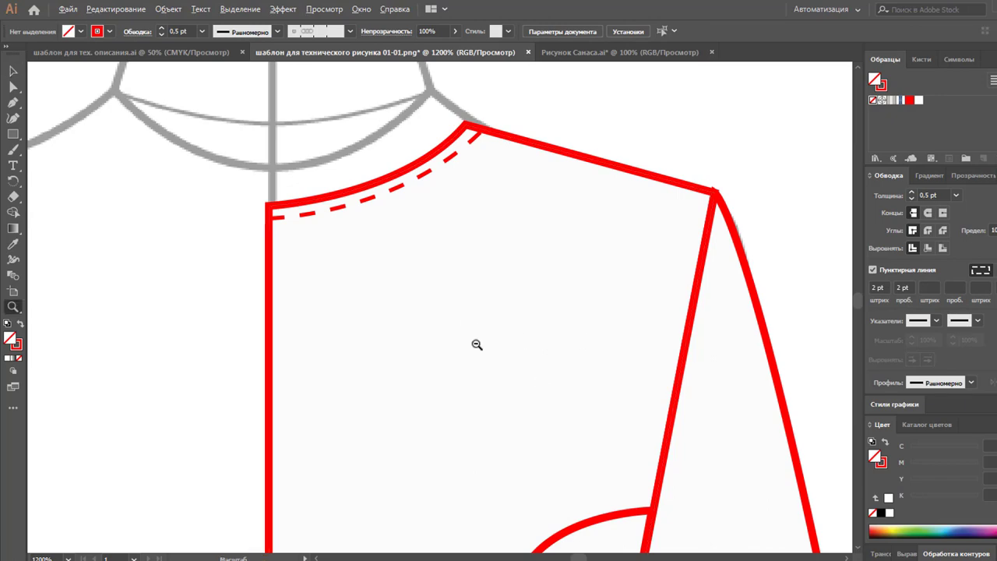
alt+click(471, 403)
alt+click(447, 419)
alt+click(429, 392)
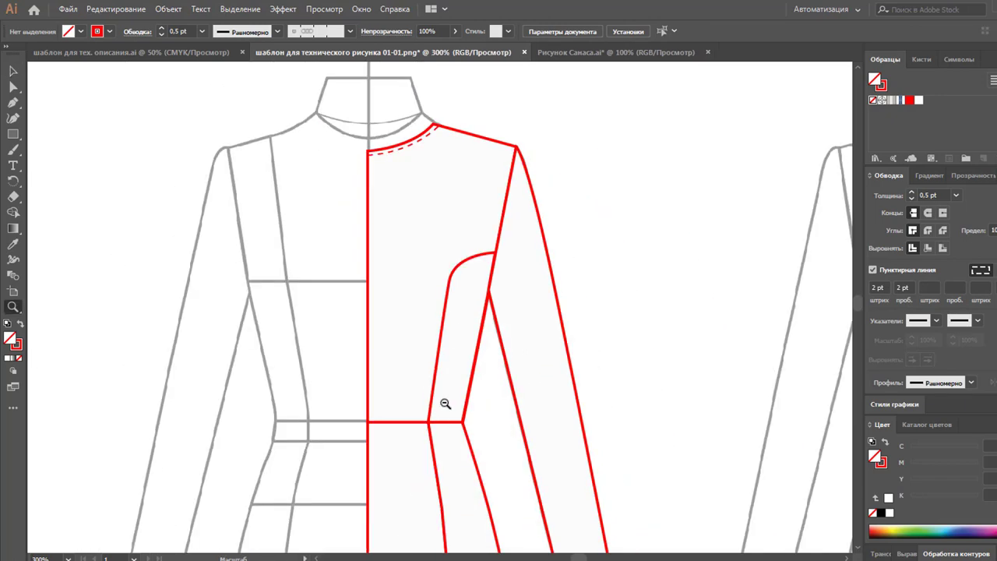
scroll(469, 401, down, 2)
scroll(469, 400, down, 2)
scroll(471, 400, down, 2)
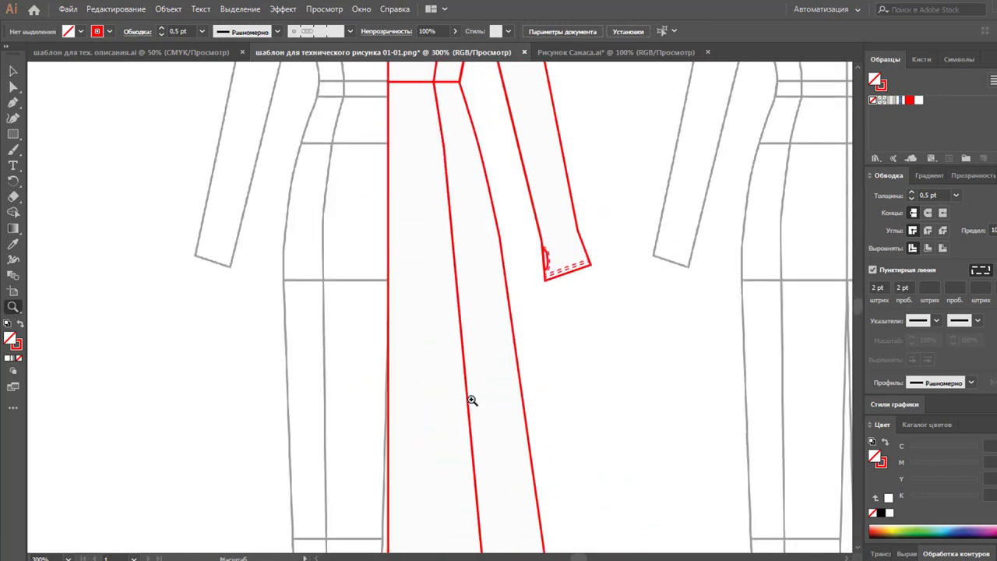
scroll(471, 400, up, 2)
scroll(485, 336, up, 2)
scroll(467, 251, up, 3)
click(471, 255)
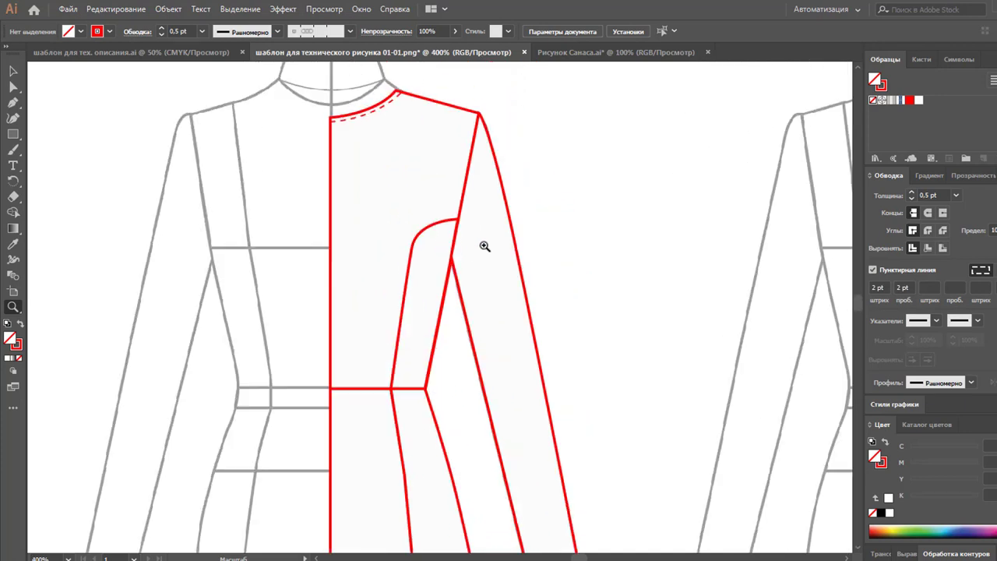
click(468, 271)
Start a dashed stitch line curving along the armhole seam to the waist junction
click(13, 102)
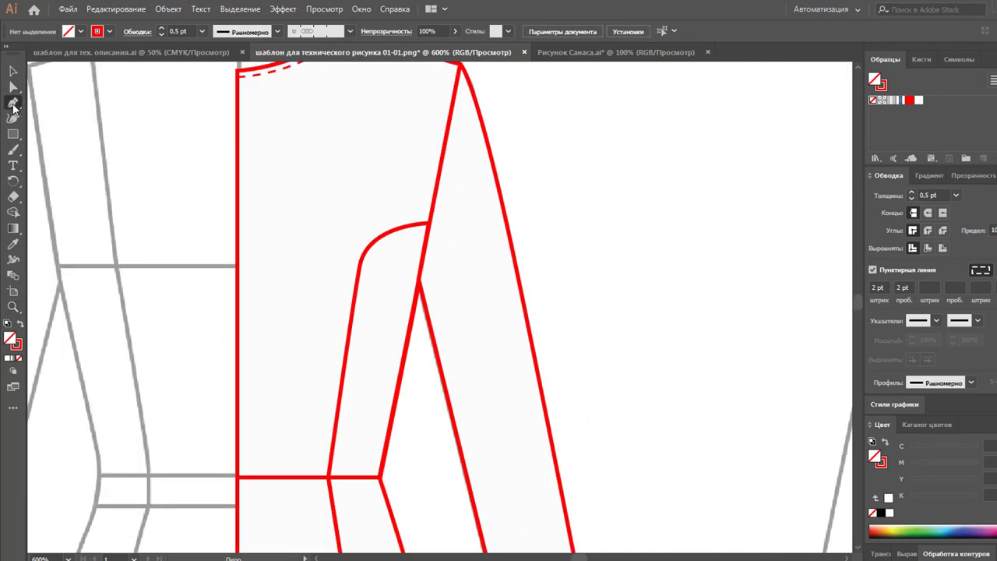
click(418, 224)
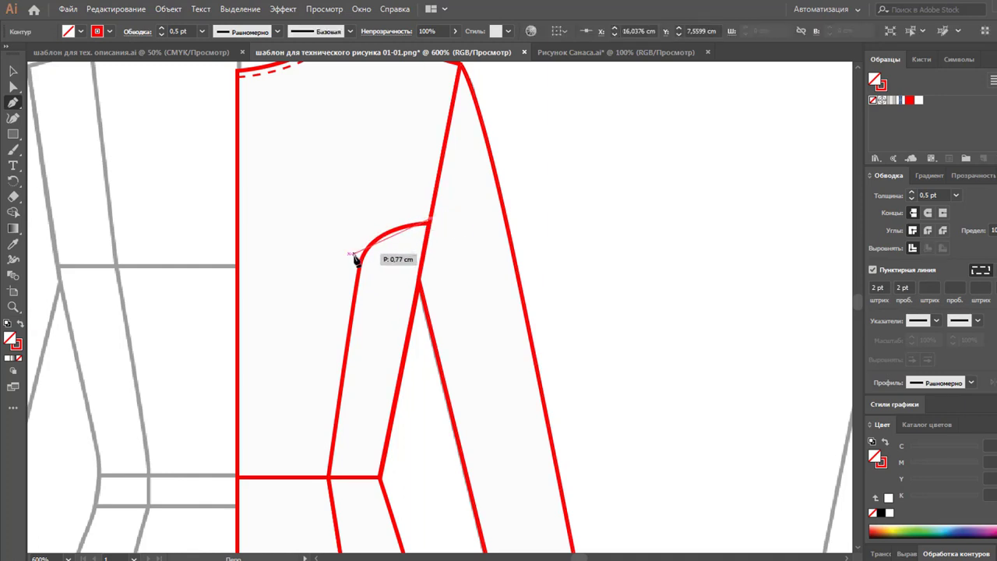
mouse_move(356, 259)
mouse_down()
mouse_move(319, 294)
mouse_move(335, 310)
mouse_move(344, 297)
mouse_up()
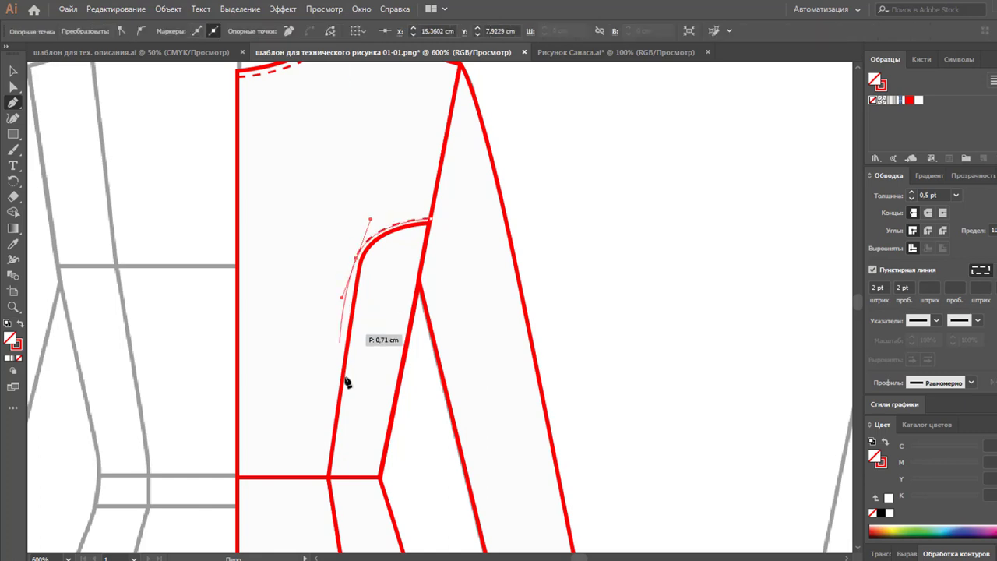
click(325, 478)
Extend the stitch line down the front panel seam to the dress hem
scroll(319, 441, down, 3)
scroll(305, 318, down, 3)
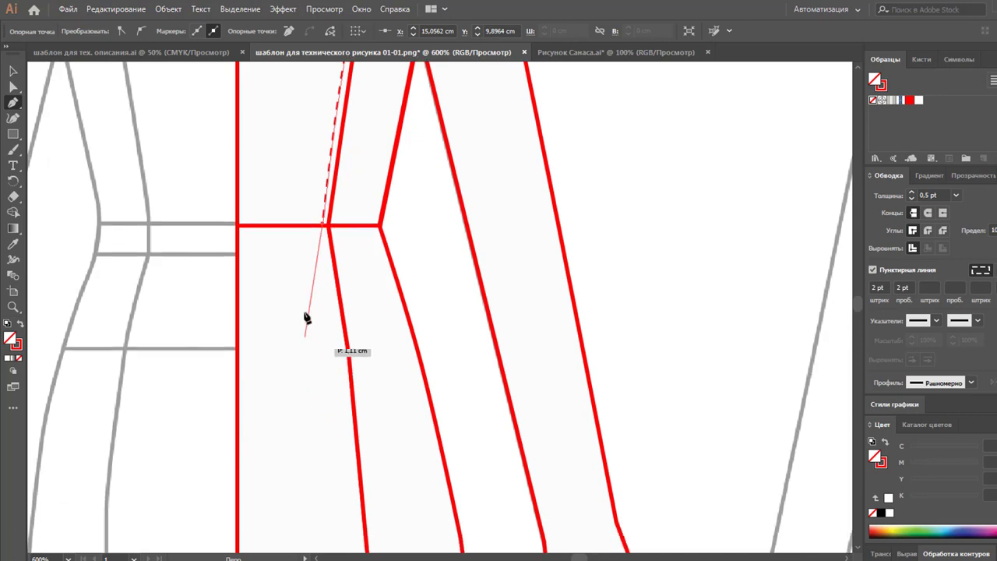
click(345, 355)
scroll(345, 354, down, 5)
scroll(345, 350, down, 5)
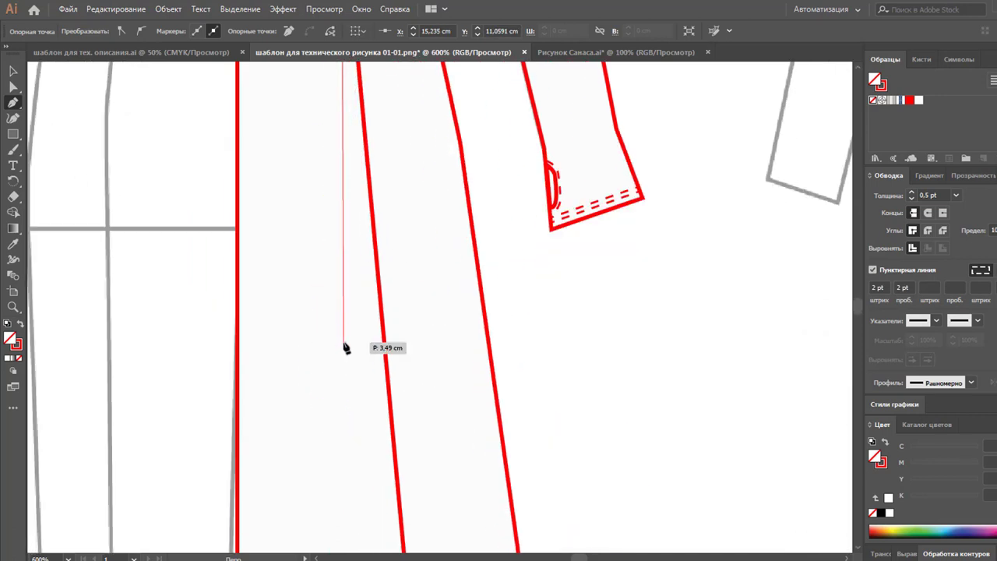
scroll(345, 347, down, 5)
scroll(374, 340, down, 5)
scroll(394, 345, down, 4)
scroll(412, 351, down, 3)
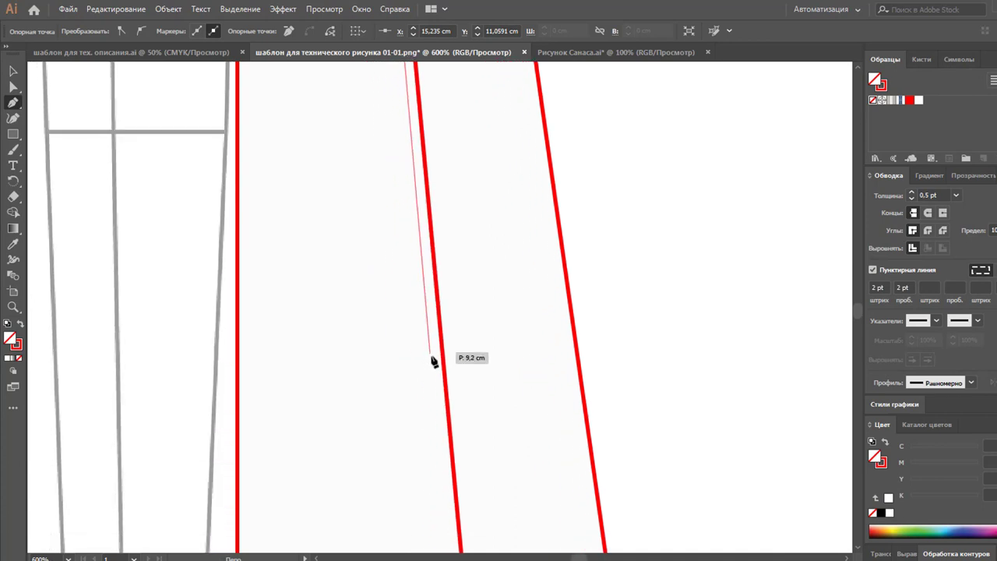
scroll(433, 360, down, 6)
scroll(438, 366, down, 6)
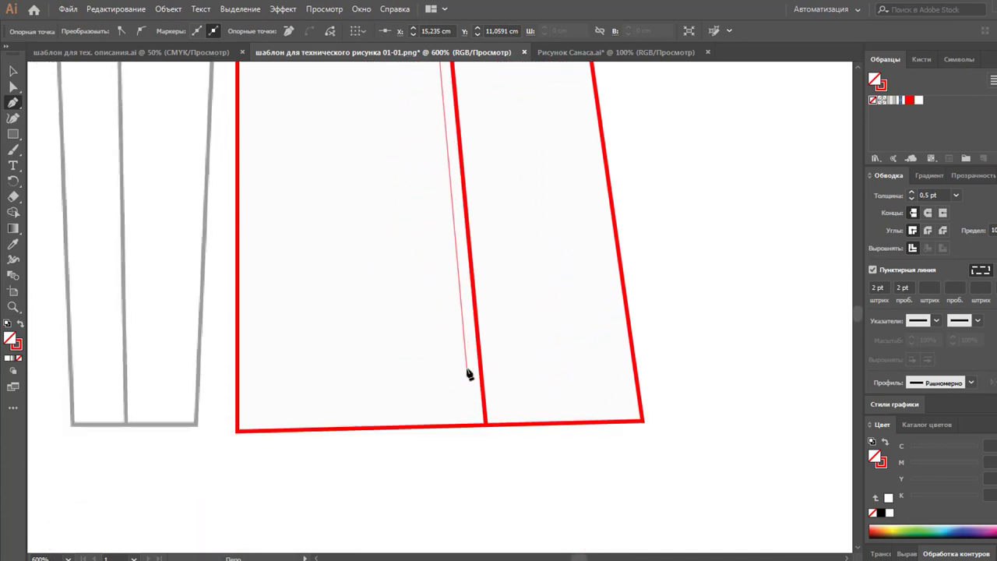
click(479, 425)
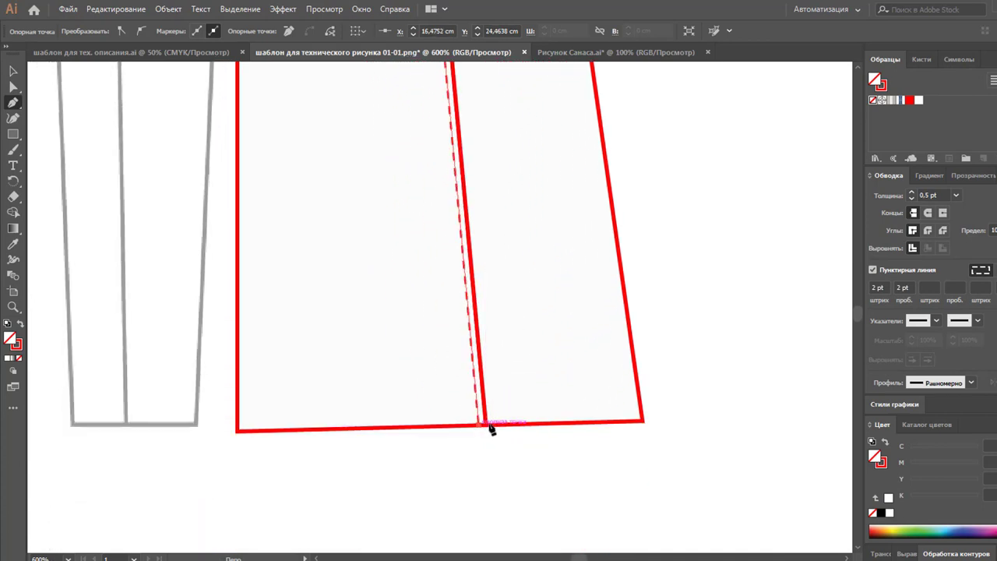
ctrl+click(538, 451)
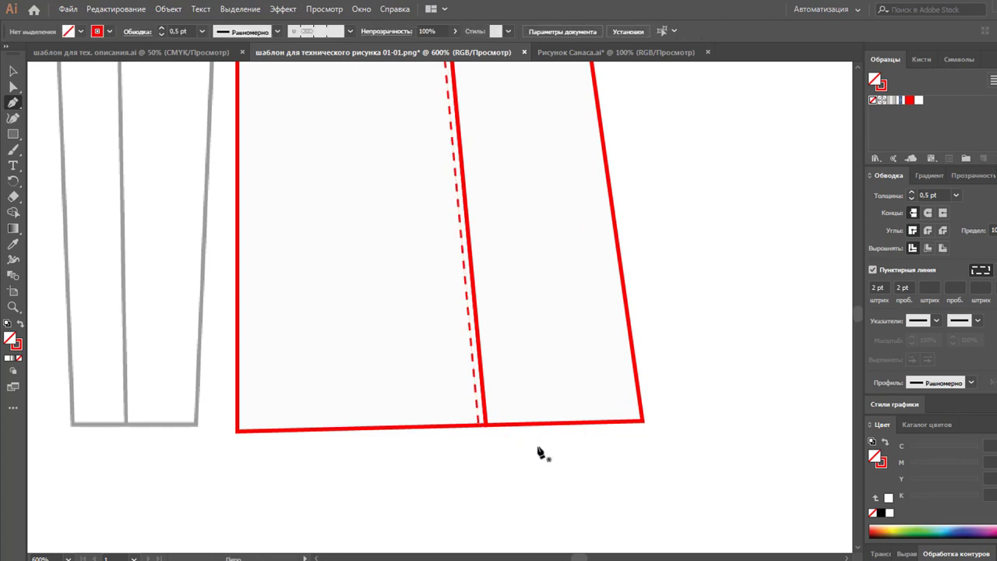
click(14, 71)
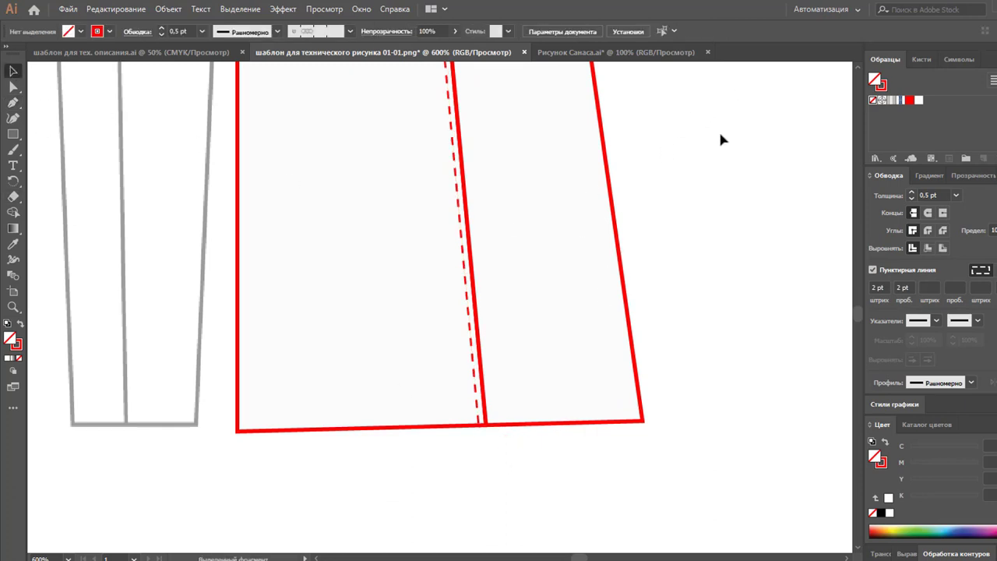
Zoom out to the whole artboard and select all the red half-dress paths
key(z)
alt+click(422, 254)
alt+click(543, 238)
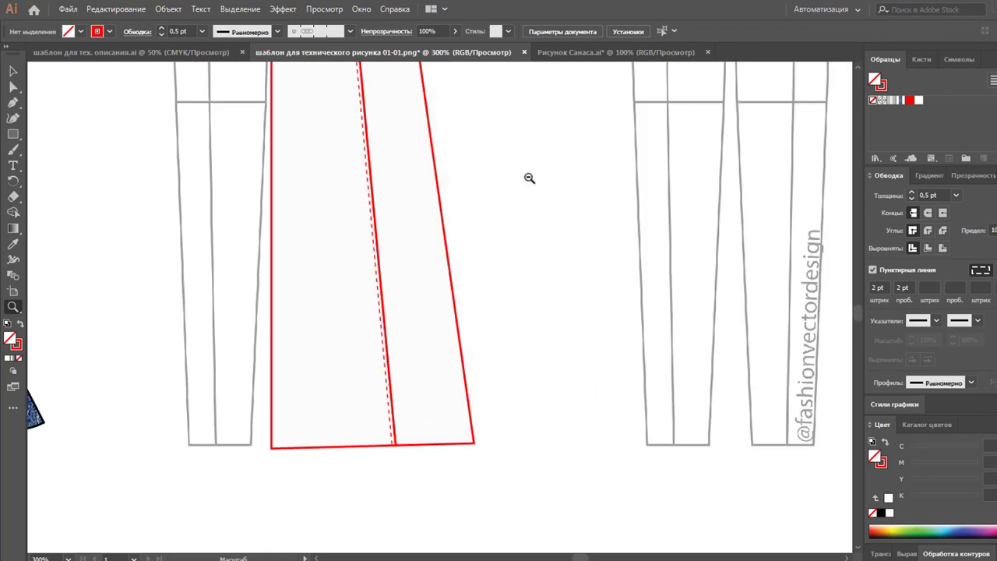
alt+click(529, 178)
alt+click(373, 221)
alt+click(385, 218)
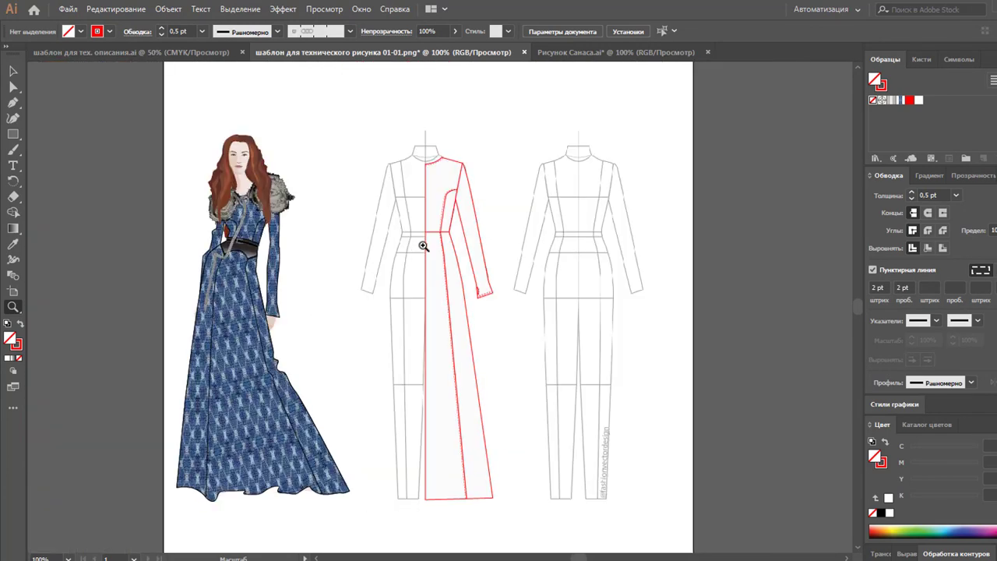
scroll(447, 252, down, 2)
click(13, 71)
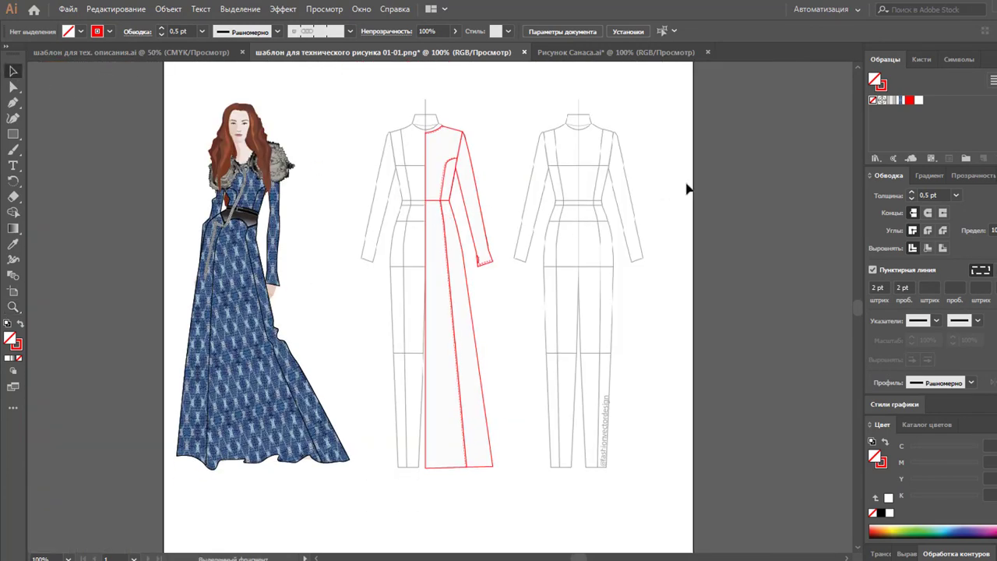
drag(518, 93, 399, 501)
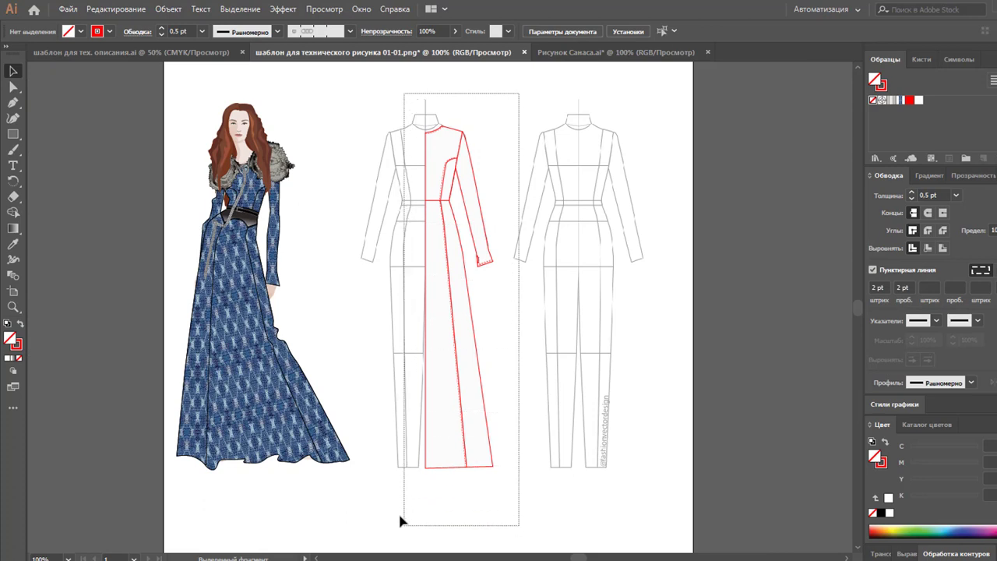
Reflect a copy across the centre axis to form the dress's left half
click(13, 181)
click(109, 212)
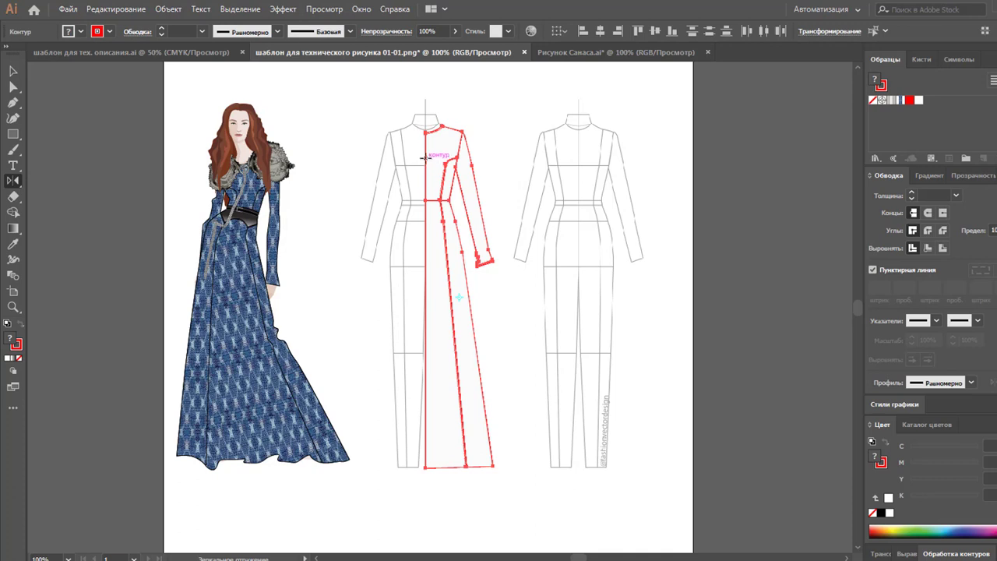
drag(435, 163, 402, 181)
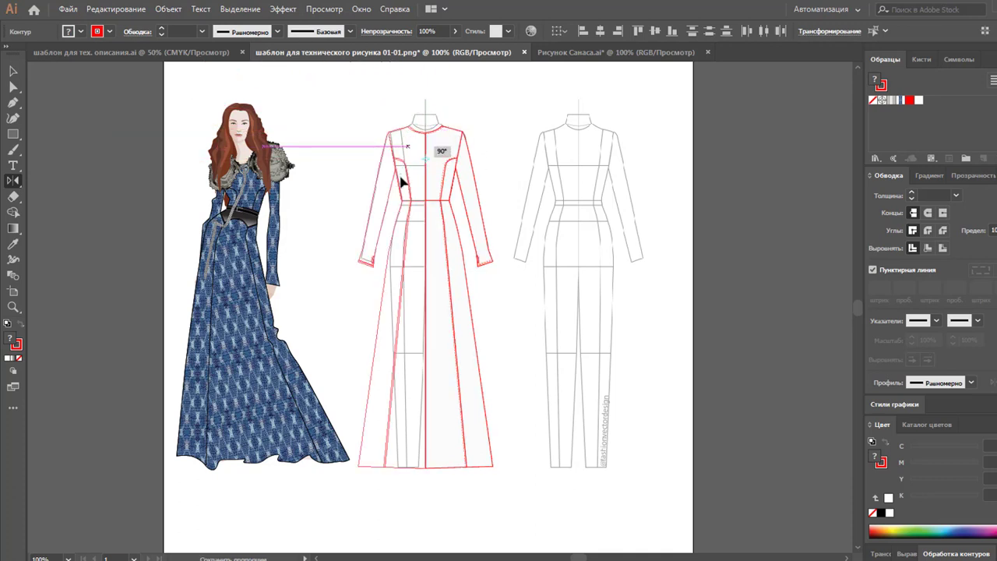
click(13, 71)
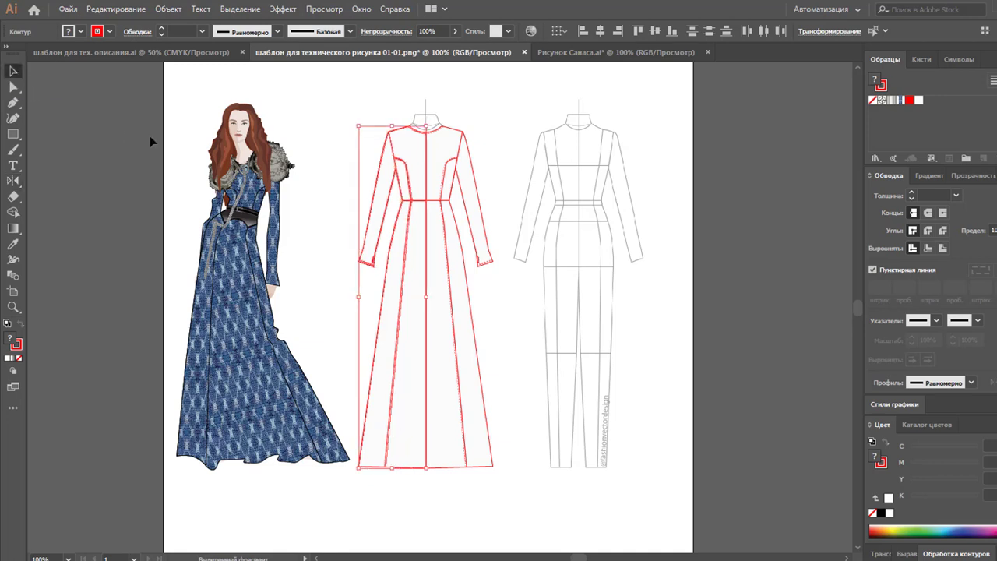
click(508, 267)
Merge the two mirrored bodice pieces into a single dress shape
drag(450, 505, 406, 457)
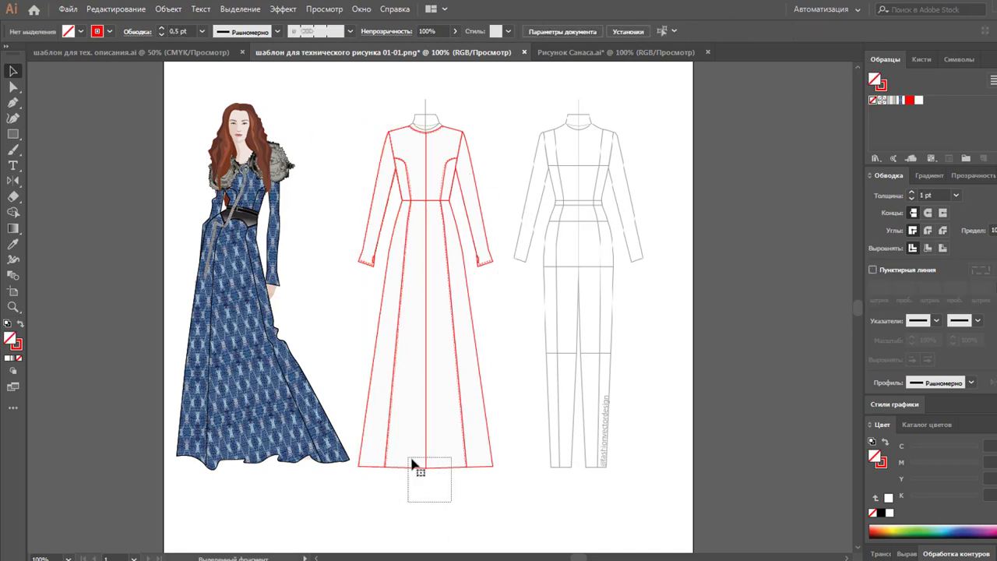
scroll(679, 319, up, 2)
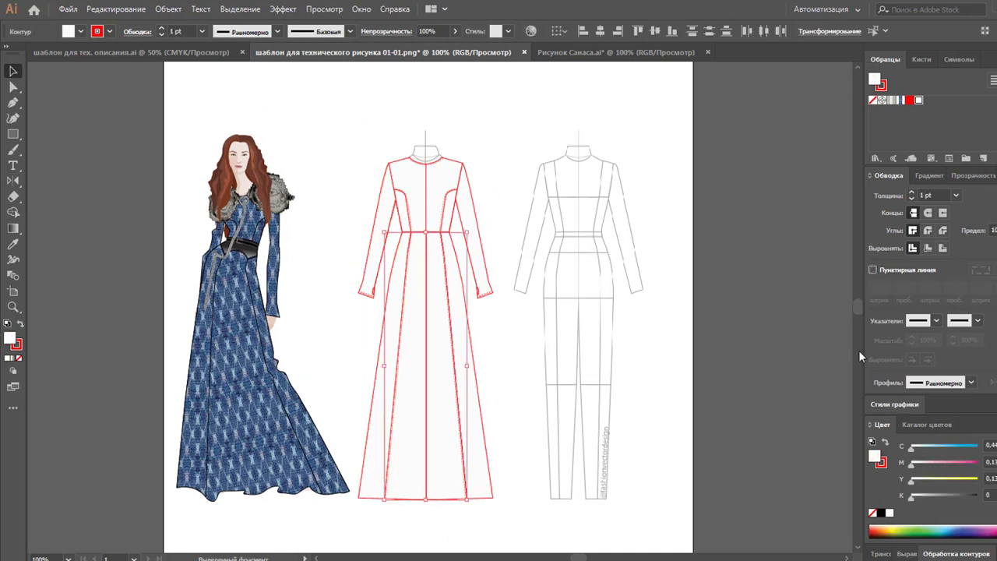
click(938, 549)
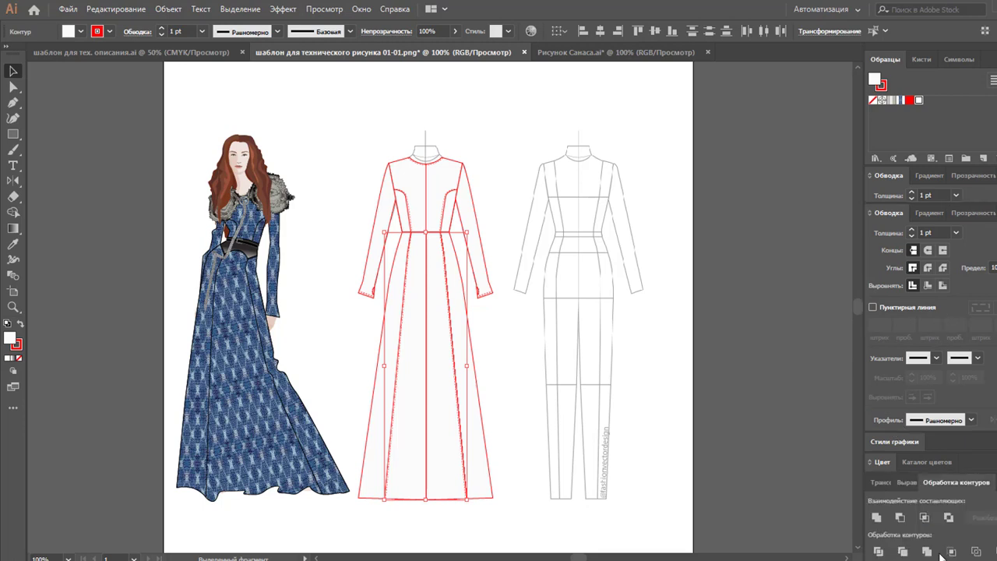
click(452, 165)
shift+click(401, 161)
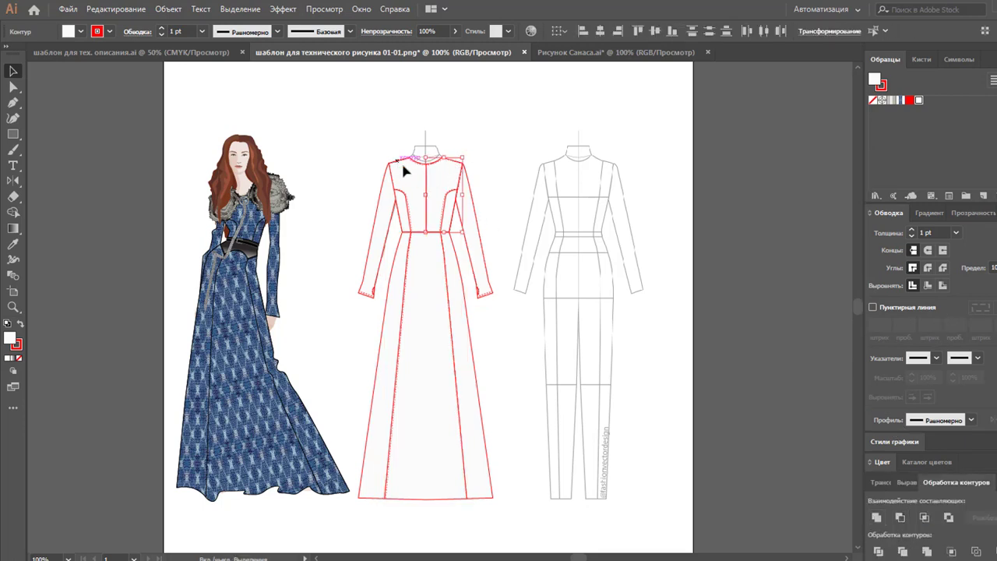
click(876, 517)
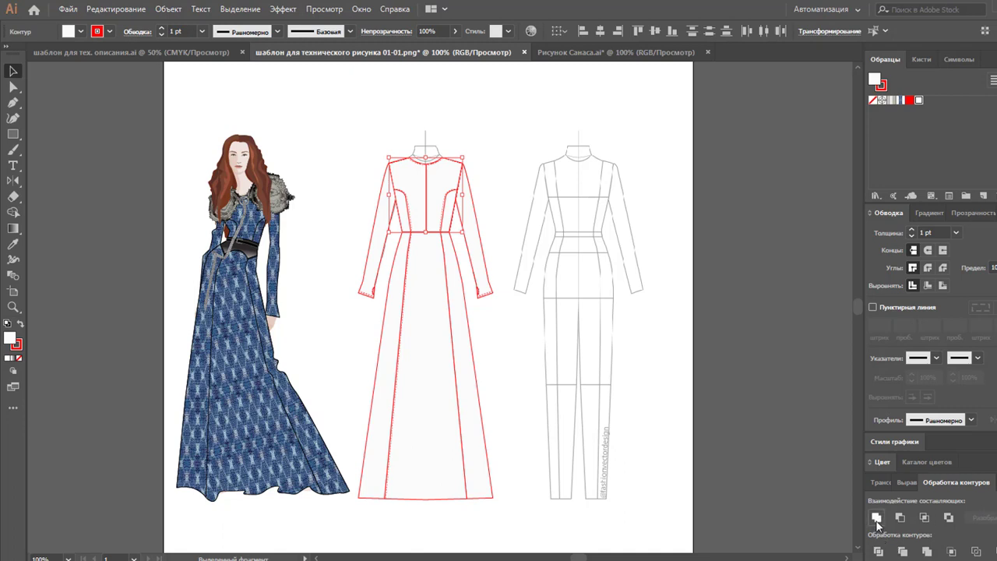
click(523, 338)
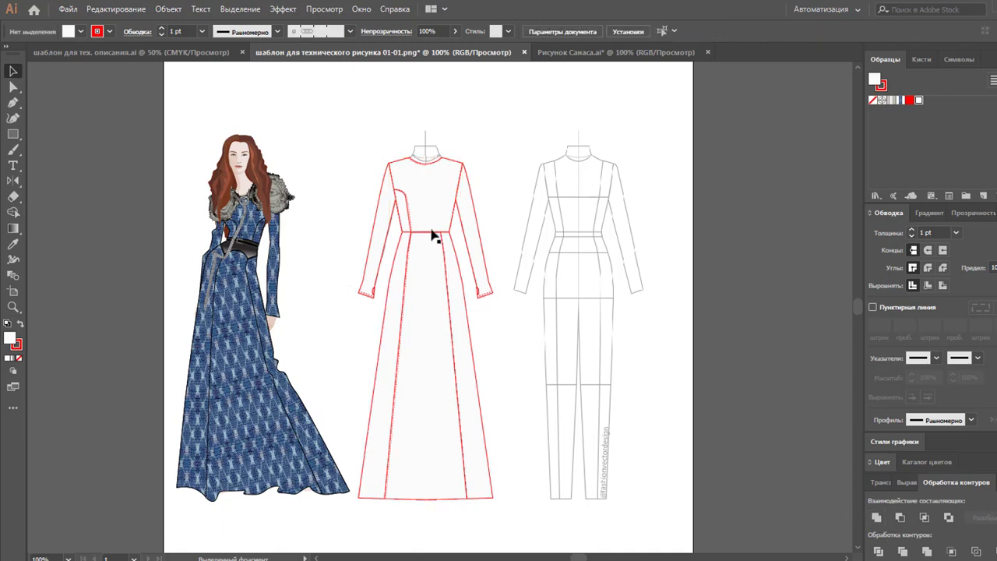
Send the merged dress shape to the back (Монтаж > На задний план)
click(446, 187)
right_click(444, 184)
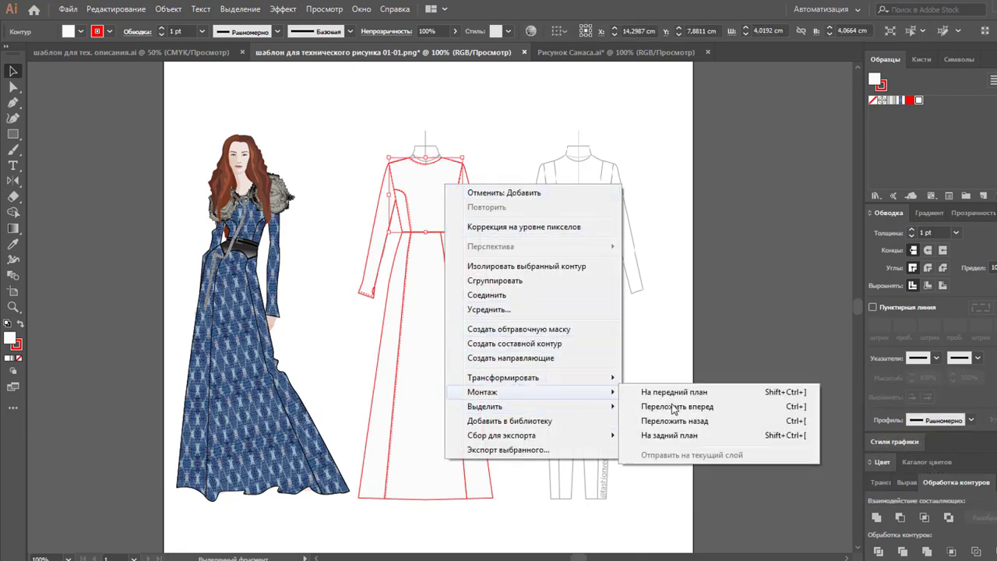
click(678, 435)
click(732, 366)
scroll(472, 265, up, 1)
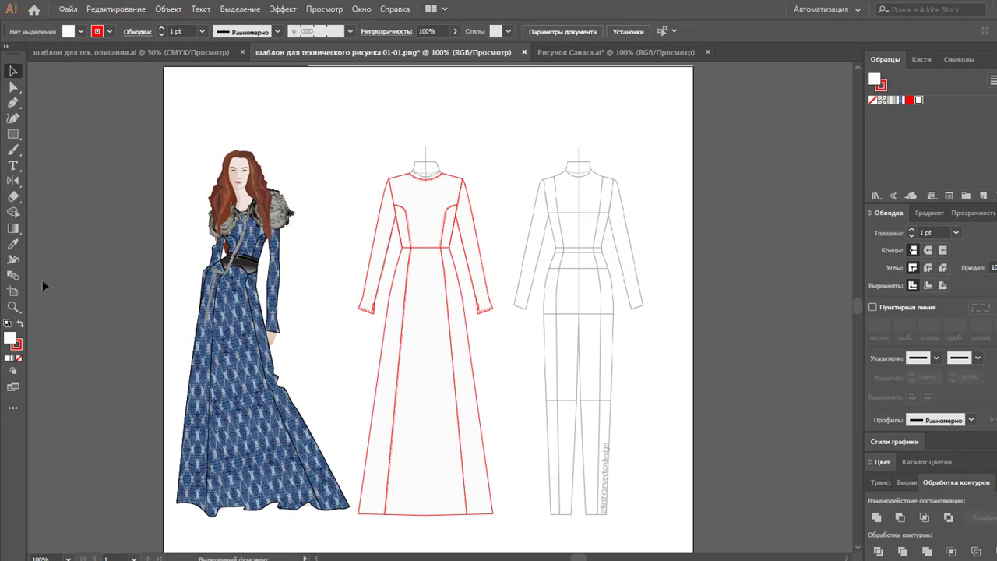
click(13, 306)
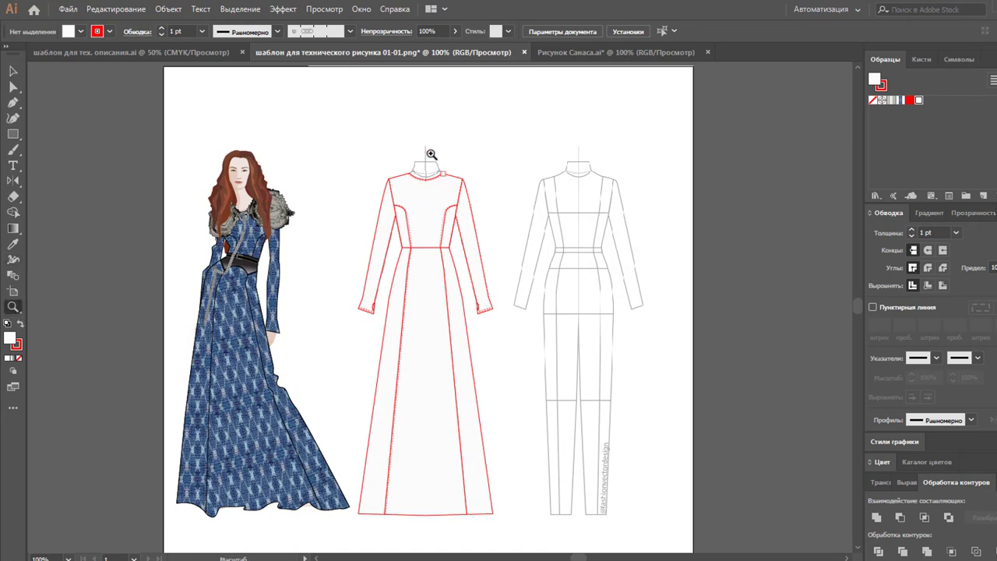
Join the left and right dashed neckline curves into one path (Соединить)
drag(421, 171, 444, 194)
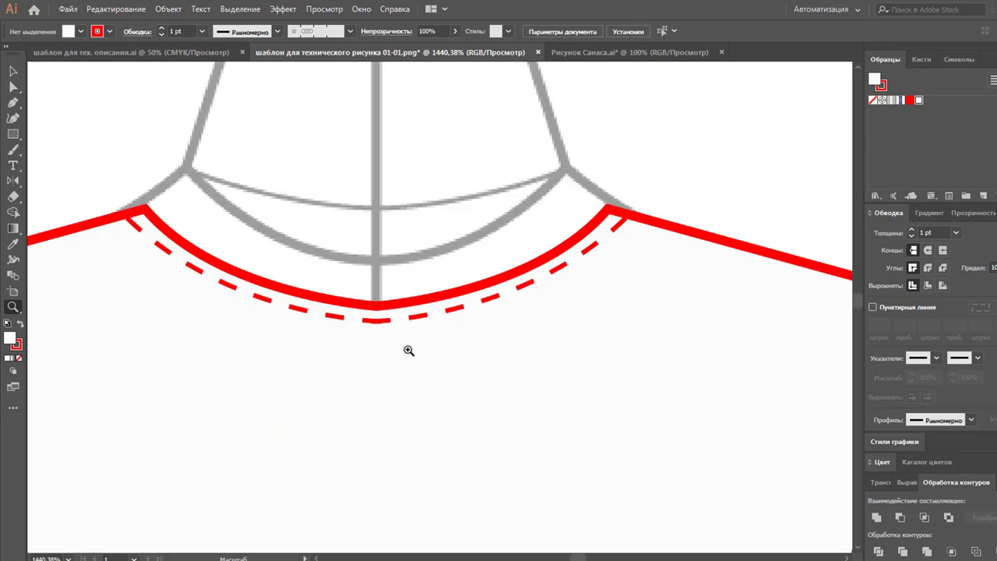
click(13, 74)
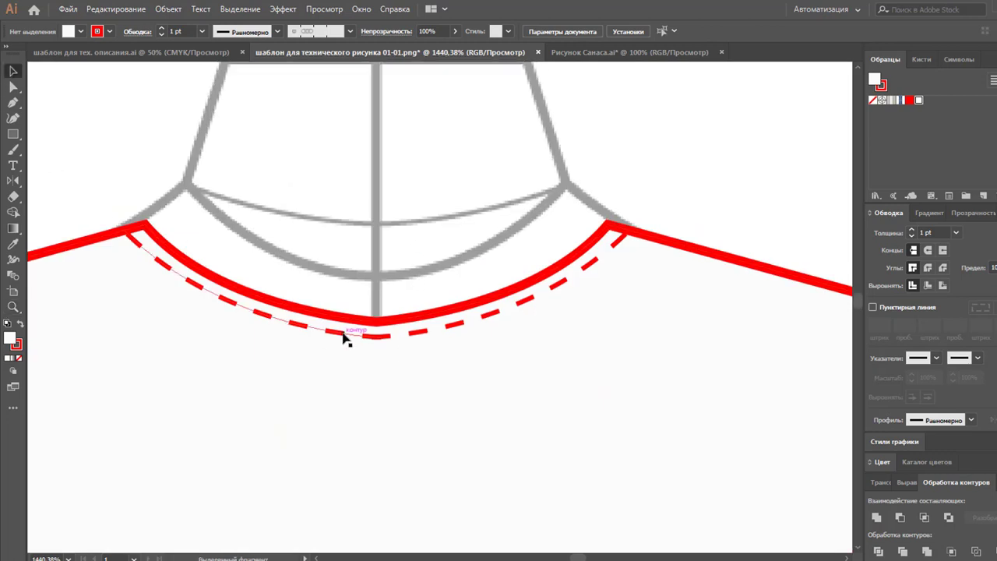
click(346, 335)
shift+click(410, 337)
right_click(409, 336)
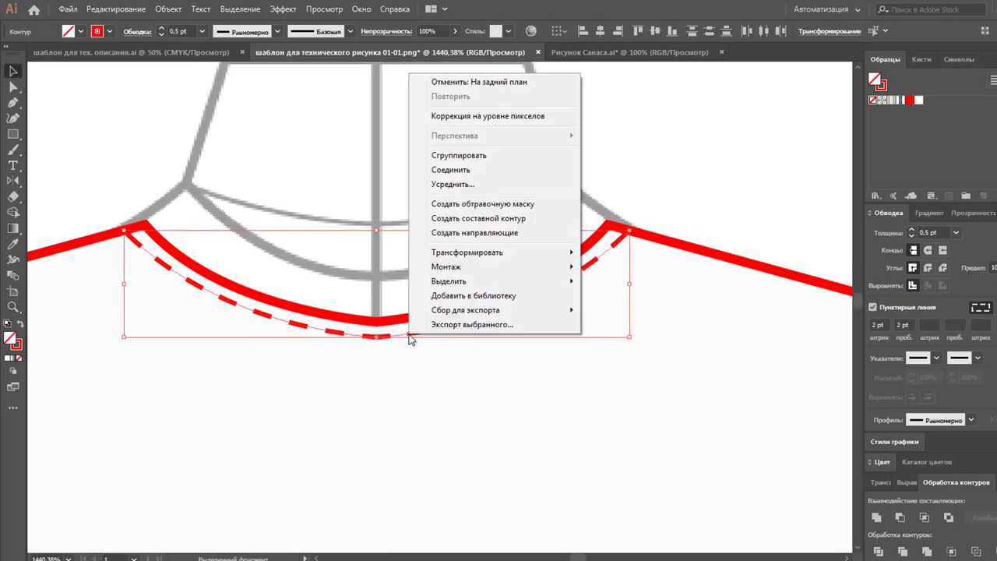
click(463, 171)
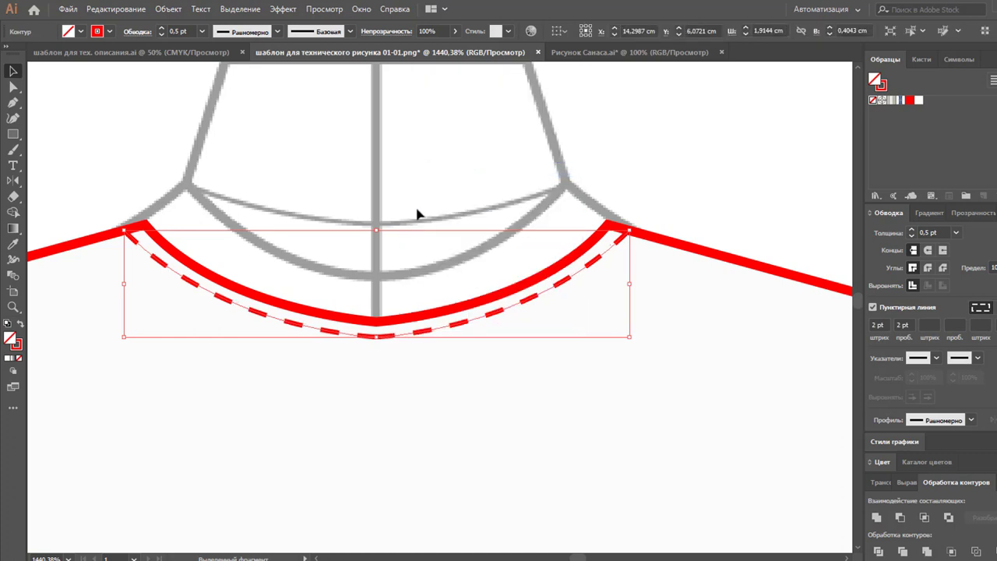
Undo an accidental move of the neckline's centre anchor and zoom out from the collar
click(14, 87)
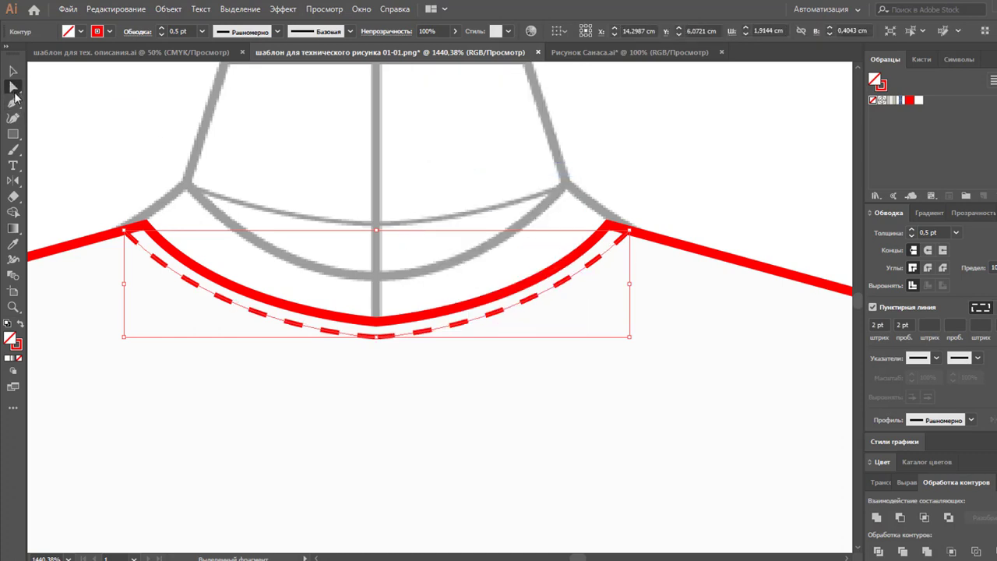
drag(377, 340, 374, 334)
click(389, 343)
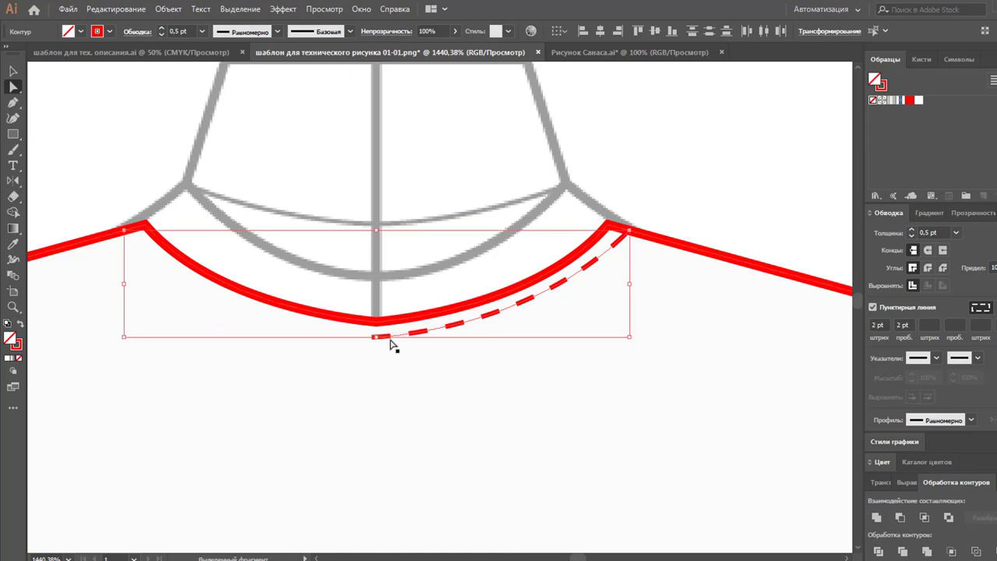
key(ctrl+z)
click(694, 179)
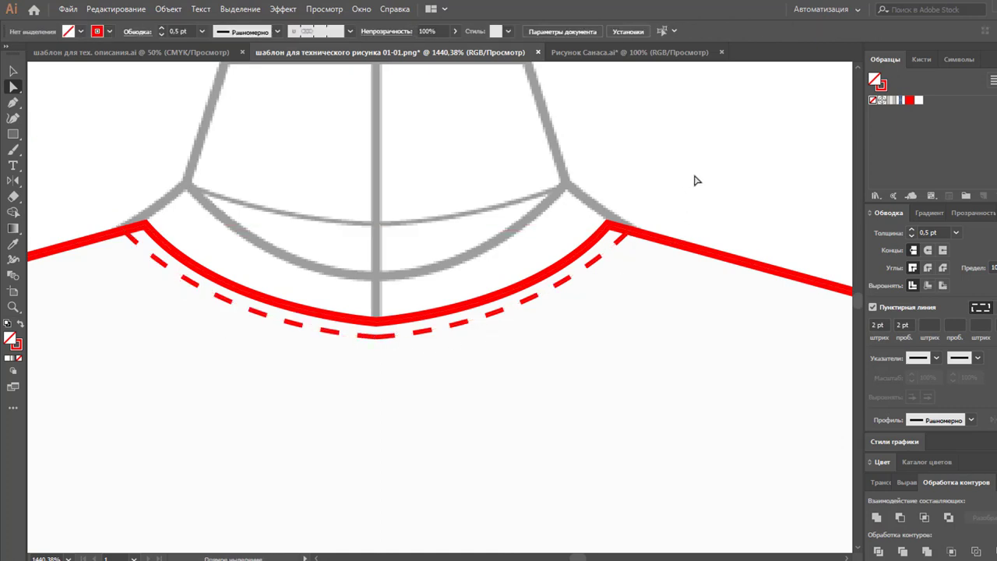
key(z)
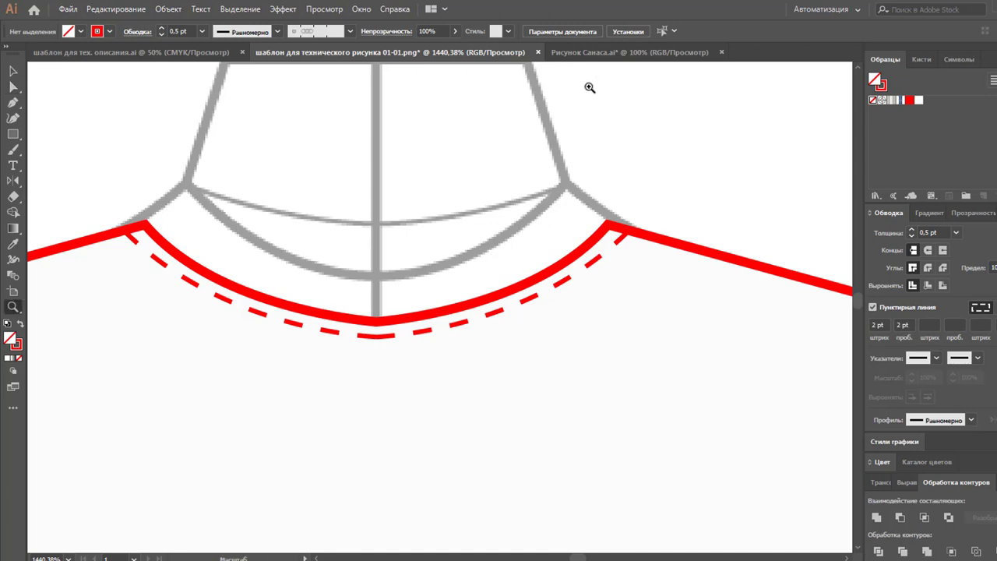
alt+click(427, 334)
alt+click(474, 374)
Send the red dress outline behind its stitch lines using Монтаж > На задний план
alt+click(520, 386)
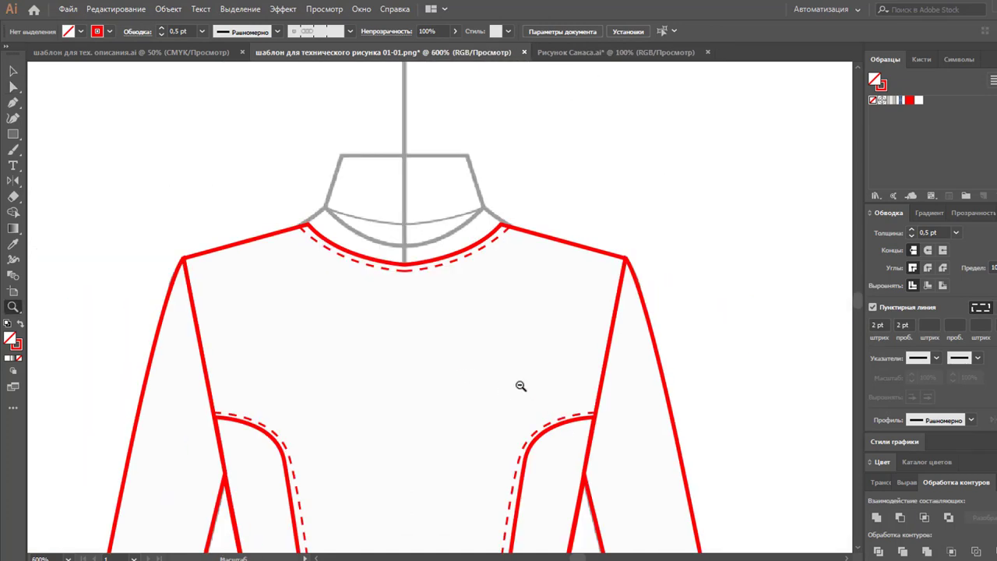
alt+click(493, 387)
alt+click(462, 380)
alt+click(397, 386)
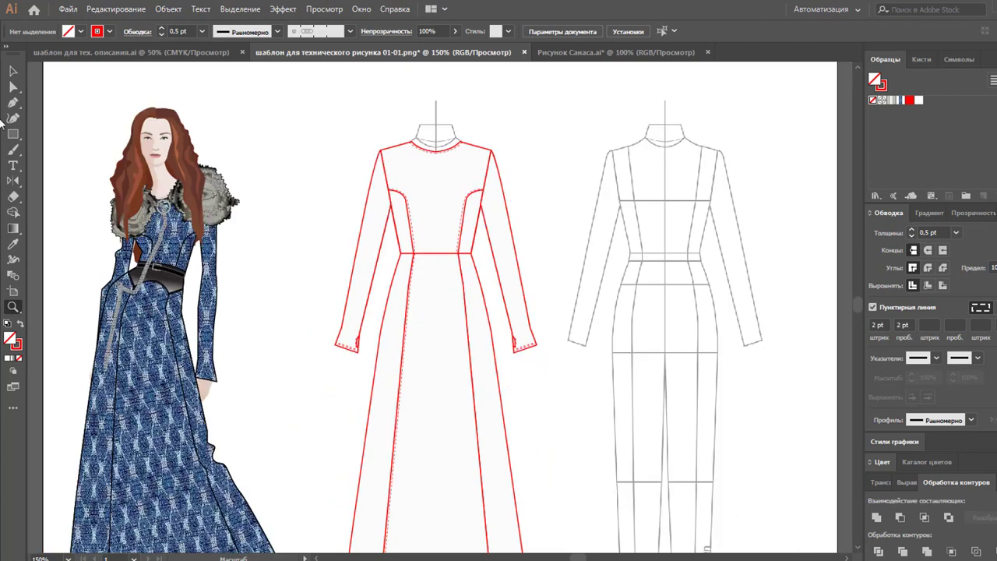
click(13, 71)
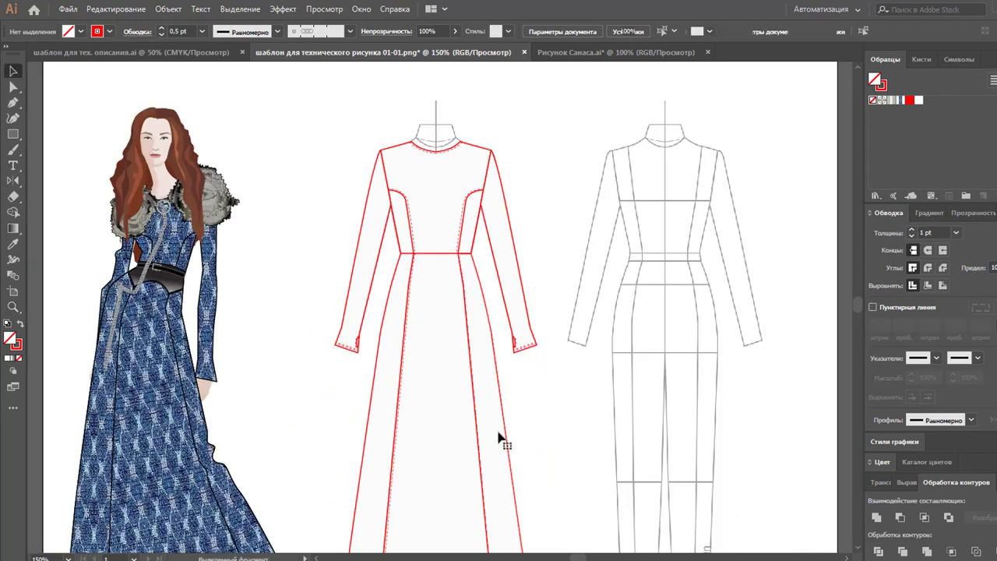
click(499, 438)
right_click(438, 428)
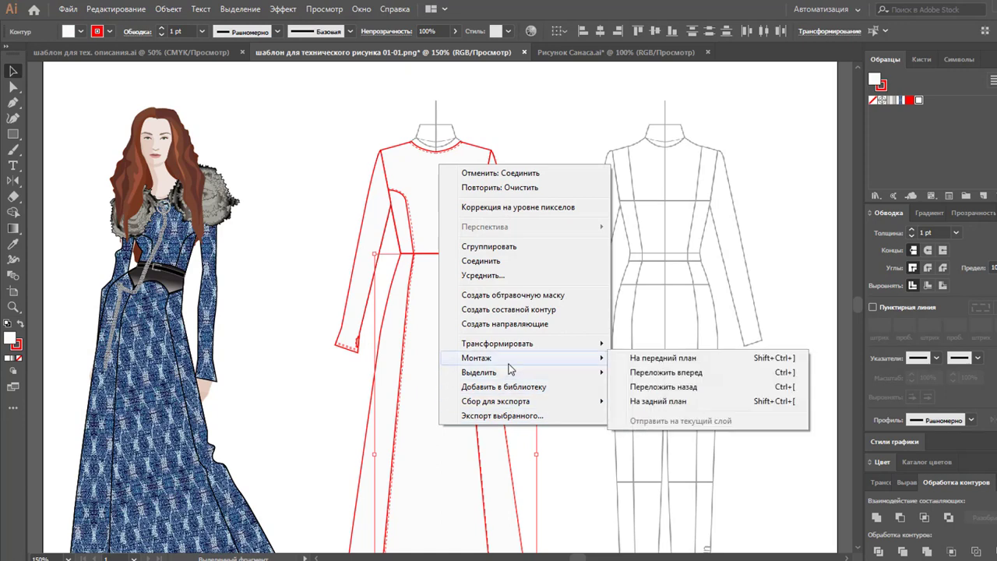
click(656, 401)
click(604, 388)
scroll(601, 385, down, 3)
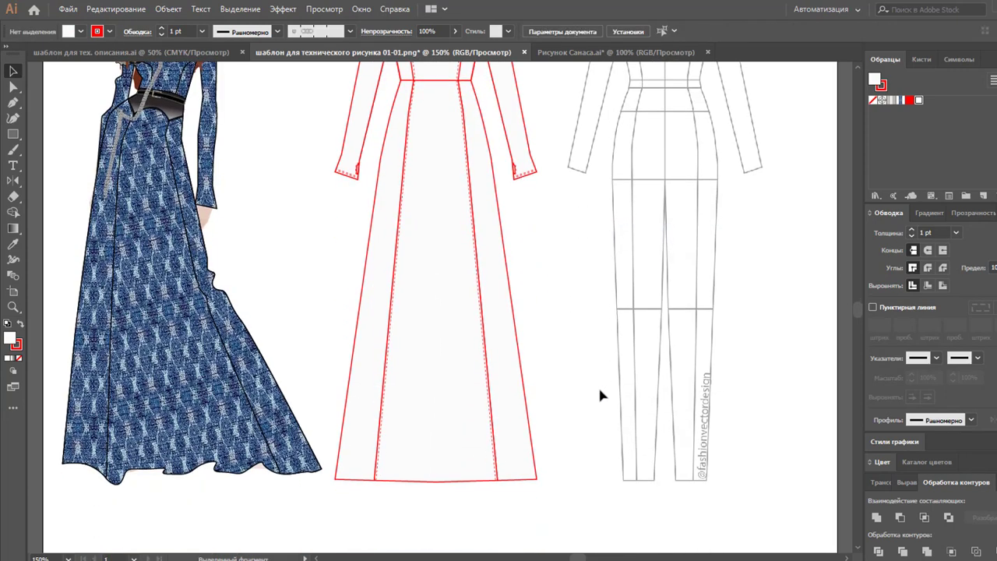
Draw a path across the hem from the left corner through the centre to the right corner
click(12, 306)
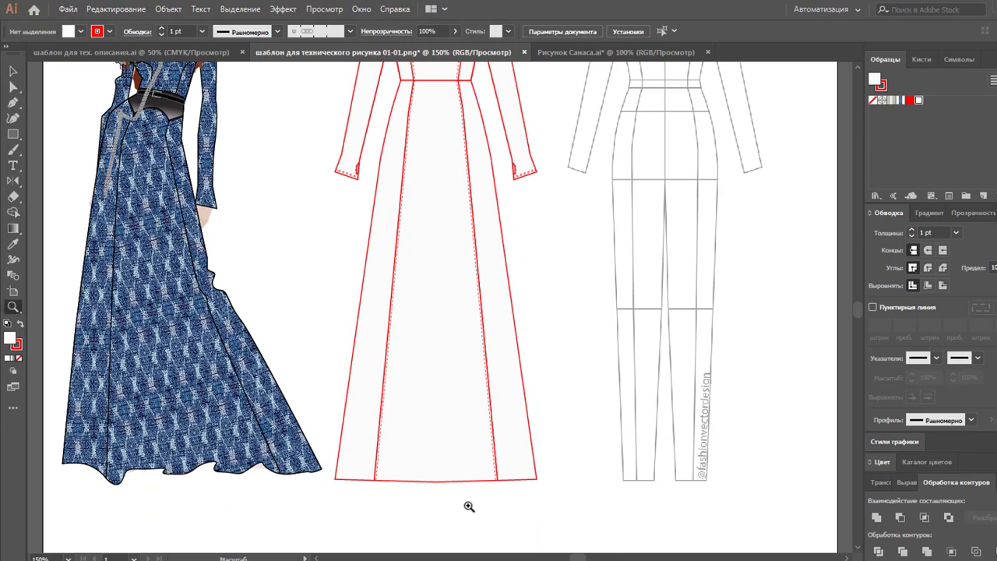
click(457, 484)
click(417, 273)
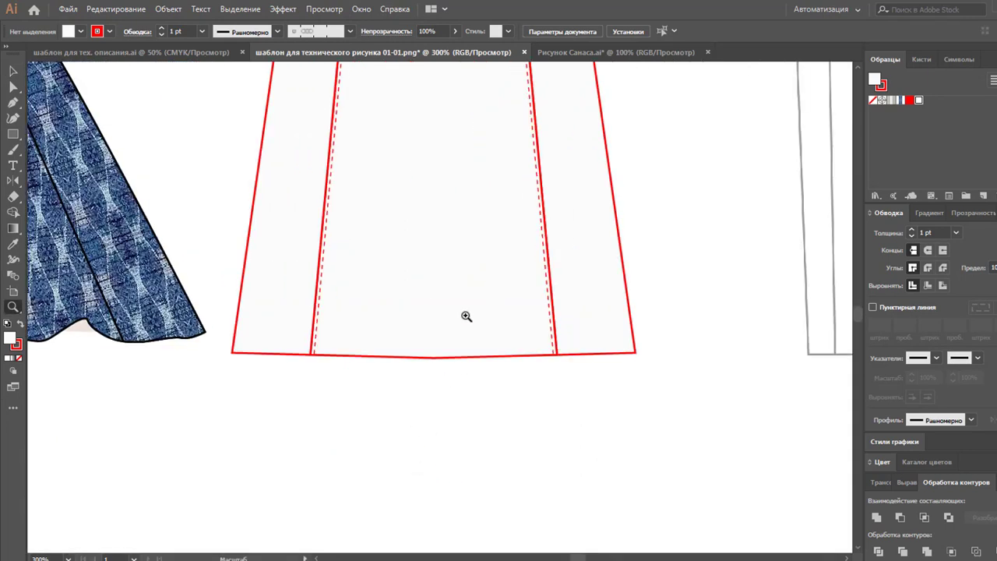
click(461, 359)
scroll(519, 343, up, 1)
scroll(484, 352, up, 2)
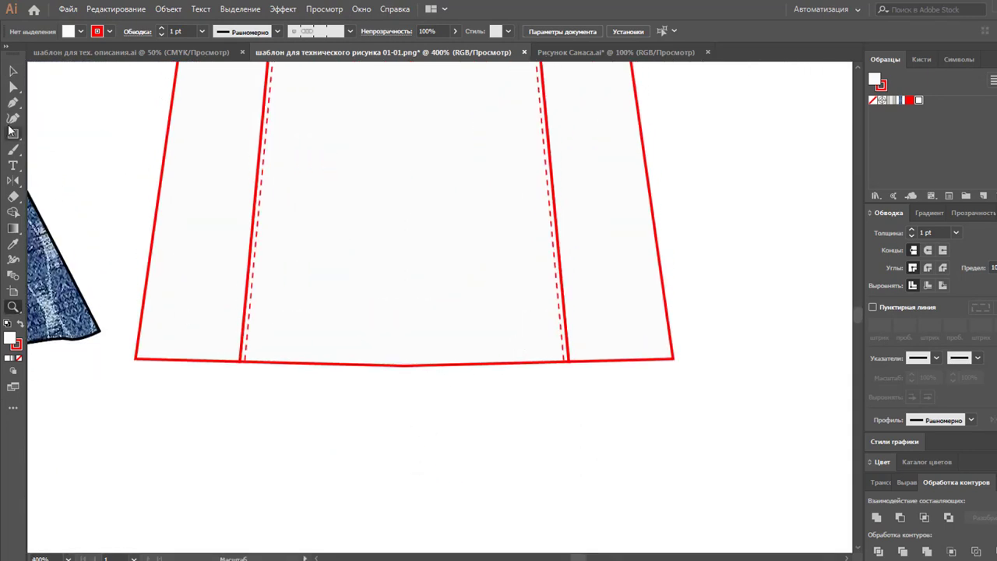
click(13, 102)
click(137, 355)
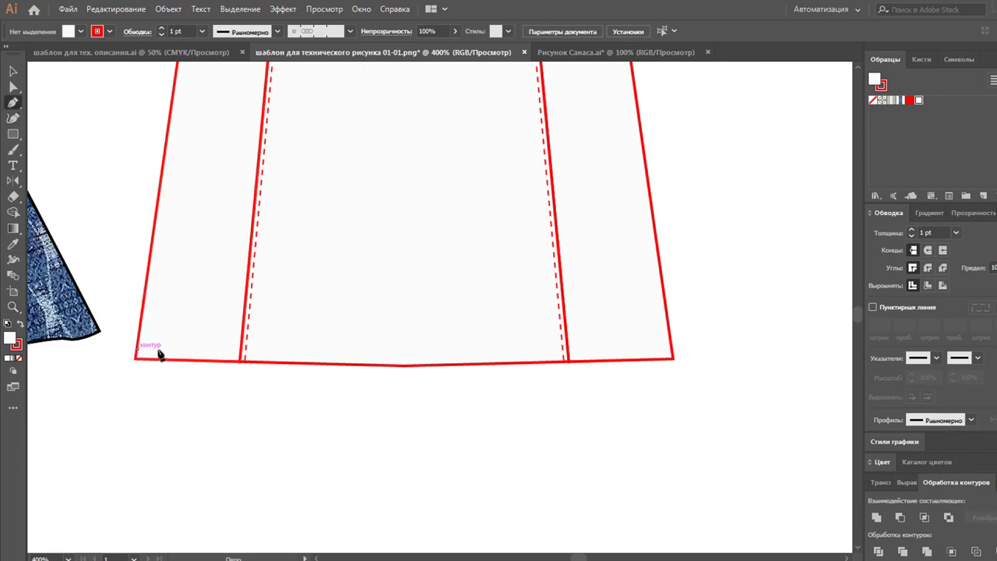
drag(663, 348, 544, 361)
key(ctrl+z)
click(405, 356)
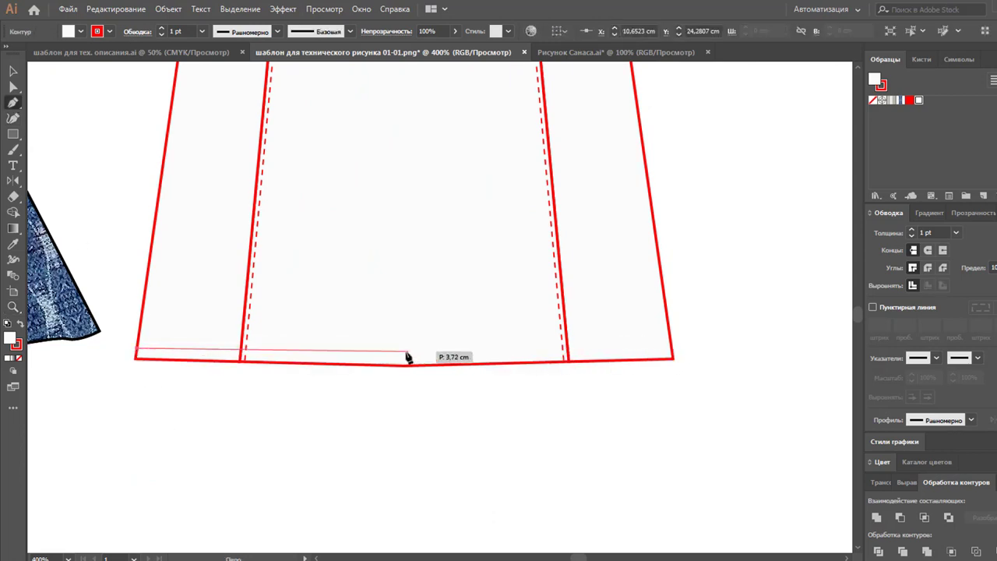
click(406, 357)
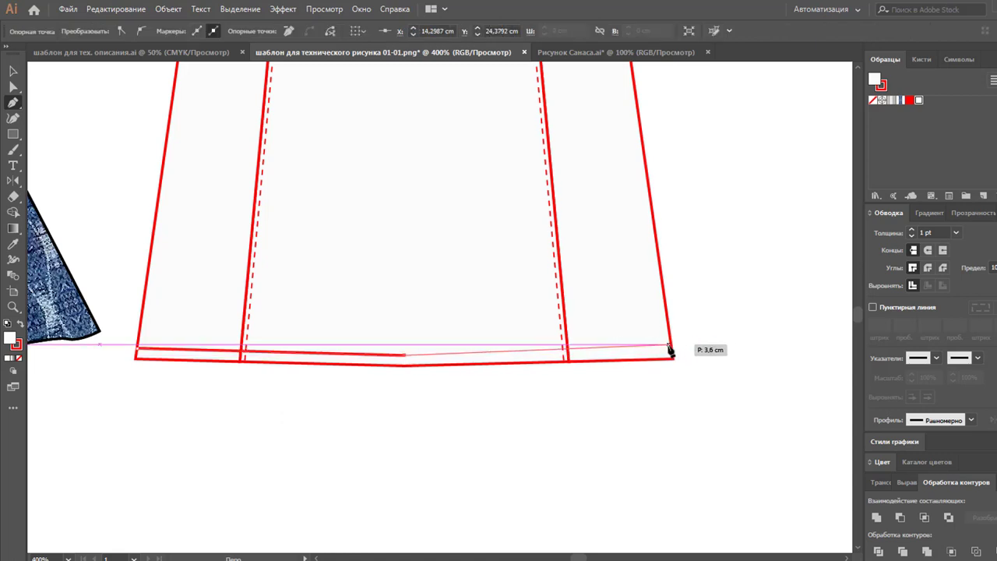
click(670, 348)
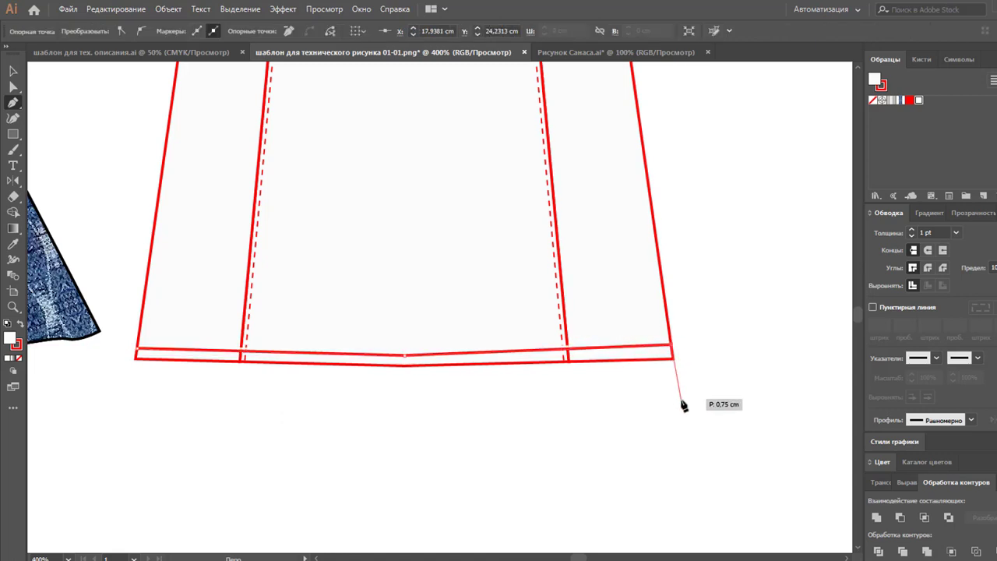
ctrl+click(509, 400)
Give the hem path the dashed stitch style and add a copy slightly above it
click(13, 71)
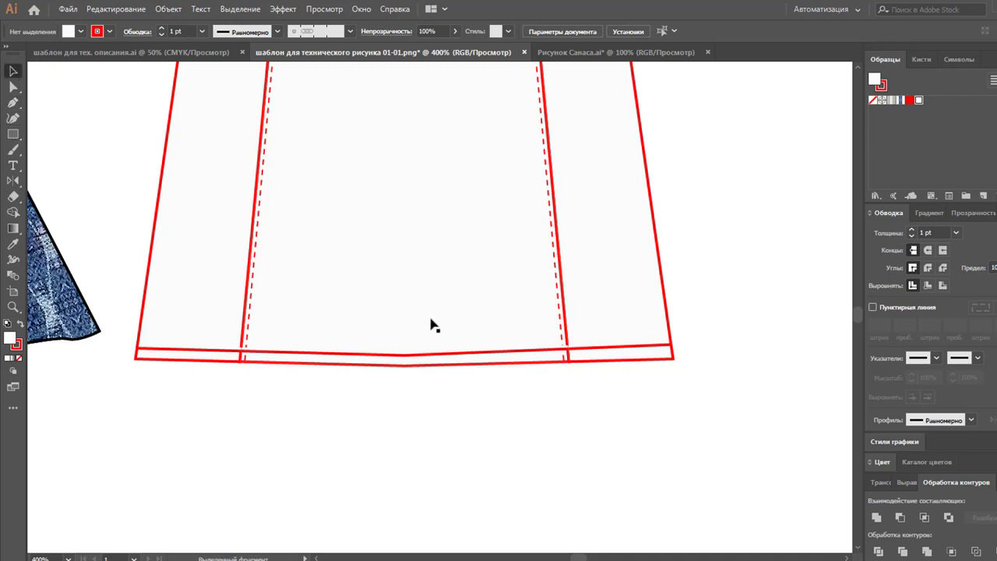
click(421, 355)
click(13, 244)
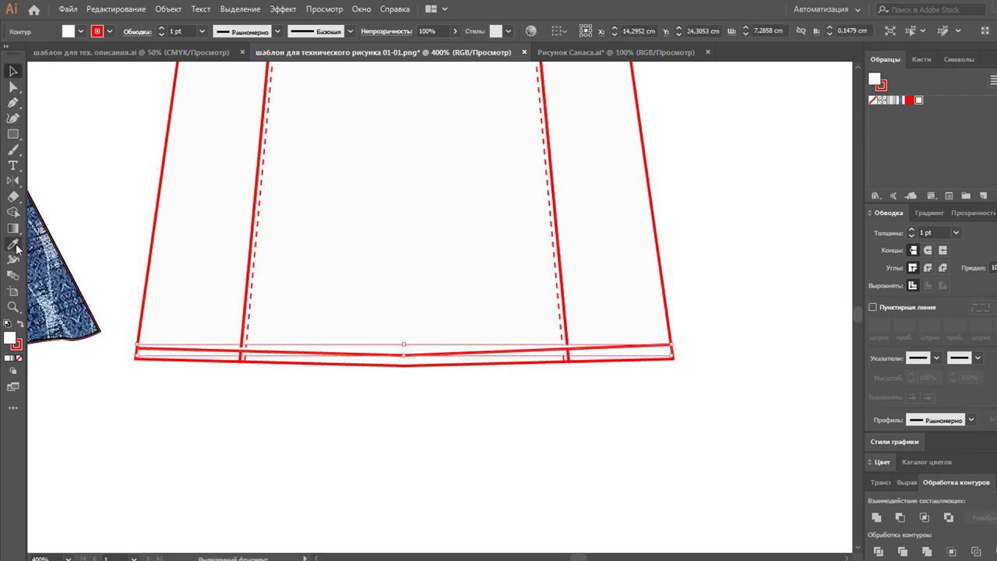
click(252, 268)
key(v)
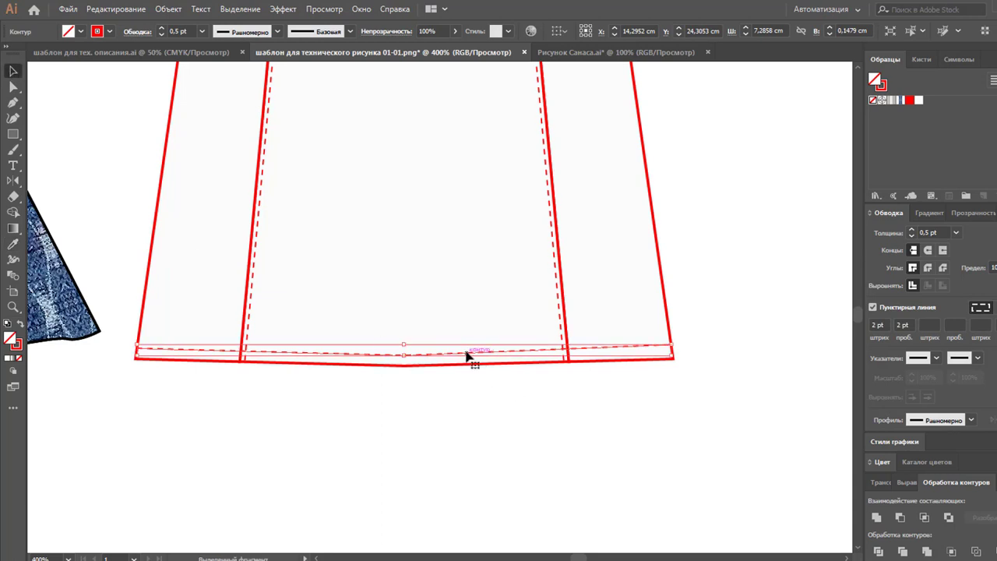
drag(467, 352, 468, 351)
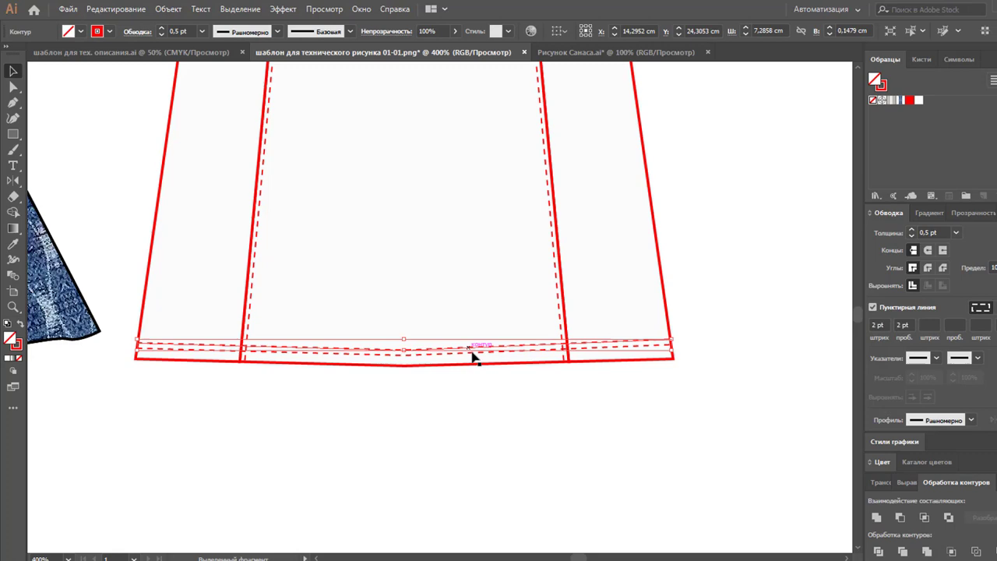
click(491, 422)
Select the whole finished red dress flat and drag a copy beside the original
alt+click(413, 232)
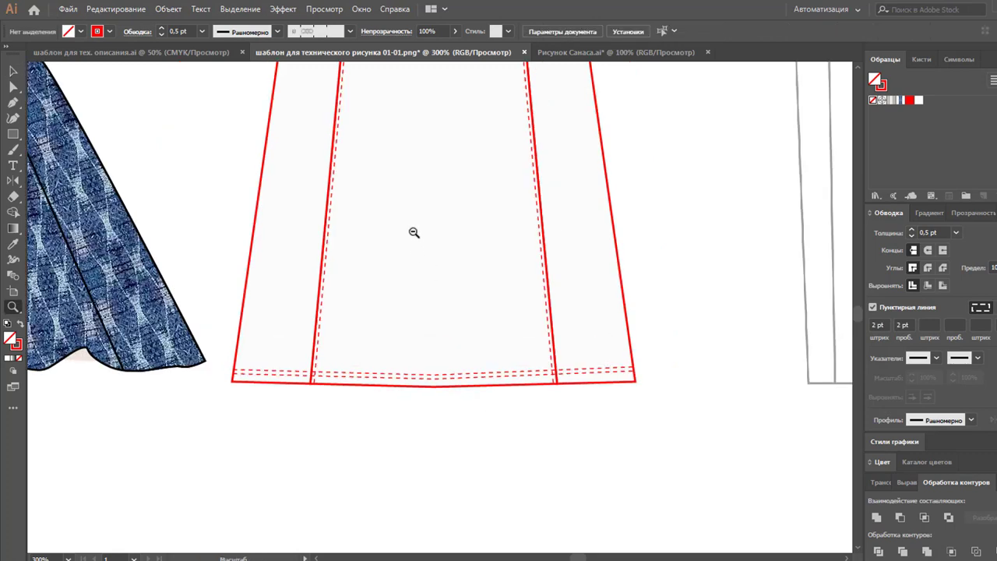
alt+click(482, 256)
alt+click(554, 278)
alt+click(516, 275)
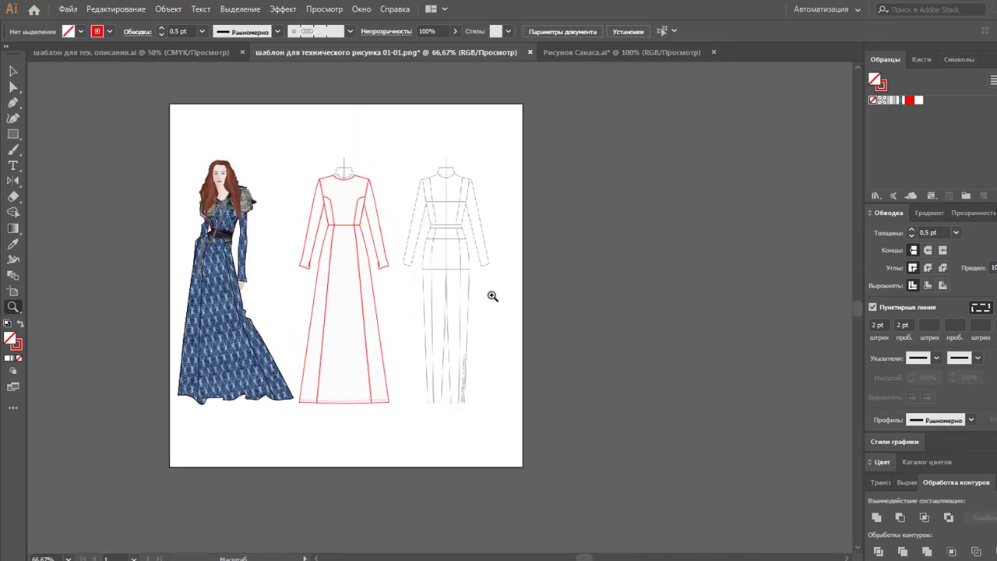
click(354, 251)
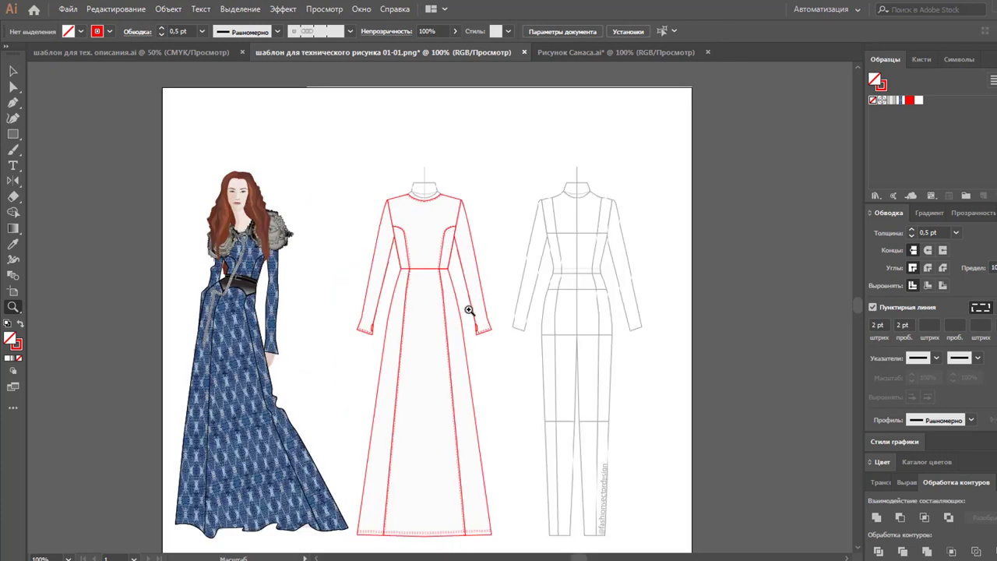
scroll(519, 331, down, 1)
scroll(123, 219, down, 1)
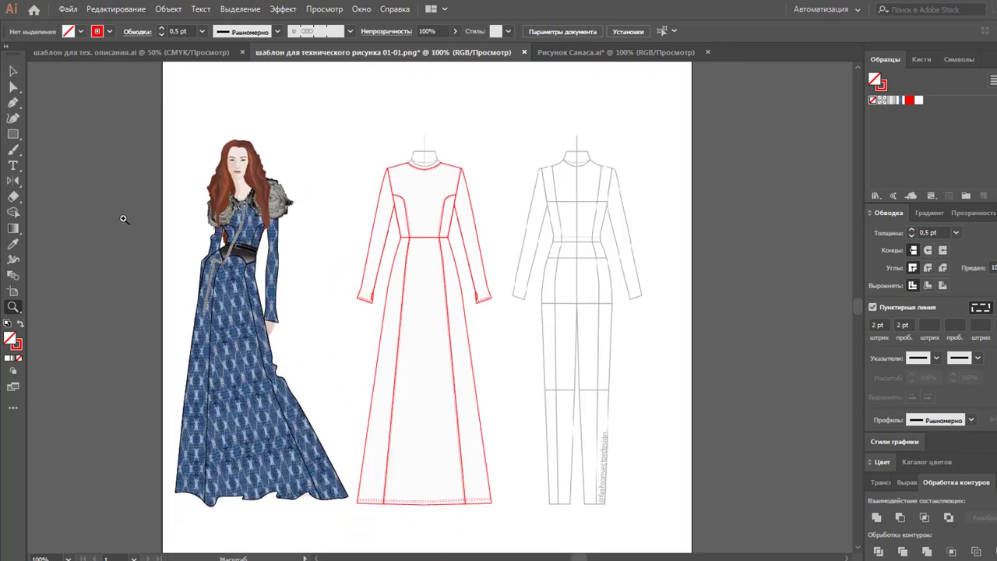
click(14, 70)
mouse_move(357, 145)
mouse_down()
mouse_move(508, 530)
mouse_move(497, 505)
mouse_up()
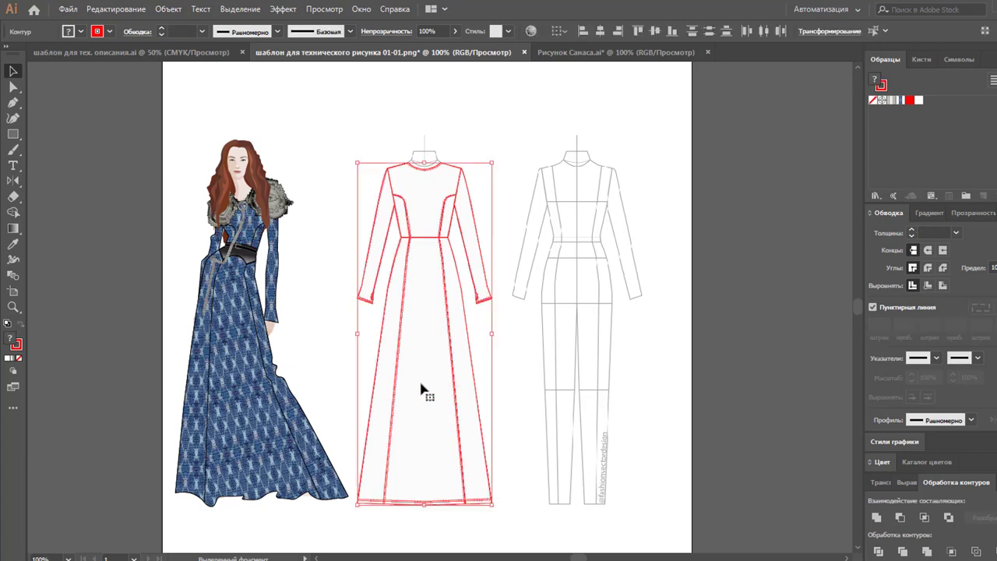
drag(395, 389, 545, 405)
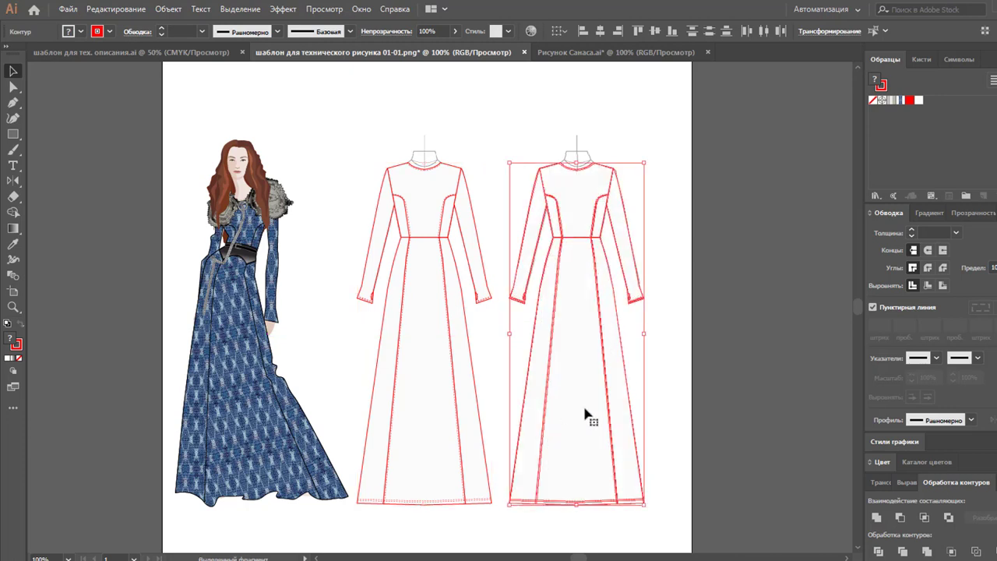
click(689, 394)
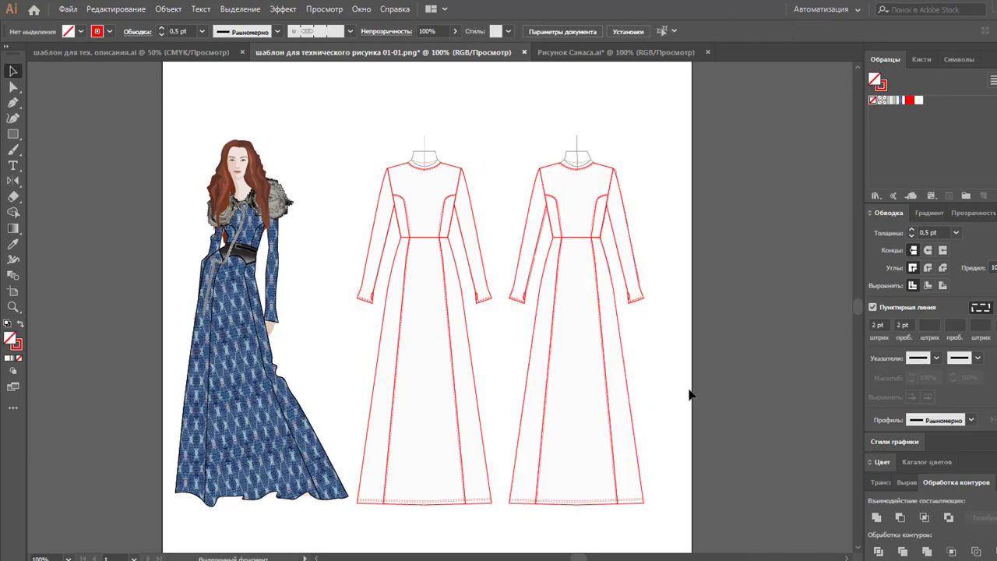
Nudge the right dress's centre neckline anchor upward to raise the neckline
click(13, 306)
click(598, 181)
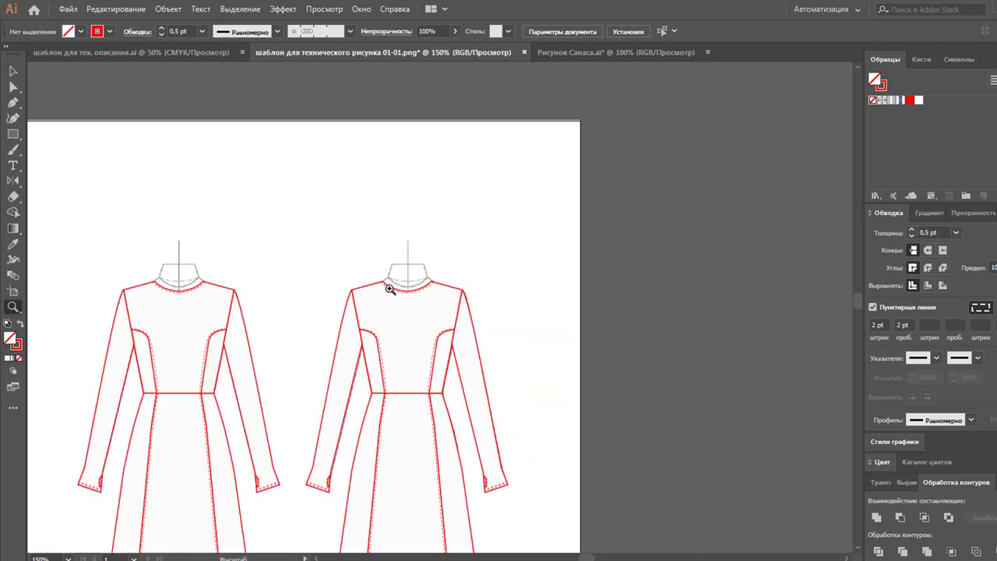
click(413, 297)
click(440, 312)
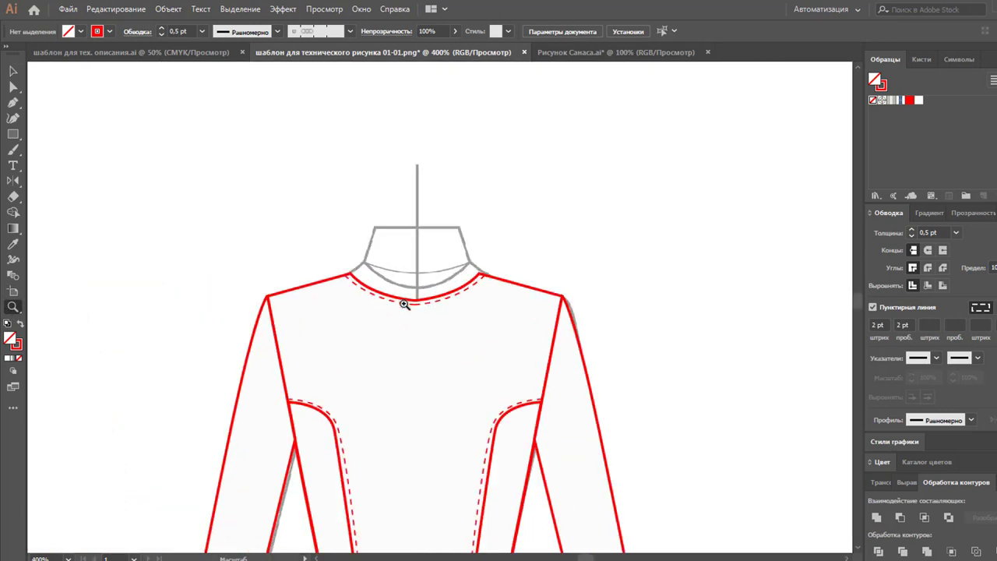
click(418, 305)
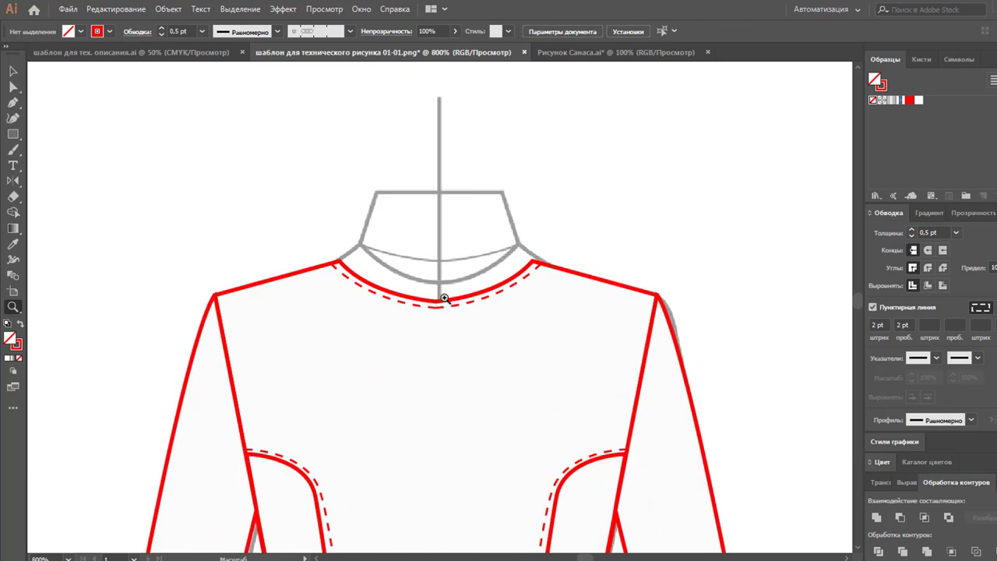
click(15, 87)
drag(530, 355, 442, 299)
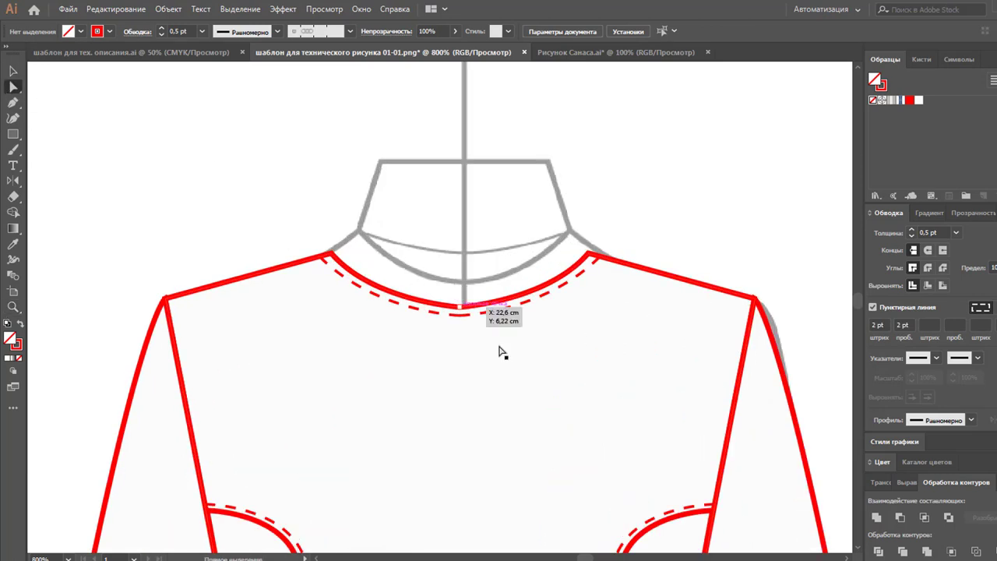
key(ctrl+z)
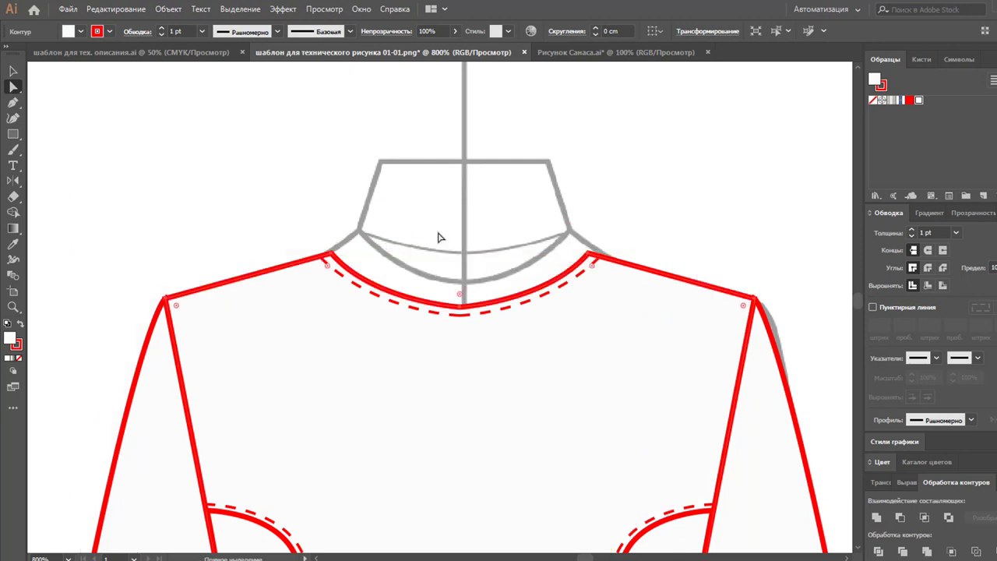
drag(412, 261, 506, 349)
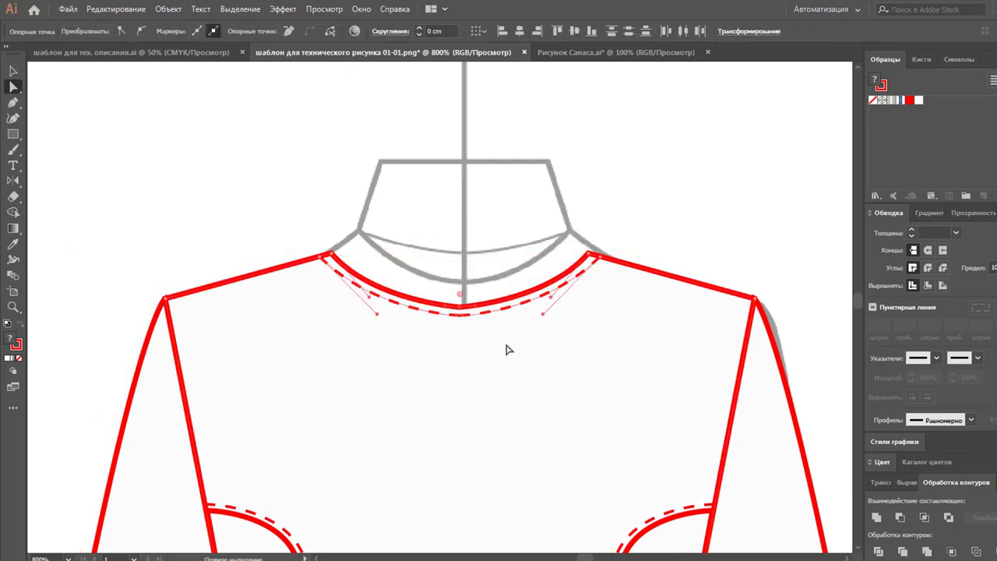
key(Up)
key(Up)
key(Up)
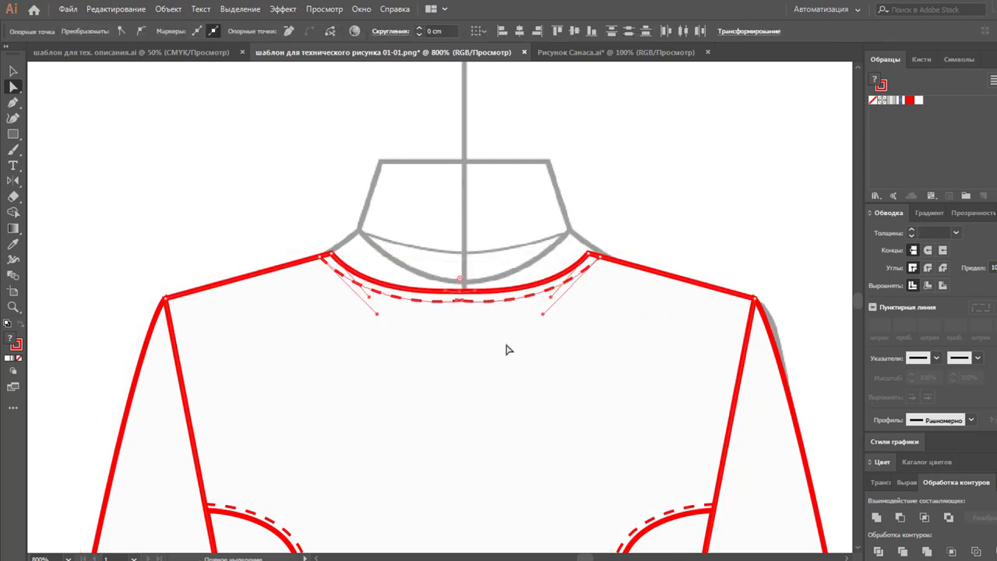
scroll(486, 433, up, 1)
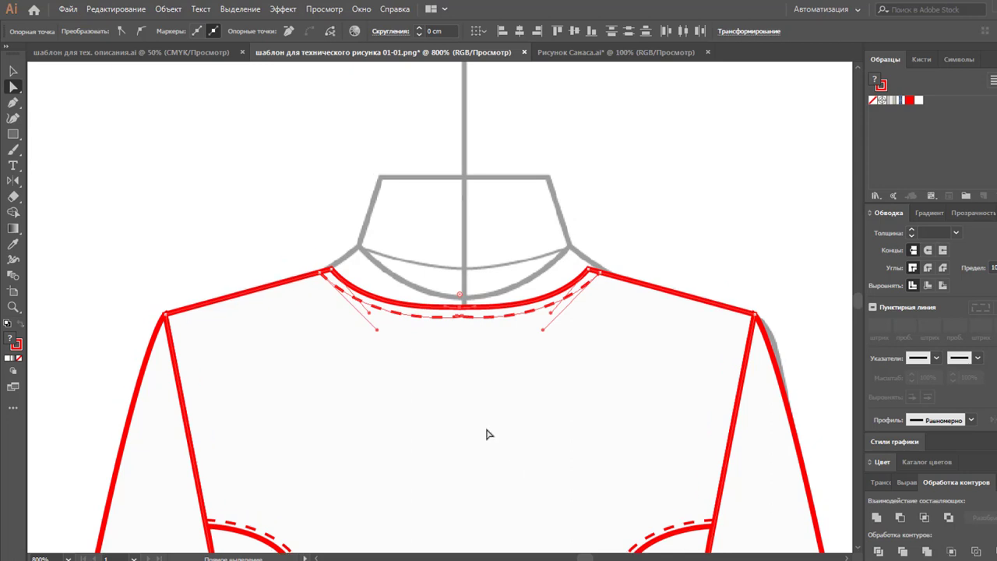
click(551, 318)
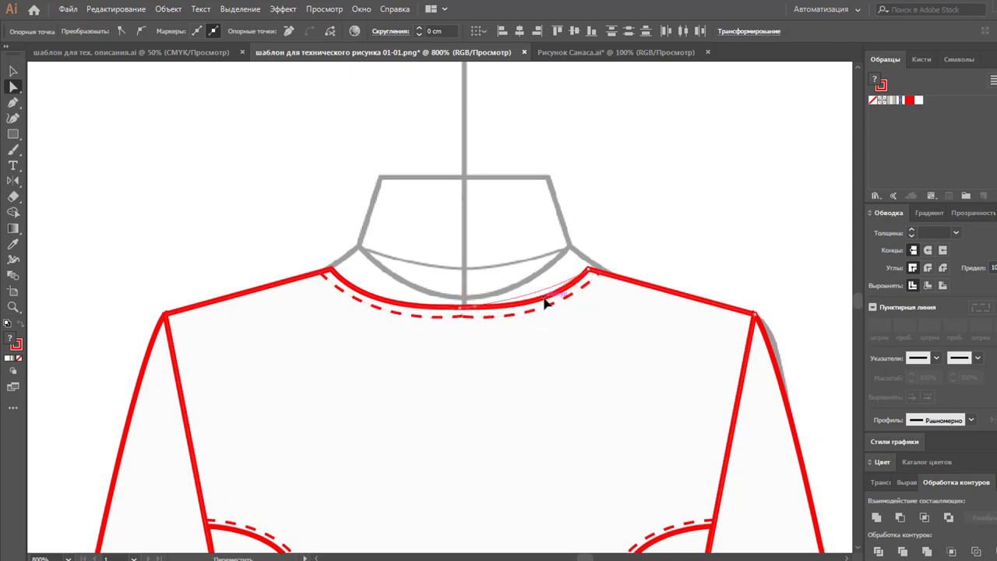
Reshape the dashed neckline stitch line's centre and end handles to follow the new curve
click(543, 306)
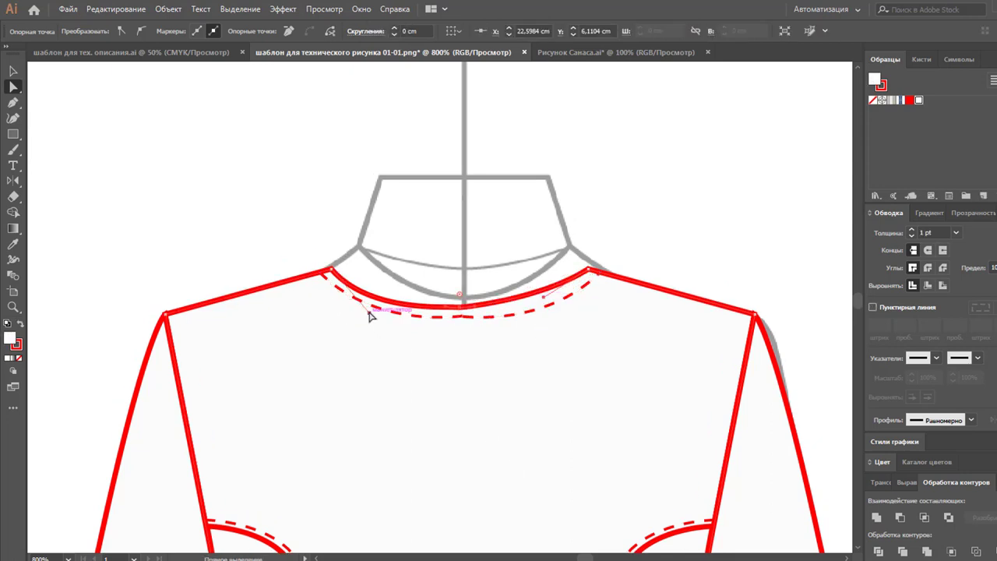
drag(374, 305, 377, 307)
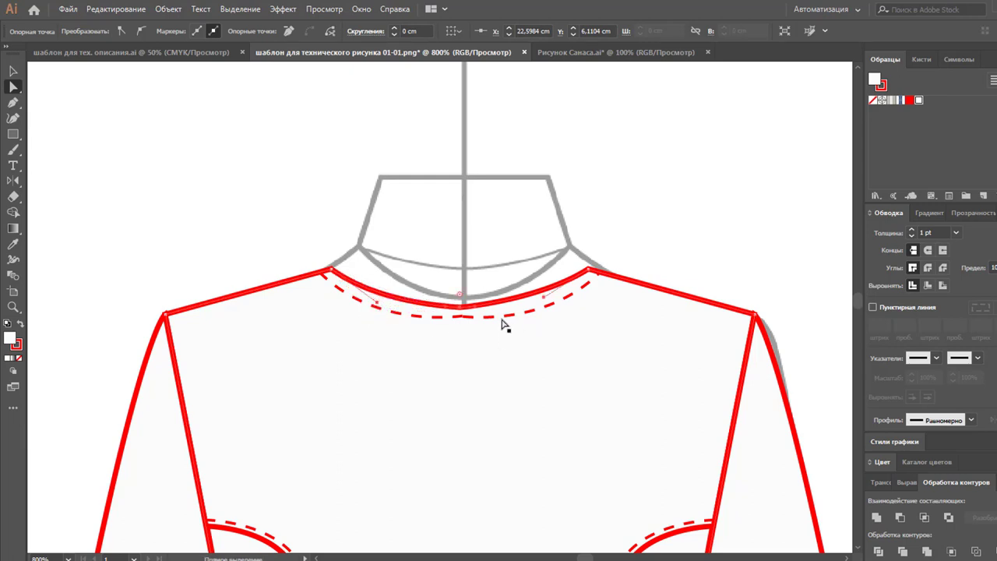
drag(463, 317, 467, 321)
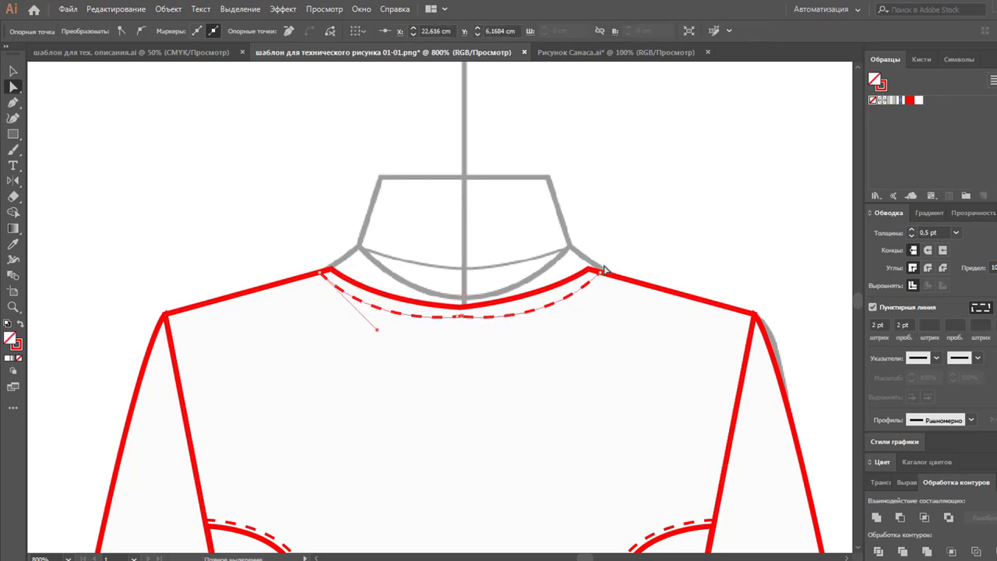
mouse_move(601, 272)
mouse_down()
mouse_move(544, 335)
mouse_move(557, 305)
mouse_up()
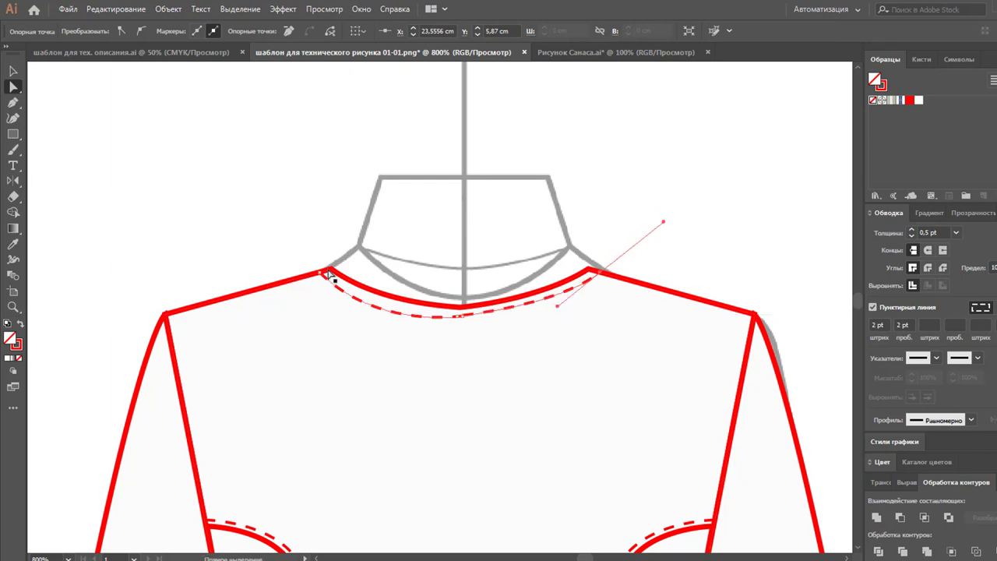
mouse_move(326, 275)
mouse_down()
mouse_move(367, 326)
mouse_move(383, 317)
mouse_up()
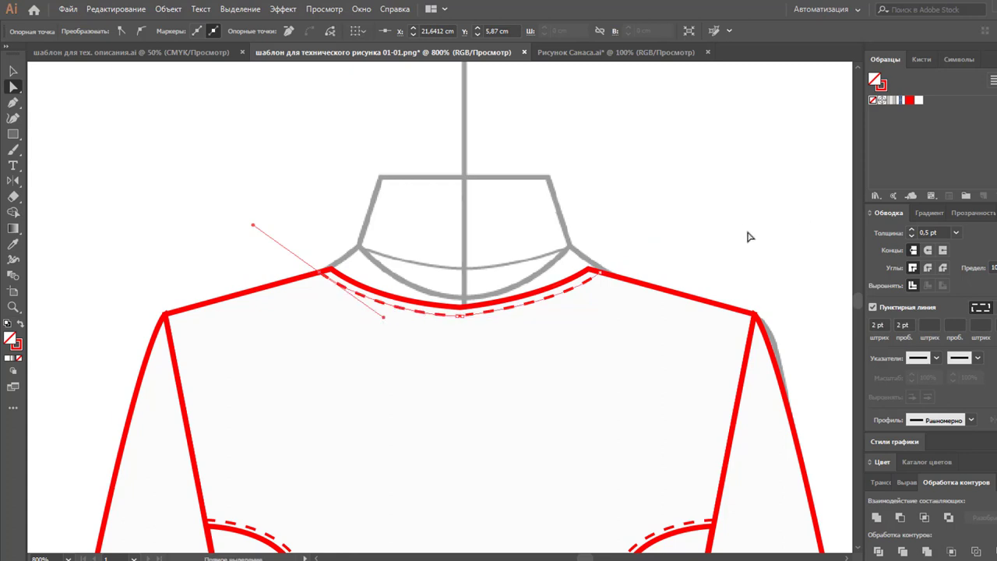
click(794, 246)
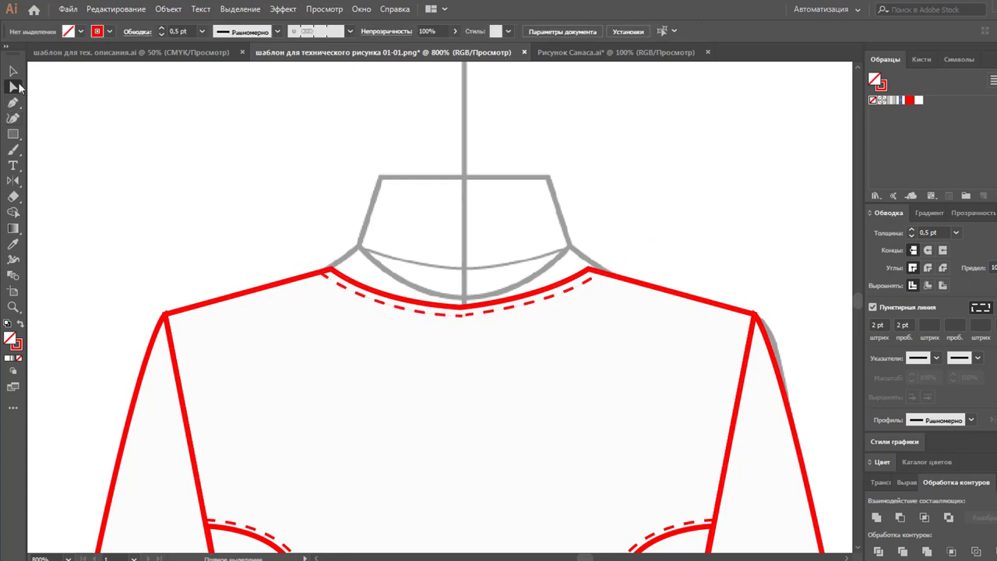
Draw a vertical centre-front line on the right dress from neckline to hem with the Pen tool
key(z)
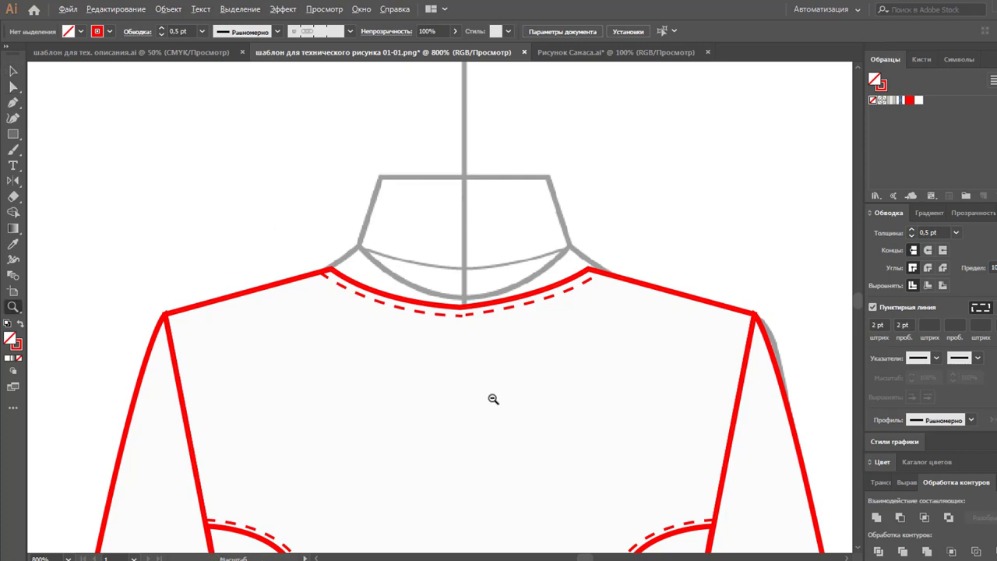
alt+click(493, 399)
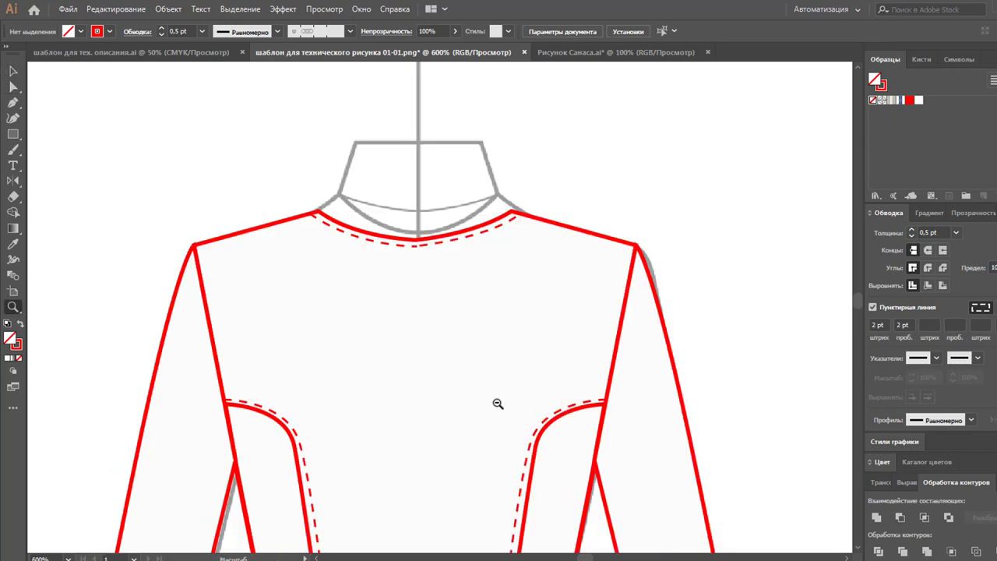
alt+click(419, 356)
alt+click(478, 345)
scroll(485, 344, down, 3)
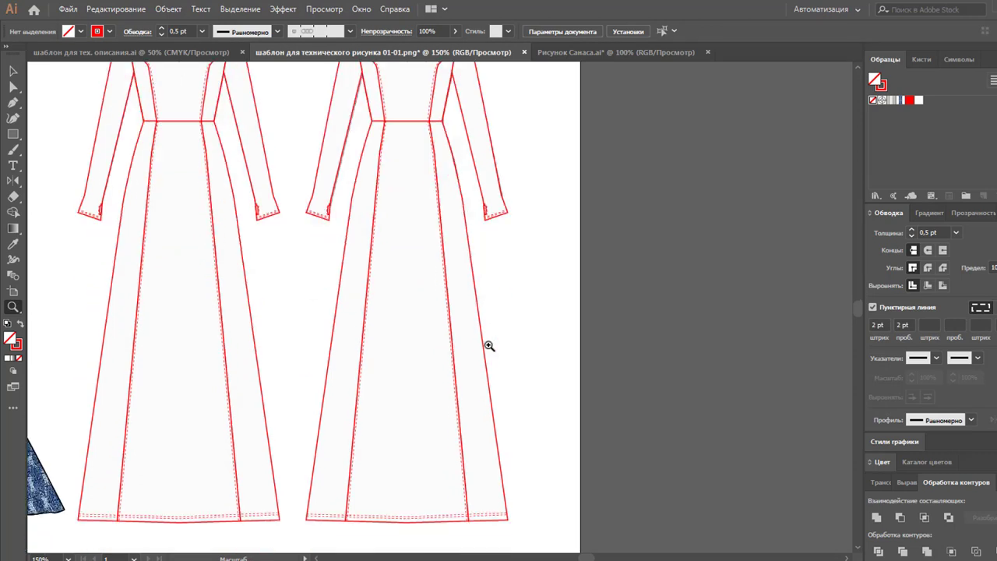
scroll(498, 355, up, 1)
scroll(505, 359, up, 3)
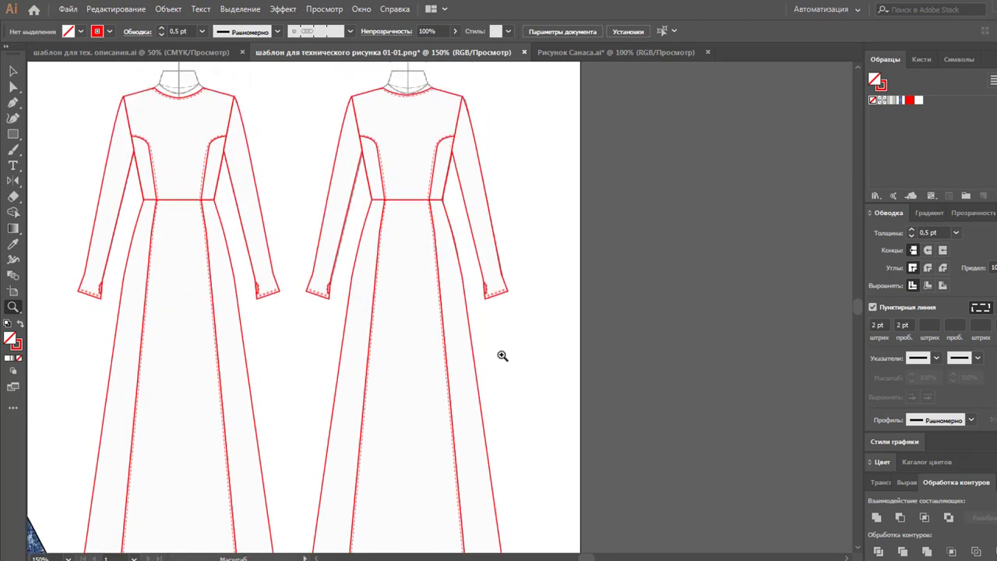
click(13, 102)
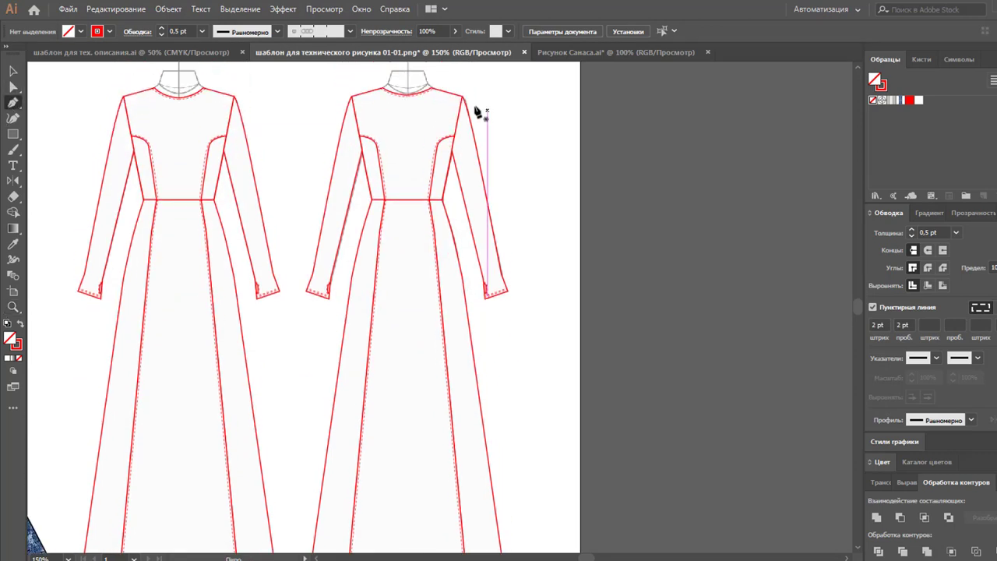
click(407, 95)
scroll(433, 330, down, 2)
scroll(421, 374, down, 1)
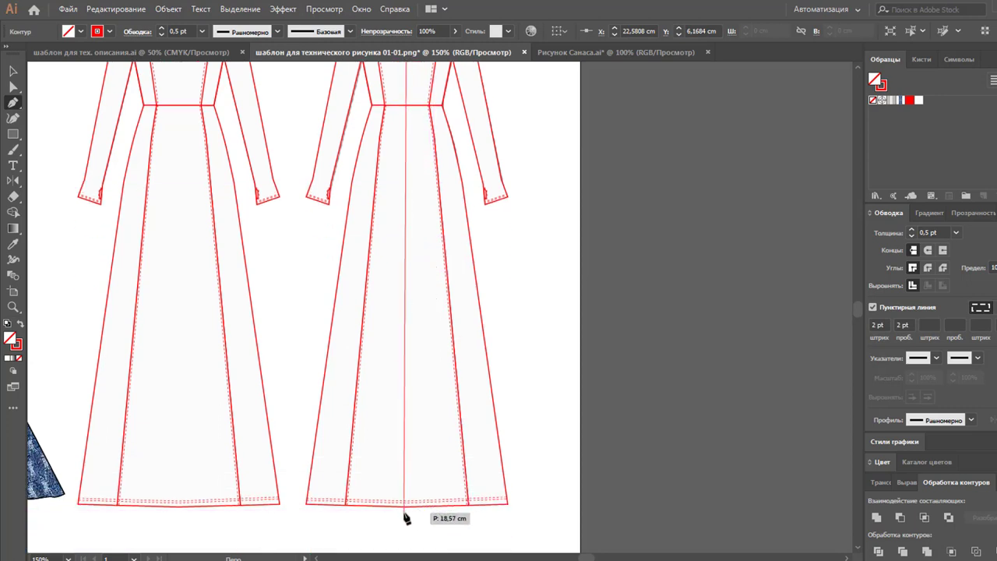
click(406, 507)
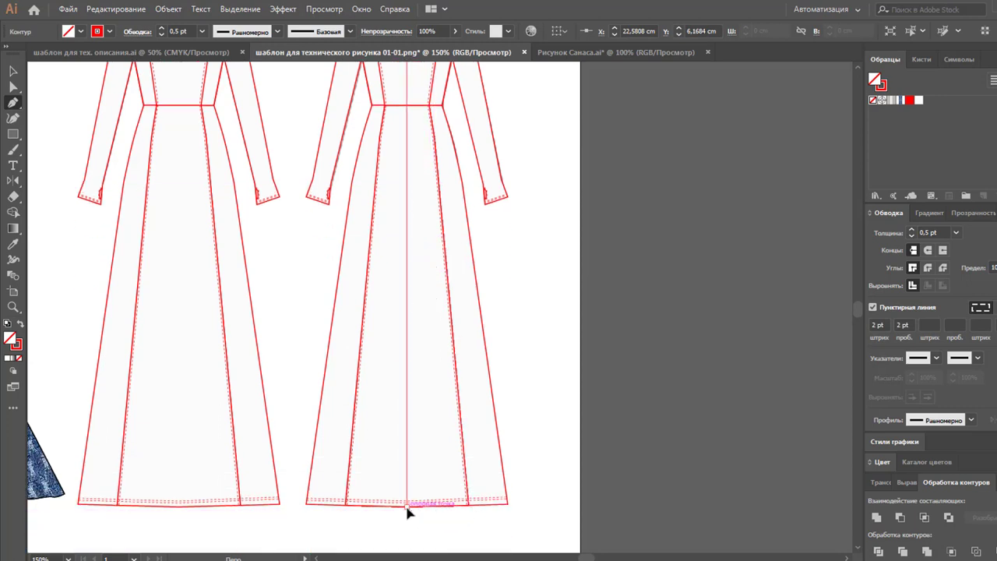
ctrl+click(455, 538)
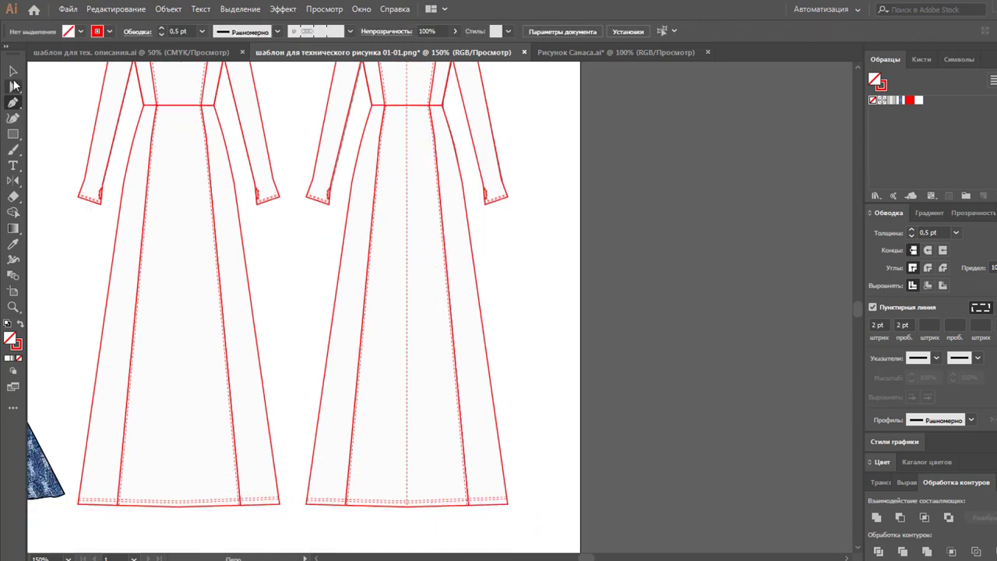
Give the new centre line the solid seam style using the Eyedropper
key(v)
click(406, 161)
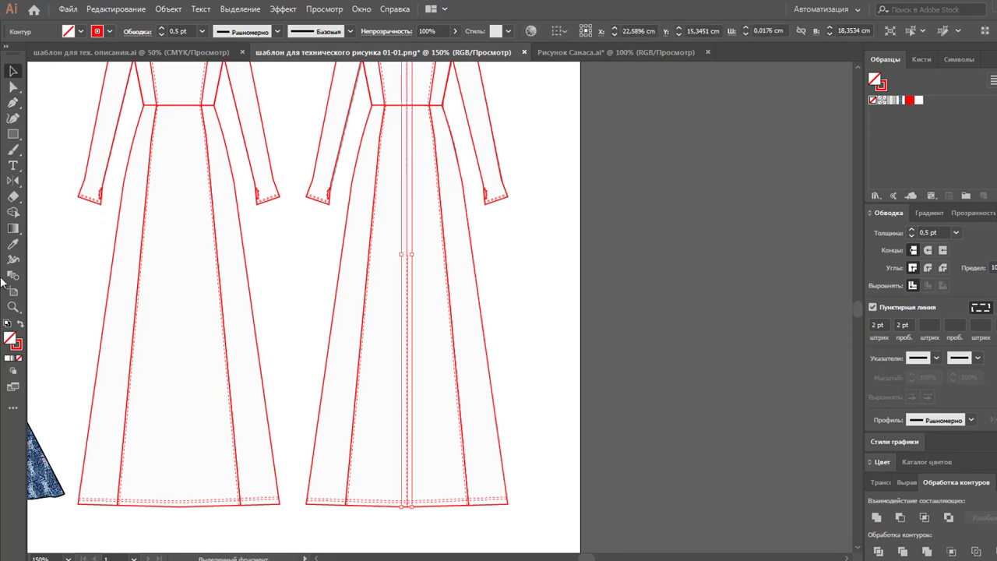
key(i)
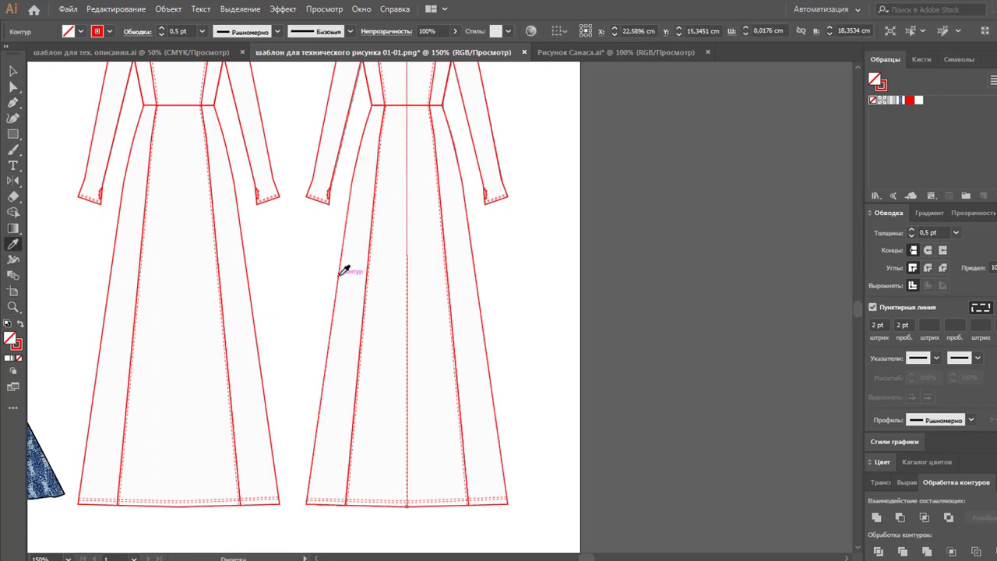
click(340, 273)
scroll(399, 240, up, 2)
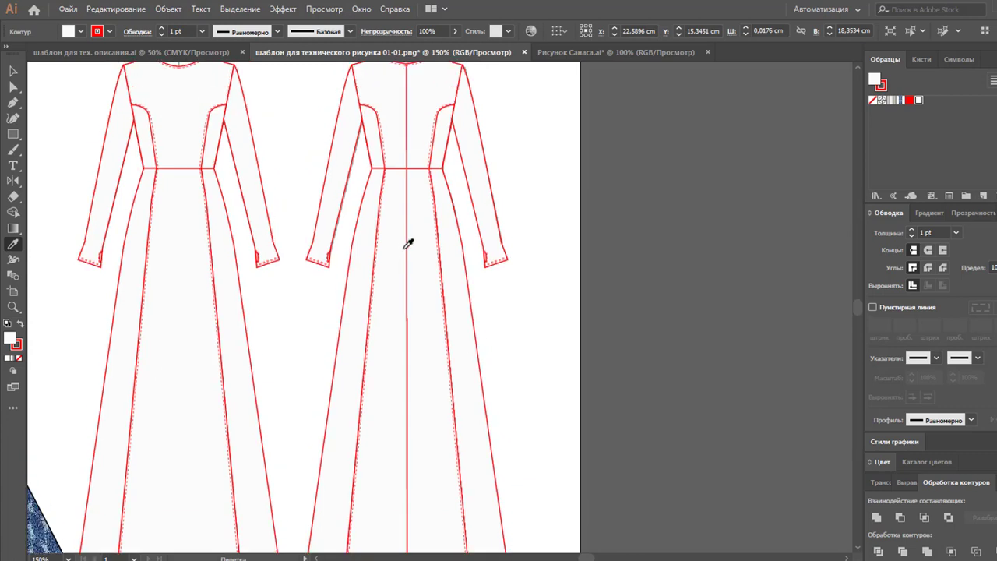
scroll(408, 233, up, 1)
scroll(410, 210, up, 1)
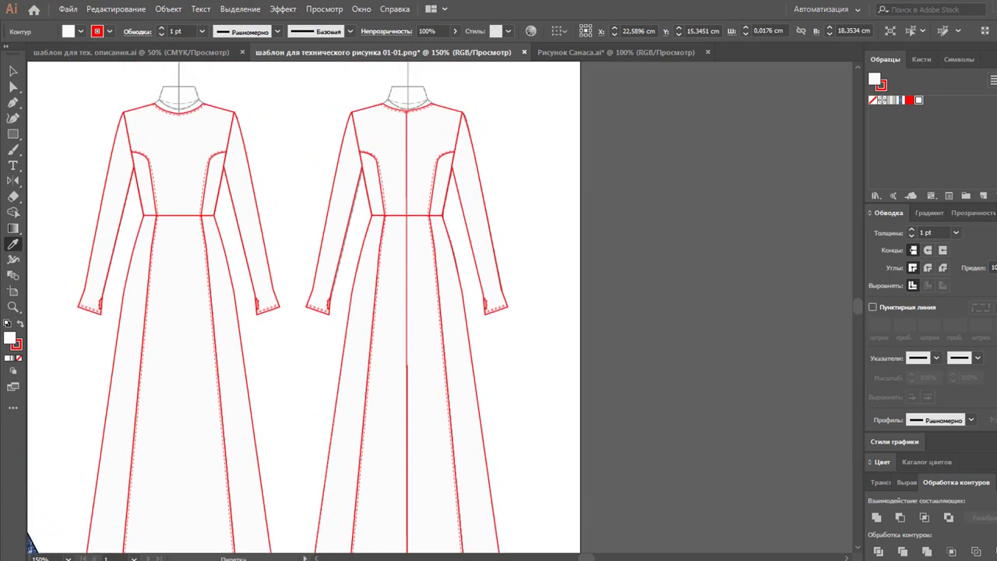
key(z)
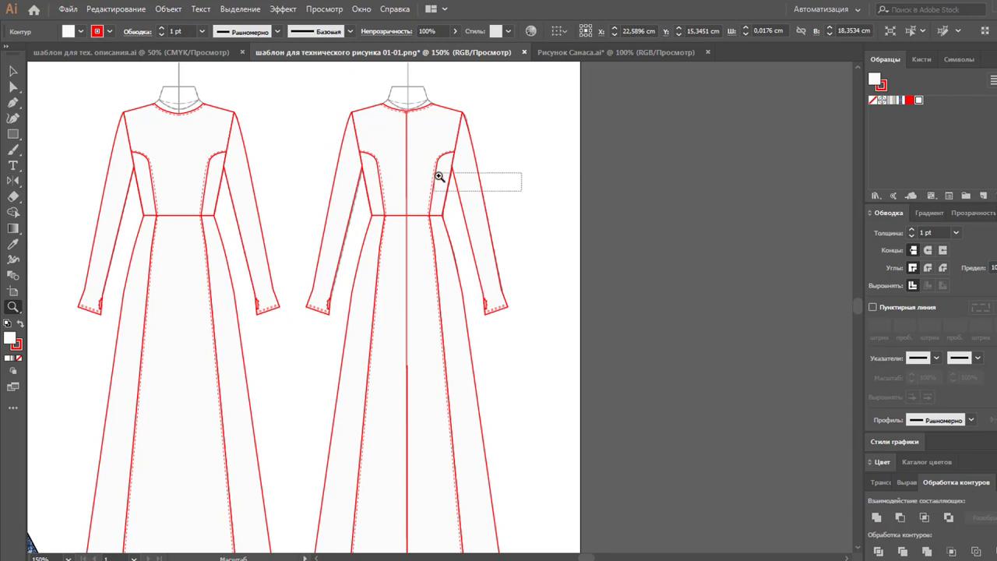
Fit the artboard in the window, then marquee-select and deselect the right dress flat
drag(522, 192, 556, 169)
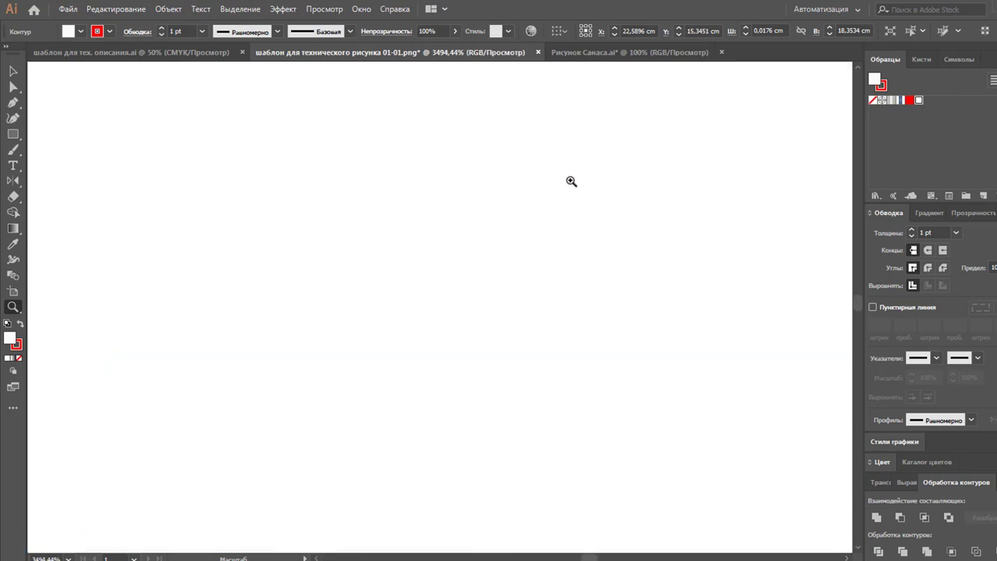
key(ctrl+0)
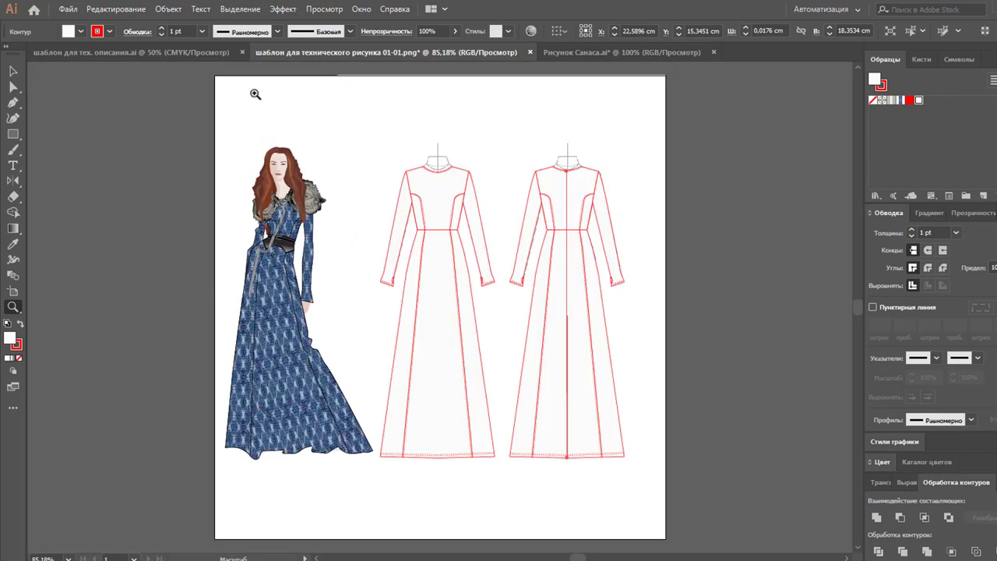
click(11, 72)
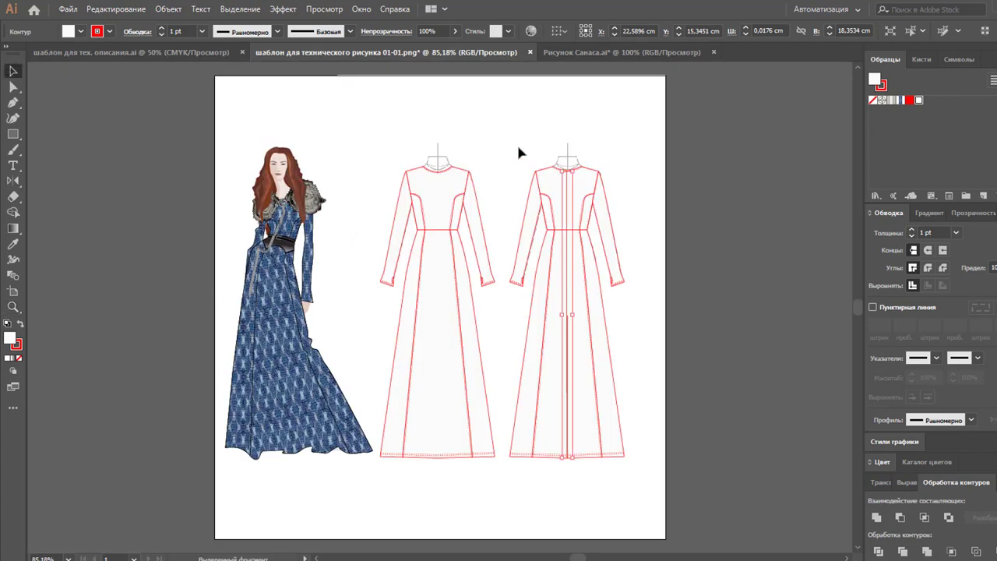
drag(511, 147, 634, 479)
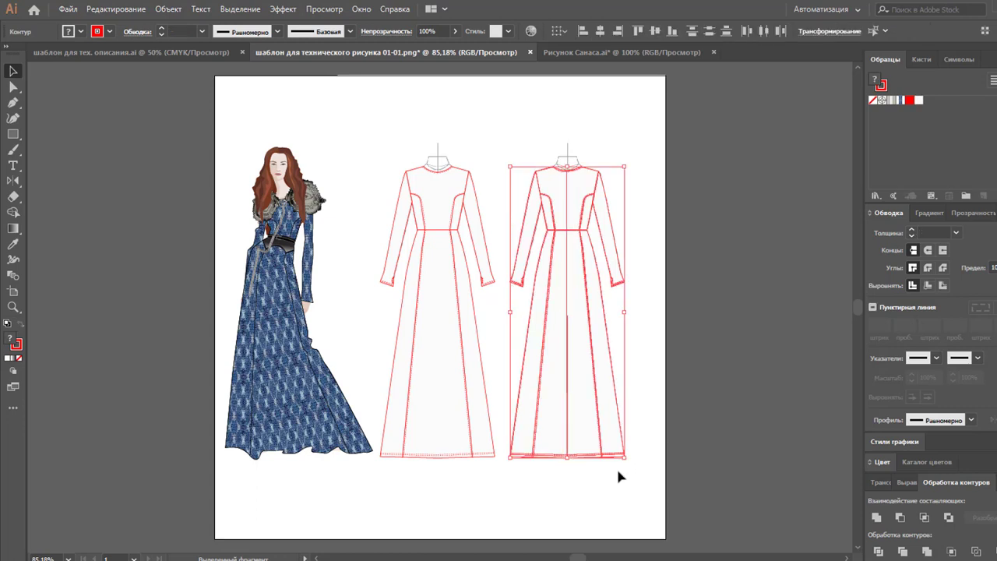
click(696, 432)
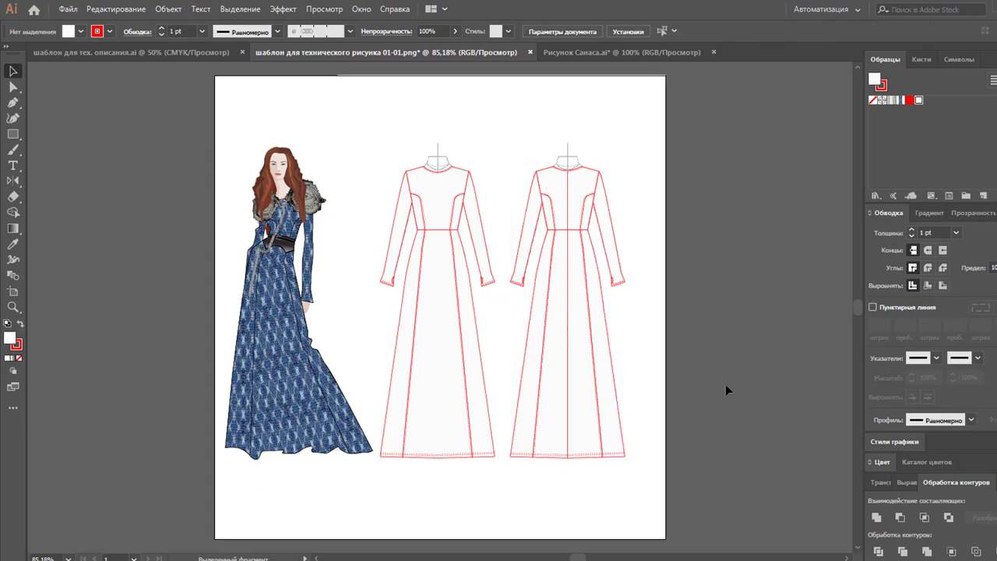
Zoom in on the right dress's bodice to 600%
click(13, 308)
click(569, 219)
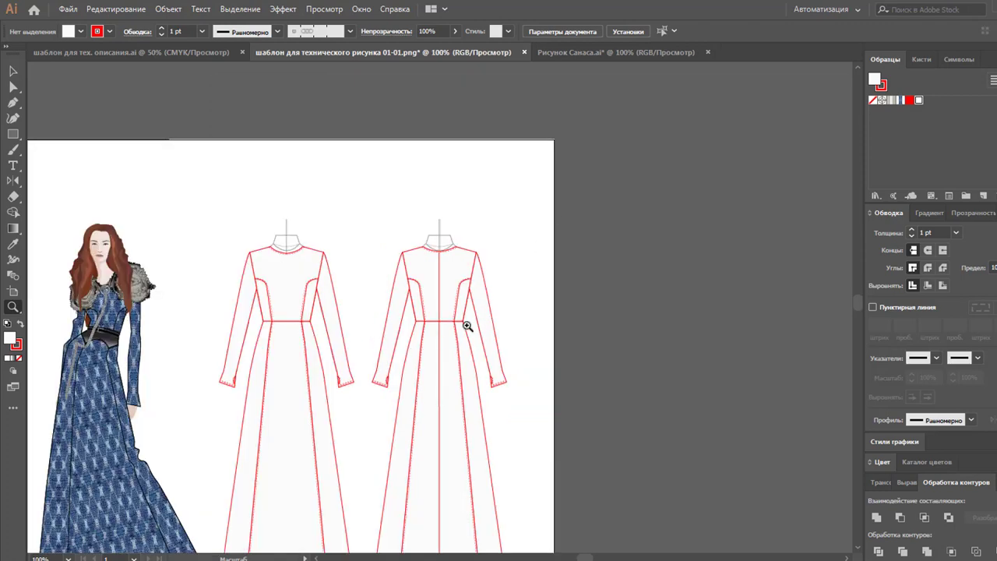
click(444, 315)
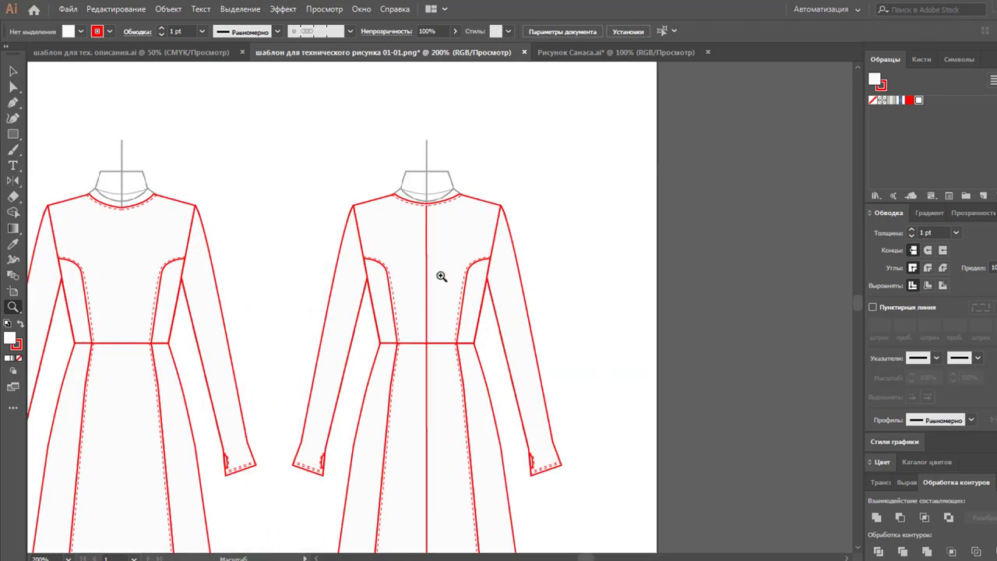
click(441, 278)
click(421, 330)
click(374, 343)
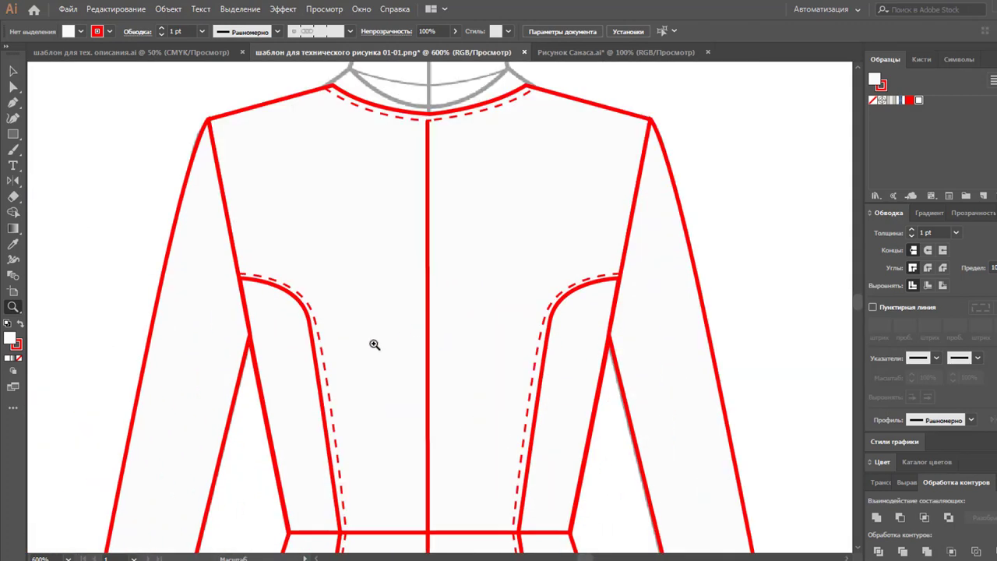
Reshape the left side-panel seam curve with Direct Selection
click(13, 87)
mouse_move(341, 289)
mouse_down()
mouse_move(300, 336)
mouse_move(303, 315)
mouse_move(303, 337)
mouse_move(303, 326)
mouse_up()
click(320, 327)
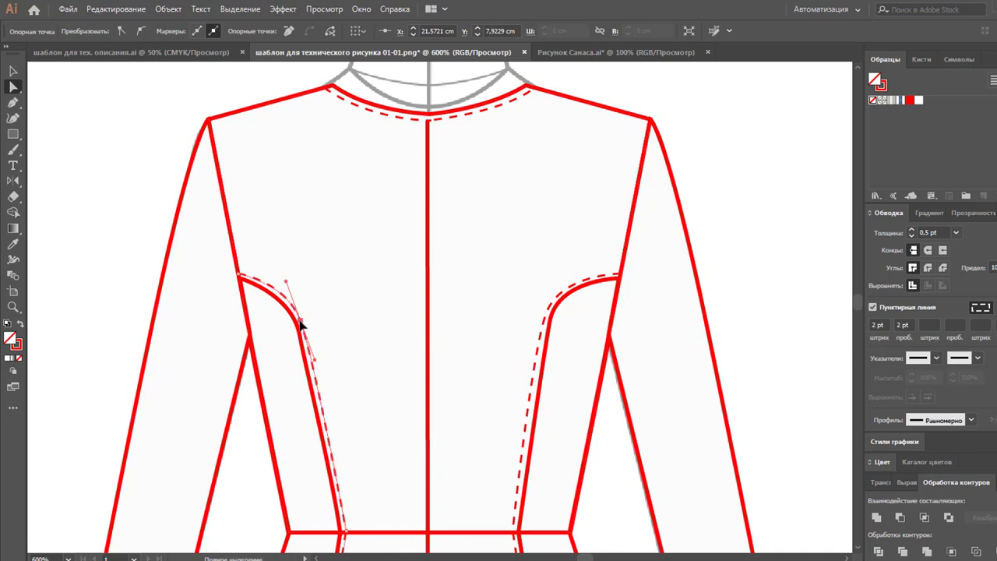
click(615, 452)
Delete the right-side seam curve and its dashed topstitch line
click(12, 72)
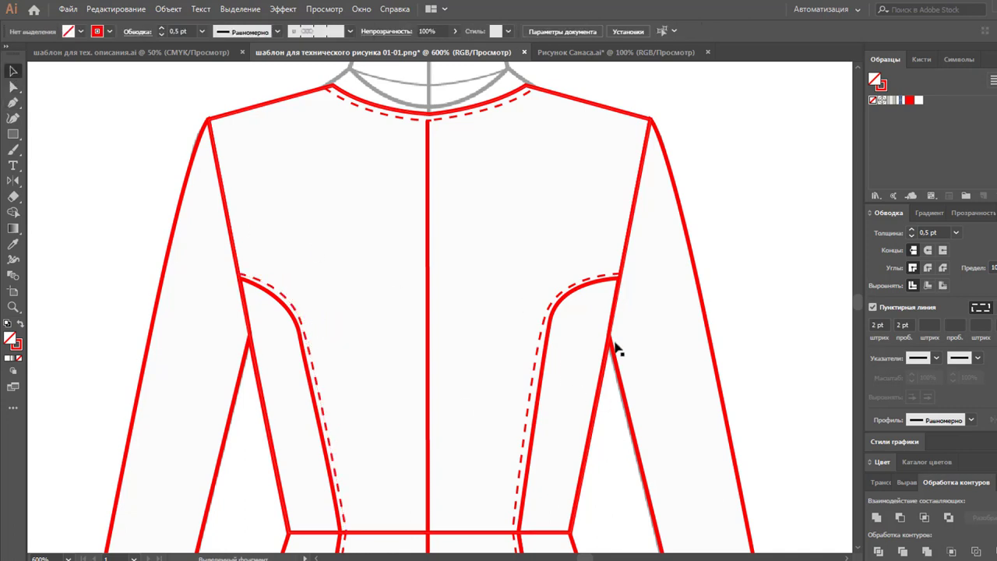
click(576, 291)
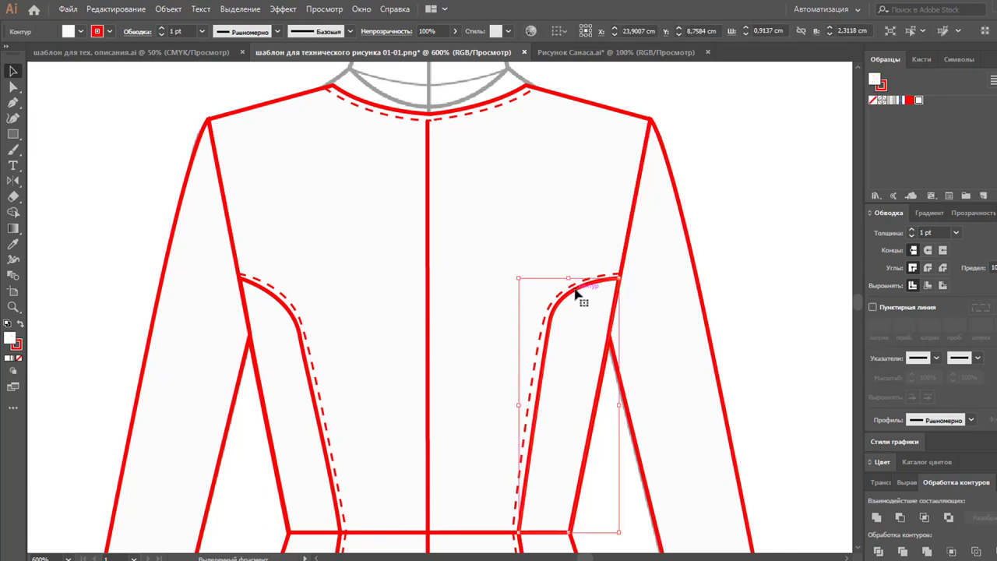
key(Delete)
click(576, 291)
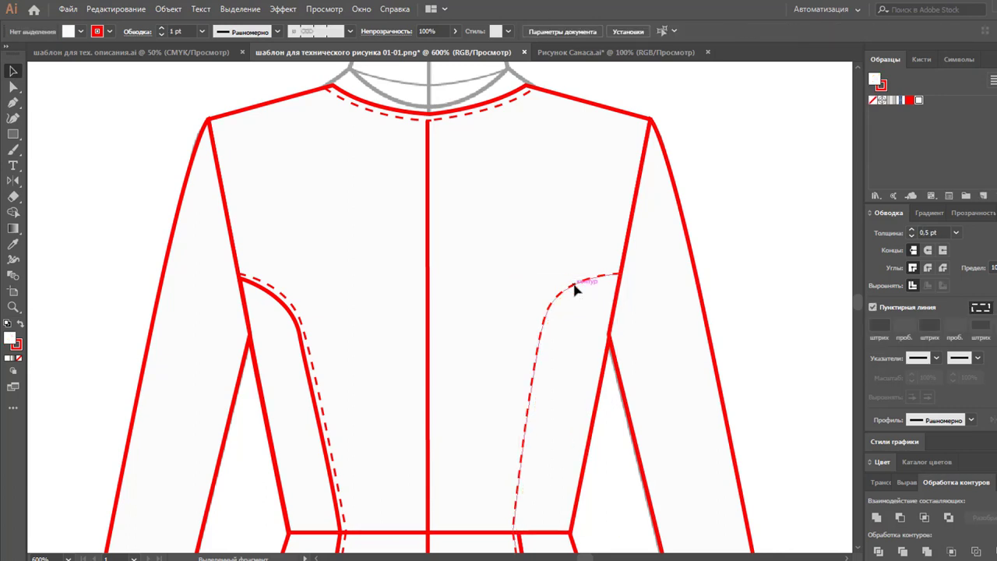
key(Delete)
Refine the left seam curve and move the dashed topstitching to follow it
click(12, 88)
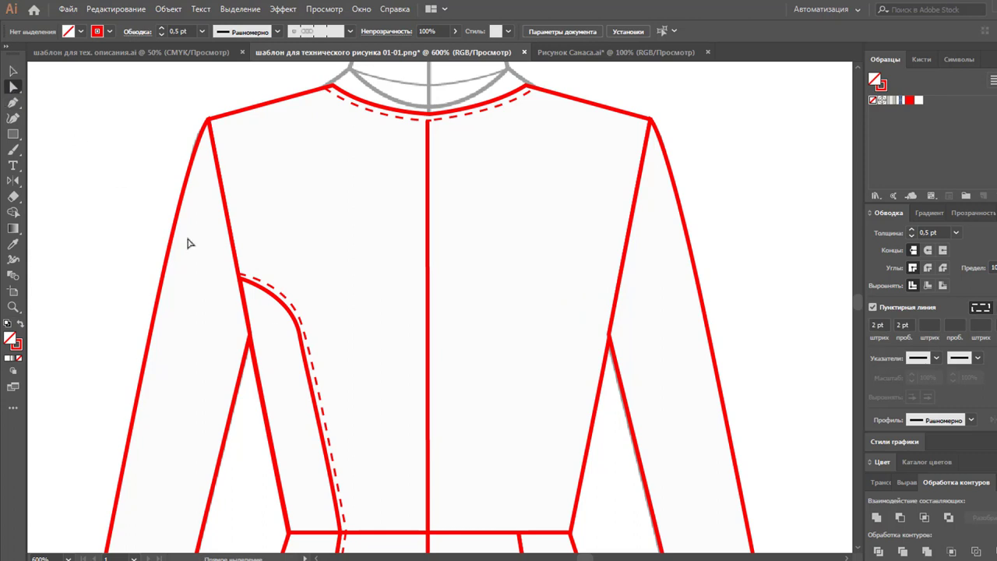
mouse_move(296, 327)
mouse_down()
mouse_move(300, 355)
mouse_move(299, 339)
mouse_up()
click(307, 338)
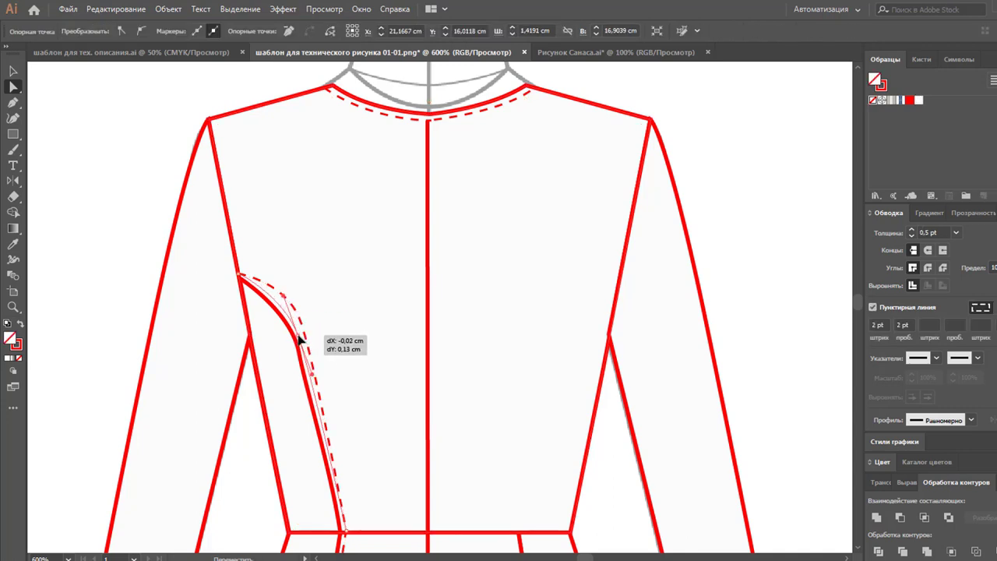
mouse_move(299, 340)
mouse_down()
mouse_move(311, 357)
mouse_move(297, 365)
mouse_move(296, 345)
mouse_move(306, 404)
mouse_up()
click(297, 342)
click(305, 378)
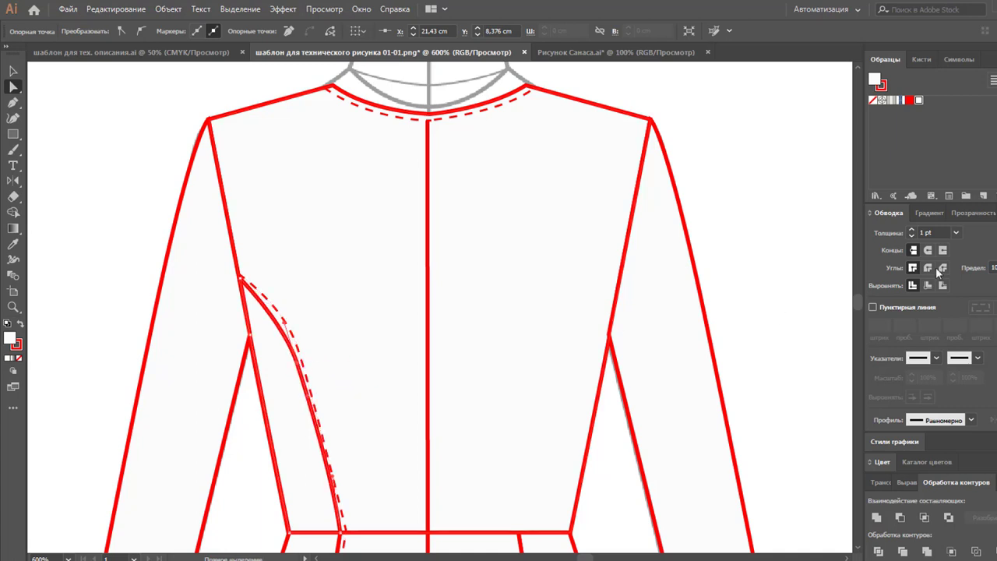
Set the layer colour of Слой 2 to Green in Layer Options
key(F7)
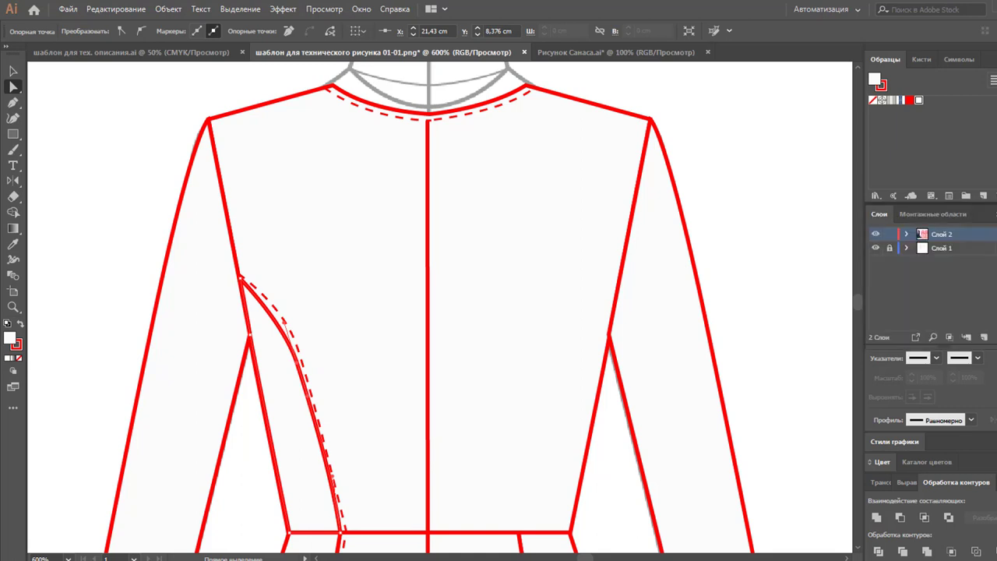
double_click(971, 237)
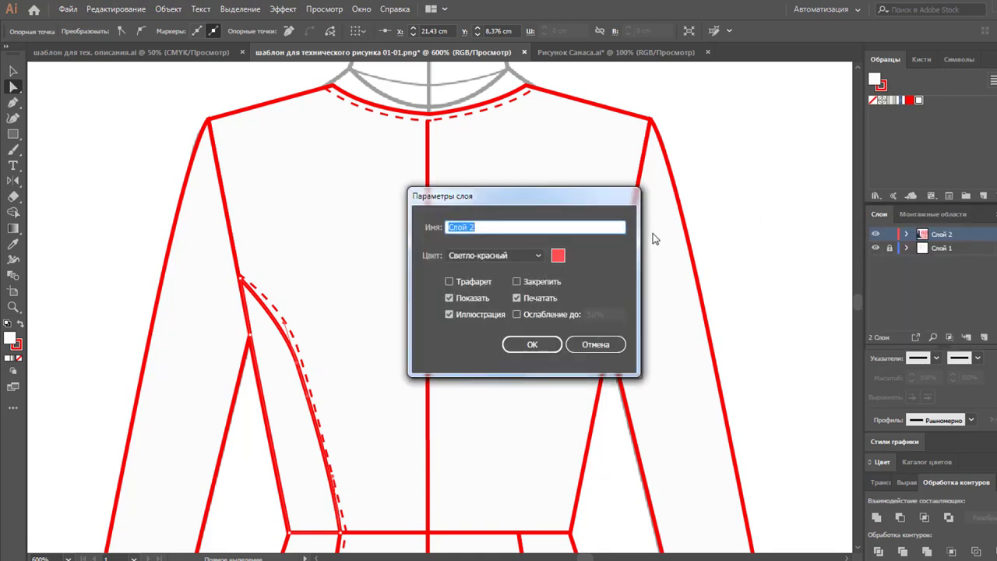
click(537, 254)
click(503, 285)
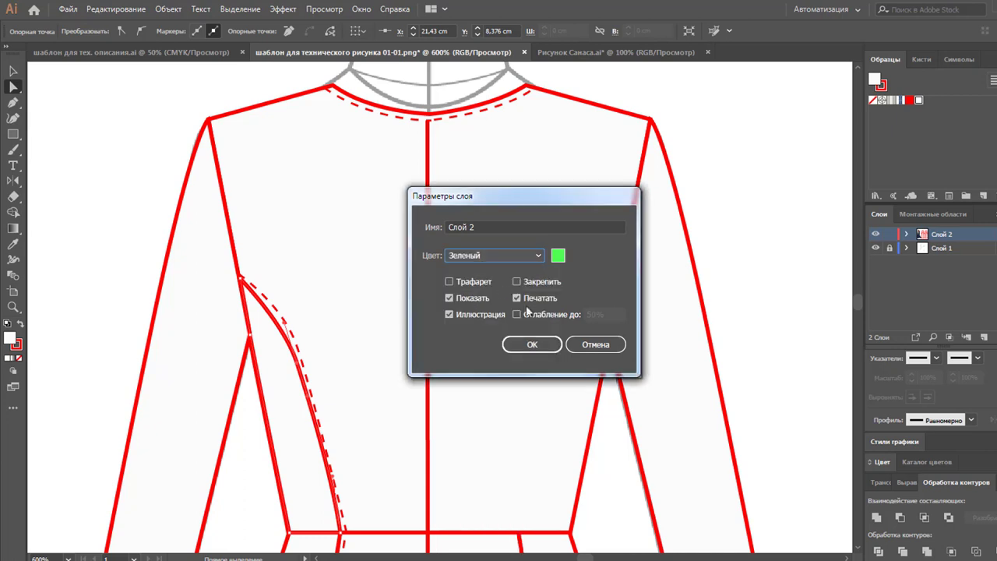
click(532, 344)
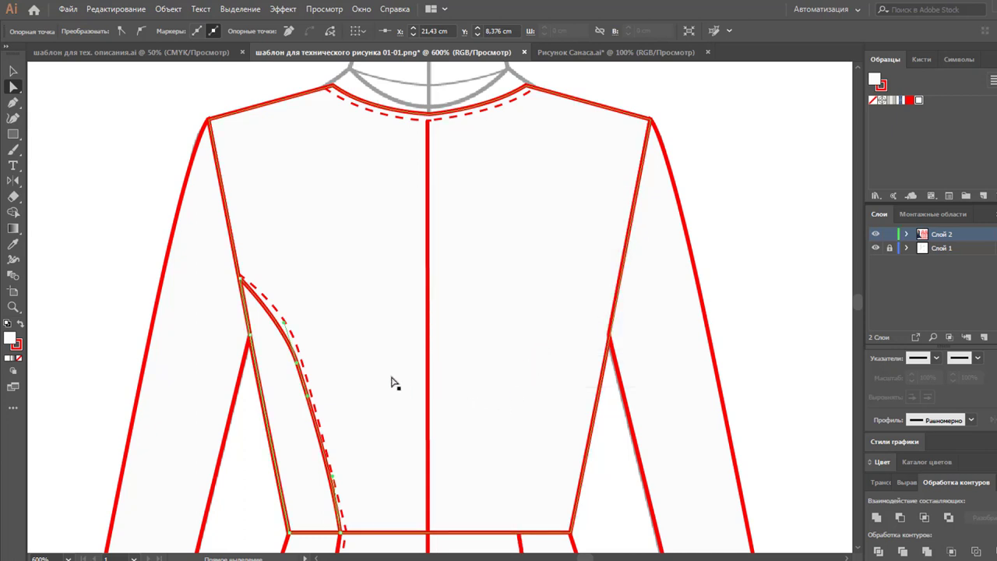
Drag and nudge the dashed curve's anchor down so it hugs the seam
click(298, 343)
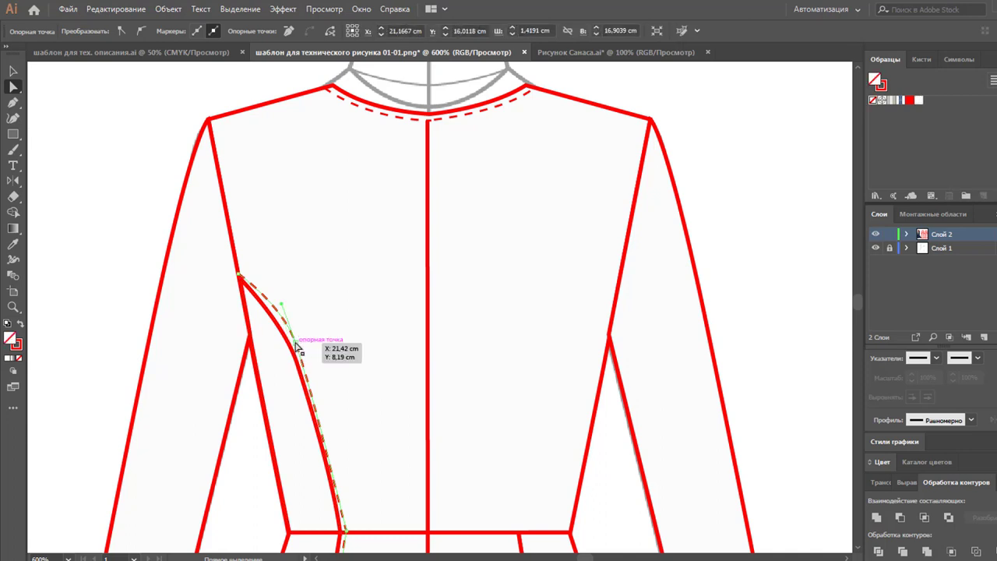
mouse_move(298, 345)
mouse_down()
mouse_move(305, 366)
mouse_move(304, 353)
mouse_up()
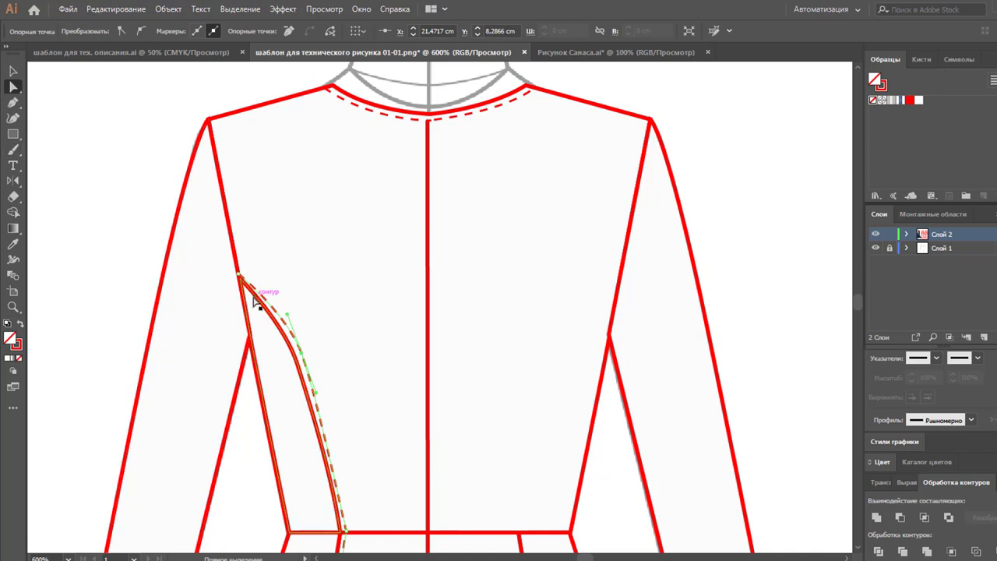
key(Down)
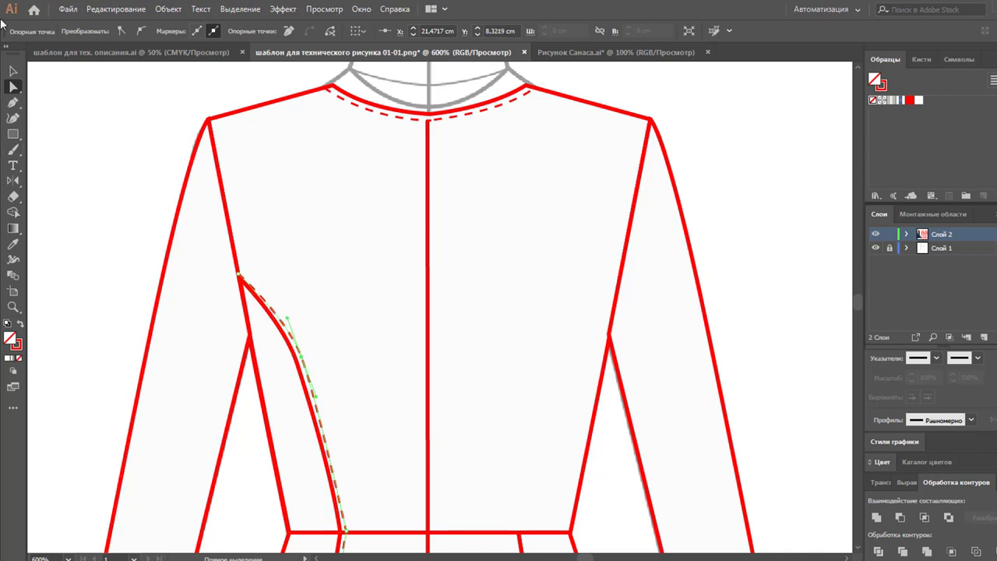
Reflect a copy of the left side panel and topstitching across the centre seam onto the right
click(13, 71)
click(263, 373)
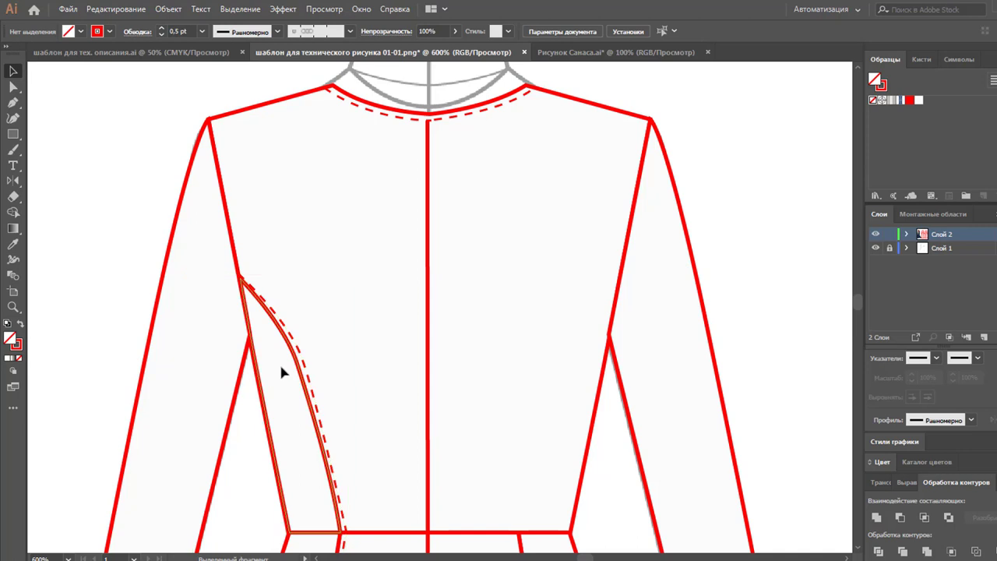
click(297, 356)
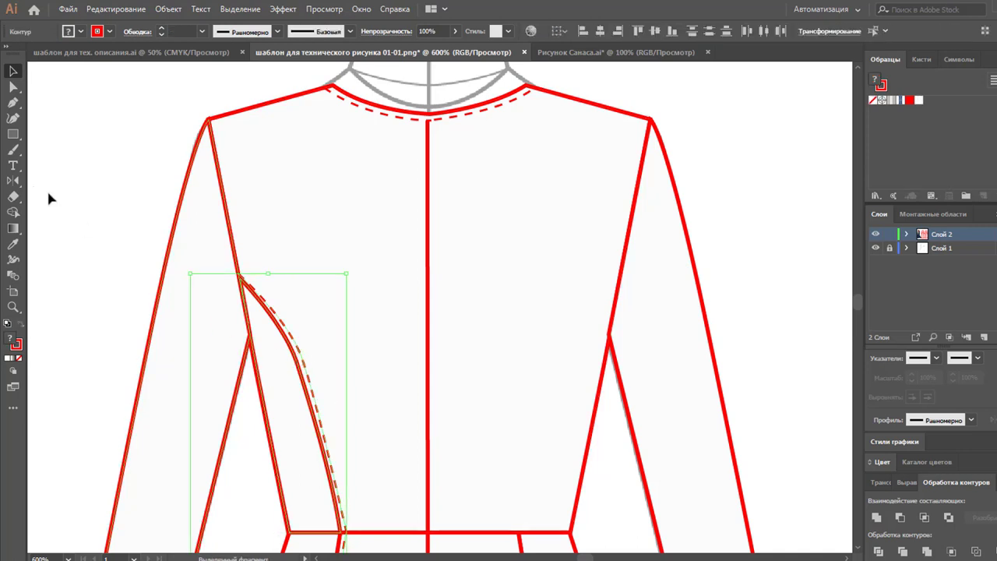
click(12, 181)
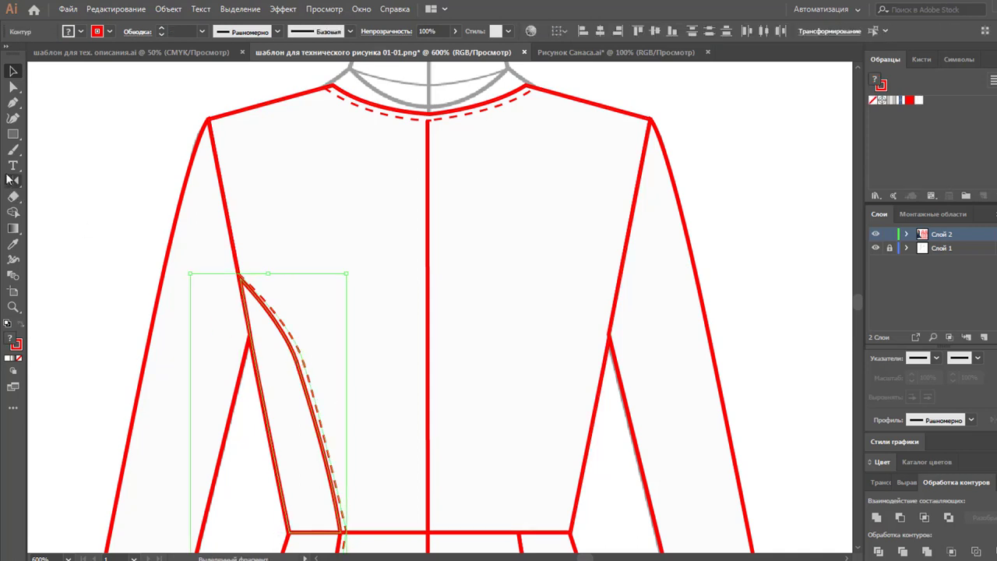
click(427, 374)
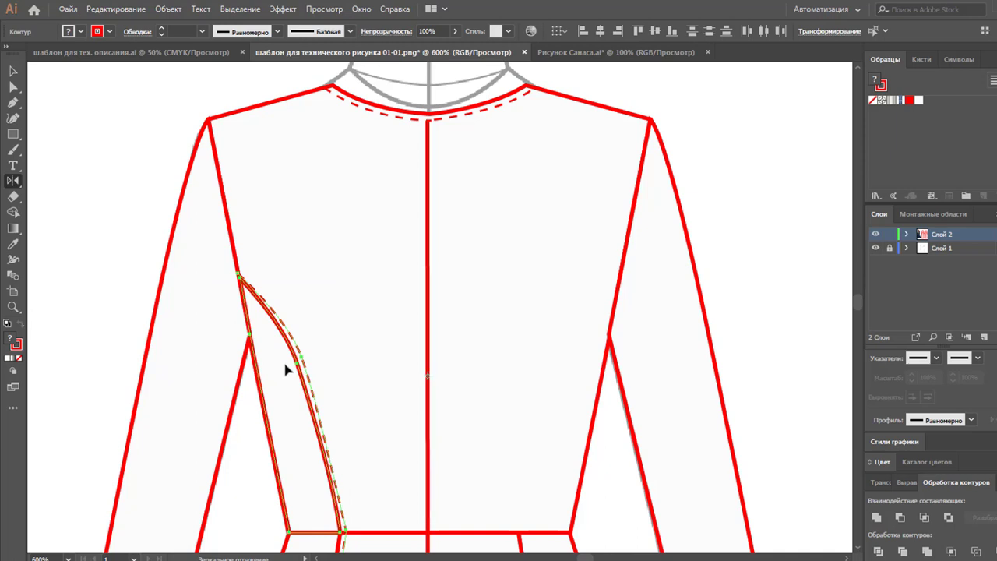
drag(285, 364, 516, 418)
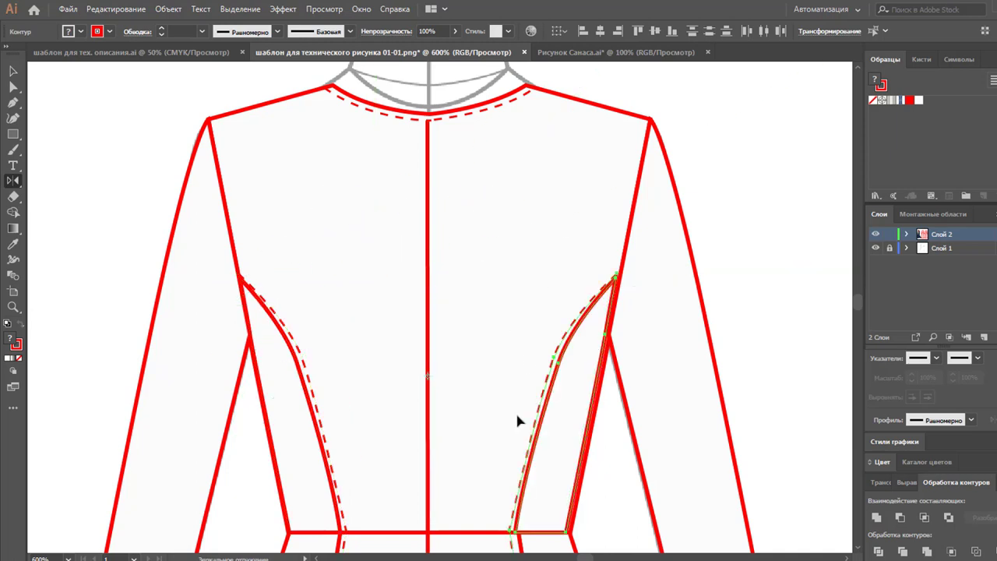
key(Right)
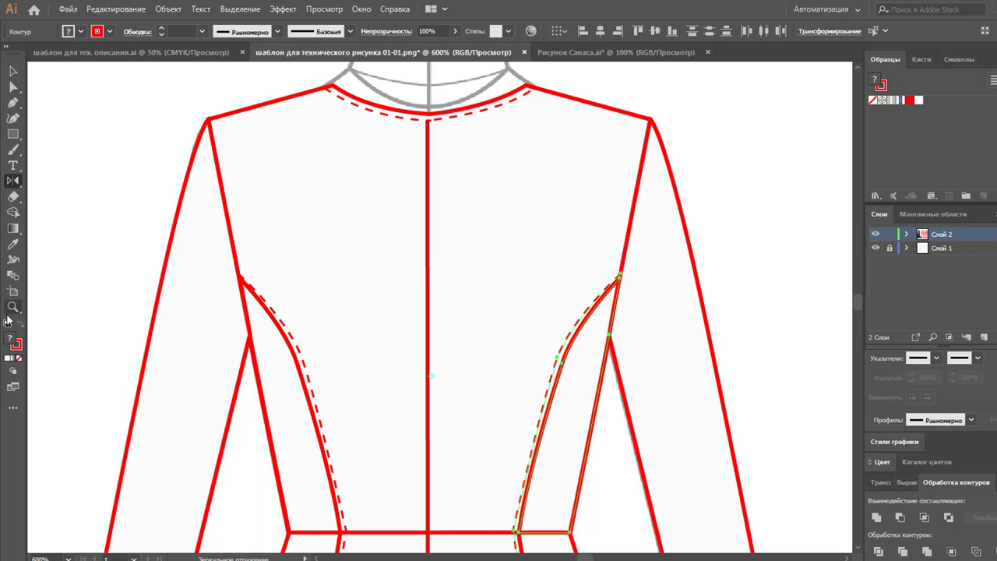
click(13, 70)
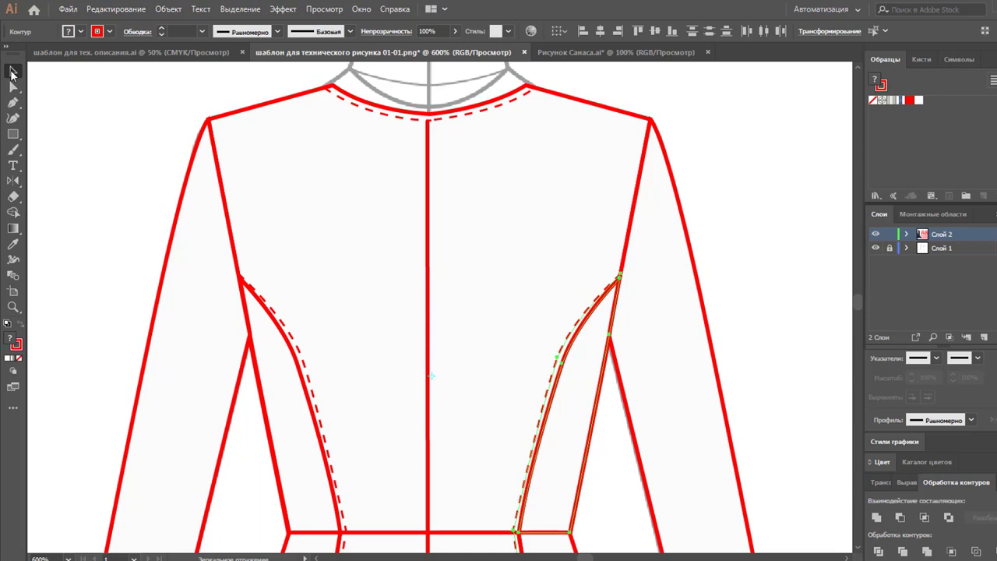
click(126, 177)
click(13, 306)
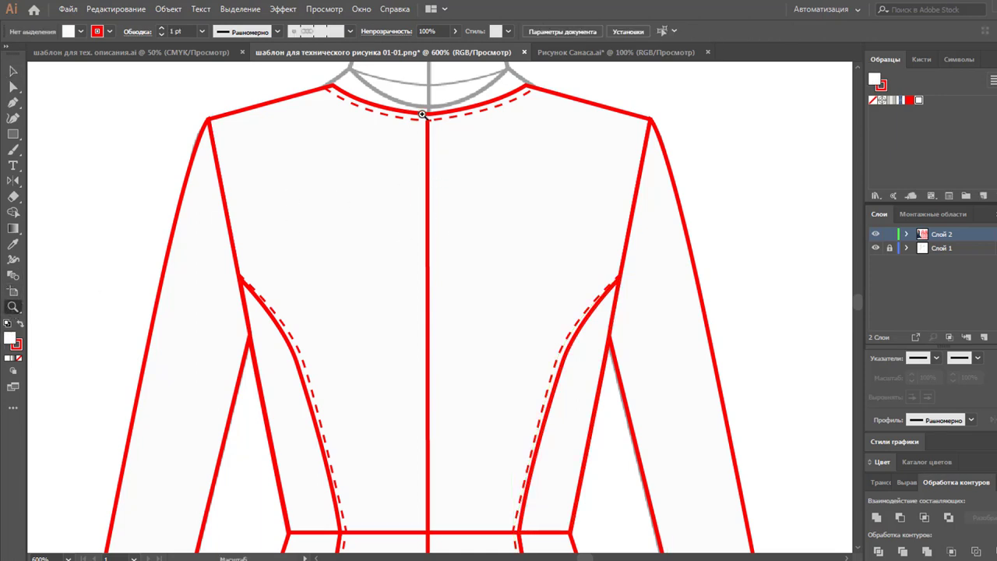
Extend the centre seam up to the neckline and draw a circle at their junction
drag(423, 121, 439, 147)
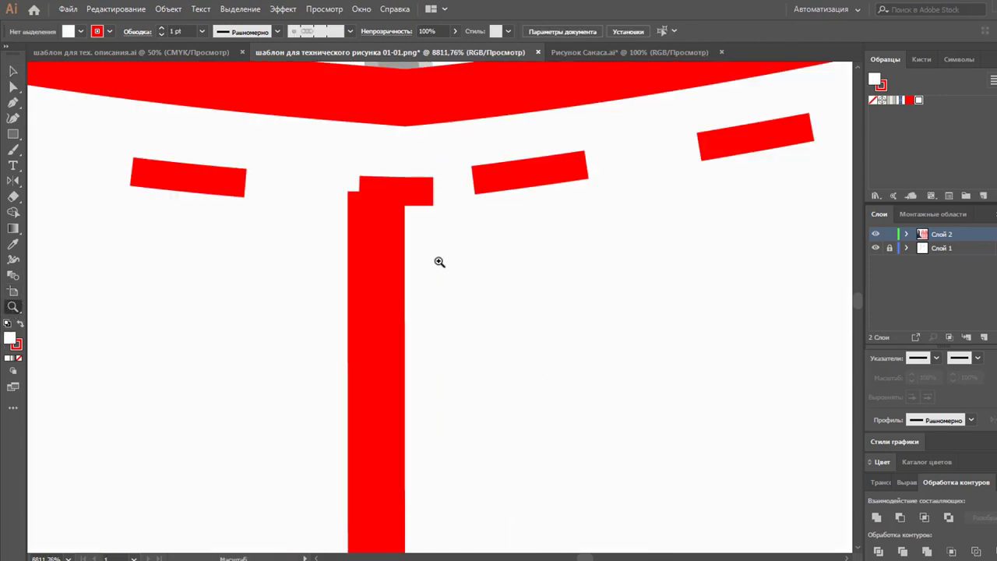
click(13, 87)
drag(375, 194, 376, 113)
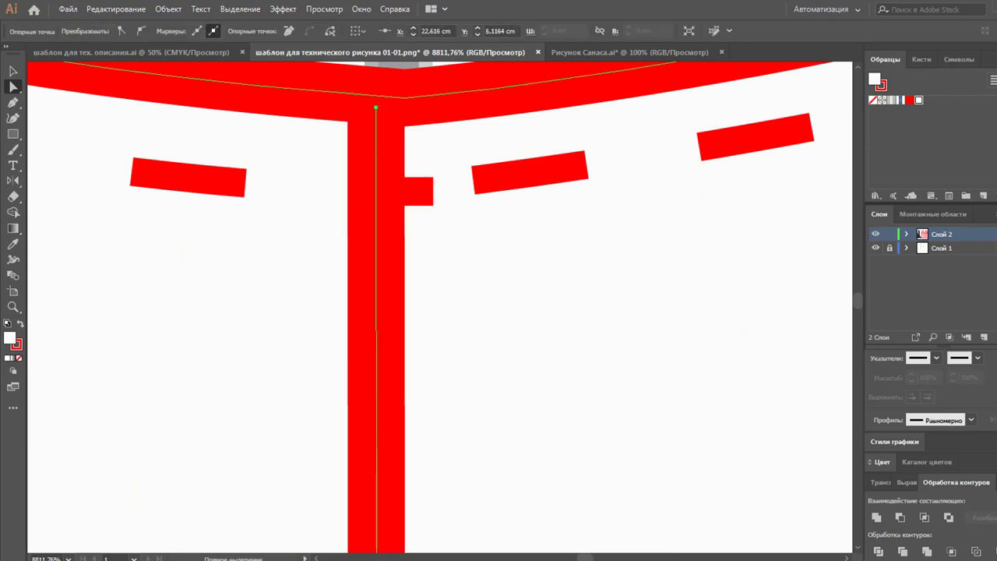
key(v)
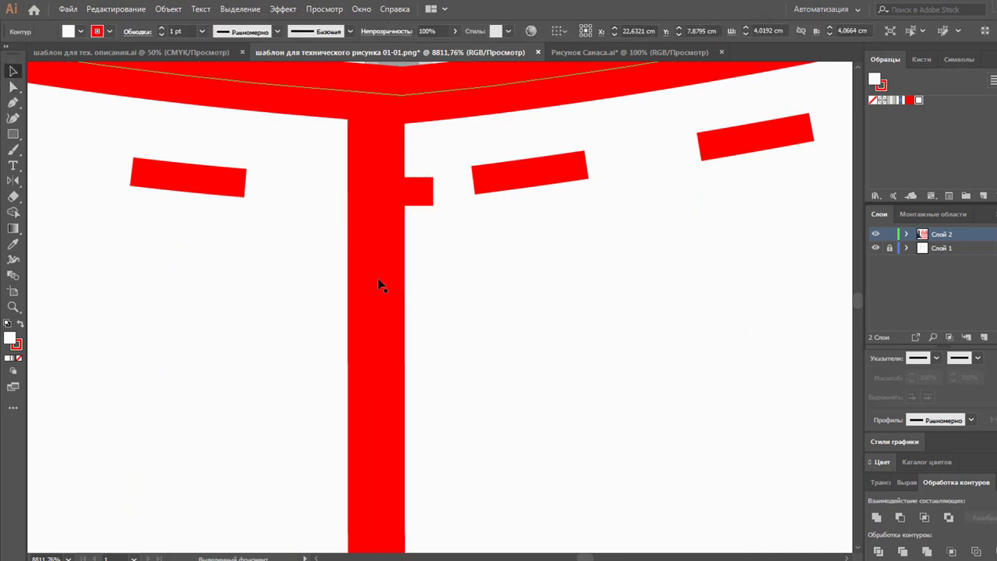
click(375, 285)
mouse_move(382, 288)
mouse_down()
mouse_move(399, 293)
mouse_move(384, 278)
mouse_up()
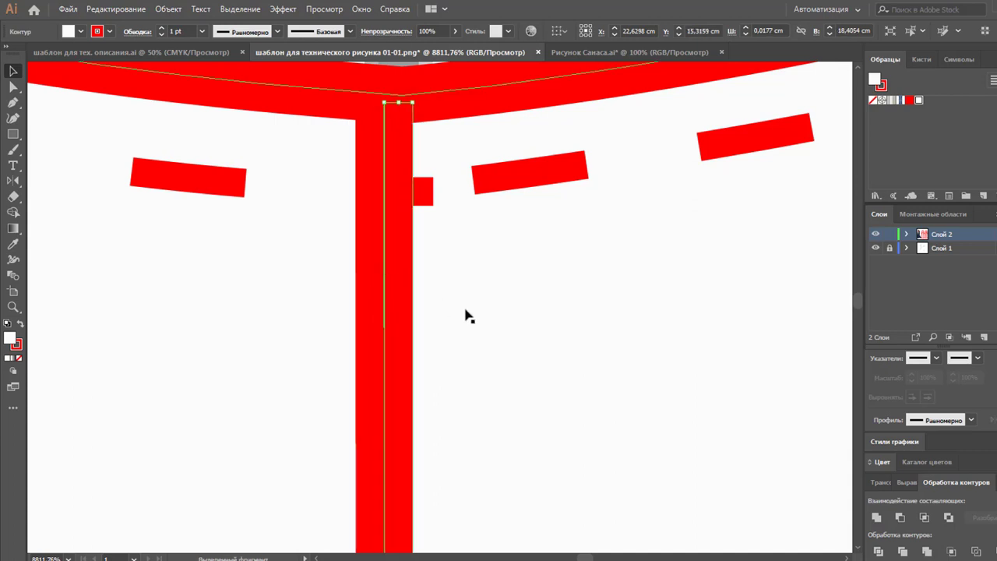
click(267, 184)
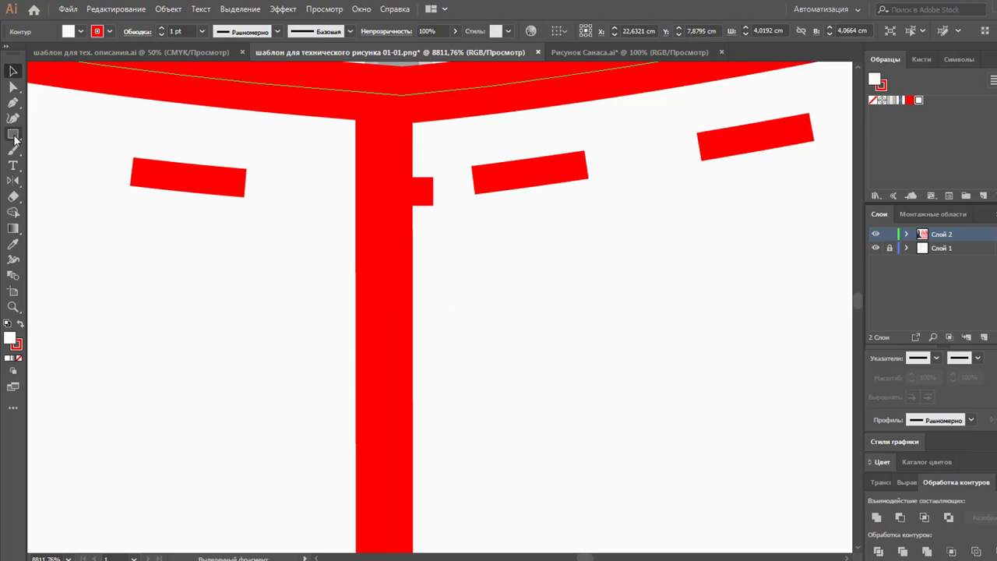
drag(12, 133, 78, 148)
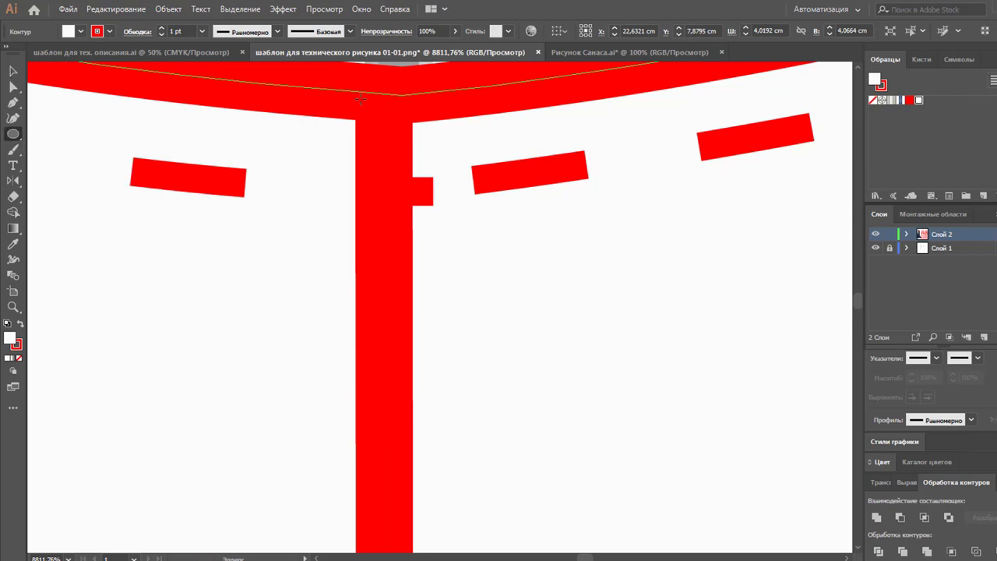
drag(387, 134, 418, 164)
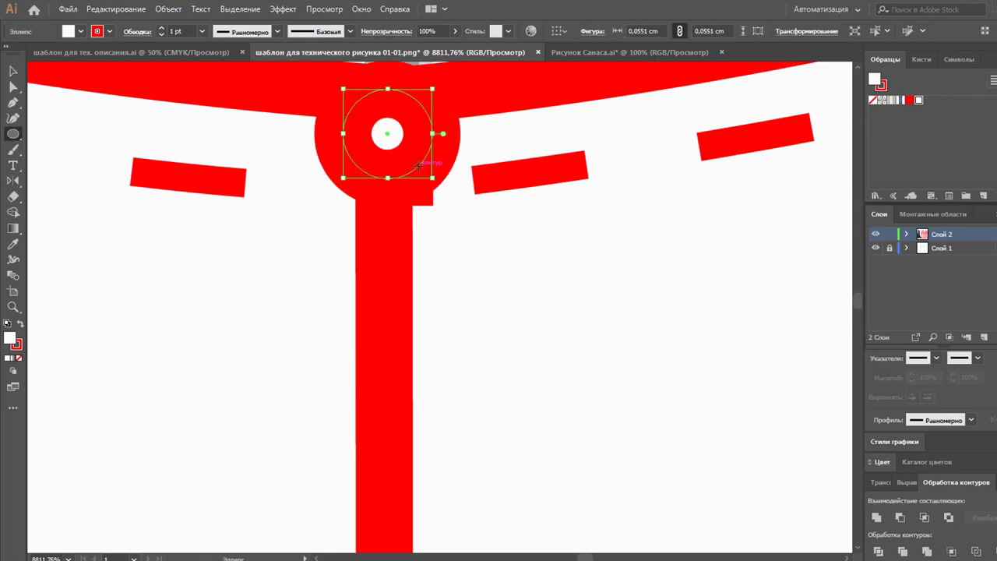
Set the neckline circle's stroke weight to 0.5 pt
click(200, 31)
click(213, 57)
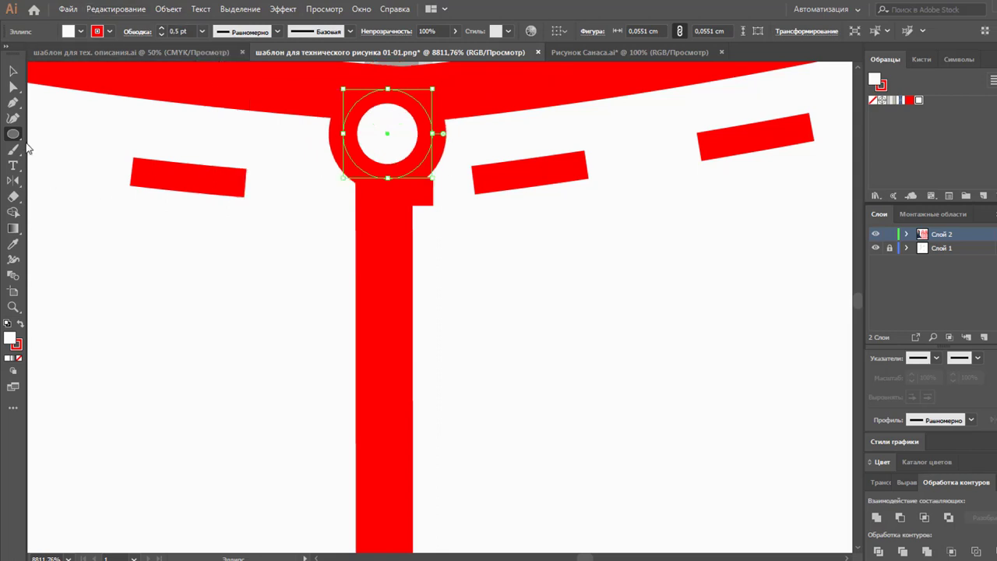
drag(17, 140, 60, 152)
click(13, 71)
click(90, 134)
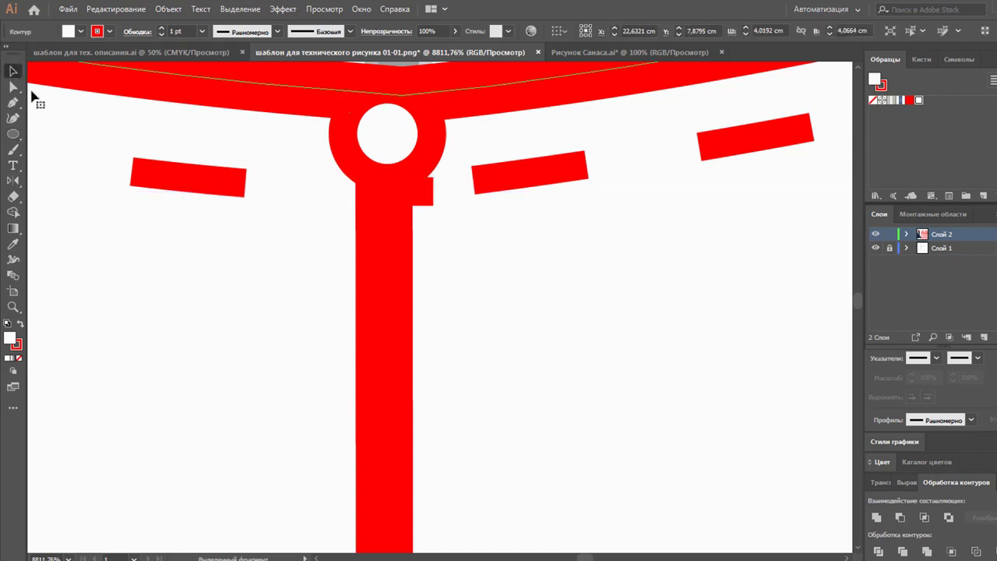
click(14, 88)
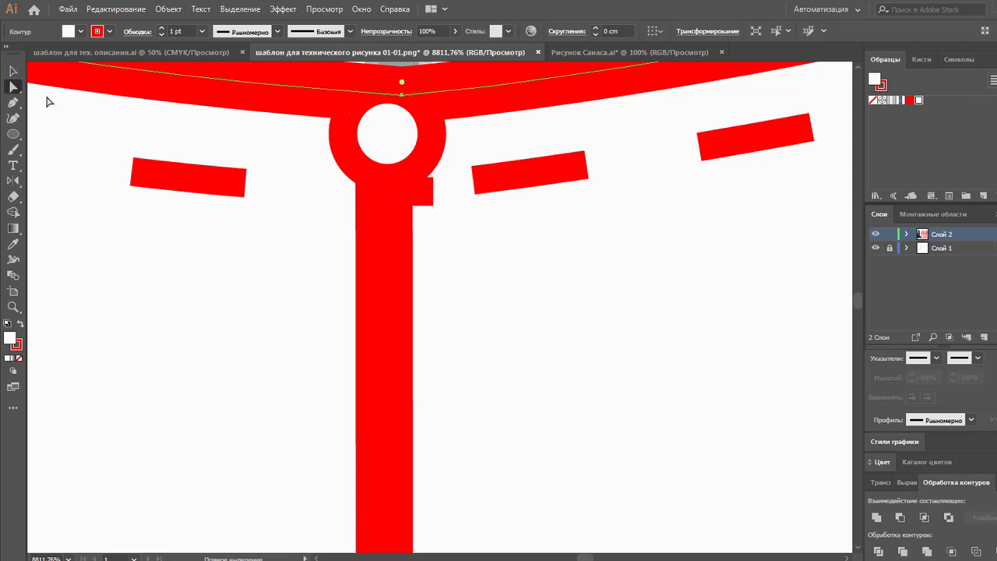
click(12, 134)
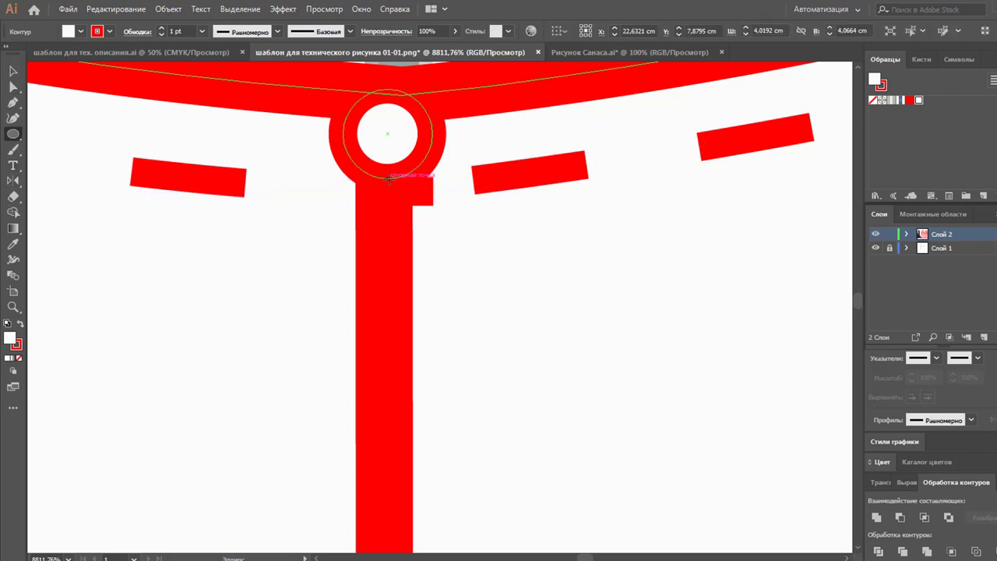
Draw a tall narrow ellipse below the circle with a 0.5 pt stroke, centred on the front line
drag(387, 178, 319, 524)
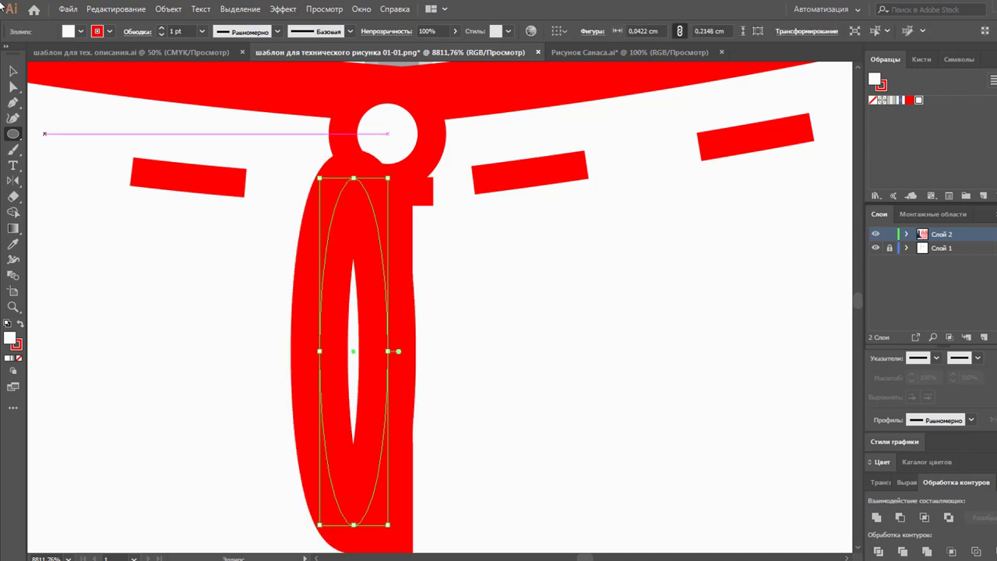
click(14, 70)
click(201, 31)
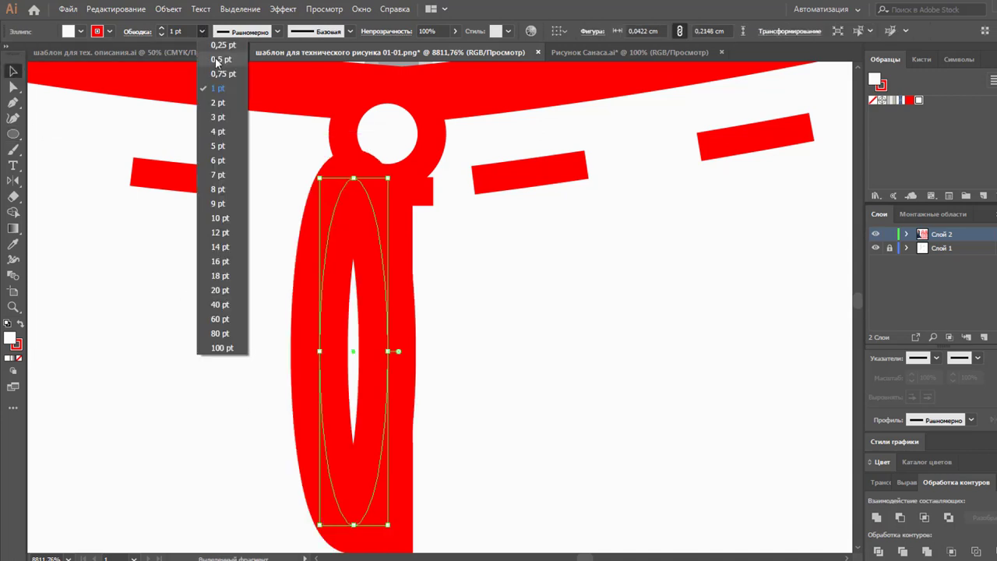
click(218, 60)
drag(394, 241, 415, 246)
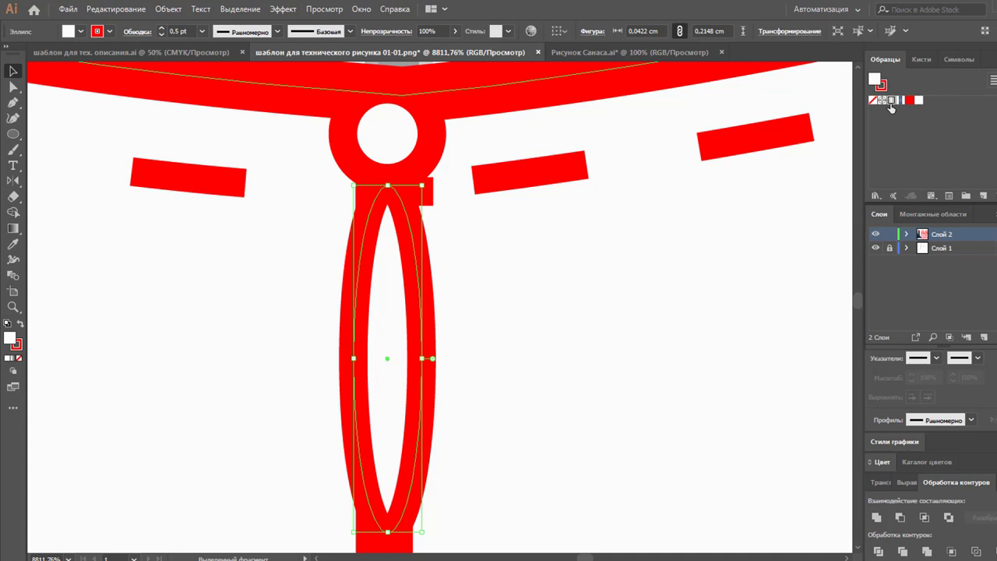
Fill both the narrow ellipse and the circle with the grey gradient swatch
click(890, 102)
click(412, 127)
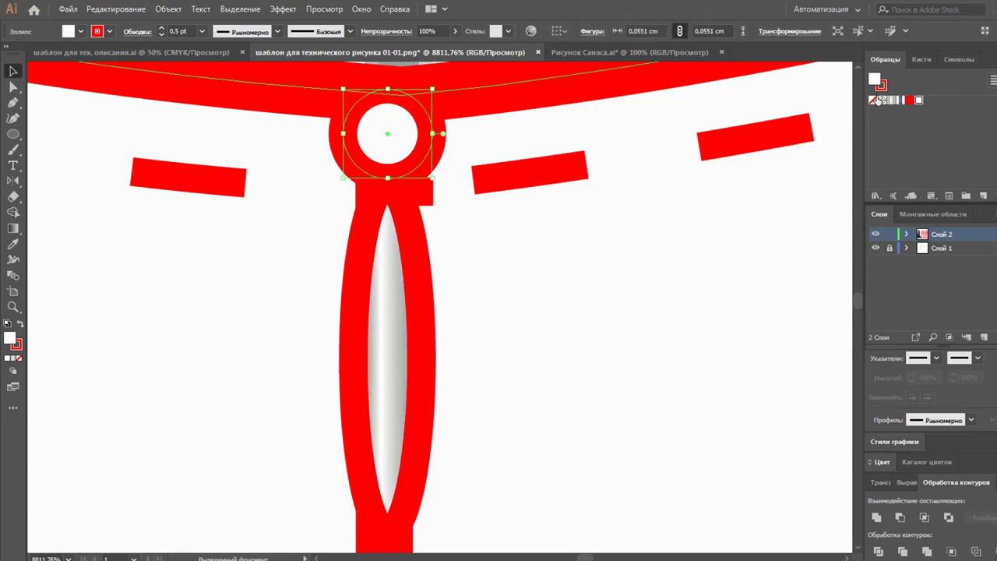
click(892, 104)
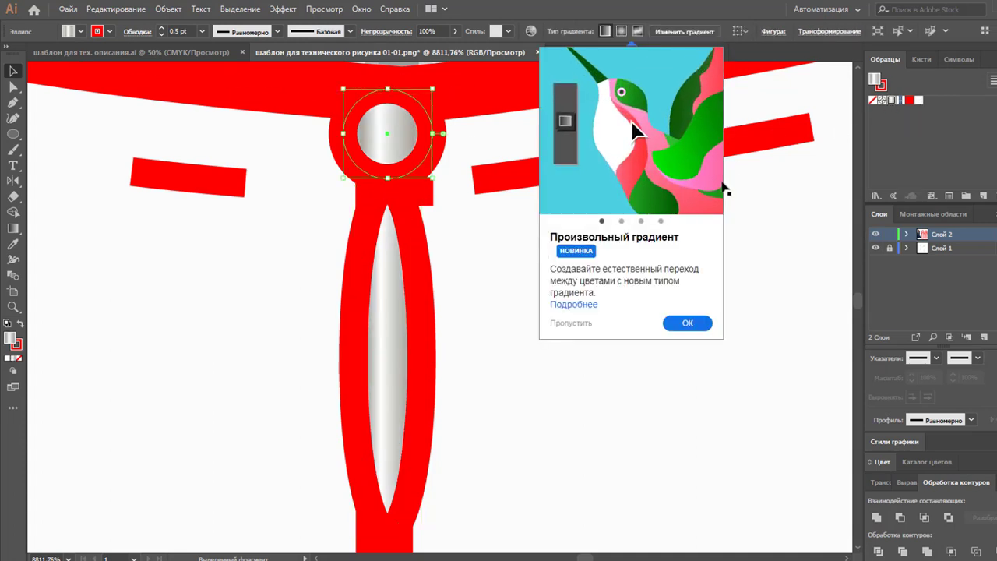
click(688, 322)
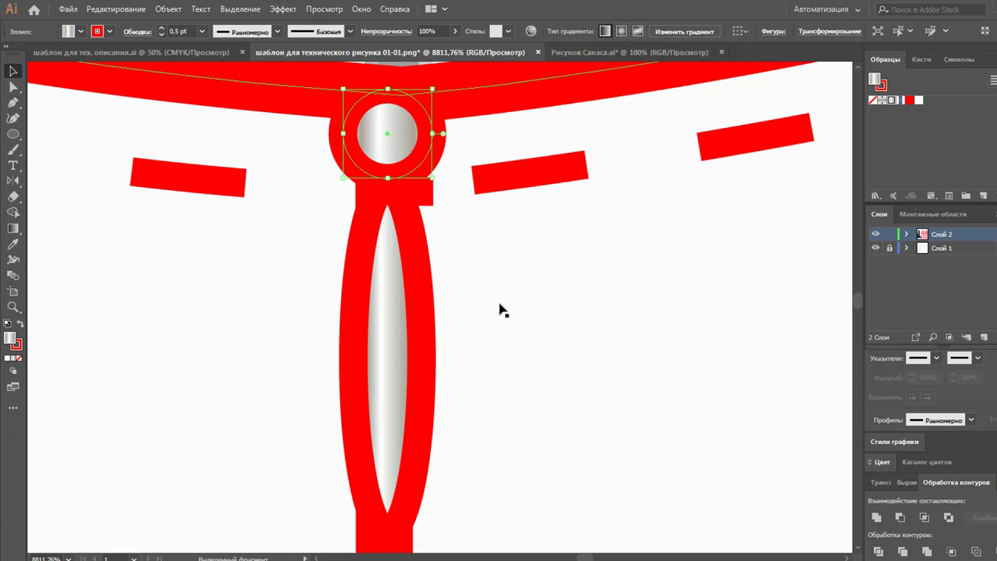
Zoom out from the button detail until the figure and both dress flats are visible
key(z)
alt+click(459, 247)
alt+click(487, 261)
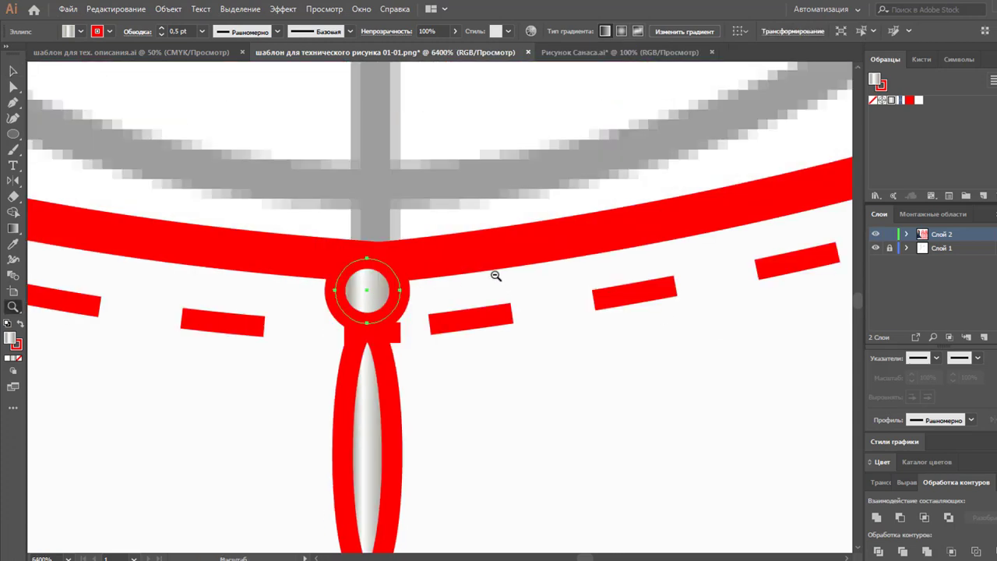
alt+click(468, 269)
alt+click(413, 279)
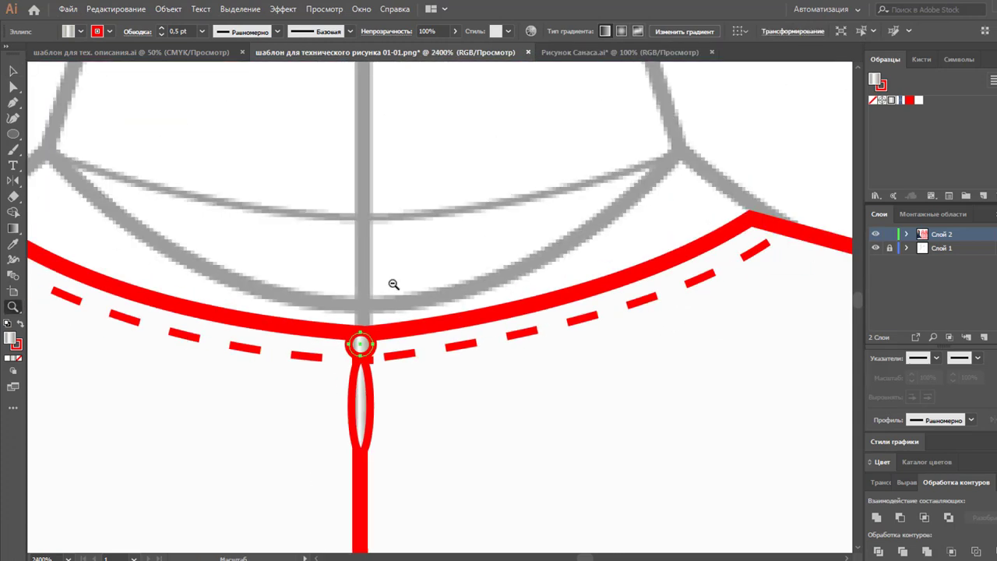
alt+click(427, 300)
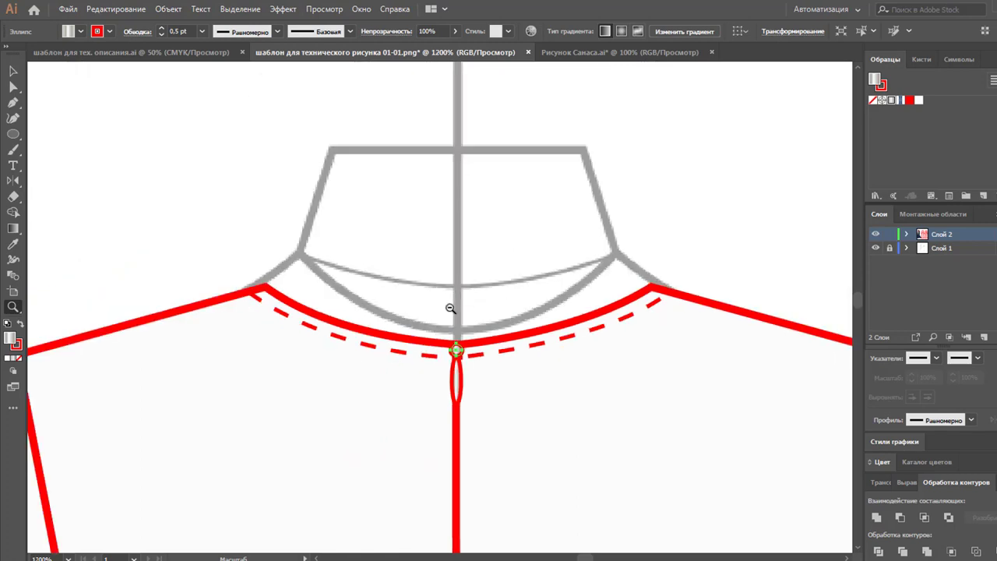
alt+click(496, 338)
scroll(428, 287, down, 2)
scroll(434, 284, down, 5)
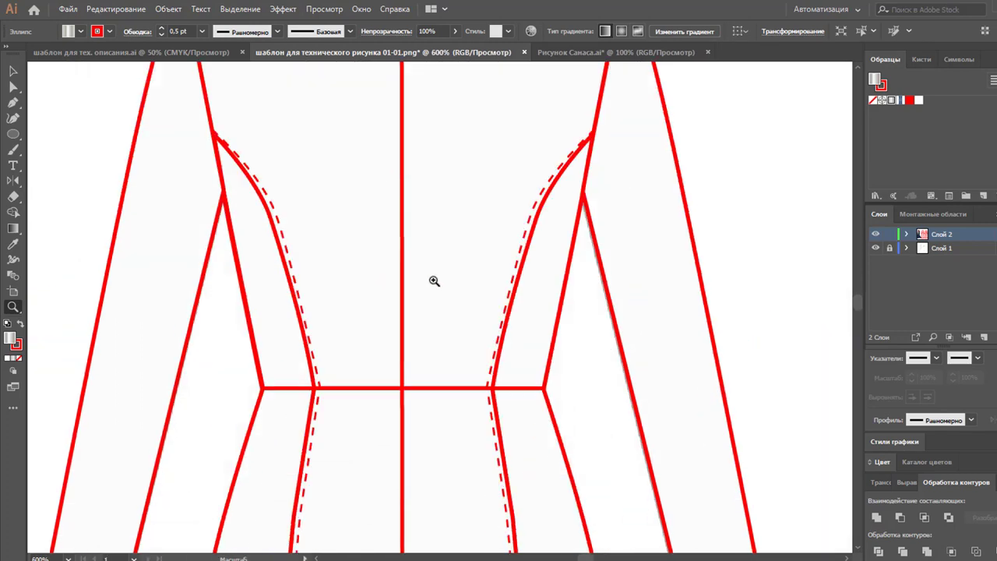
scroll(434, 282, down, 3)
scroll(420, 289, down, 2)
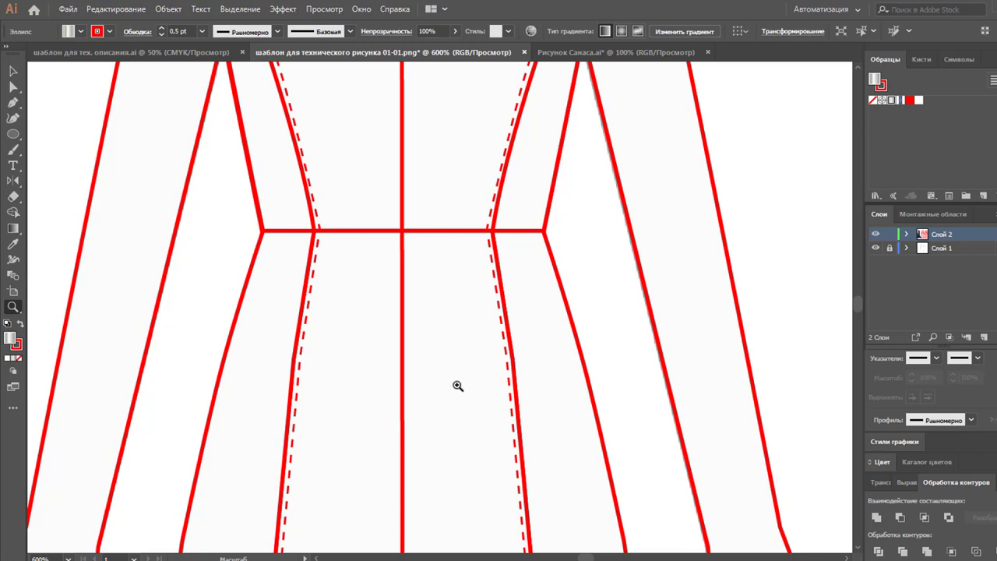
alt+click(444, 291)
alt+click(398, 347)
alt+click(422, 383)
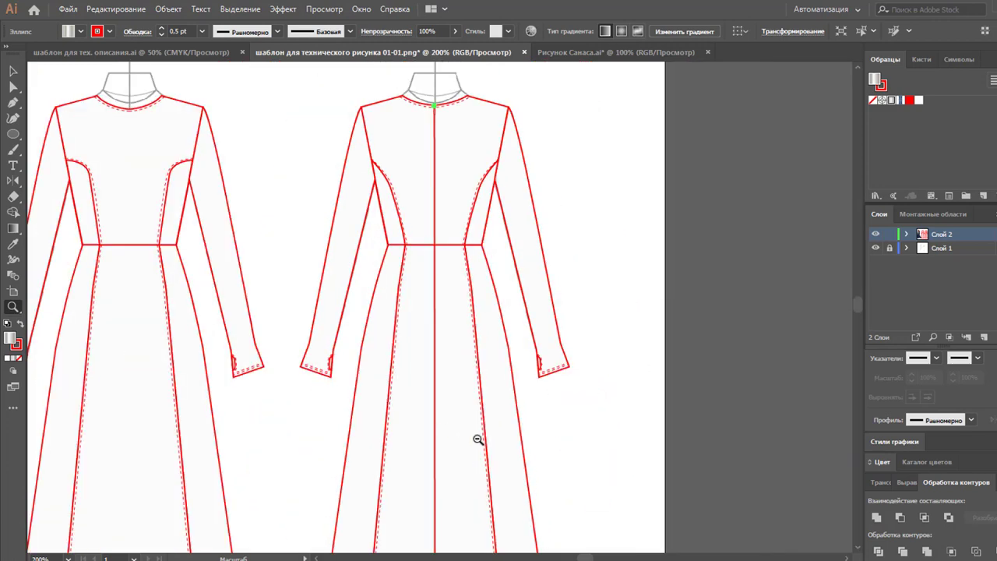
alt+click(410, 424)
scroll(61, 61, up, 2)
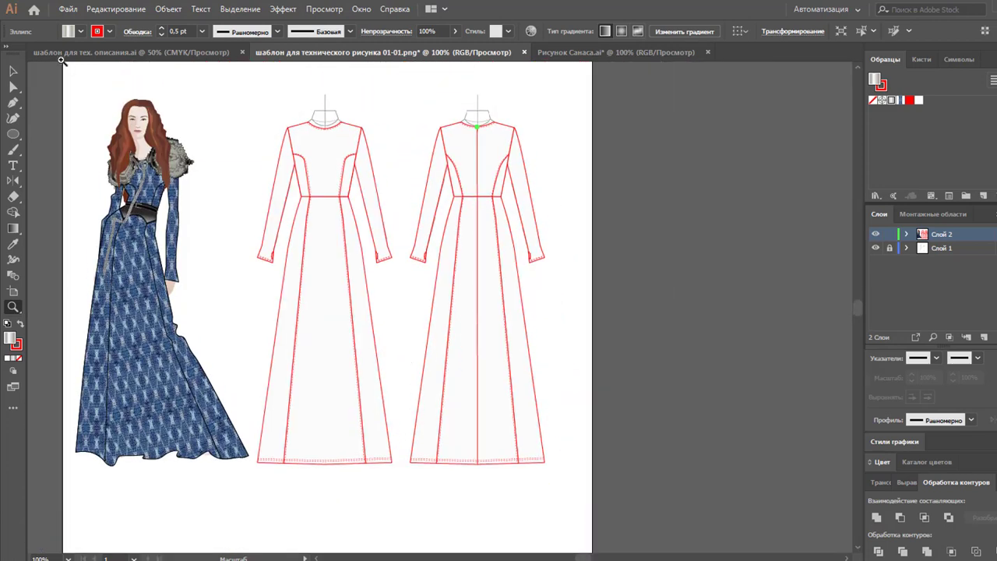
Select both dress flats, excluding the coloured figure, and change their stroke colour to black
click(13, 71)
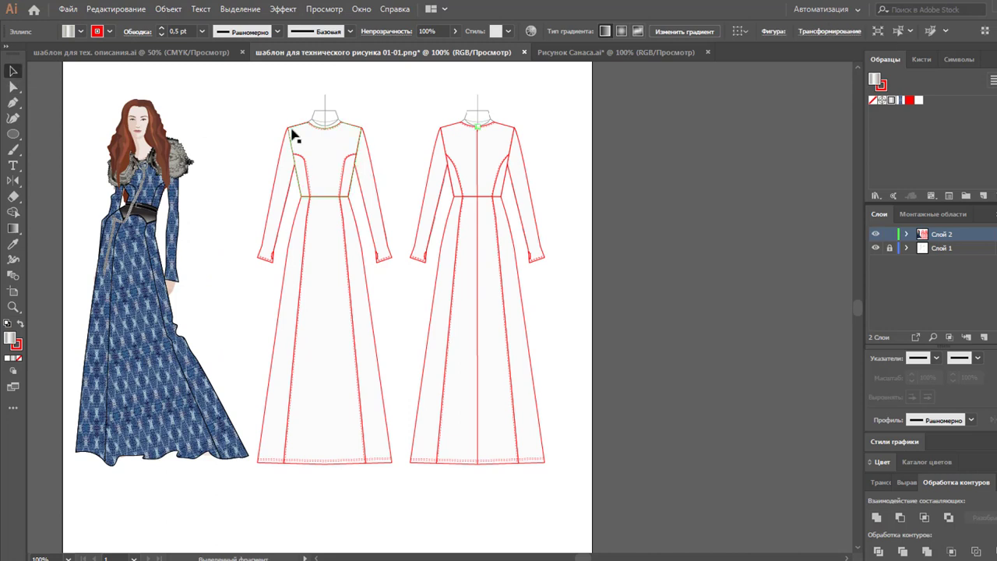
key(ctrl+a)
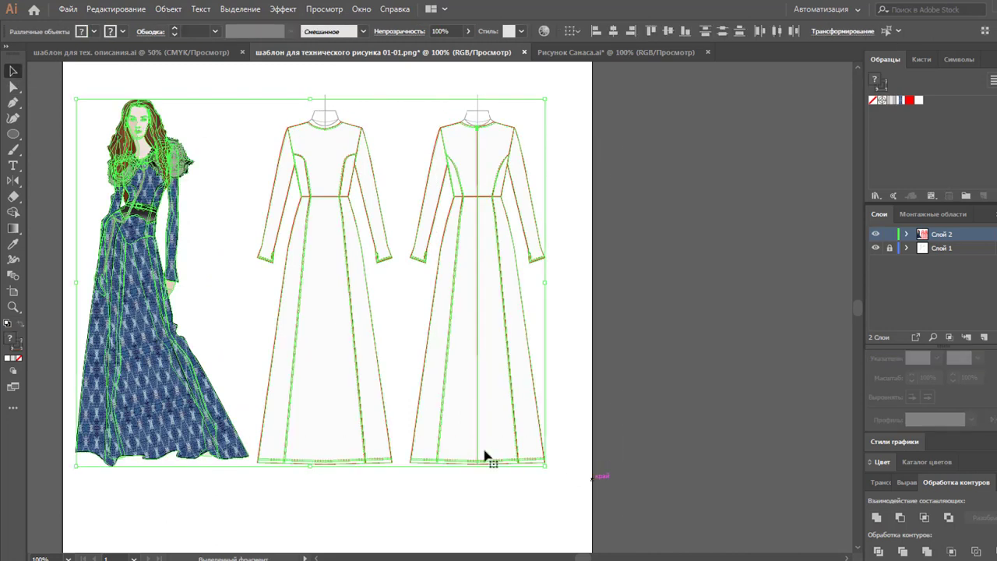
shift+click(127, 319)
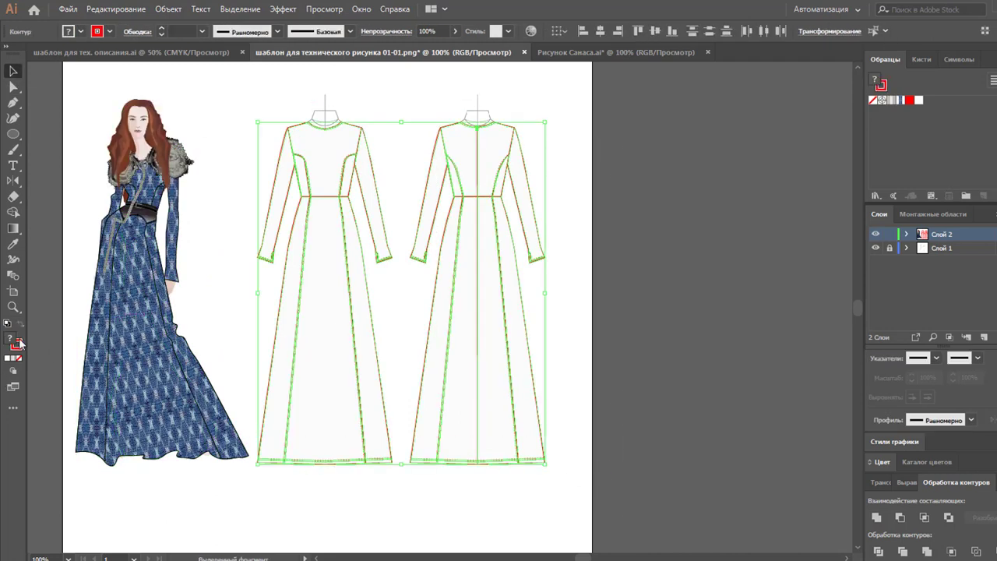
click(17, 347)
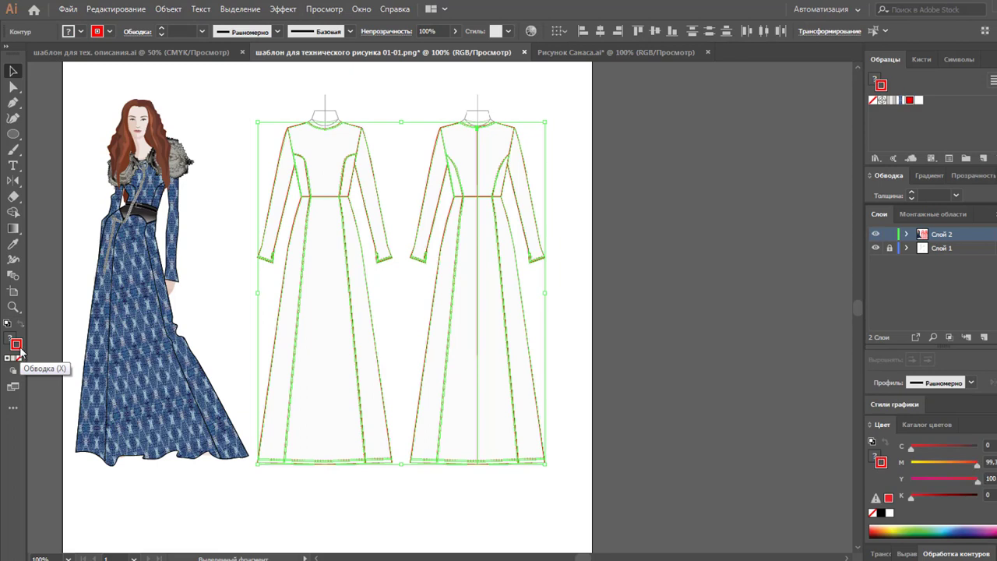
double_click(17, 345)
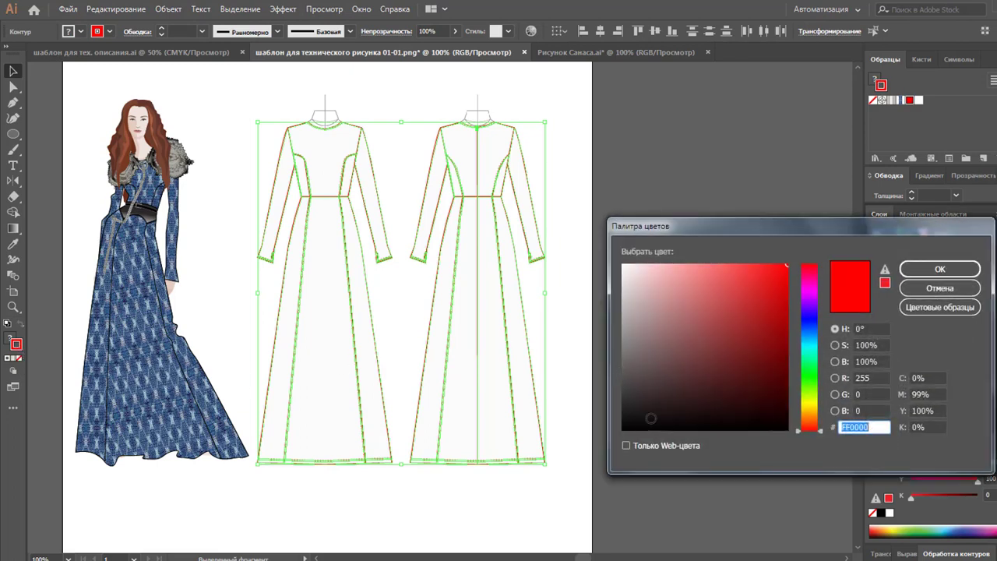
drag(650, 418, 628, 426)
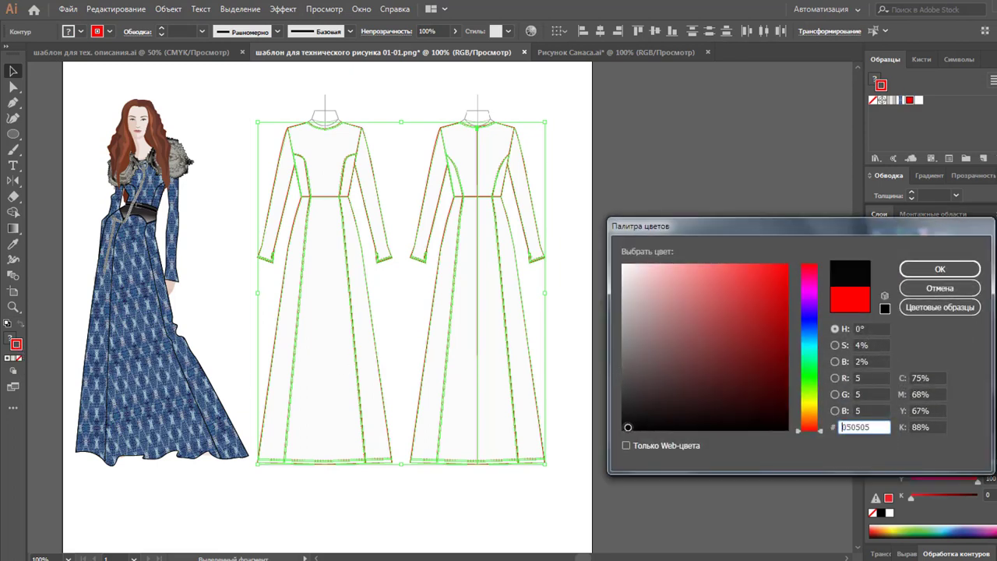
click(939, 269)
click(728, 191)
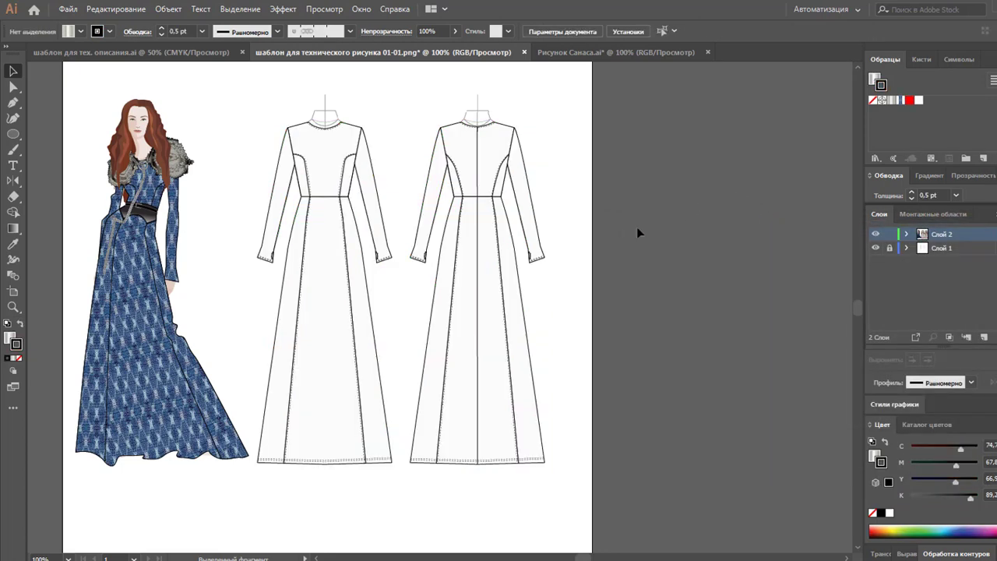
scroll(607, 298, up, 2)
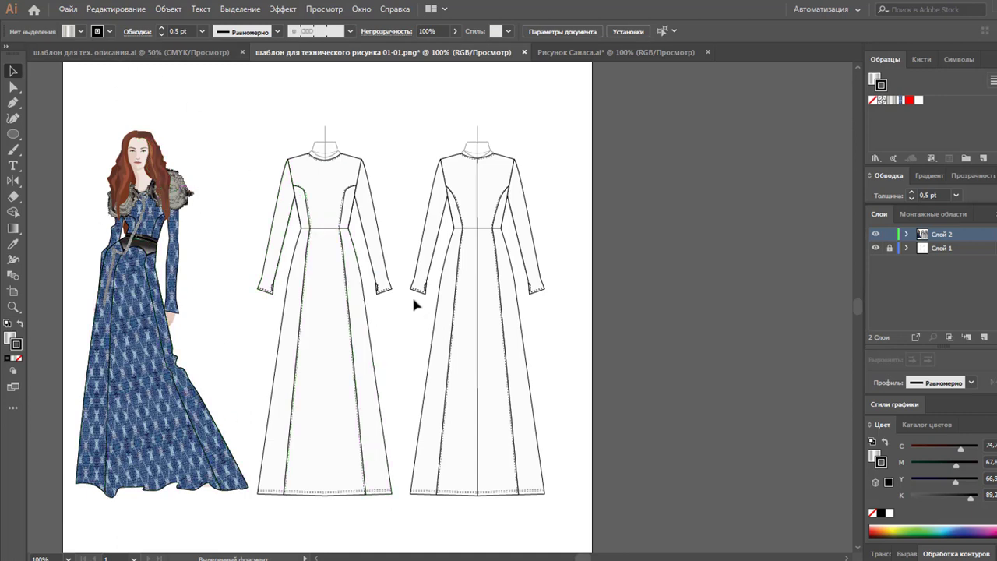
Duplicate the artboard holding the figure and both black-outlined dress flats
key(z)
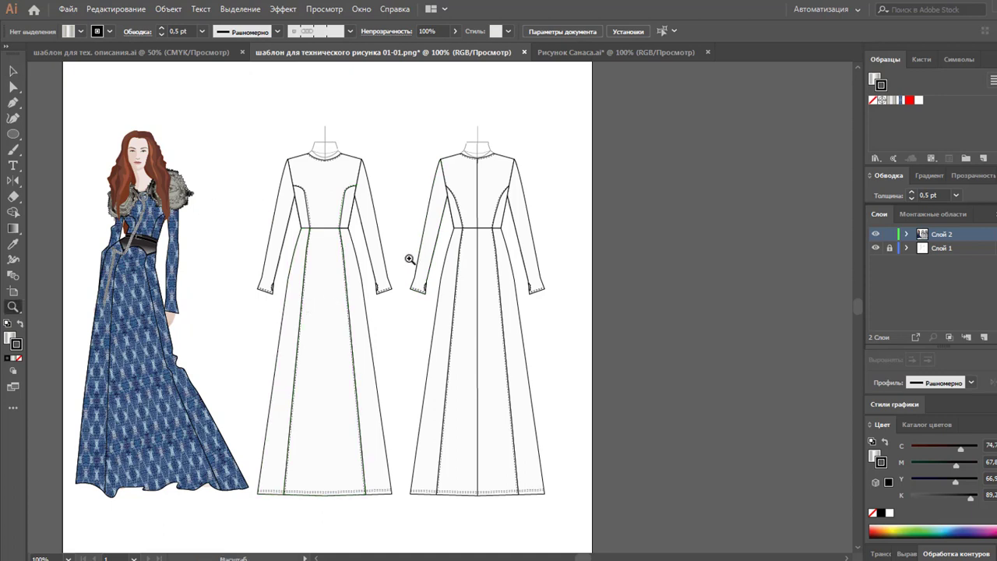
alt+click(322, 313)
scroll(483, 333, down, 2)
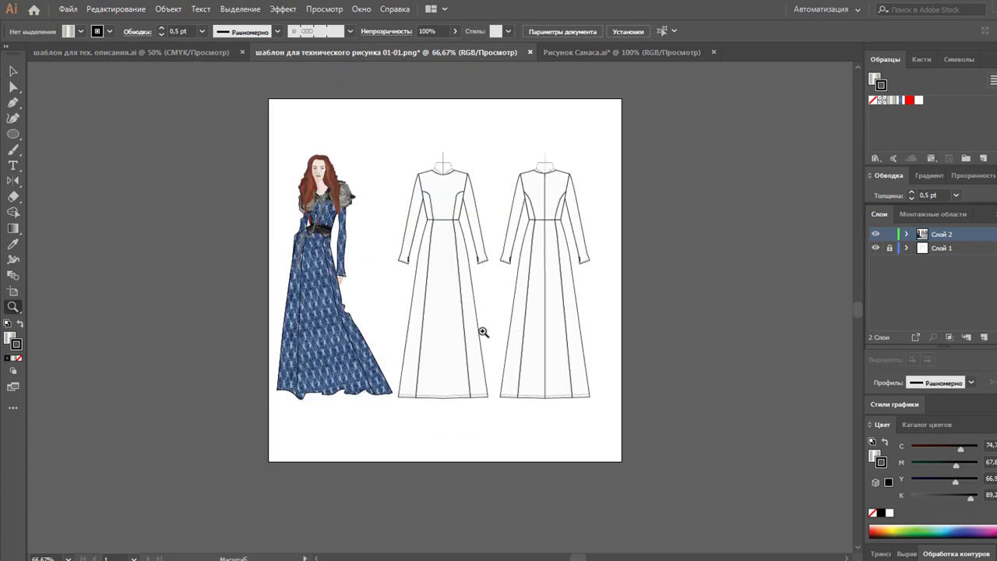
scroll(482, 332, down, 2)
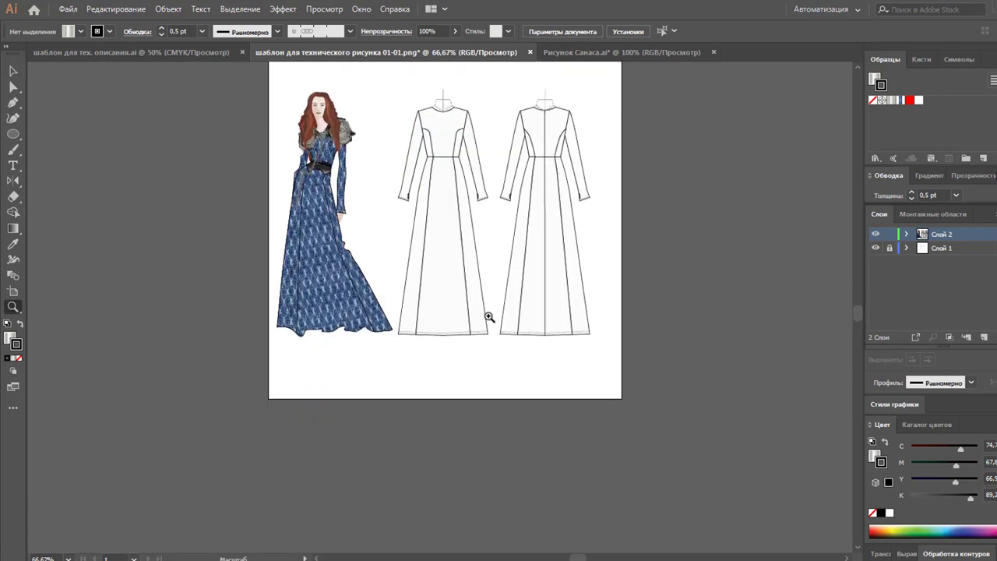
click(13, 291)
scroll(647, 192, down, 2)
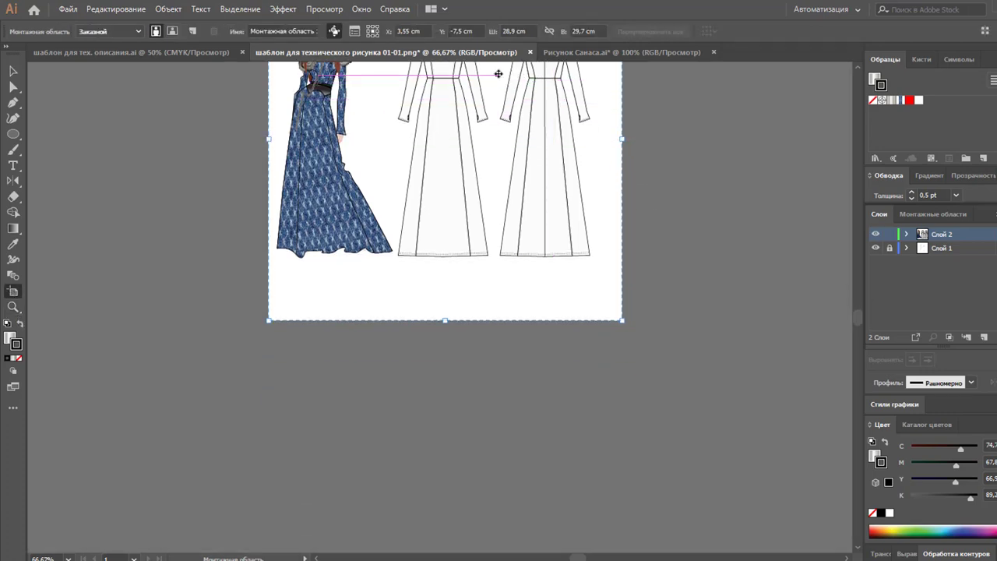
drag(492, 123, 494, 461)
scroll(532, 425, down, 2)
scroll(534, 403, down, 2)
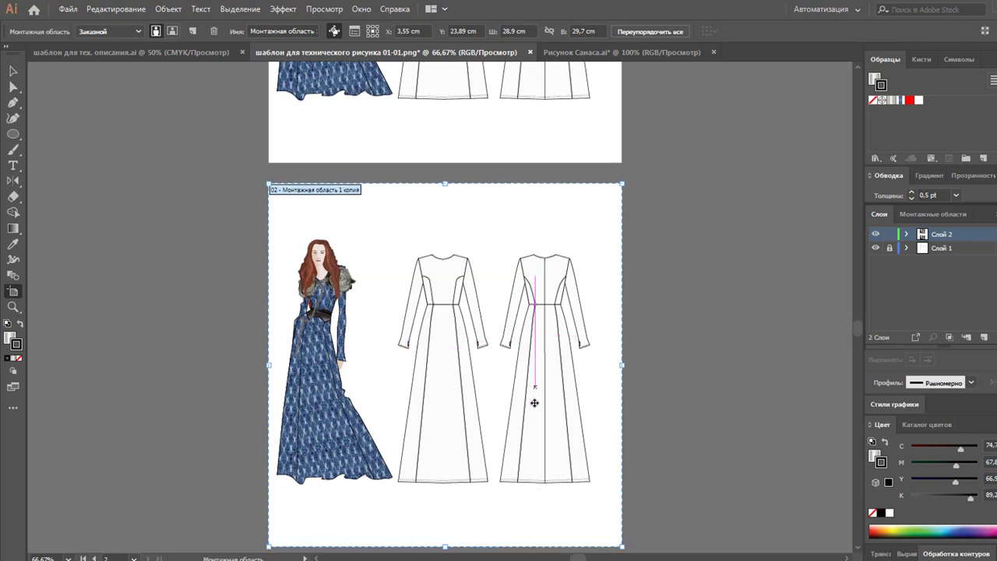
scroll(534, 402, down, 1)
Zoom in on the dresses on the sheet and return to the Selection tool
click(13, 306)
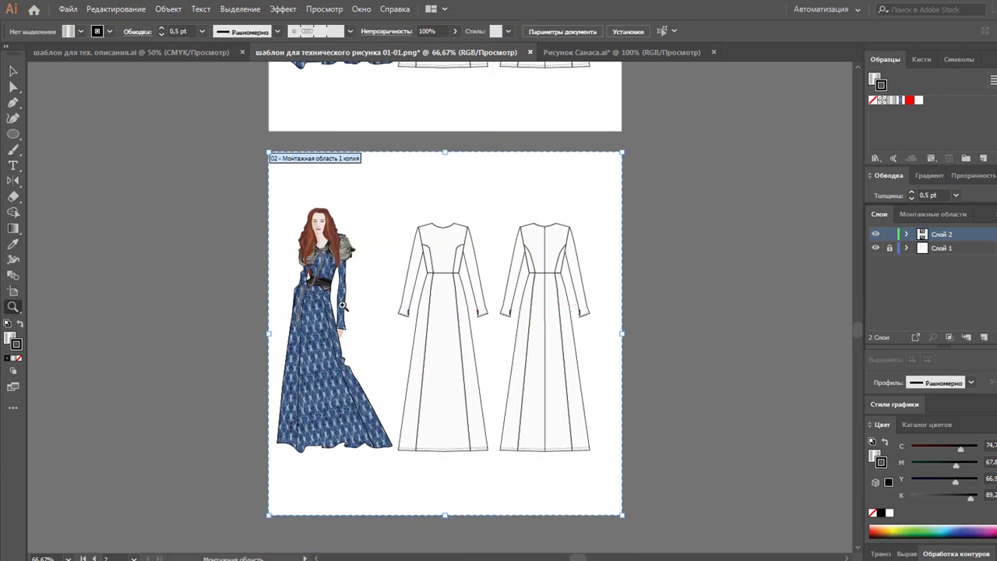
click(512, 320)
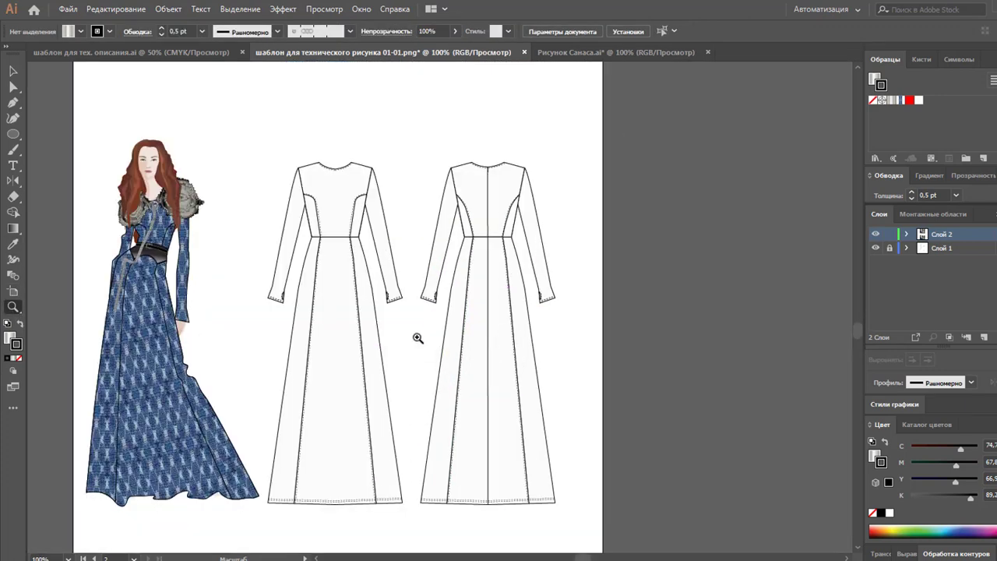
click(11, 71)
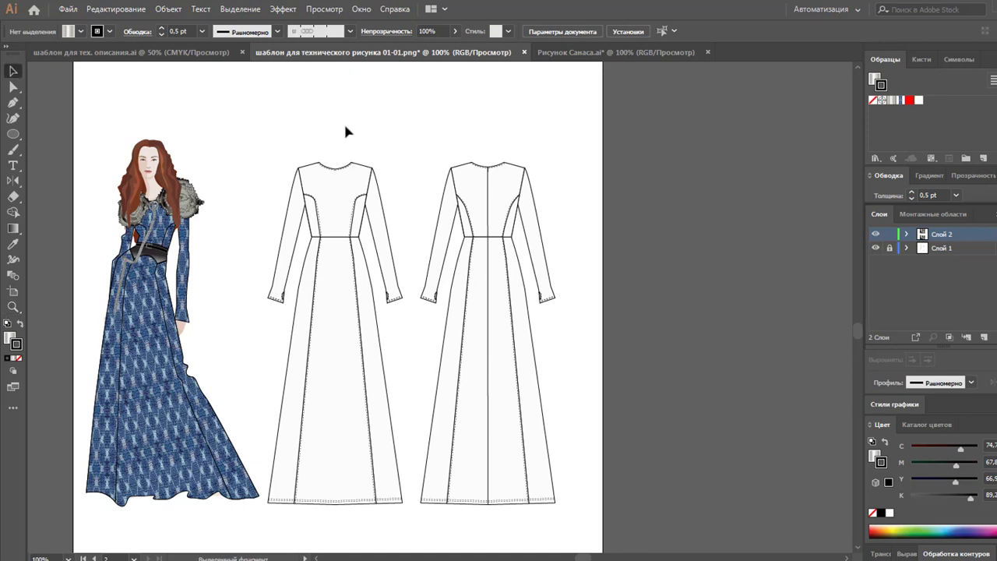
Eyedrop the model's blue print onto the middle dress flat's bodice
click(361, 180)
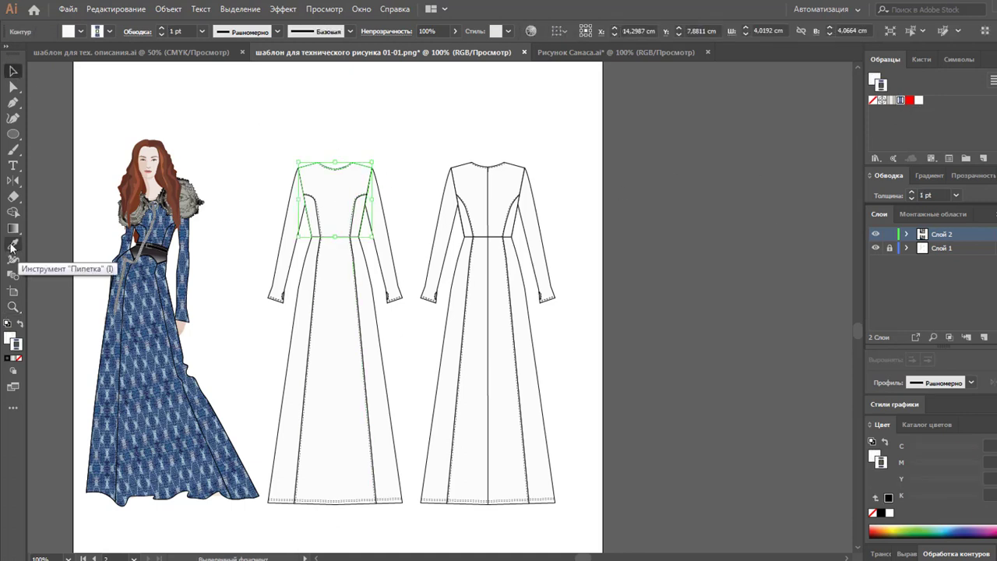
click(13, 244)
click(139, 234)
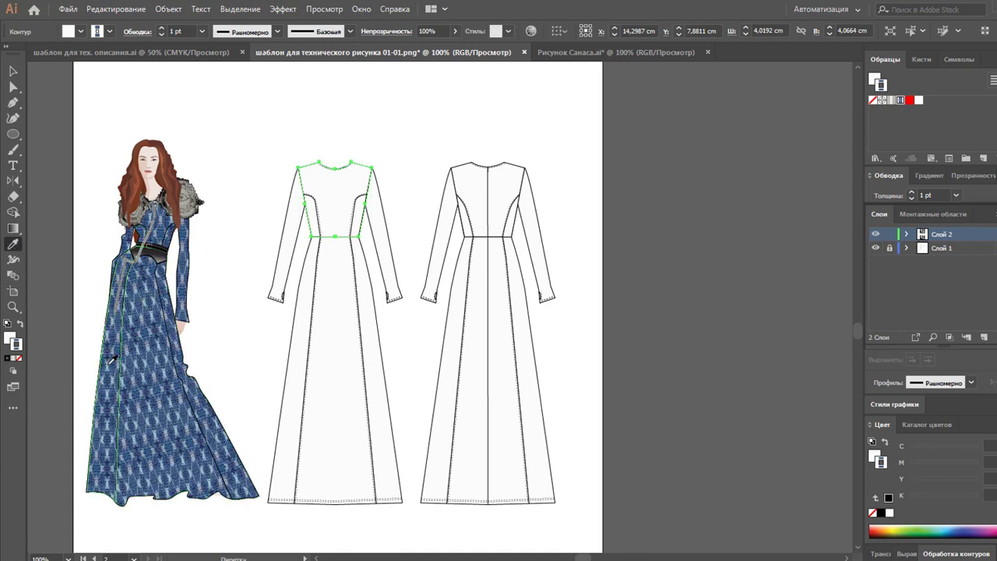
click(112, 360)
Fill the middle flat's sleeves and both skirt panels with the same blue print
click(11, 73)
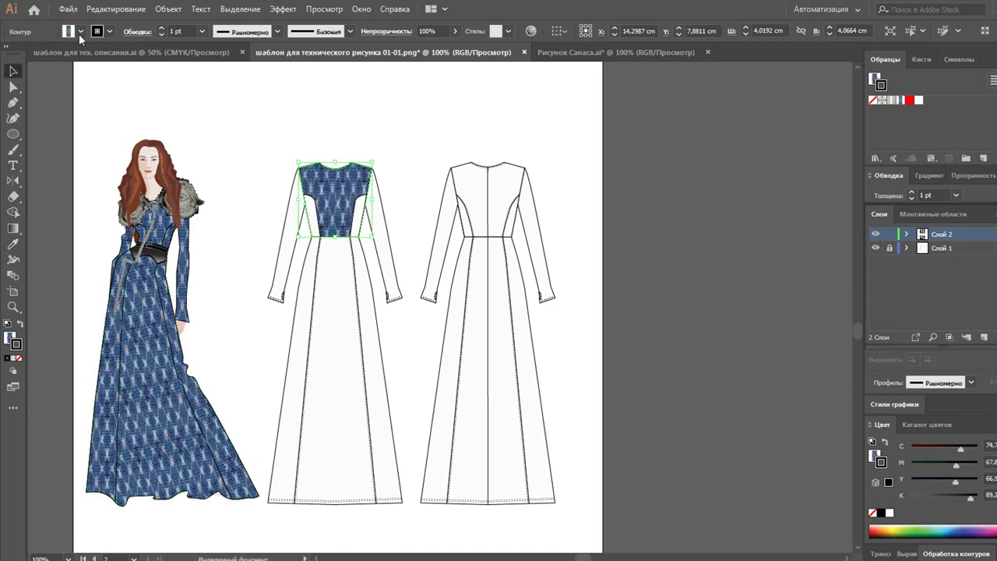
shift+click(383, 241)
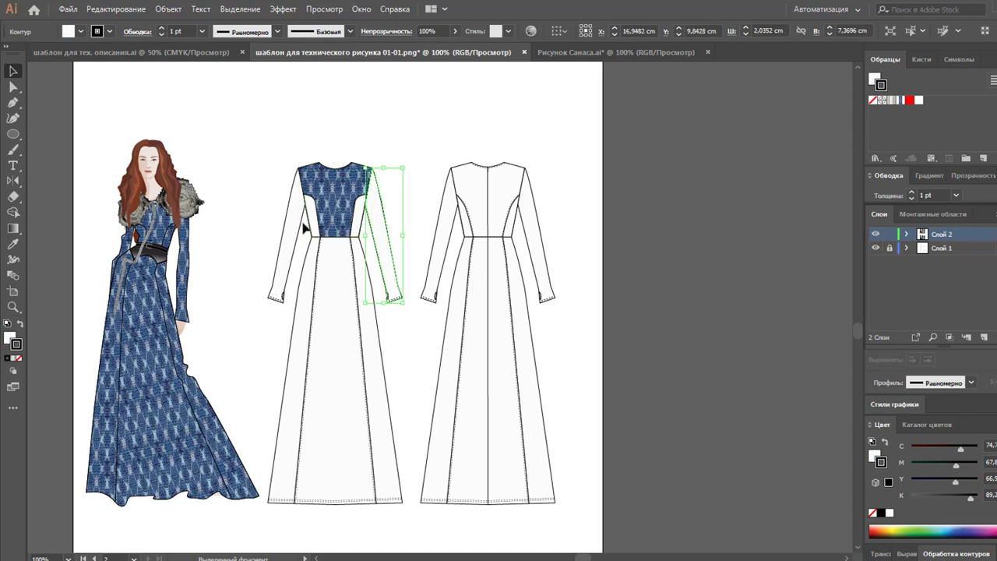
shift+click(303, 222)
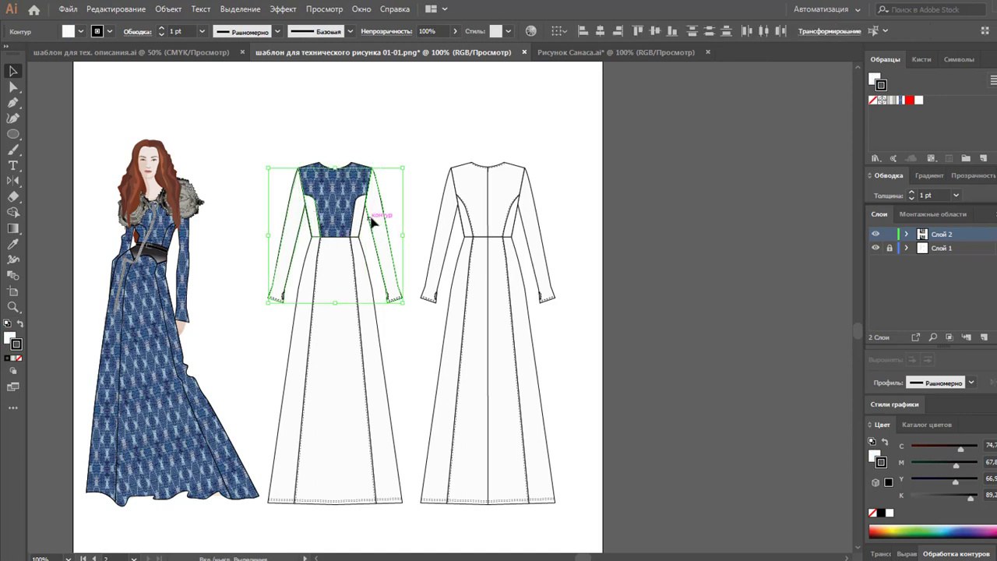
shift+click(374, 358)
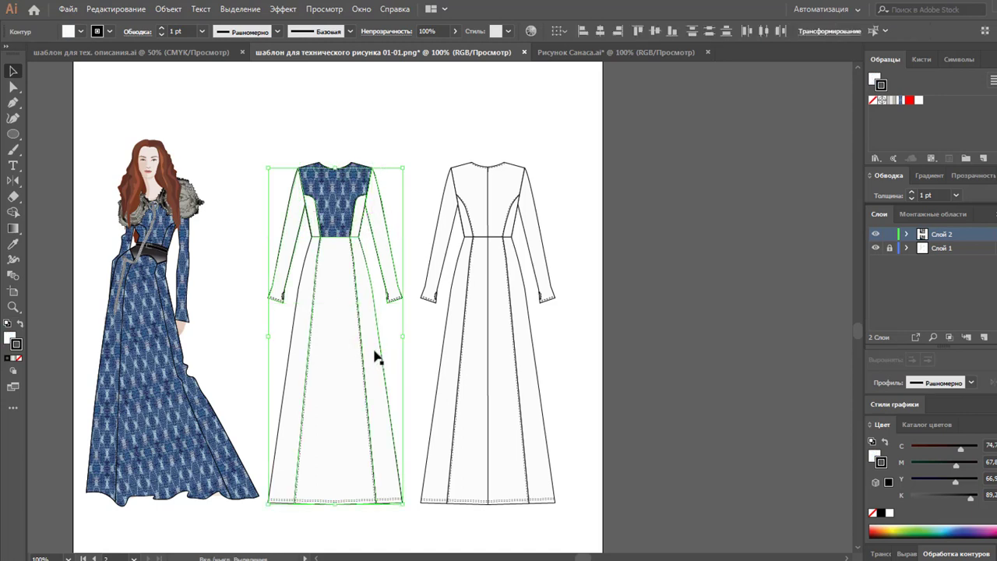
shift+click(281, 355)
click(13, 245)
click(343, 179)
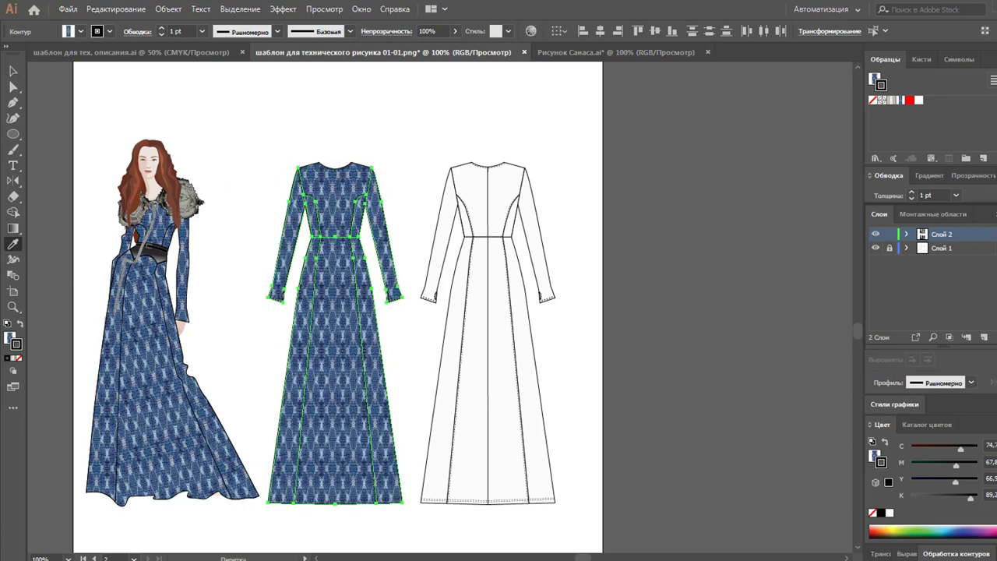
click(13, 70)
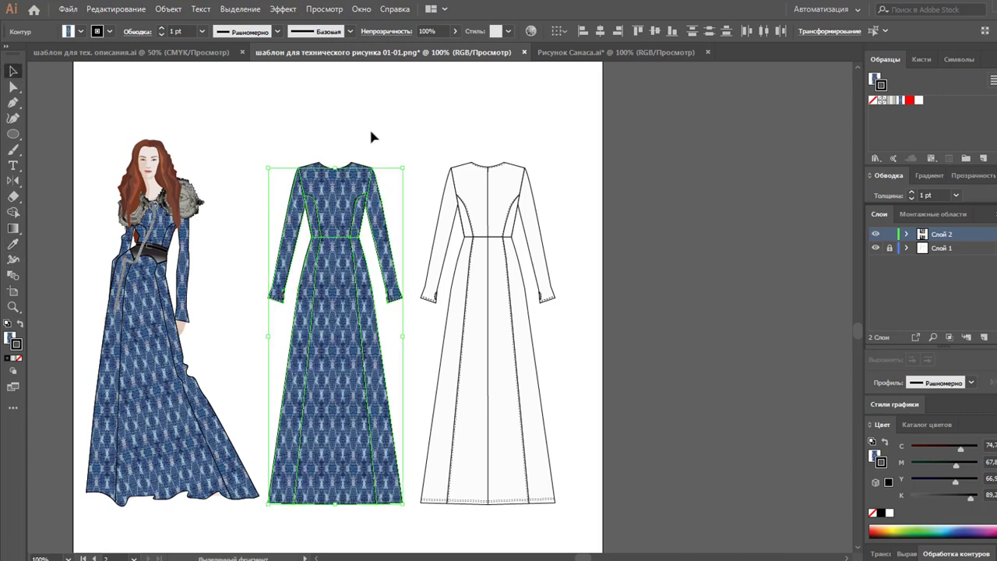
click(370, 134)
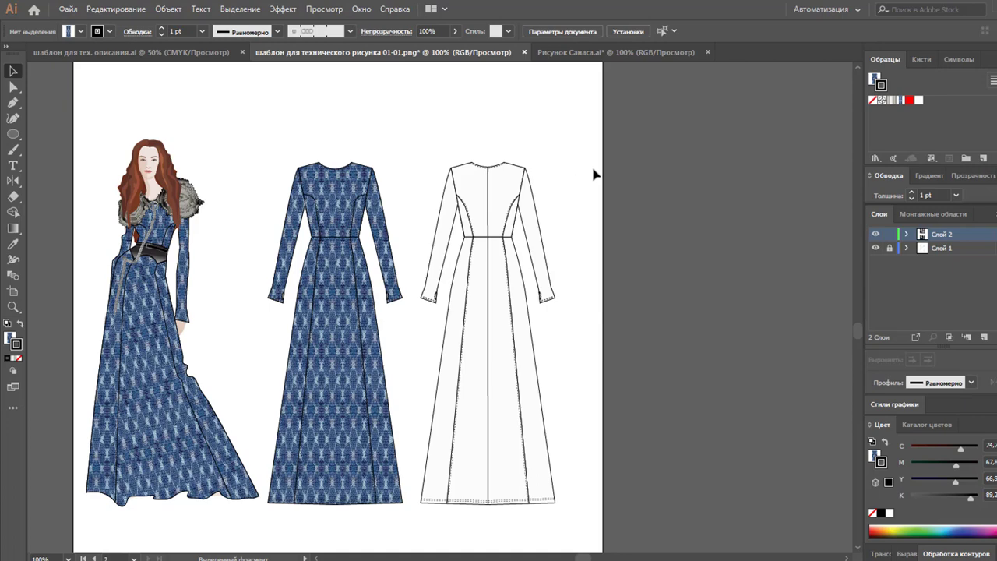
Delete the white right-hand flat and put a copy of the printed dress in its place
drag(582, 140, 422, 516)
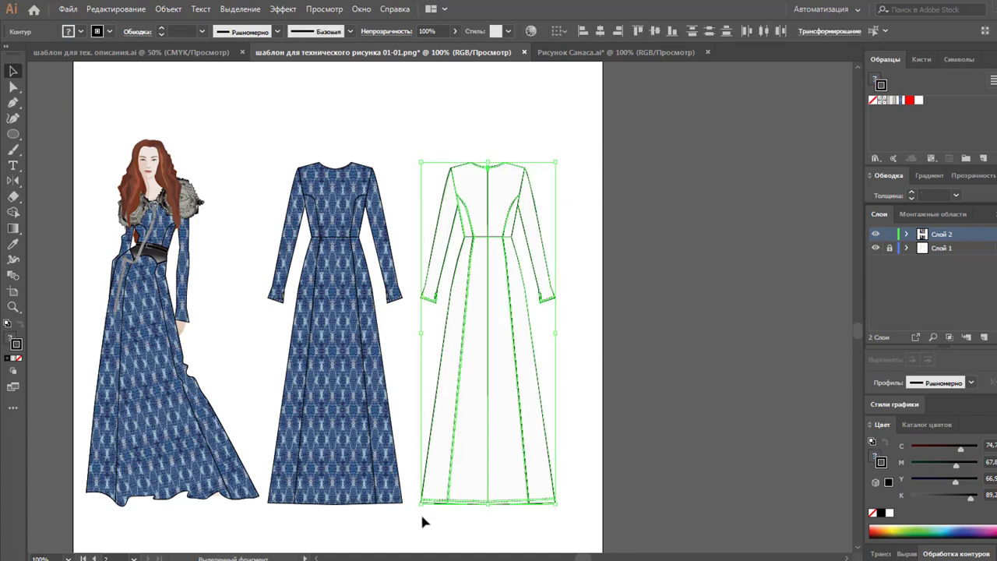
key(Delete)
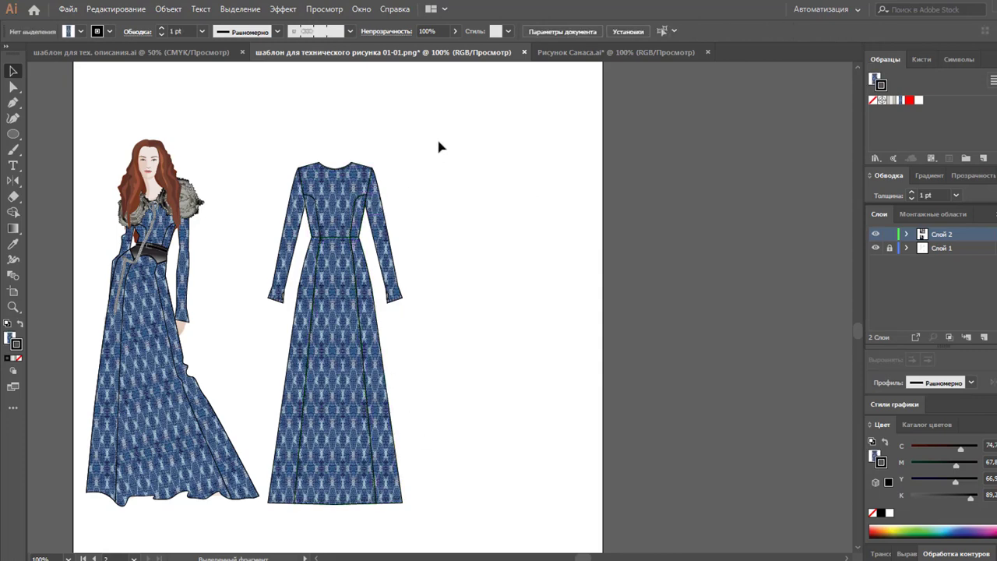
mouse_move(439, 141)
mouse_down()
mouse_move(259, 426)
mouse_move(265, 508)
mouse_up()
drag(298, 421, 446, 450)
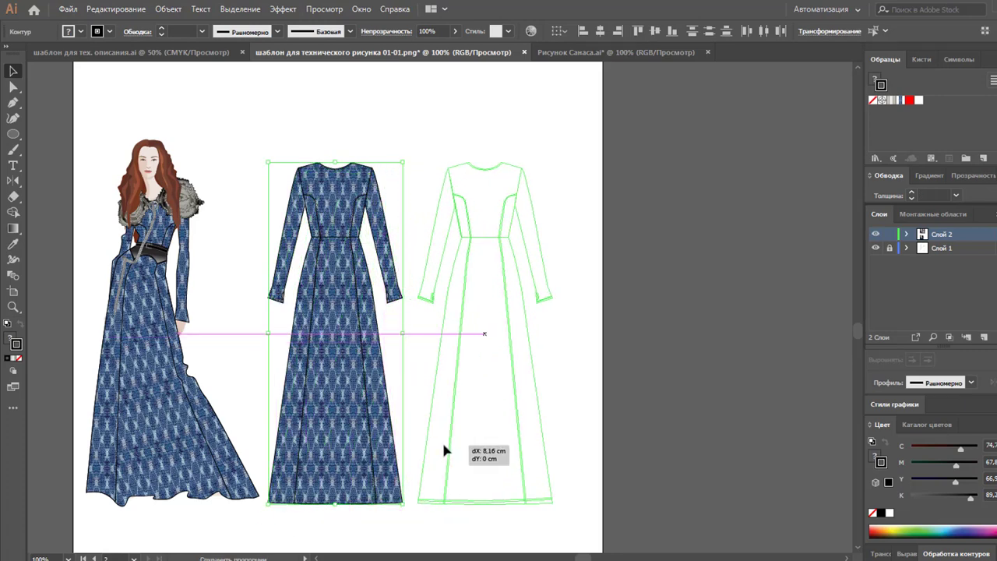
drag(448, 450, 448, 451)
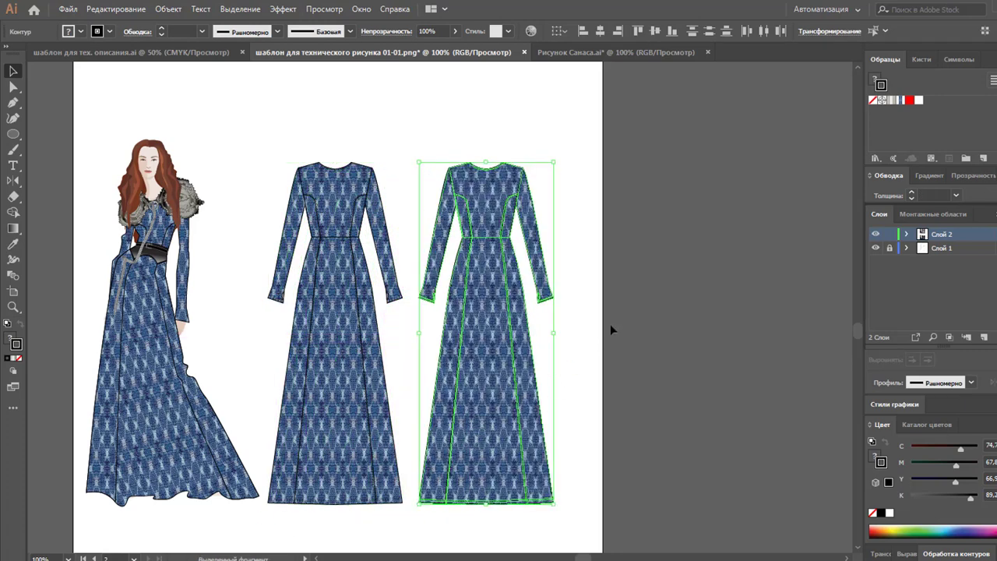
Select the two side skirt panels of the right-hand dress copy
click(645, 311)
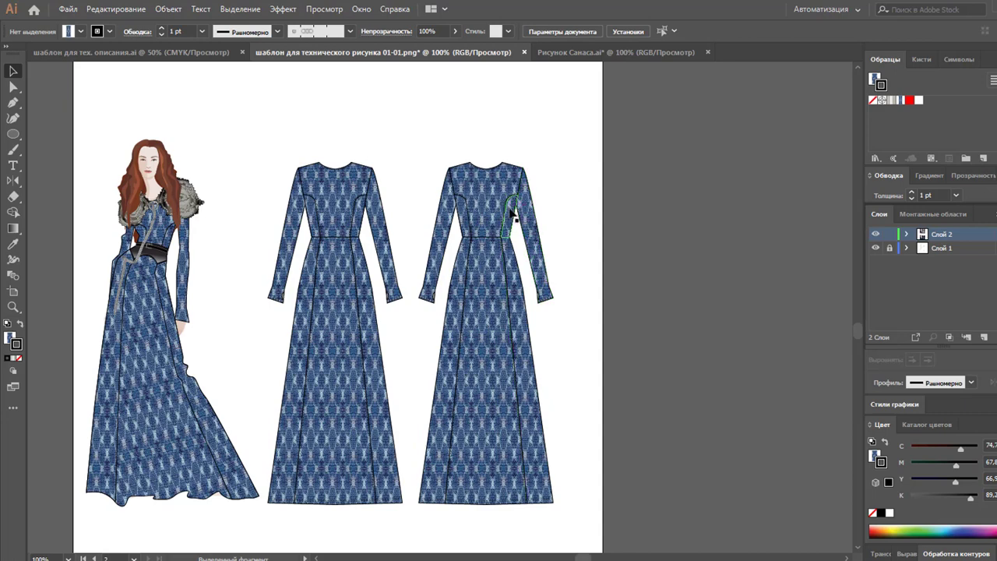
click(512, 216)
shift+click(472, 263)
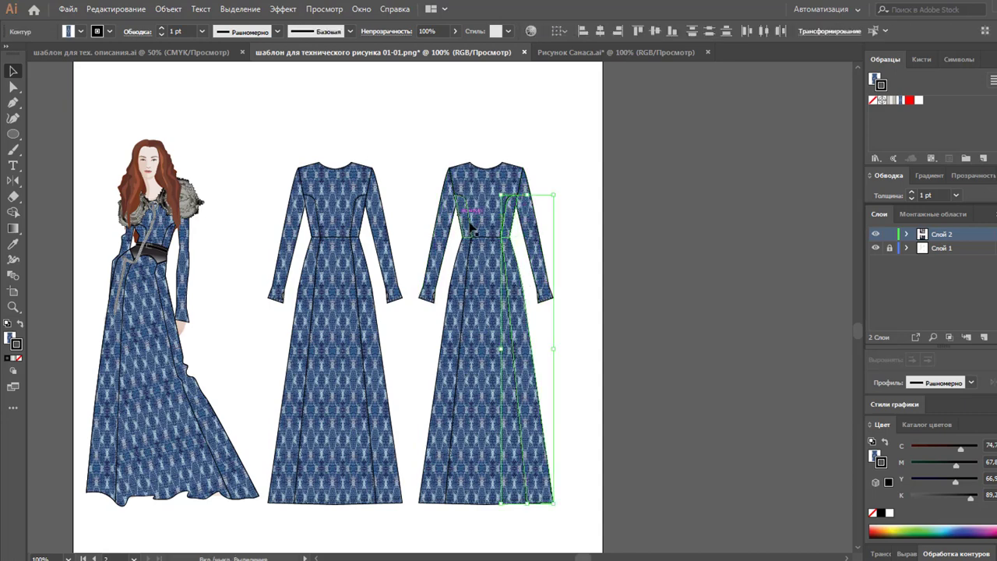
shift+click(459, 286)
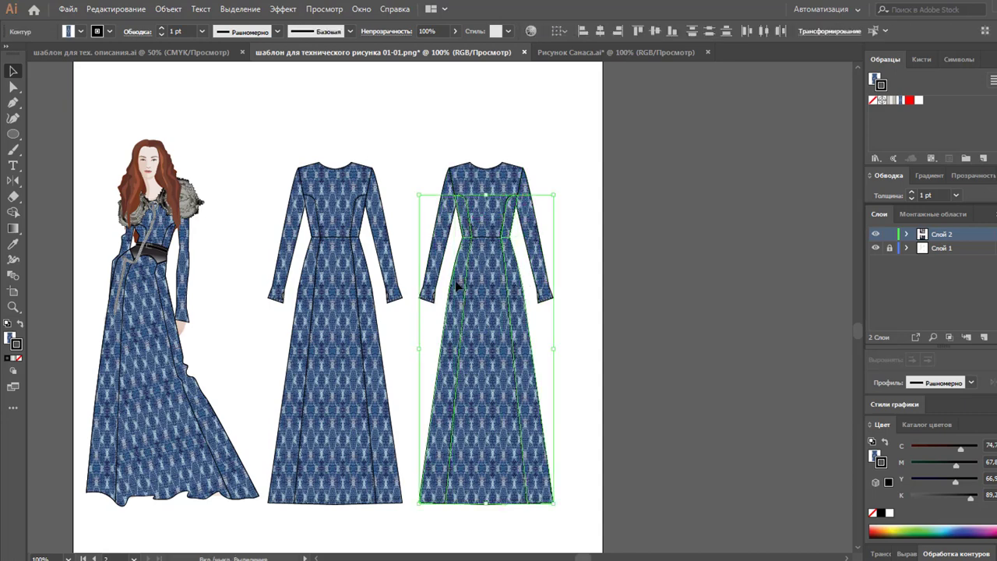
Fill the side panels with dark navy #2B3160, then select the whole navy-panelled dress
click(9, 339)
double_click(9, 339)
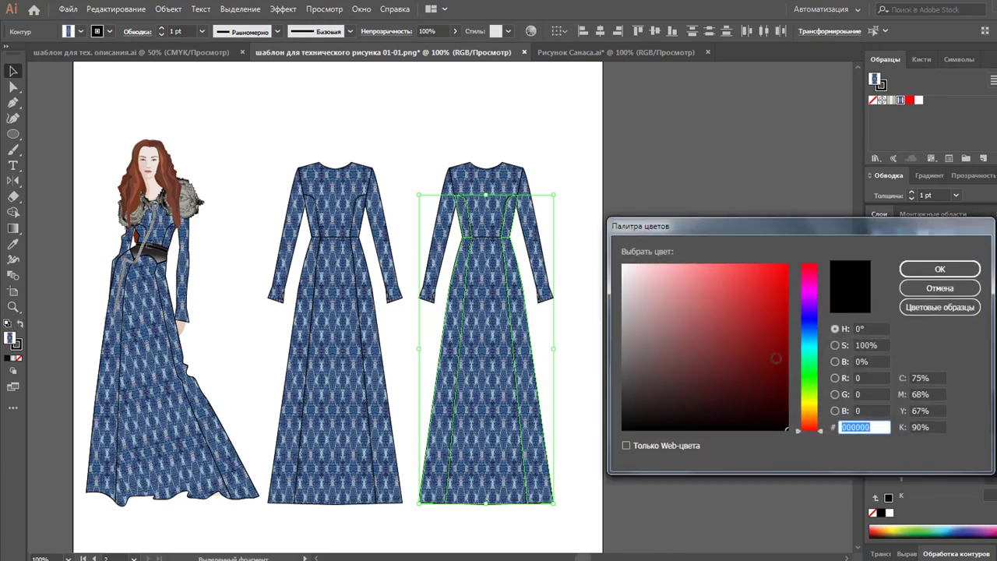
click(814, 311)
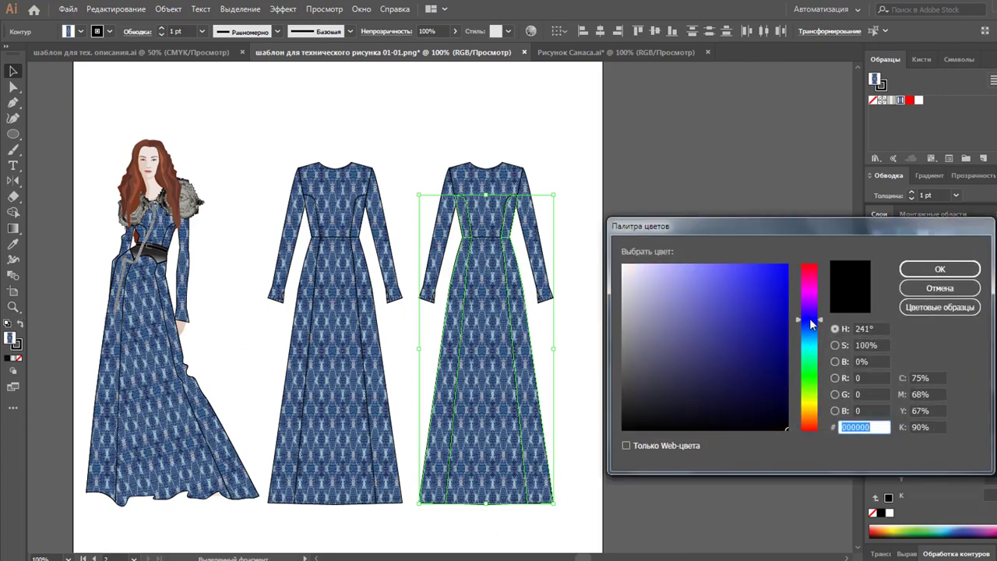
drag(812, 310, 812, 322)
click(761, 334)
mouse_move(734, 345)
mouse_down()
mouse_move(740, 379)
mouse_move(714, 366)
mouse_up()
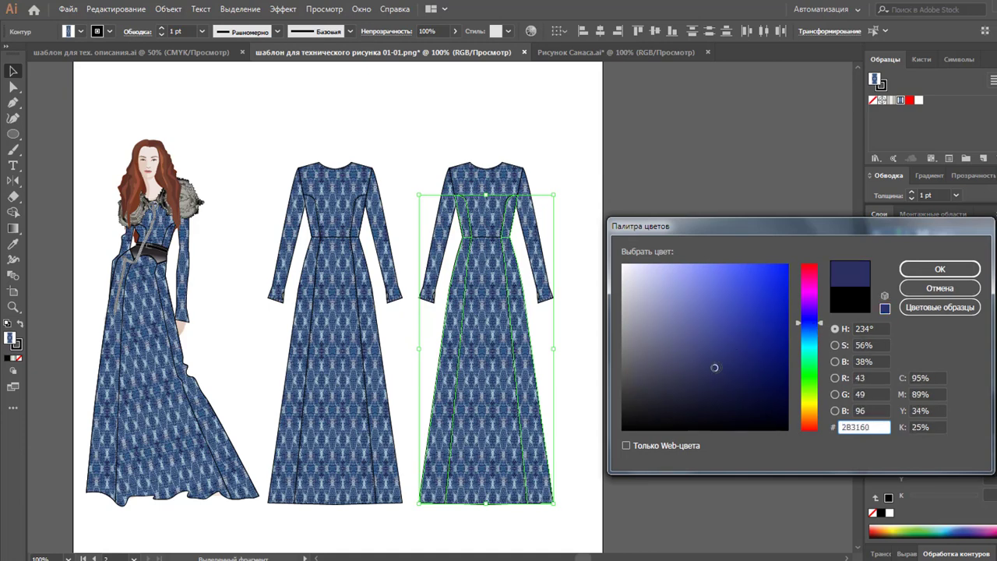
click(915, 273)
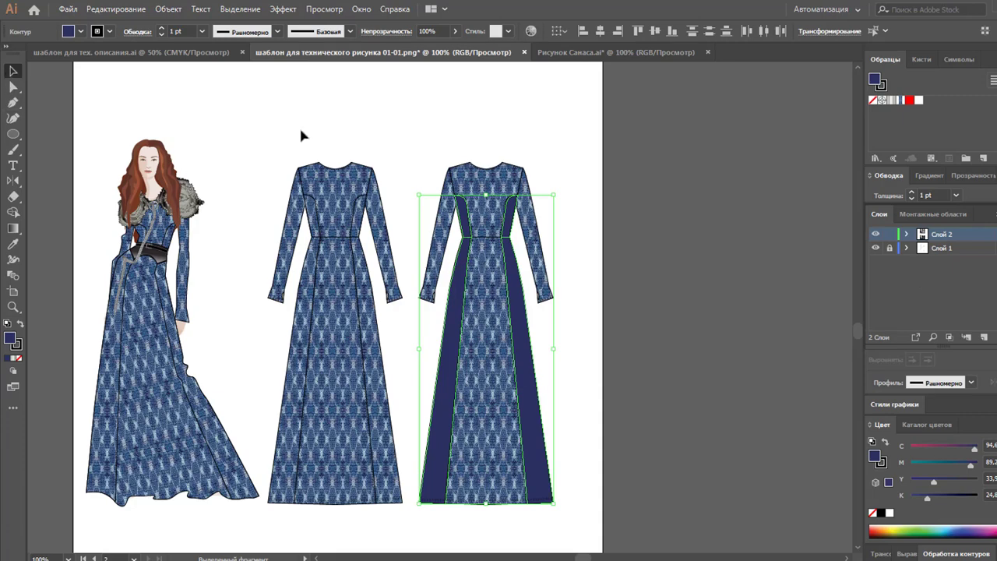
click(572, 194)
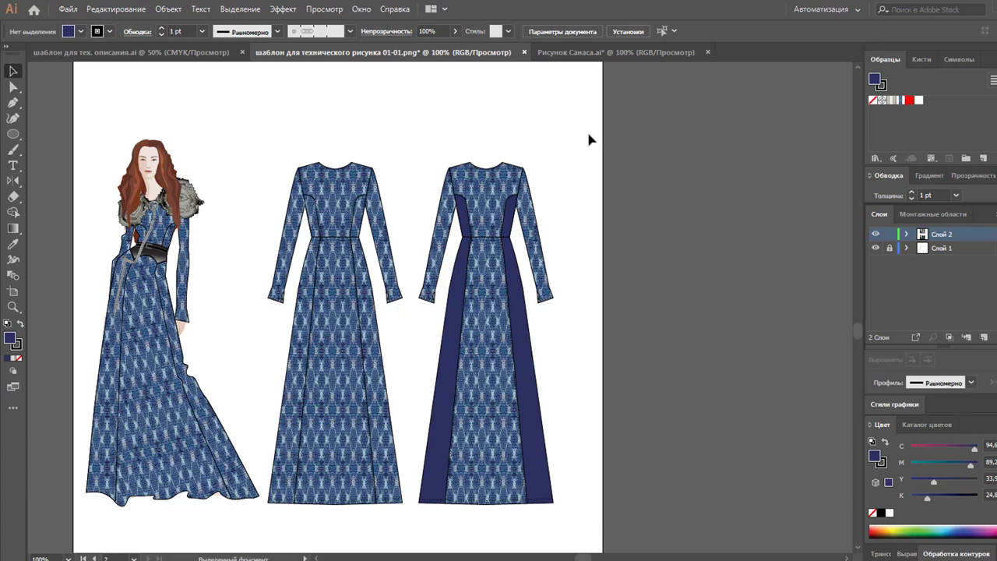
mouse_move(584, 131)
mouse_down()
mouse_move(419, 526)
mouse_move(512, 476)
mouse_up()
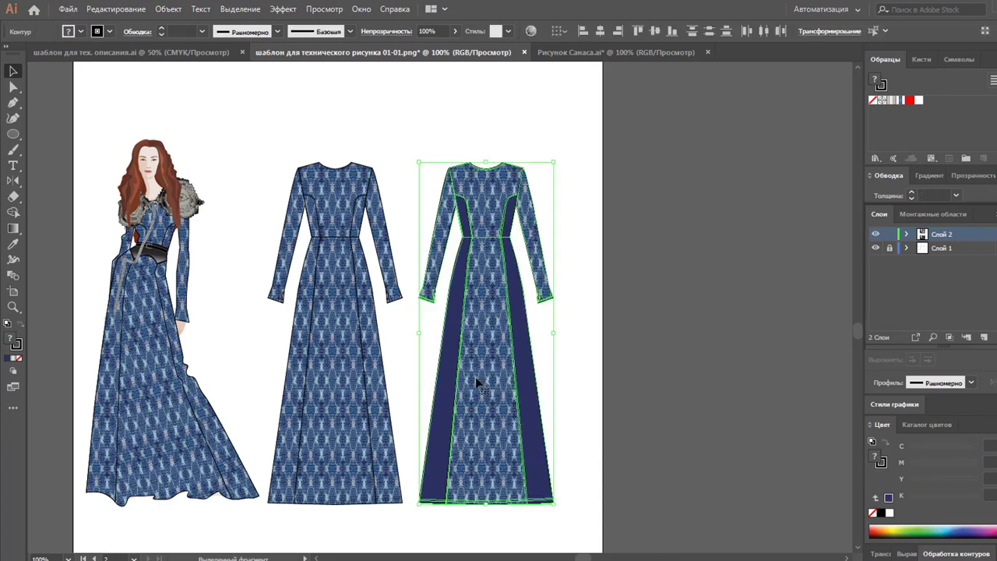
Add a dress copy further right, fill it solid navy, and set its centre panel fill to None
mouse_move(475, 377)
mouse_down()
mouse_move(630, 392)
mouse_move(700, 385)
mouse_up()
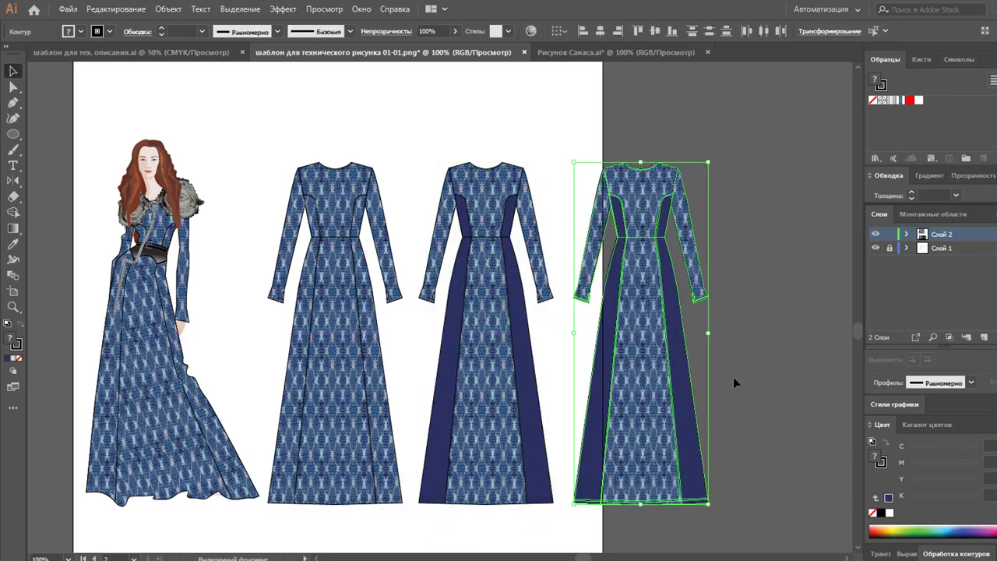
click(13, 243)
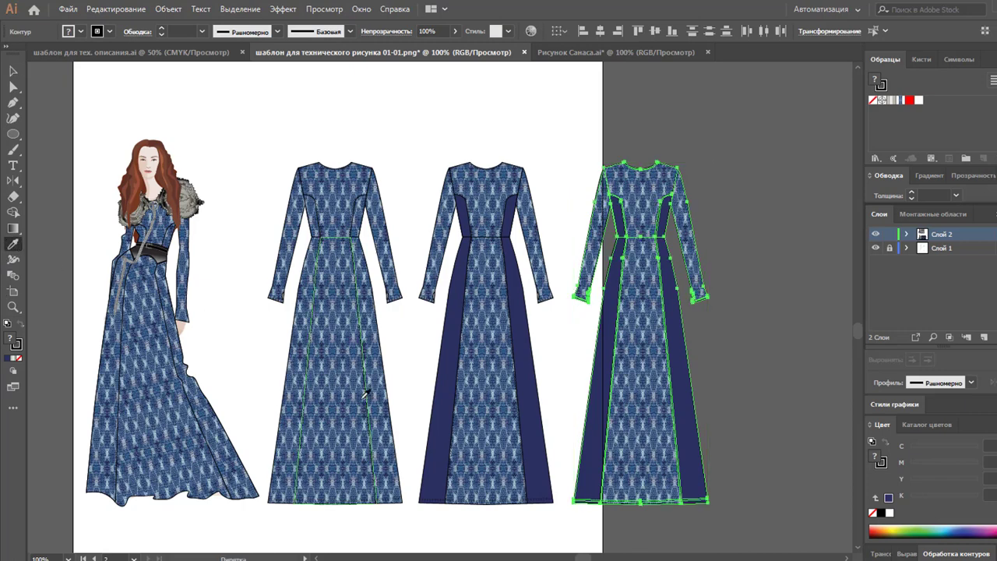
click(448, 376)
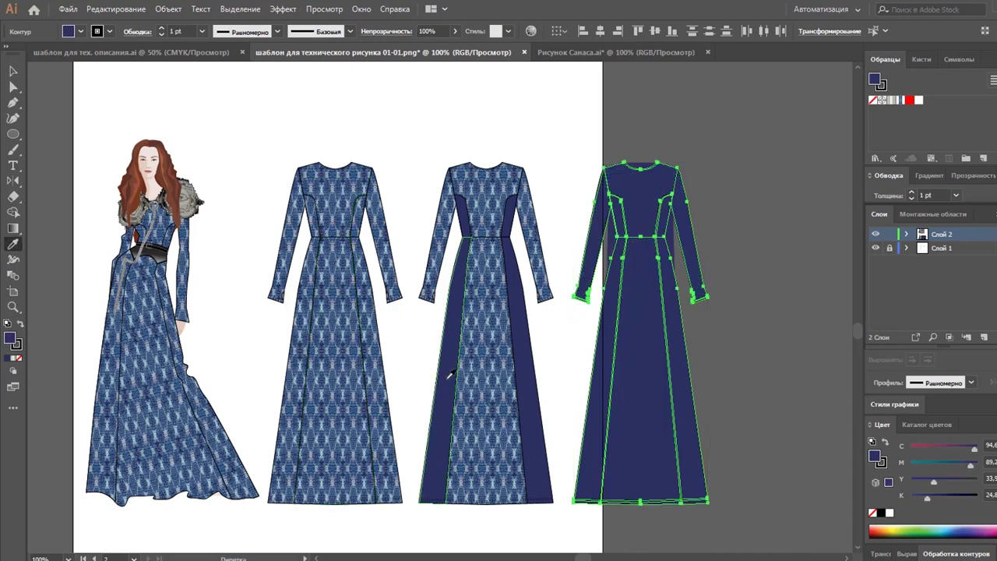
click(17, 71)
click(604, 272)
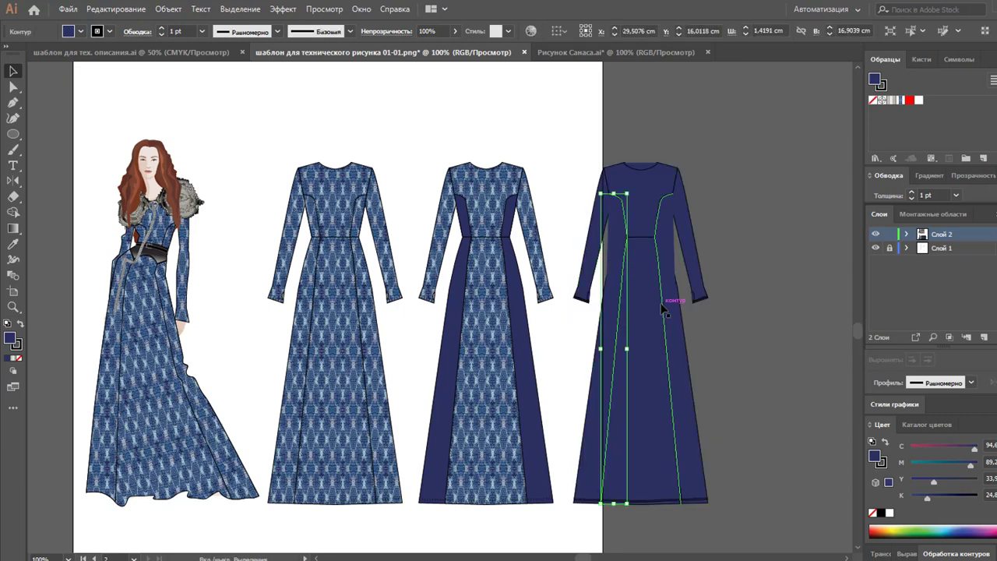
click(662, 310)
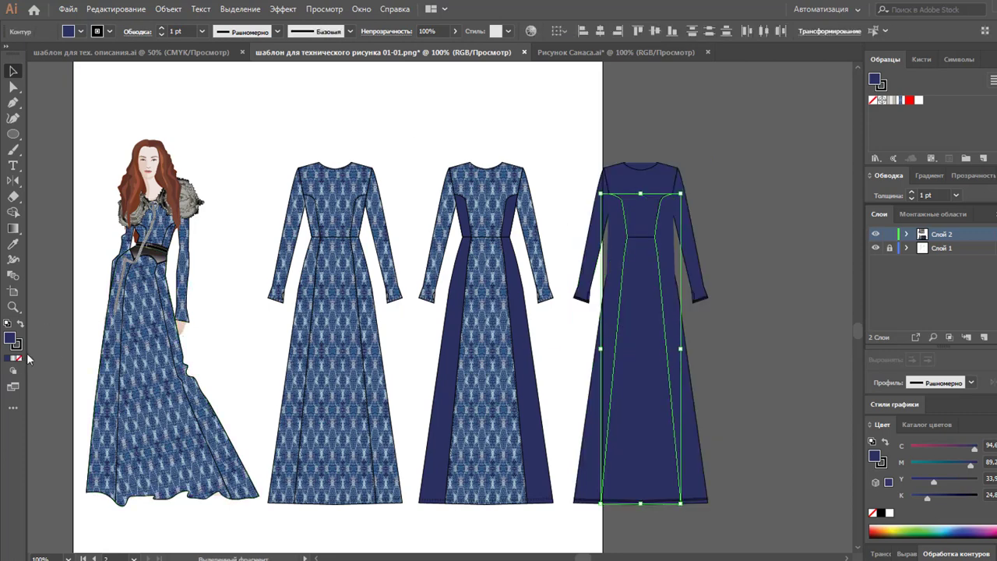
click(19, 357)
Widen the artboard rightward to include the fourth dress
click(13, 291)
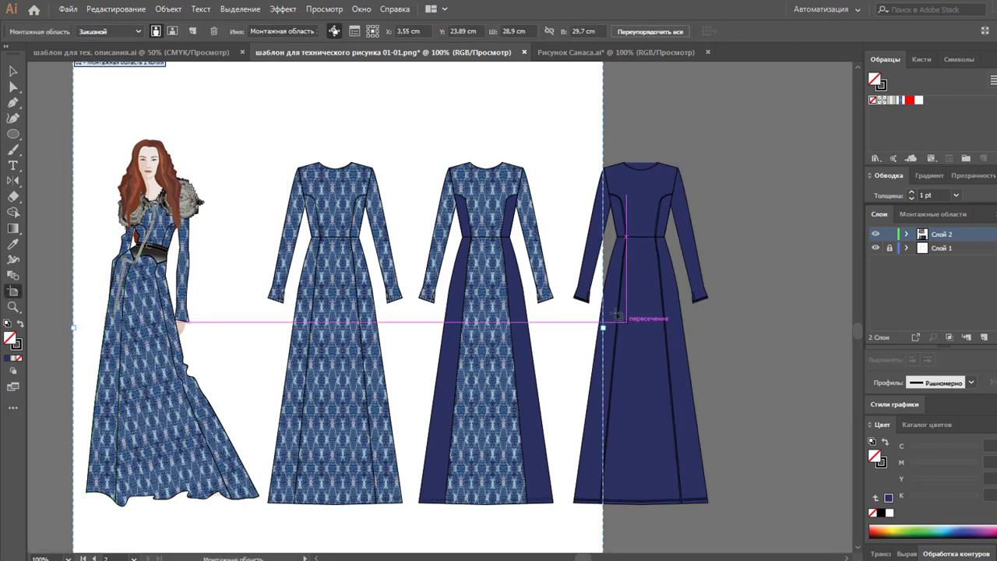
drag(602, 328, 733, 347)
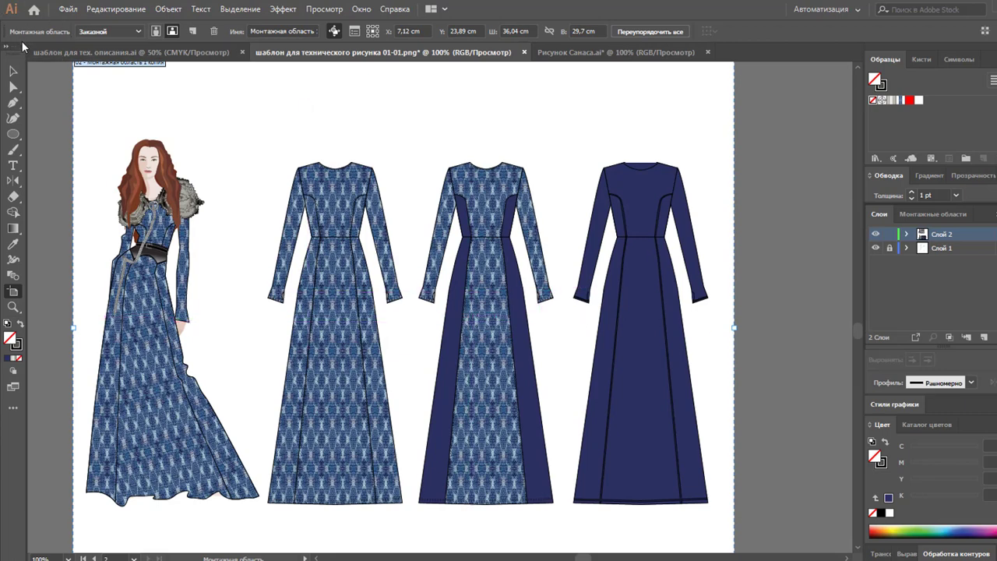
click(14, 71)
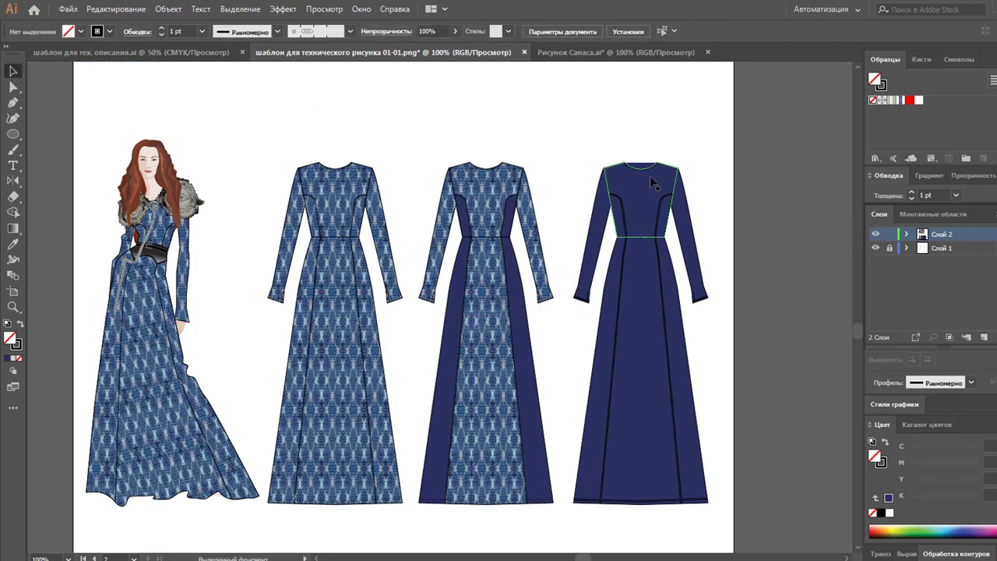
Set the navy dress's neckline trim fill to None, then zoom in on its sleeves
click(645, 170)
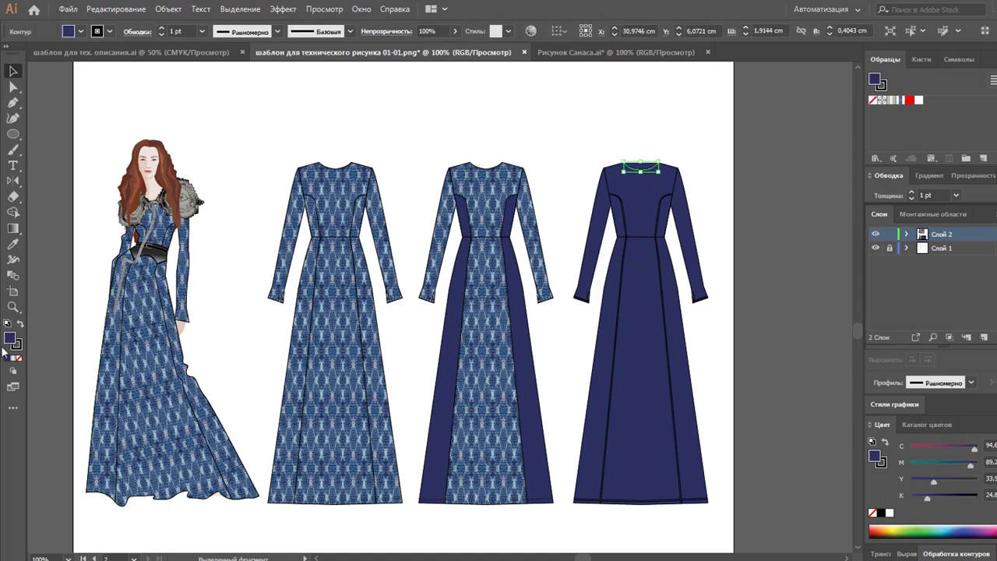
click(19, 359)
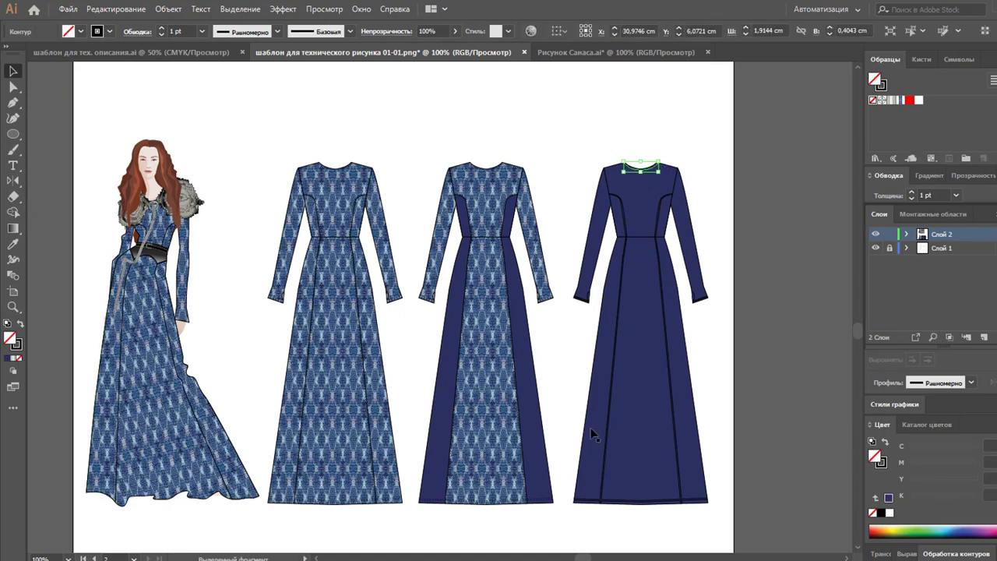
click(691, 371)
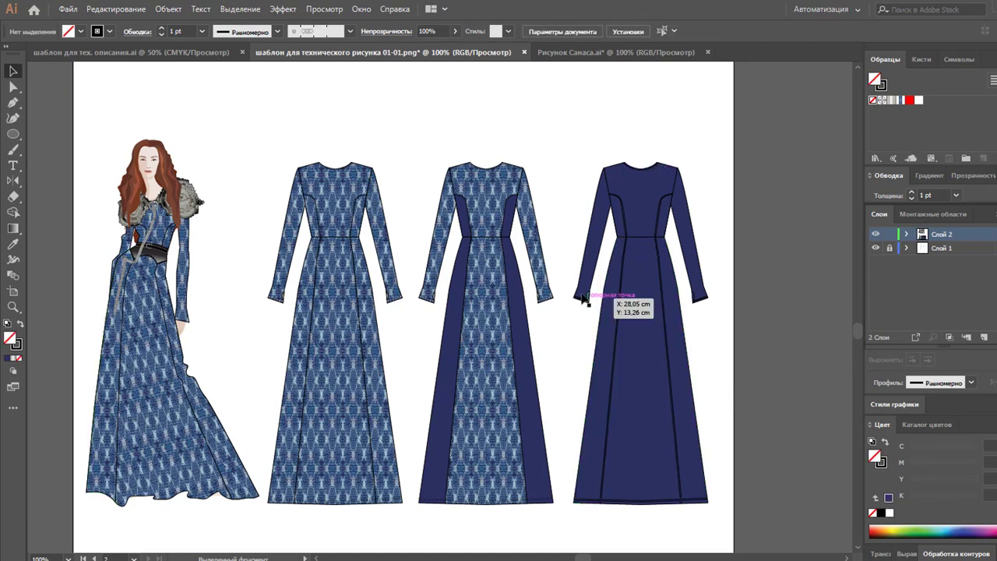
click(12, 306)
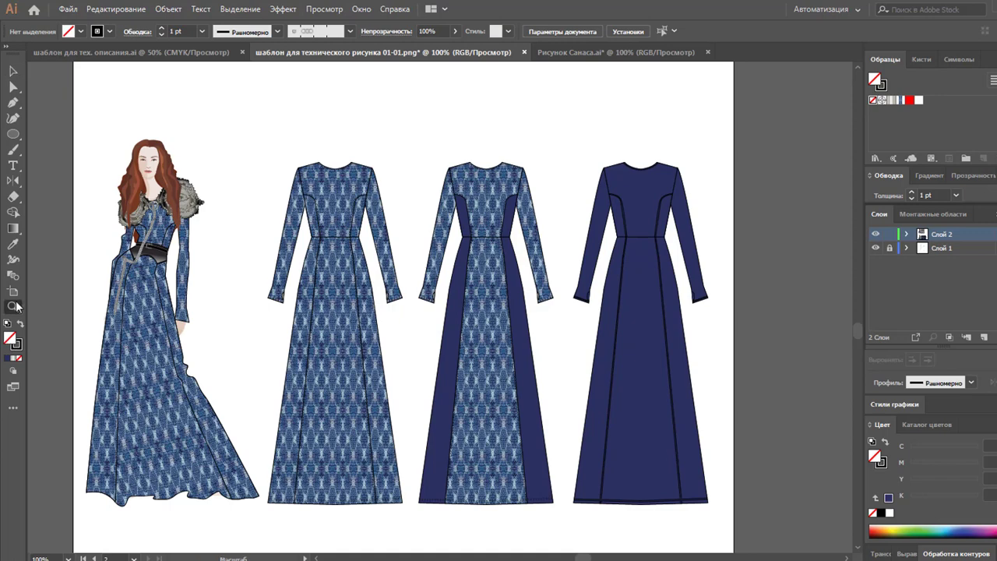
click(658, 311)
click(435, 299)
click(419, 272)
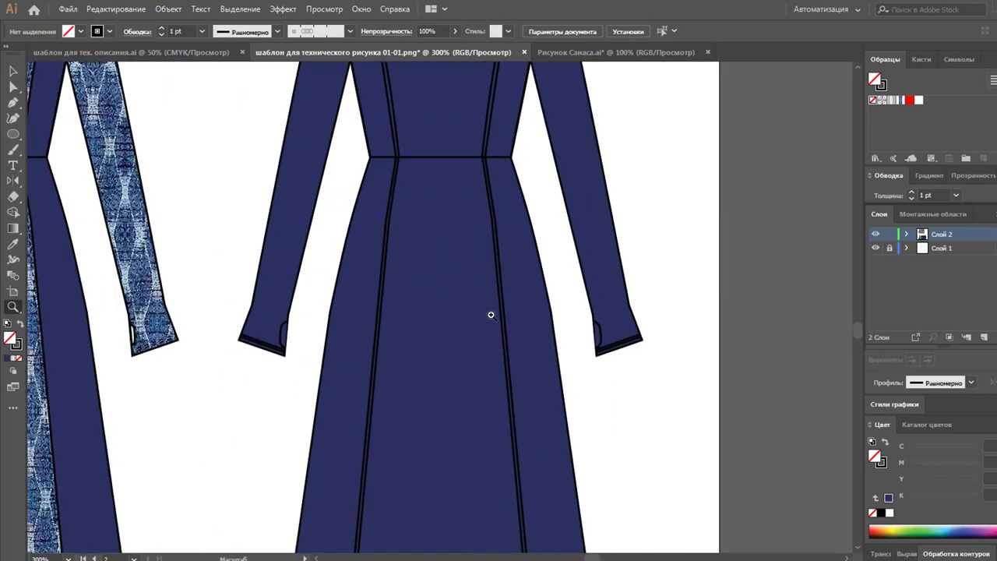
click(491, 314)
click(13, 71)
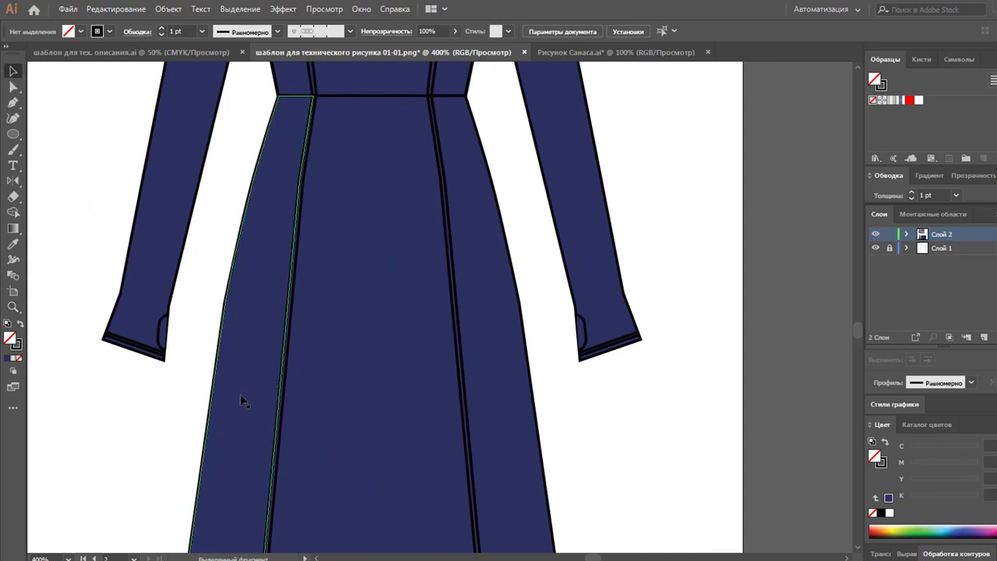
Set both cuff detail shapes' fill to None
click(163, 333)
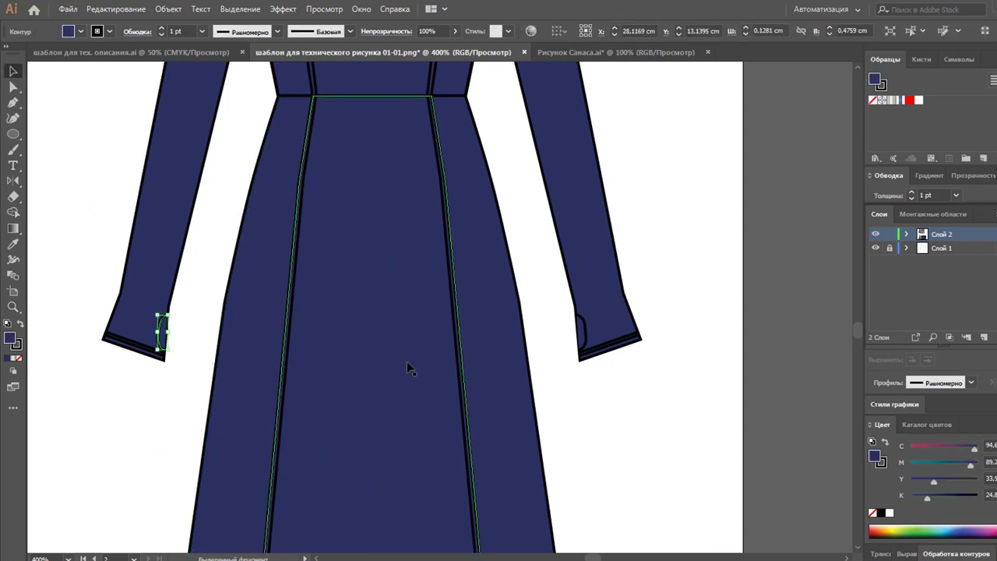
shift+click(584, 331)
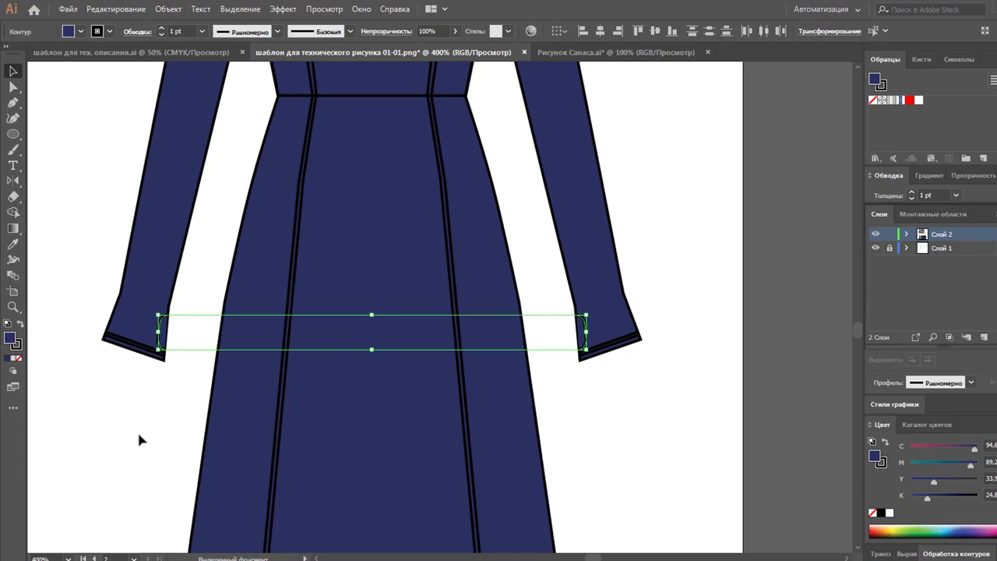
click(21, 357)
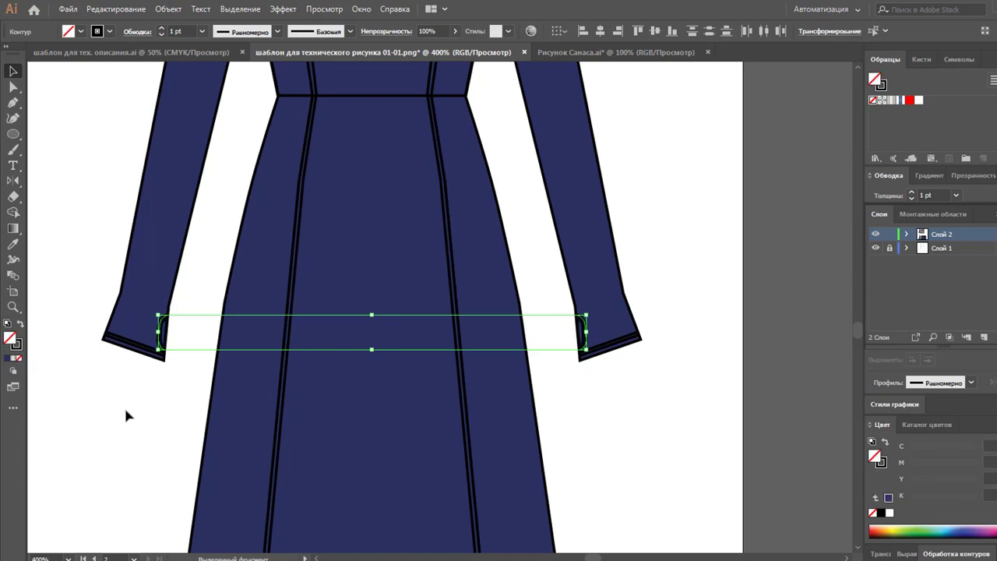
click(124, 405)
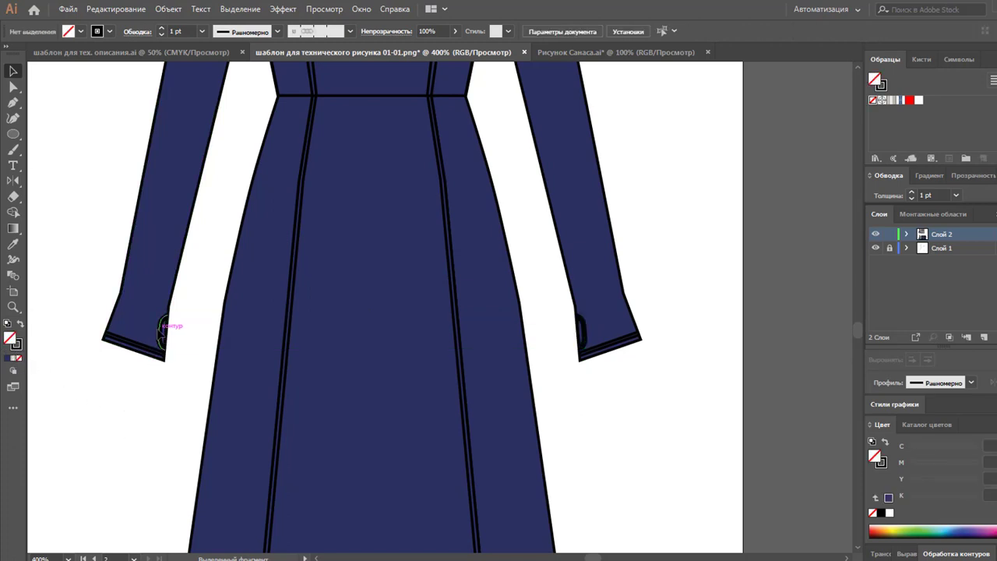
Select both cuff details, both cuff hem lines and the centre panel seam lines together
click(161, 331)
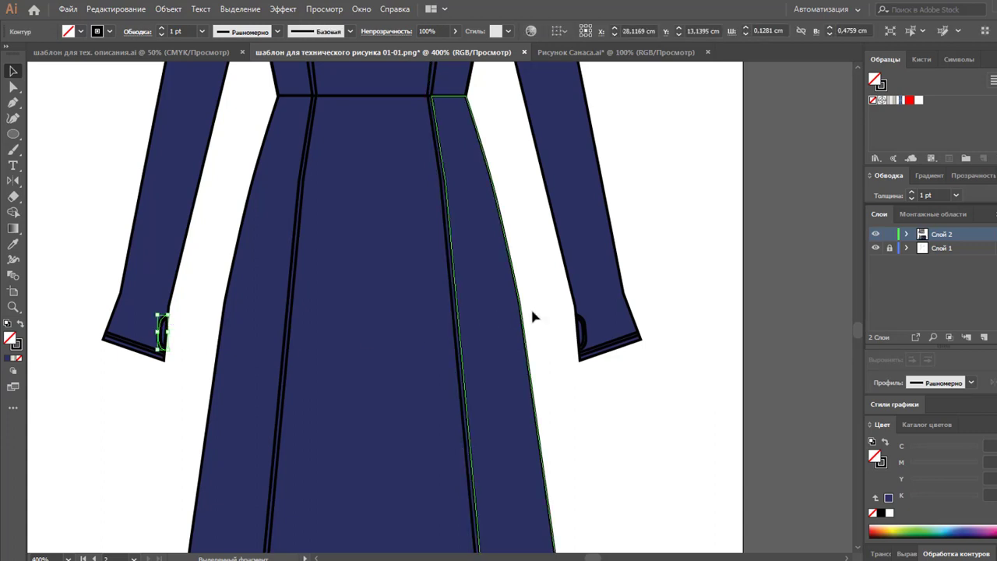
shift+click(581, 332)
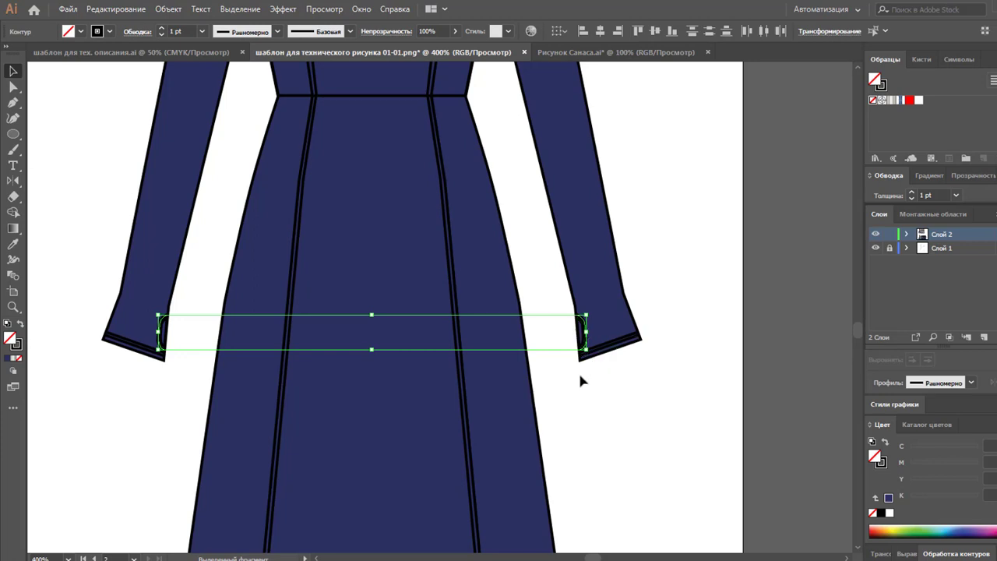
shift+click(121, 344)
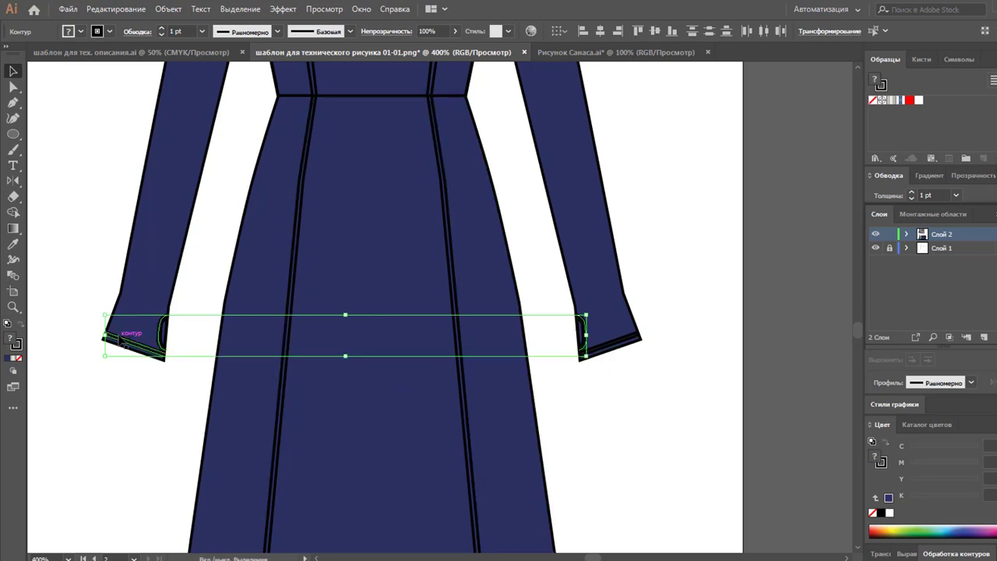
shift+click(611, 349)
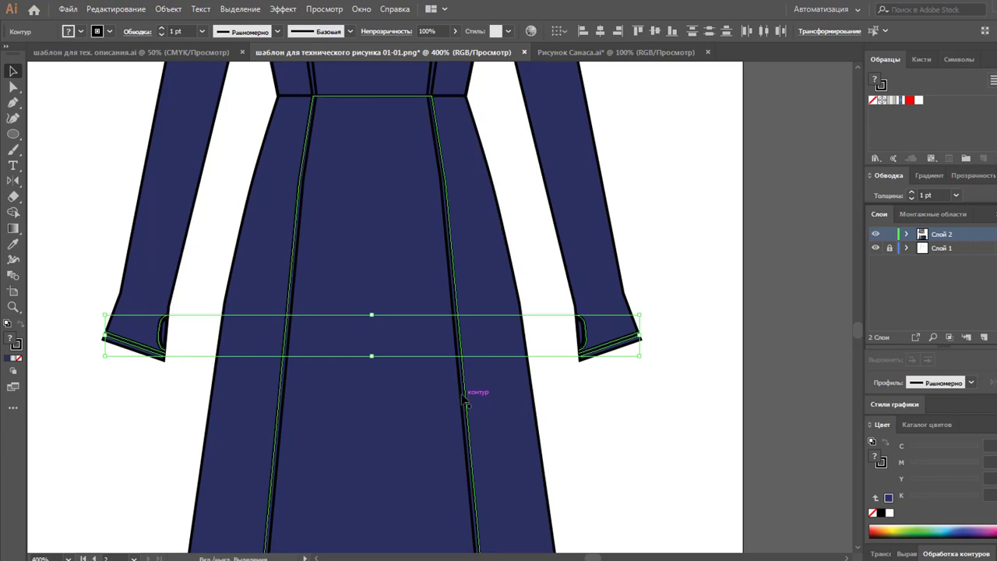
shift+click(372, 397)
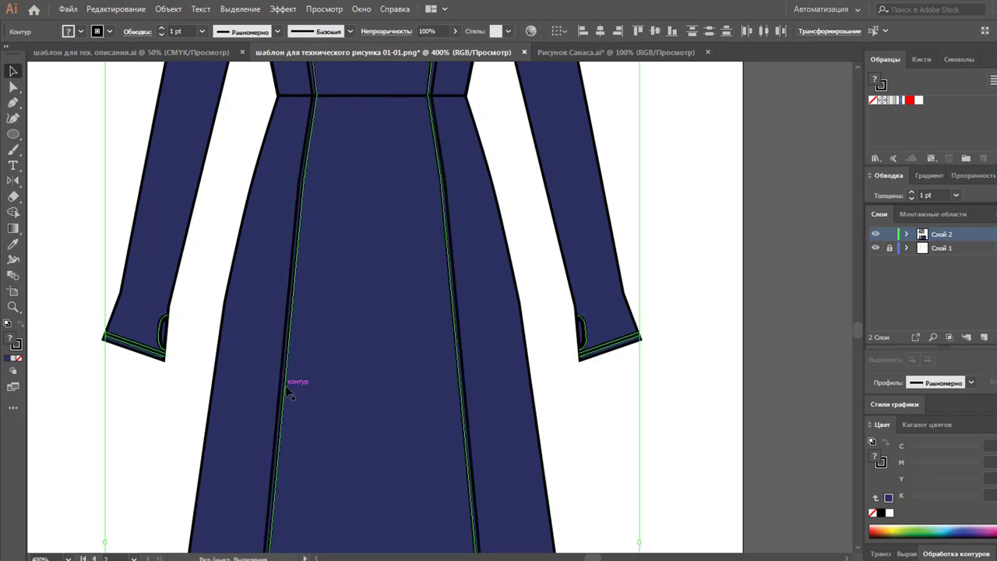
scroll(420, 381, up, 2)
scroll(413, 350, up, 4)
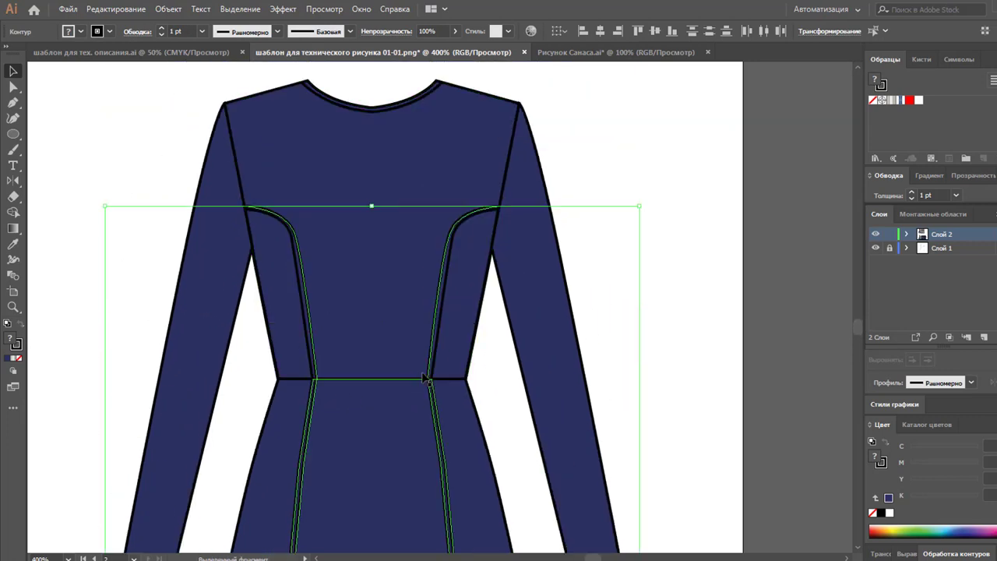
scroll(393, 296, up, 2)
shift+click(381, 192)
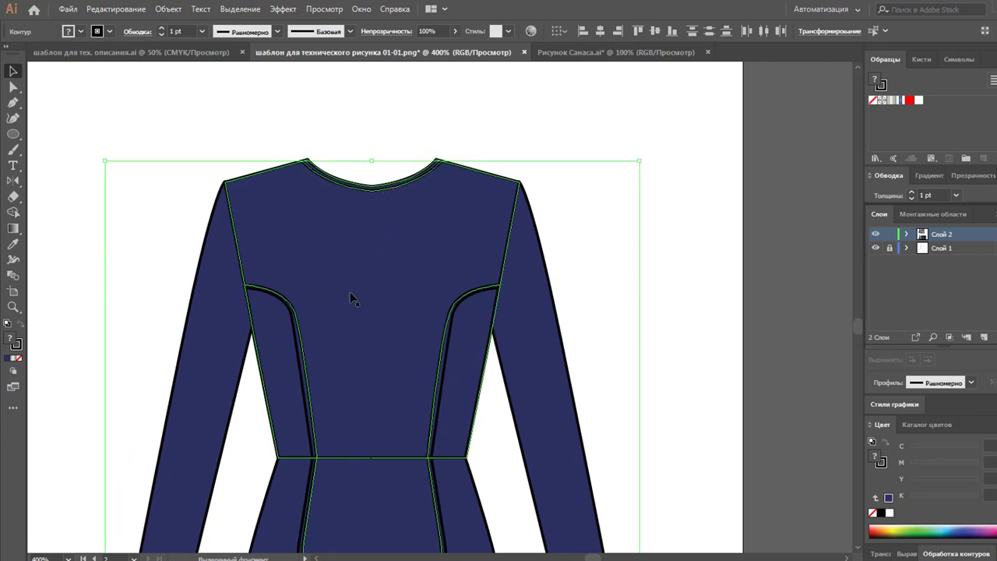
drag(351, 293, 350, 286)
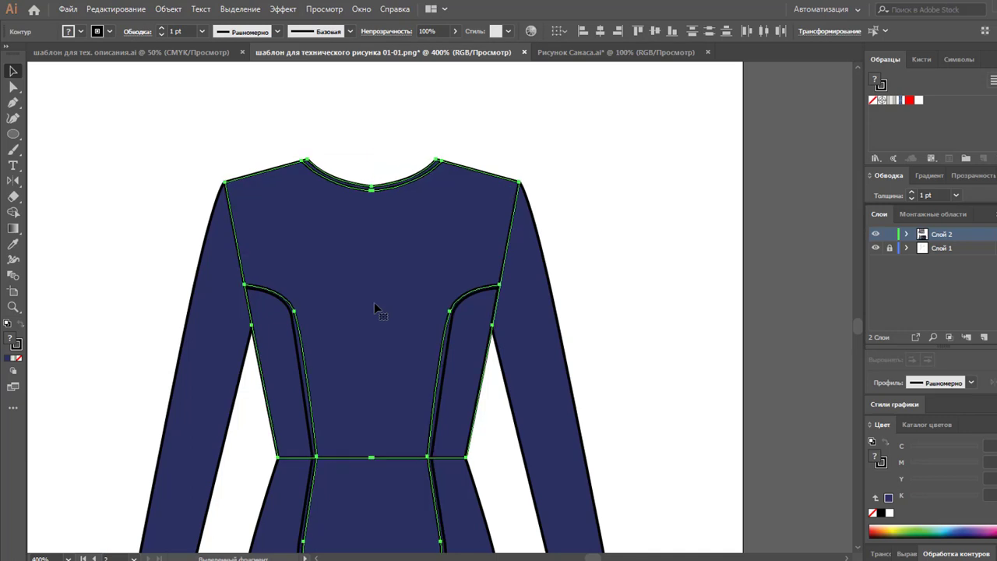
shift+click(504, 199)
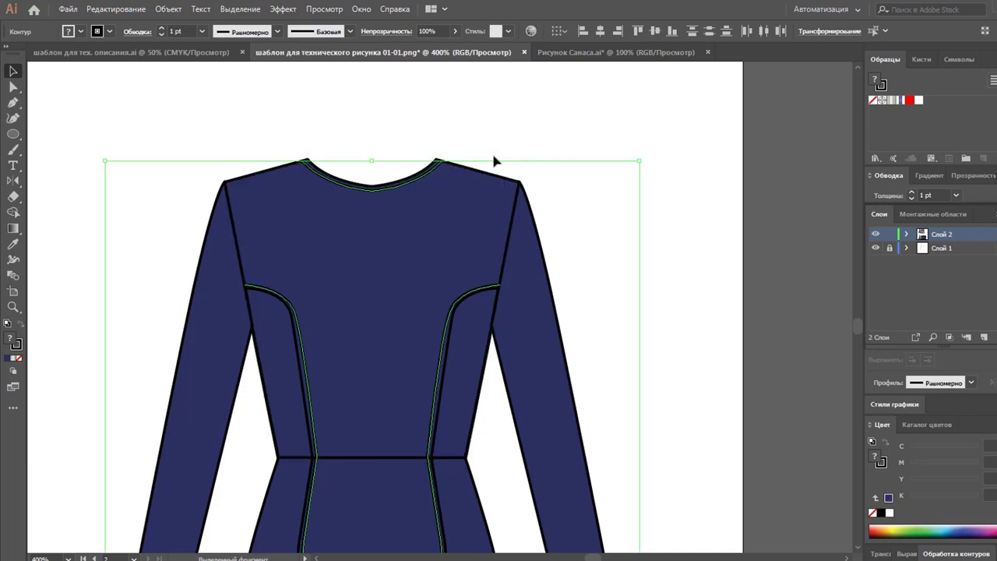
shift+click(514, 370)
scroll(484, 342, down, 3)
scroll(484, 343, down, 5)
scroll(484, 342, down, 5)
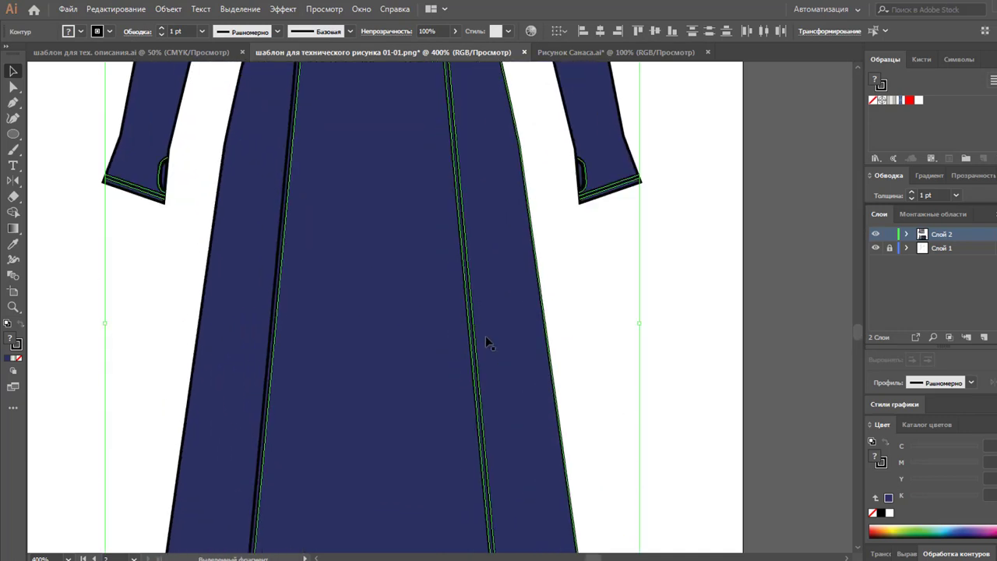
scroll(485, 343, down, 2)
scroll(485, 342, down, 2)
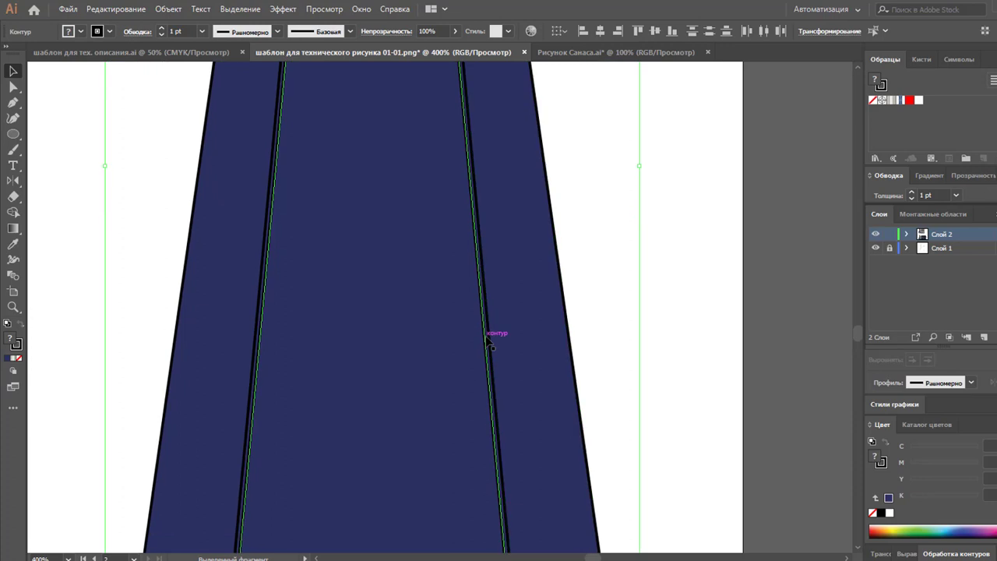
scroll(432, 377, down, 5)
scroll(436, 372, down, 4)
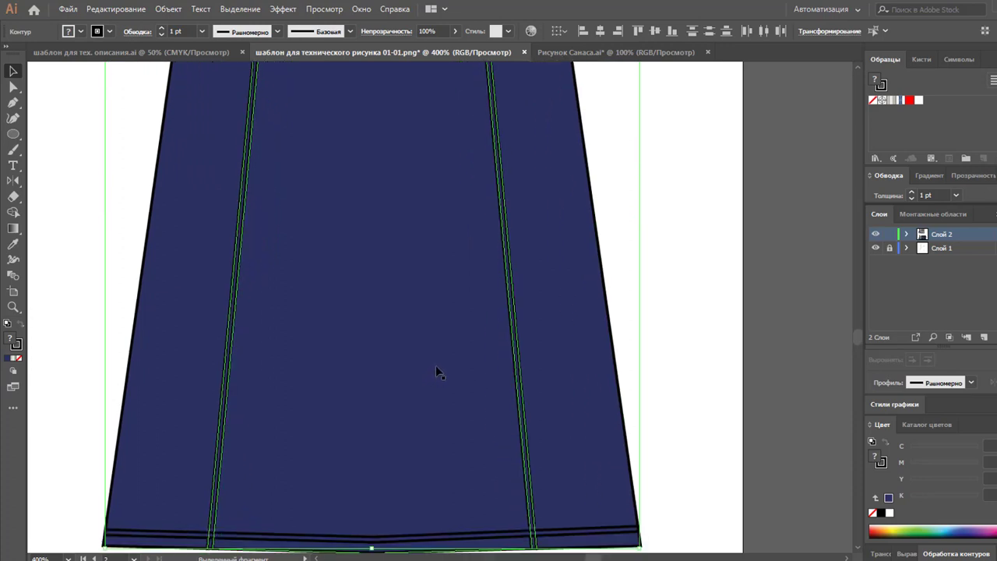
scroll(425, 413, down, 3)
click(380, 470)
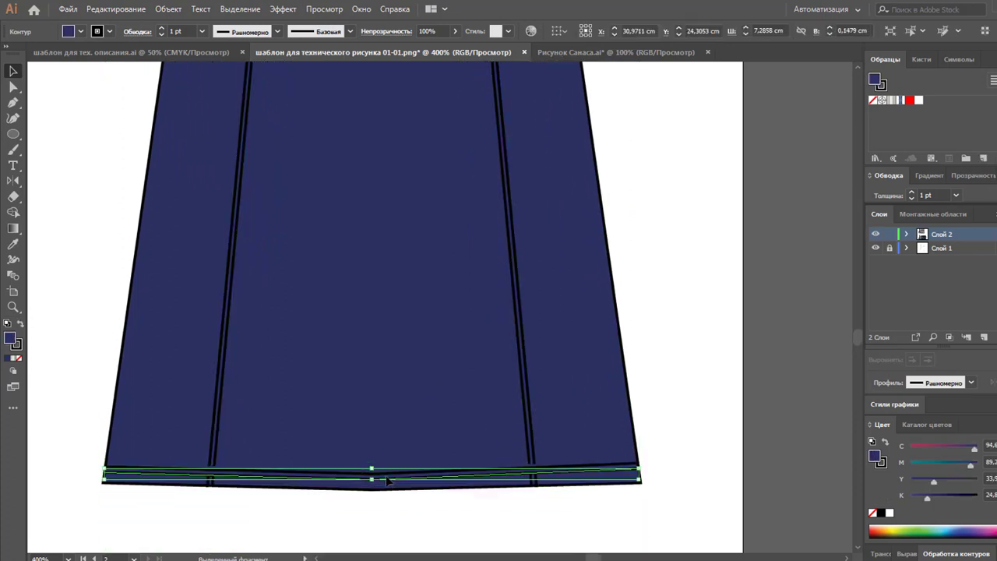
shift+click(389, 480)
click(417, 513)
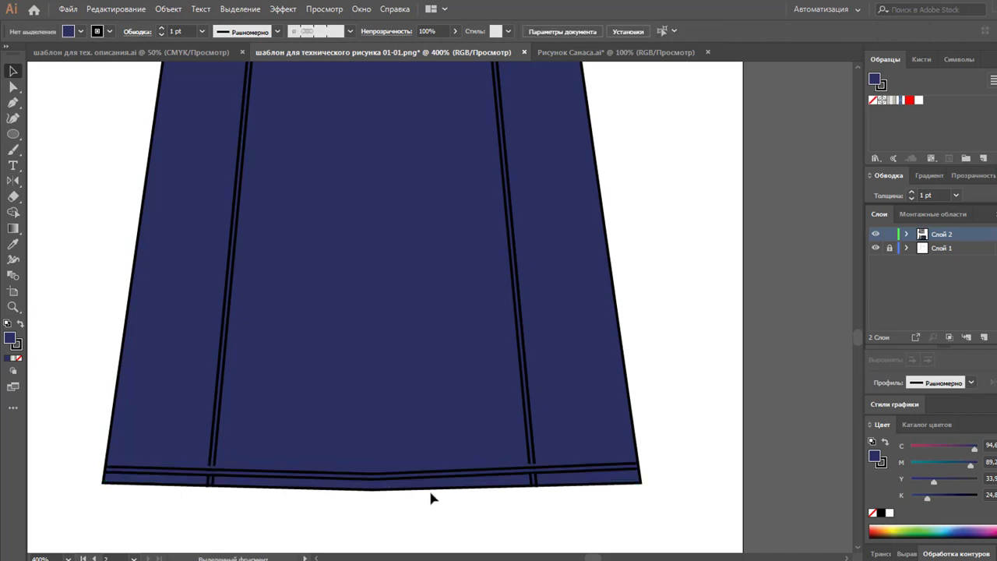
key(z)
alt+click(389, 257)
alt+click(483, 198)
alt+click(516, 189)
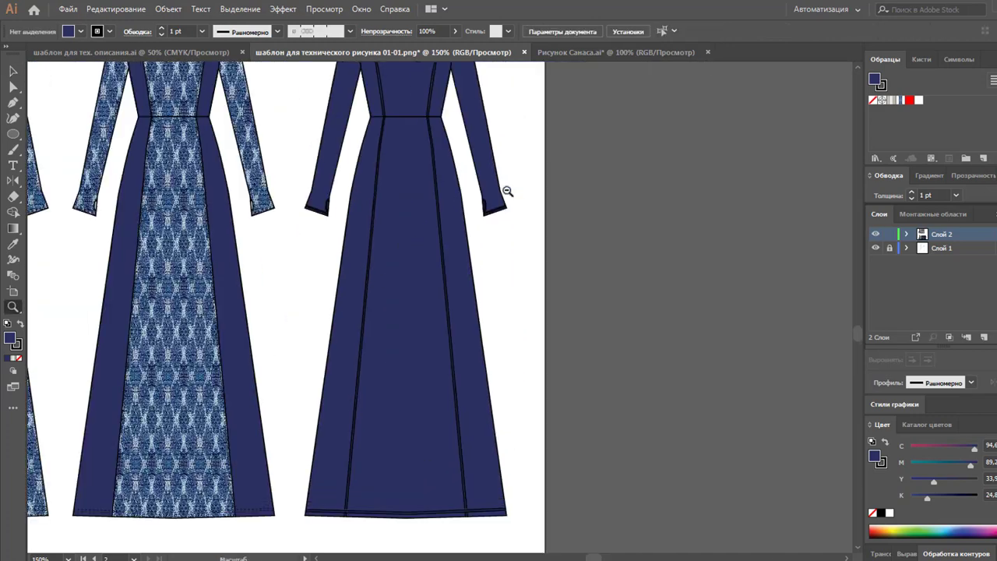
alt+click(448, 242)
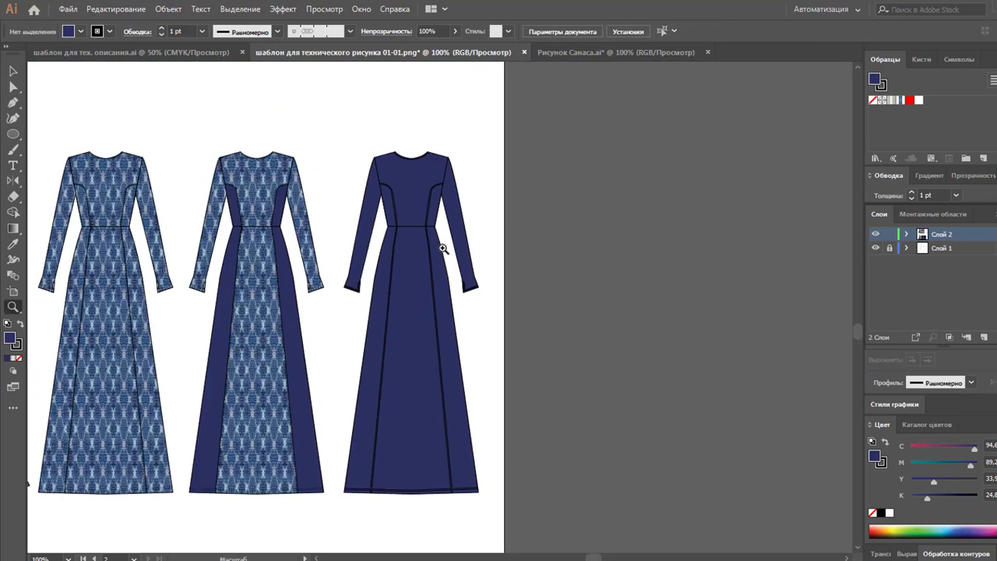
click(12, 73)
drag(494, 123, 346, 496)
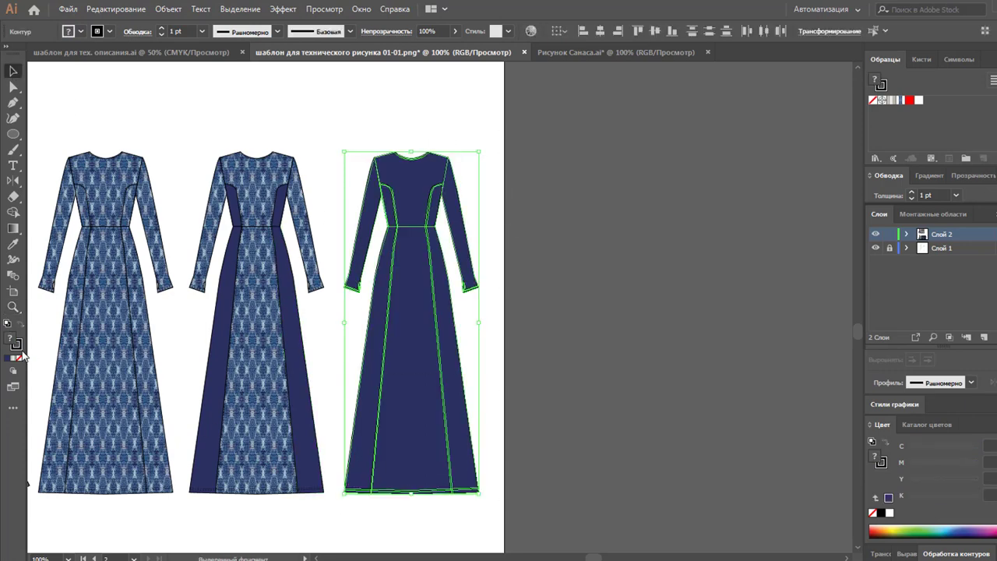
Change the selected lines' stroke to grey 8E8A8A, then zoom out to the whole artboard
double_click(16, 344)
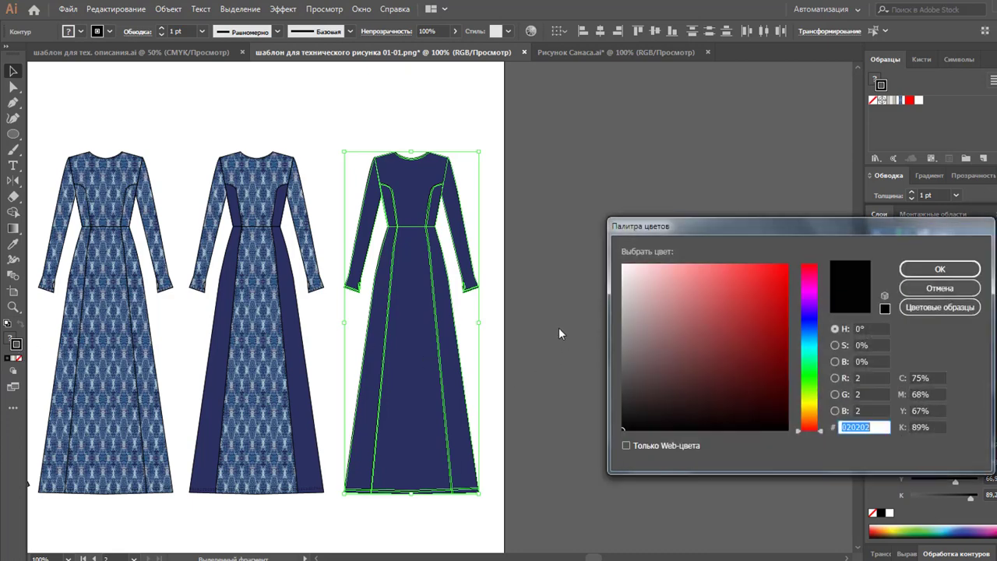
drag(625, 327, 627, 337)
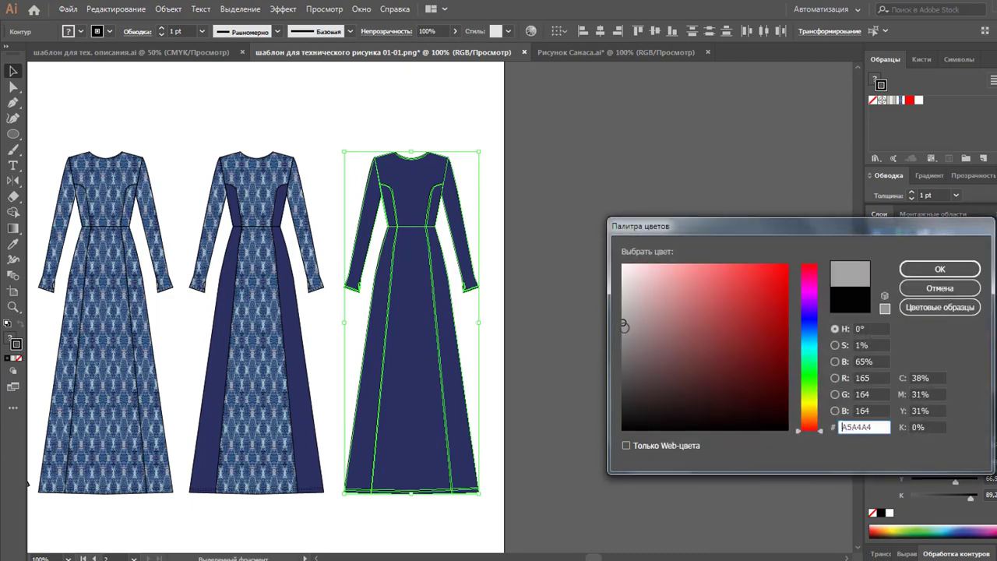
click(940, 267)
click(609, 241)
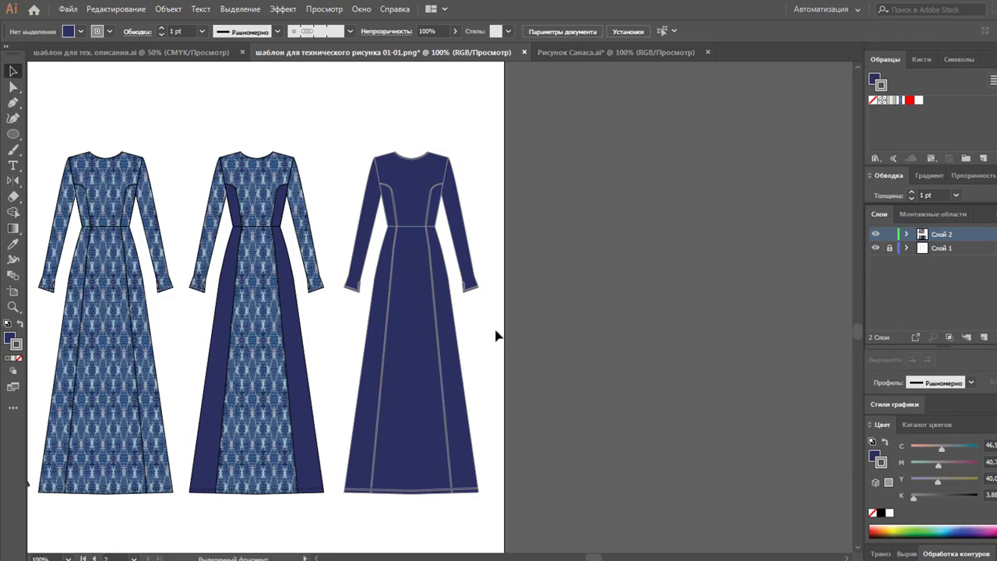
key(z)
key(ctrl+minus)
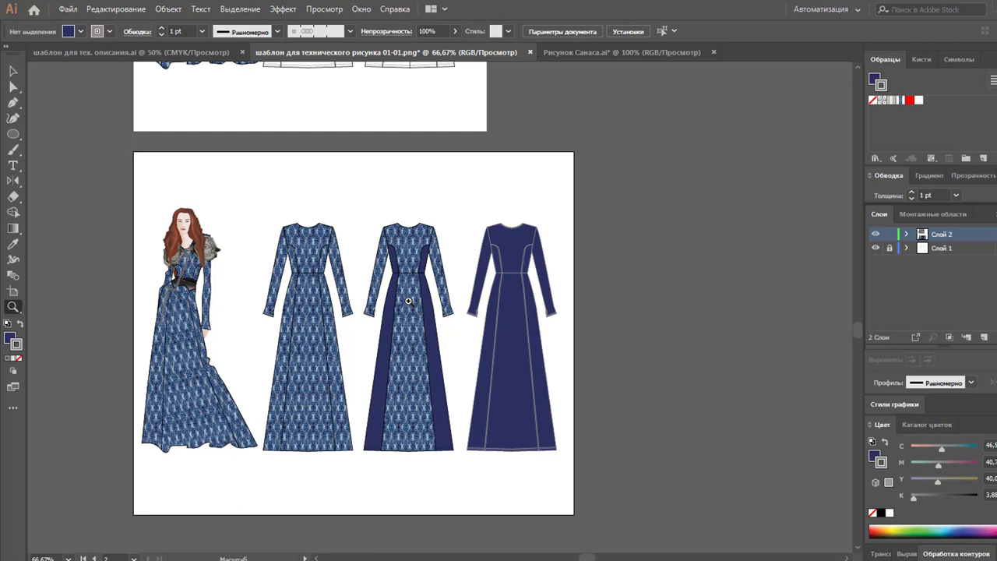
Duplicate the first artboard with its drawings to a new artboard on the right
scroll(599, 293, up, 3)
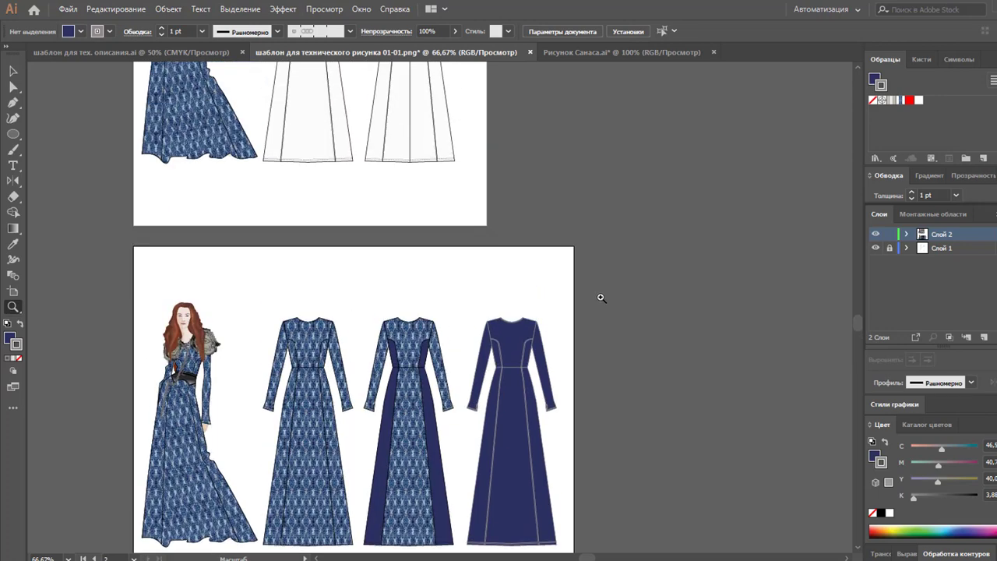
scroll(599, 292, up, 5)
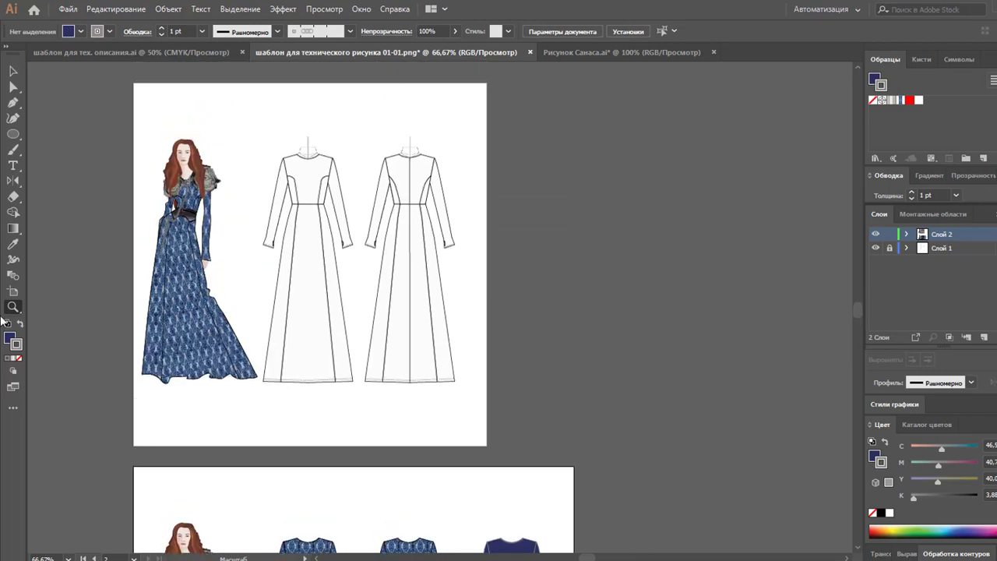
click(13, 291)
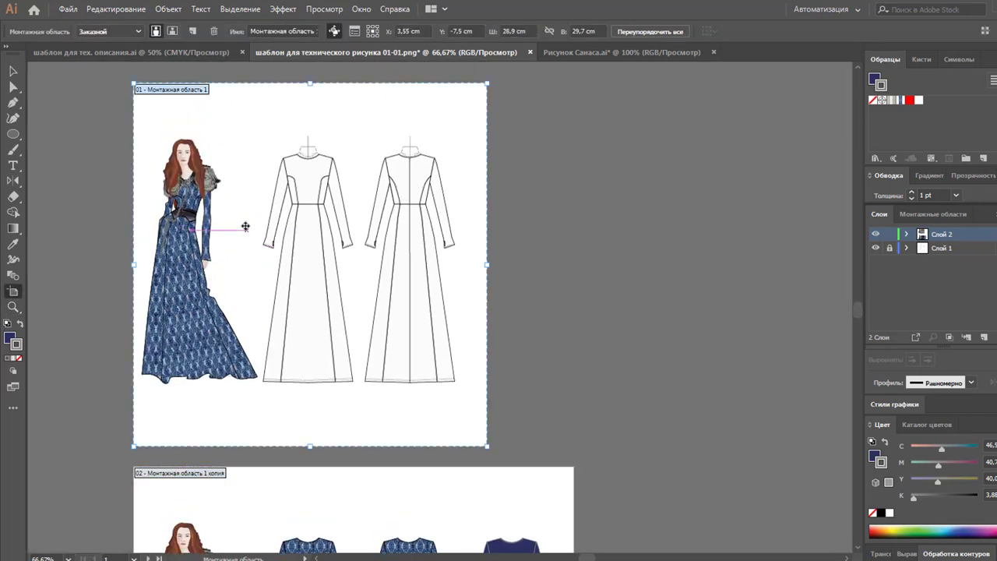
drag(244, 226, 615, 251)
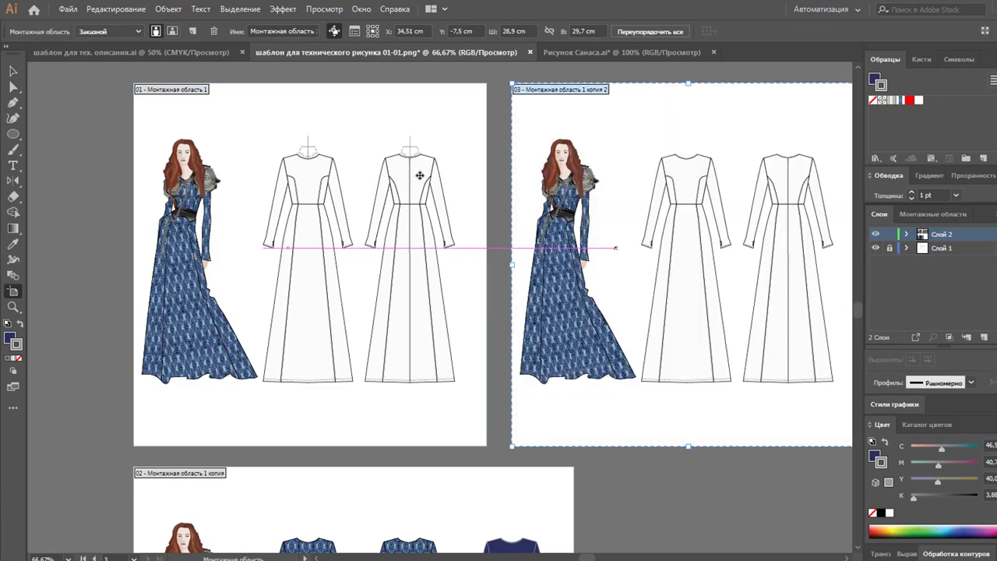
key(Escape)
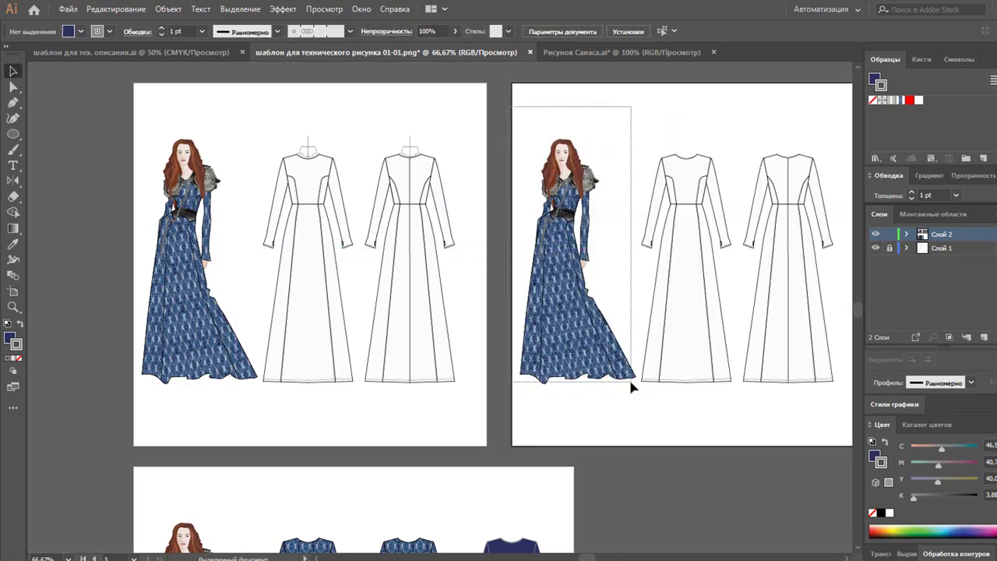
Delete the model figure and the back-view flat from the new artboard
click(629, 381)
key(Delete)
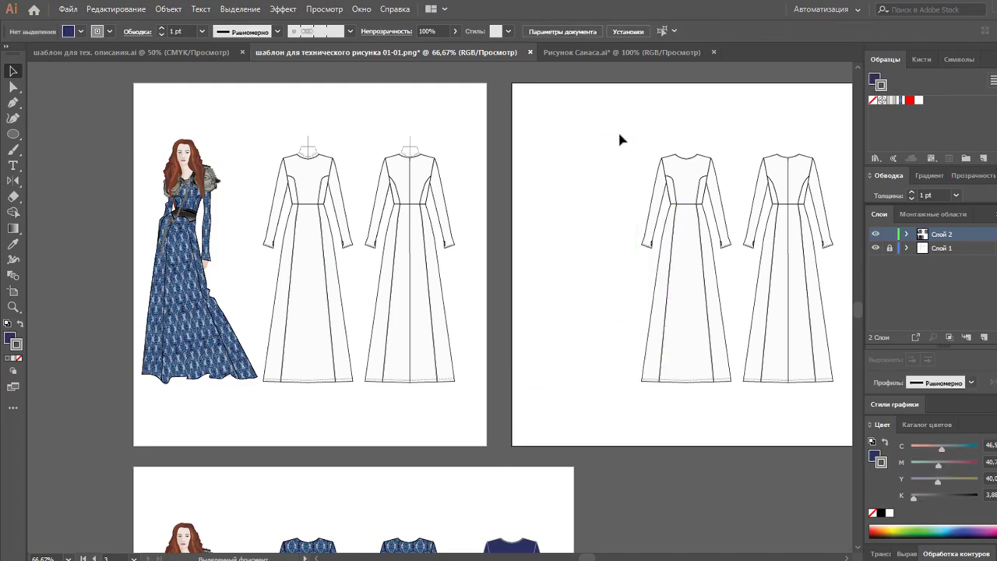
drag(742, 142, 830, 384)
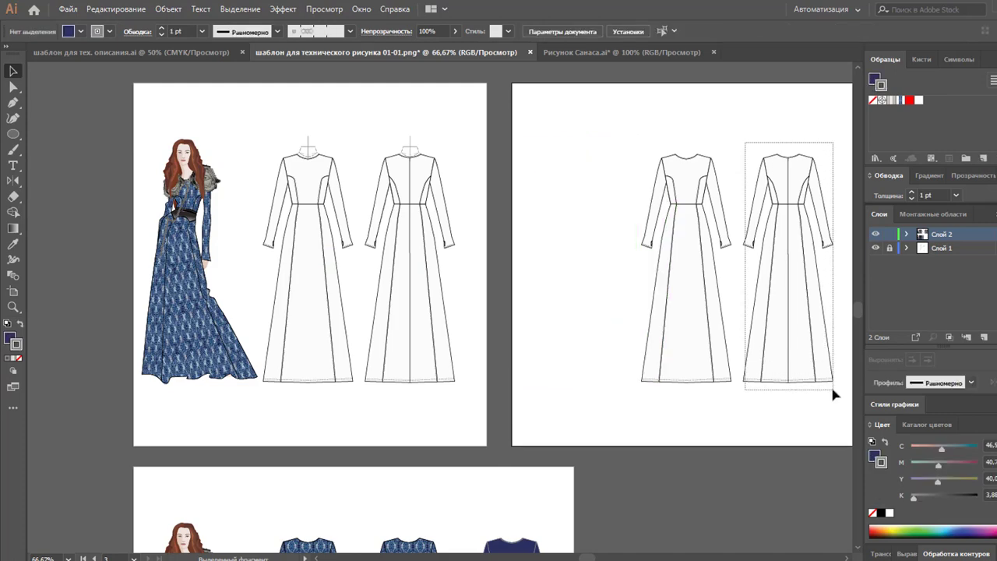
key(Delete)
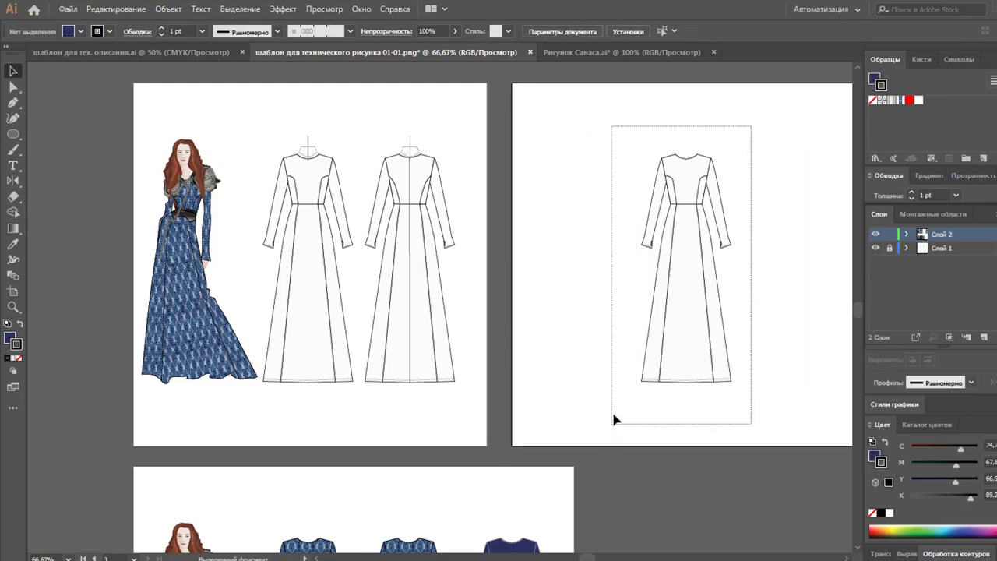
Duplicate the remaining front dress flat beside itself
drag(750, 126, 614, 417)
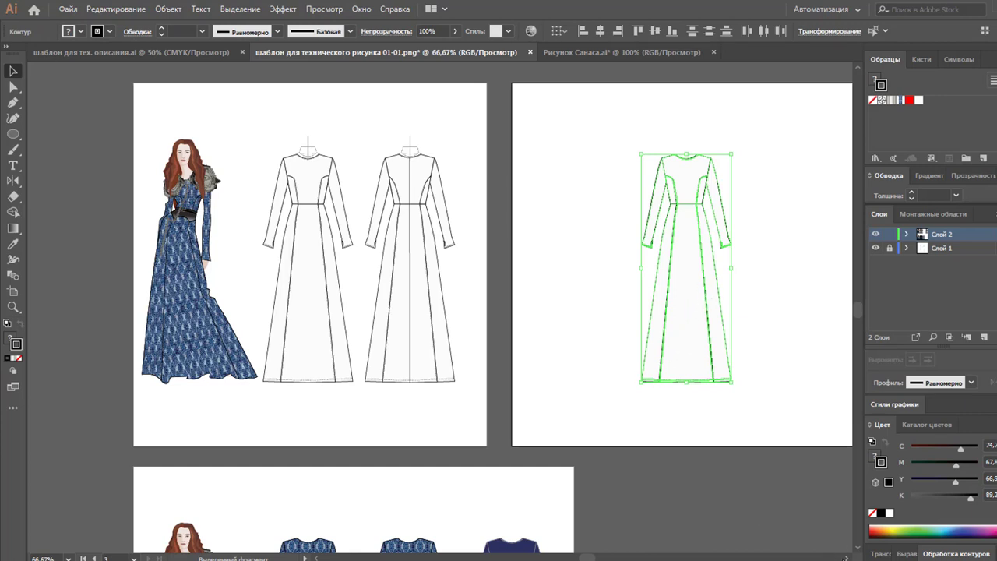
scroll(677, 323, right, 3)
scroll(677, 324, right, 3)
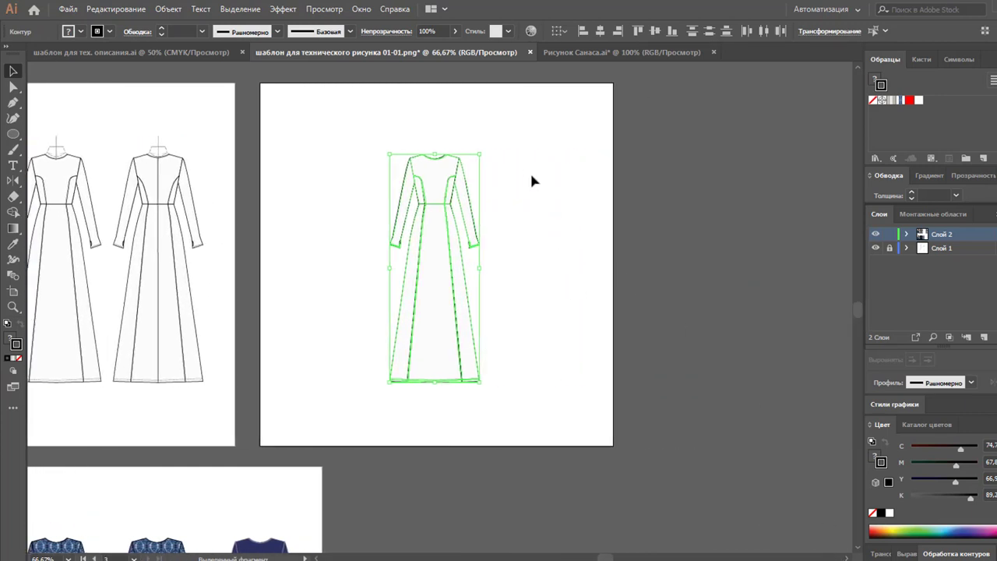
mouse_move(438, 202)
mouse_down()
mouse_move(336, 218)
mouse_move(465, 218)
mouse_up()
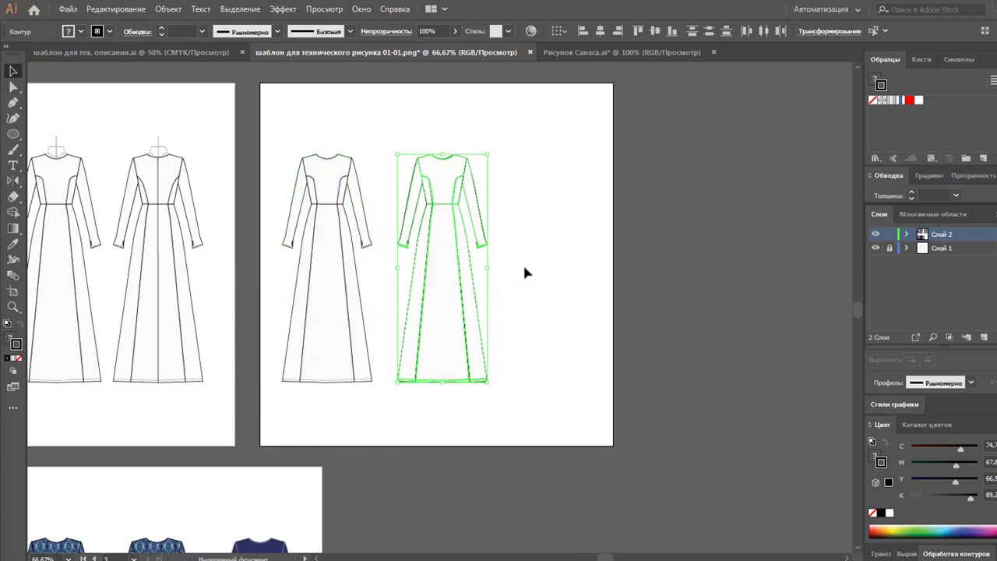
click(529, 277)
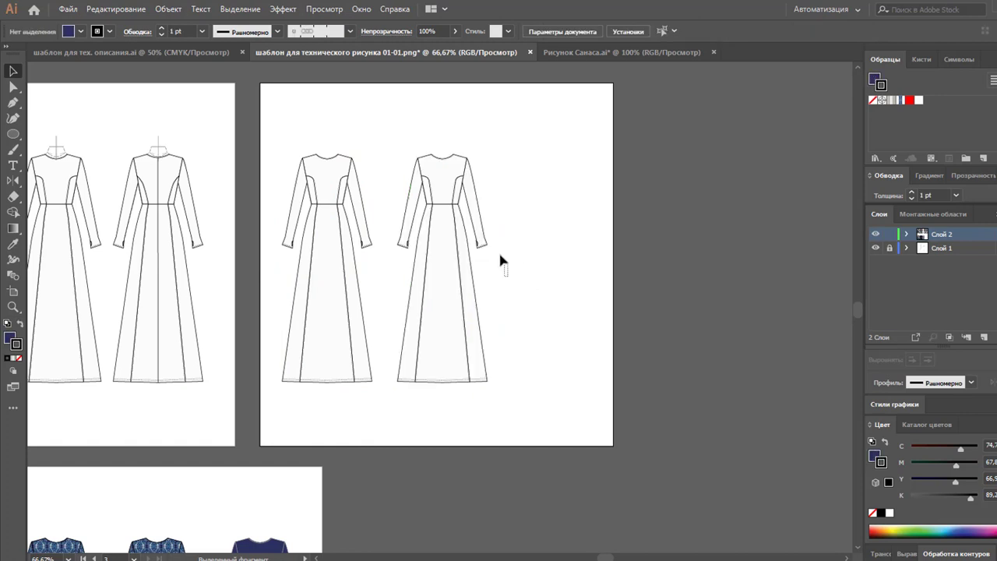
Delete both sleeves from the second front flat to make it sleeveless
drag(499, 255, 478, 230)
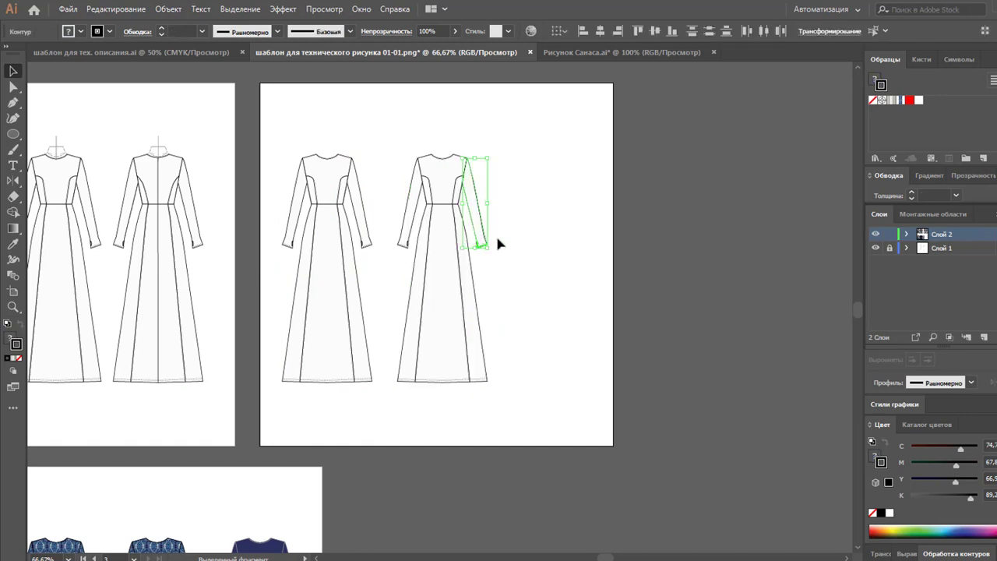
key(Delete)
drag(389, 226, 408, 260)
key(Delete)
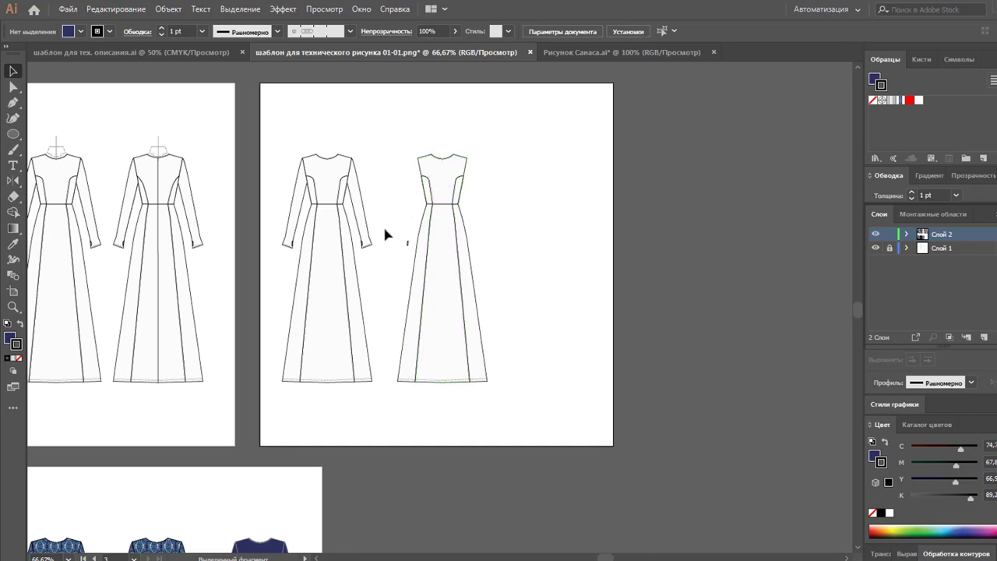
drag(418, 261, 407, 244)
key(Delete)
Add a third long-sleeved copy with a raised, shorter hem, and widen the artboard
mouse_move(262, 131)
mouse_down()
mouse_move(396, 380)
mouse_move(382, 400)
mouse_up()
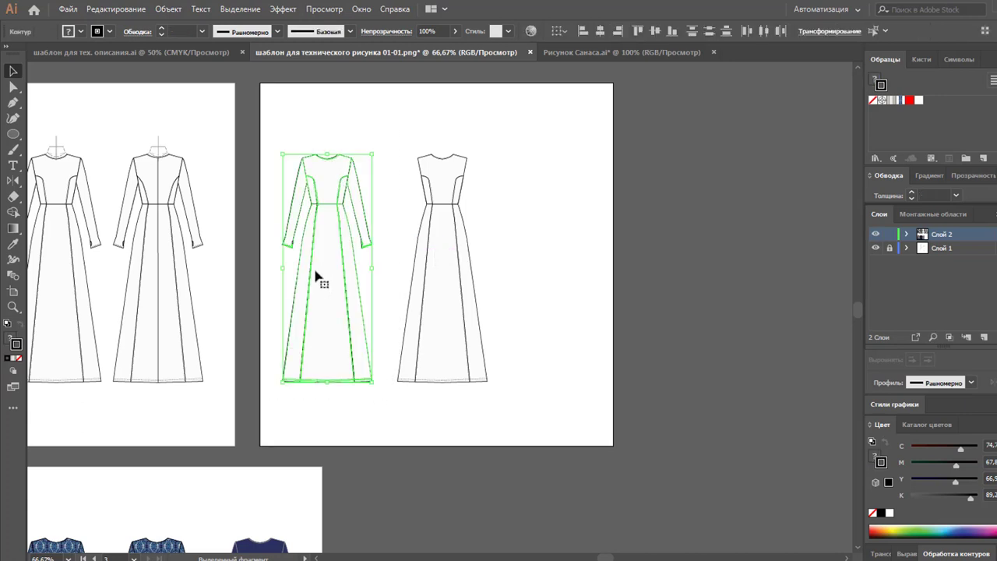
drag(372, 282, 538, 301)
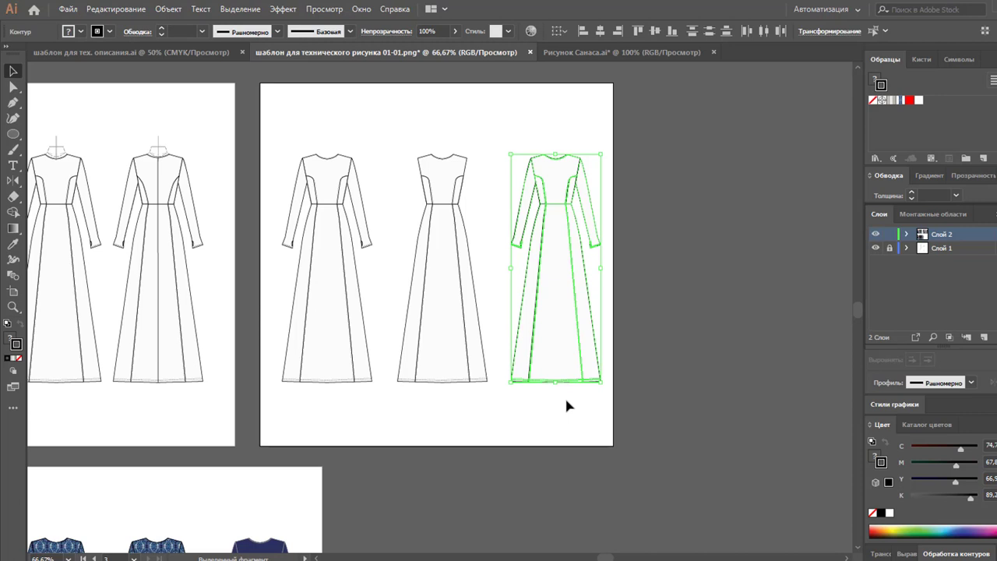
click(566, 401)
click(13, 86)
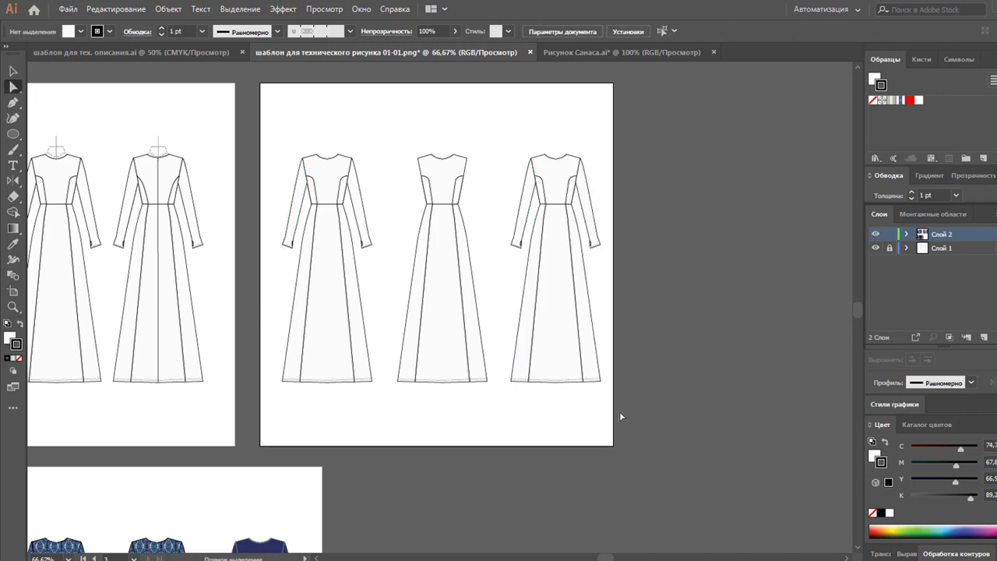
mouse_move(605, 407)
mouse_down()
mouse_move(542, 384)
mouse_move(550, 314)
mouse_up()
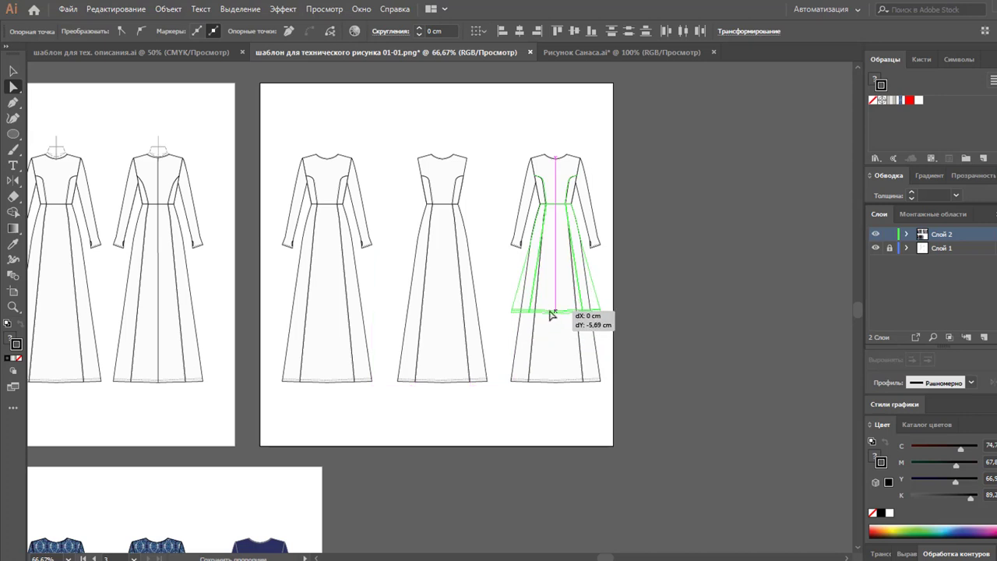
click(602, 372)
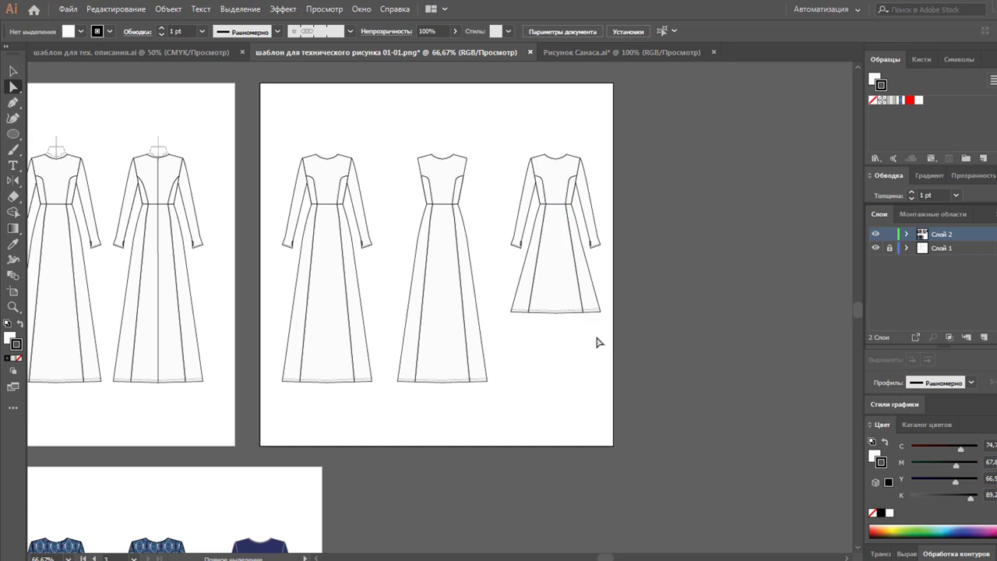
click(13, 290)
drag(613, 266, 758, 267)
Copy the first dress to the far right and flare its right skirt side outward
key(Escape)
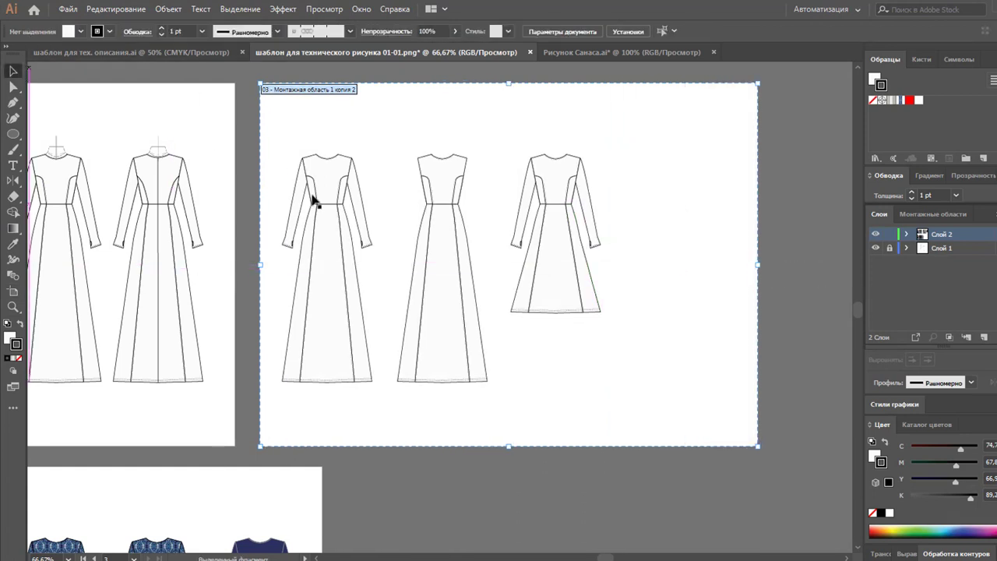
drag(265, 125, 376, 394)
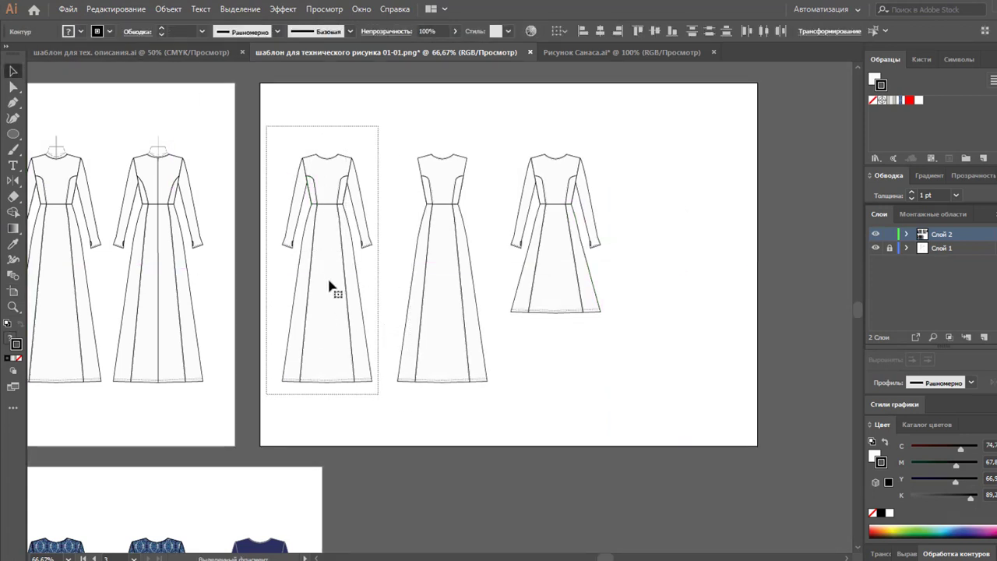
drag(341, 278, 700, 309)
click(13, 86)
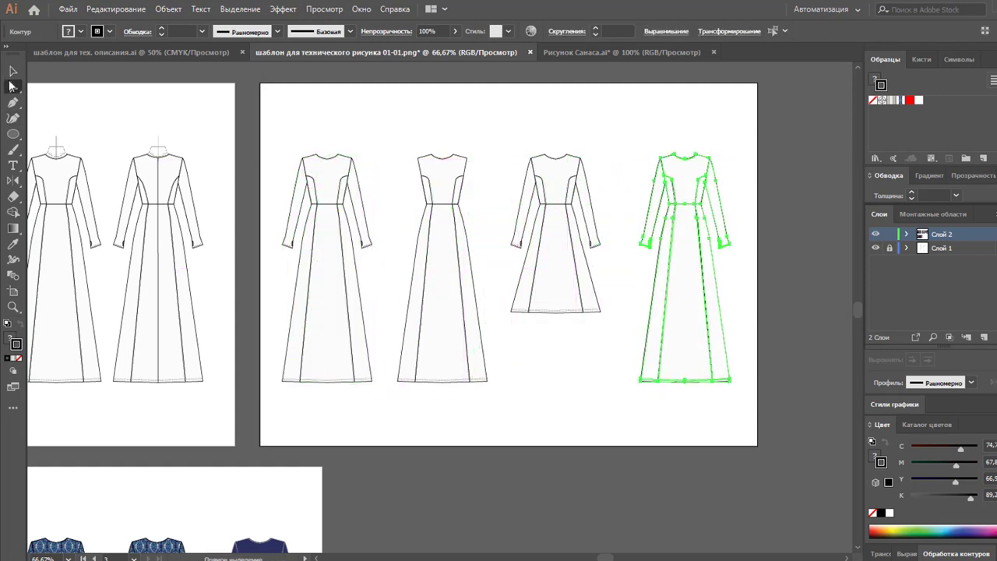
drag(618, 352, 673, 397)
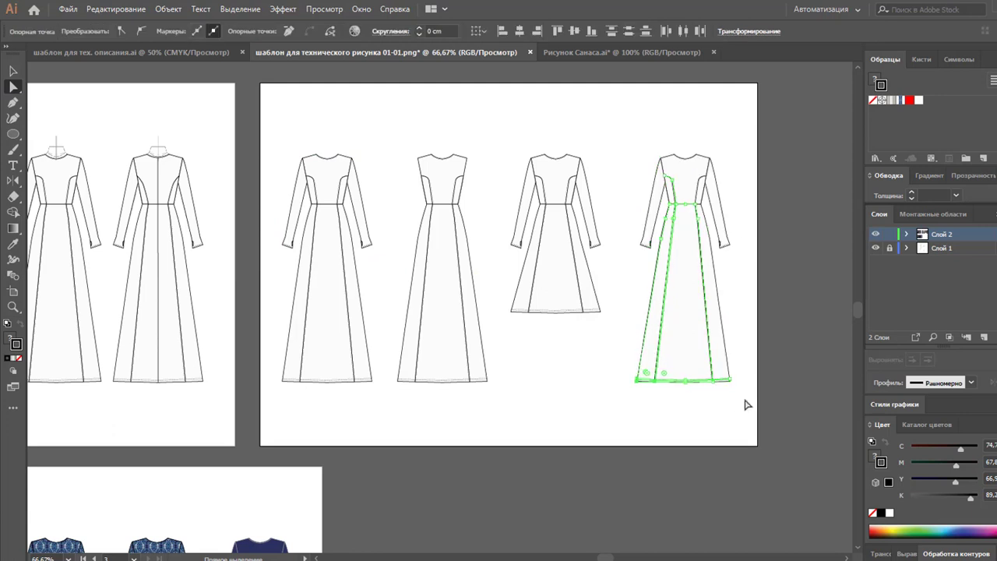
drag(746, 402, 700, 374)
mouse_move(700, 376)
mouse_down()
mouse_move(732, 400)
mouse_move(729, 374)
mouse_up()
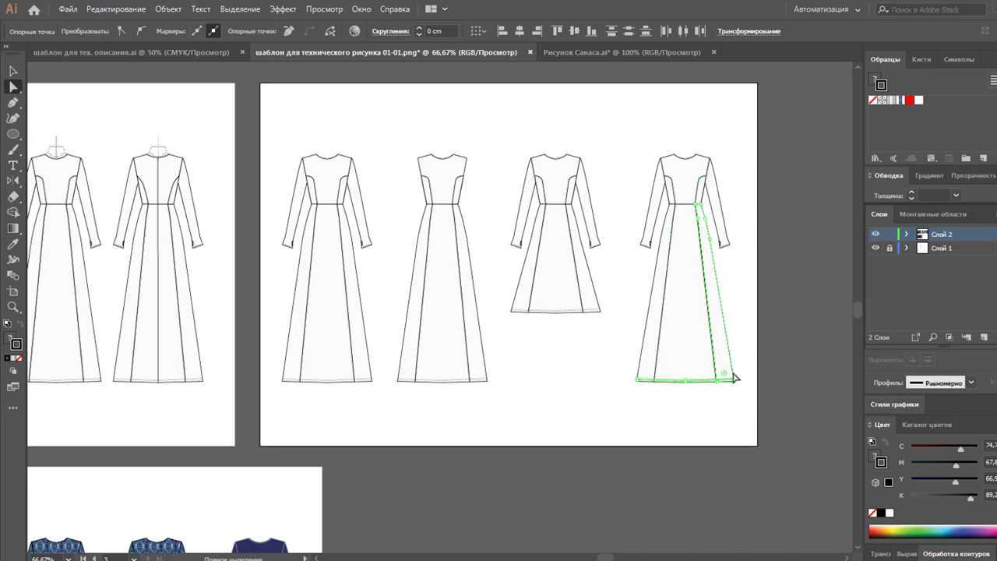
key(Right)
key(Right)
key(Right)
key(Right)
key(Right)
key(Right)
Push both hem corners further outward, then zoom out to see all four flats
scroll(389, 264, right, 2)
scroll(390, 264, right, 3)
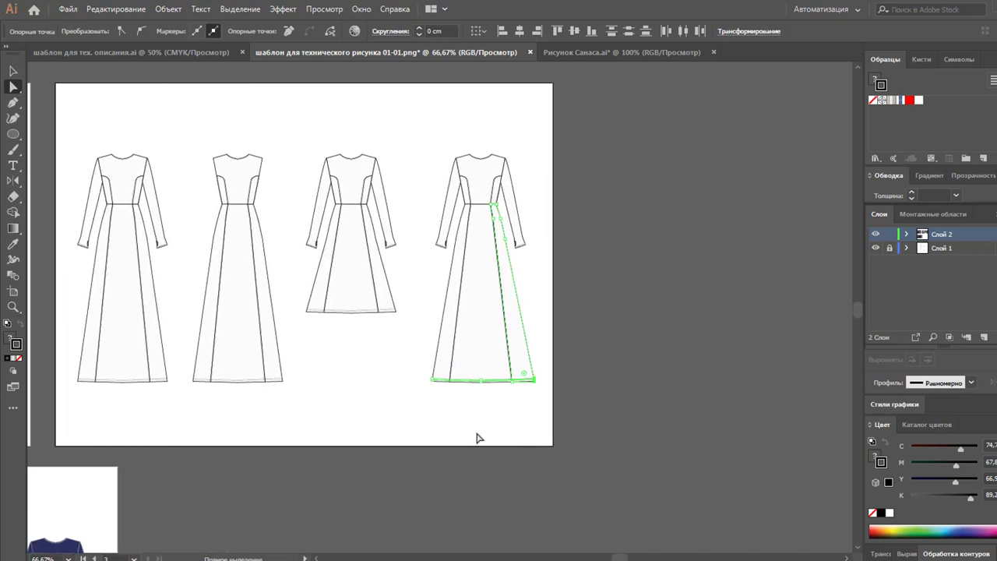
drag(424, 366, 440, 396)
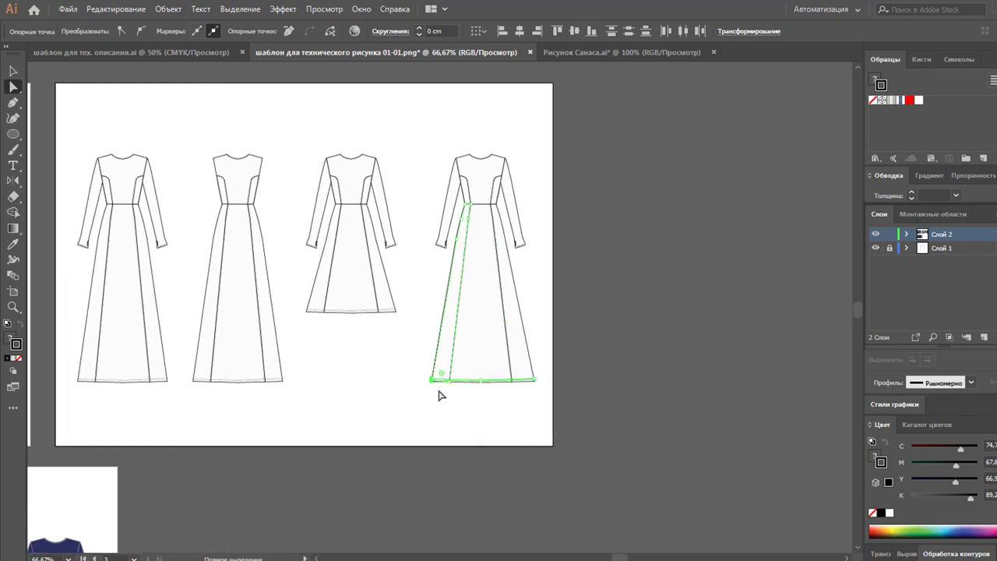
key(shift+Left)
key(shift+Left)
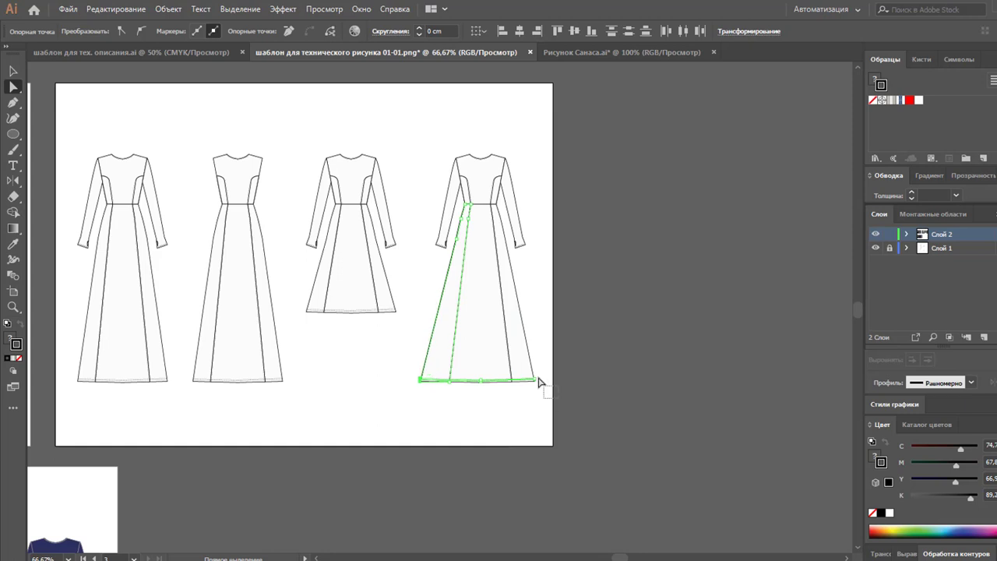
drag(553, 399, 531, 370)
key(shift+Right)
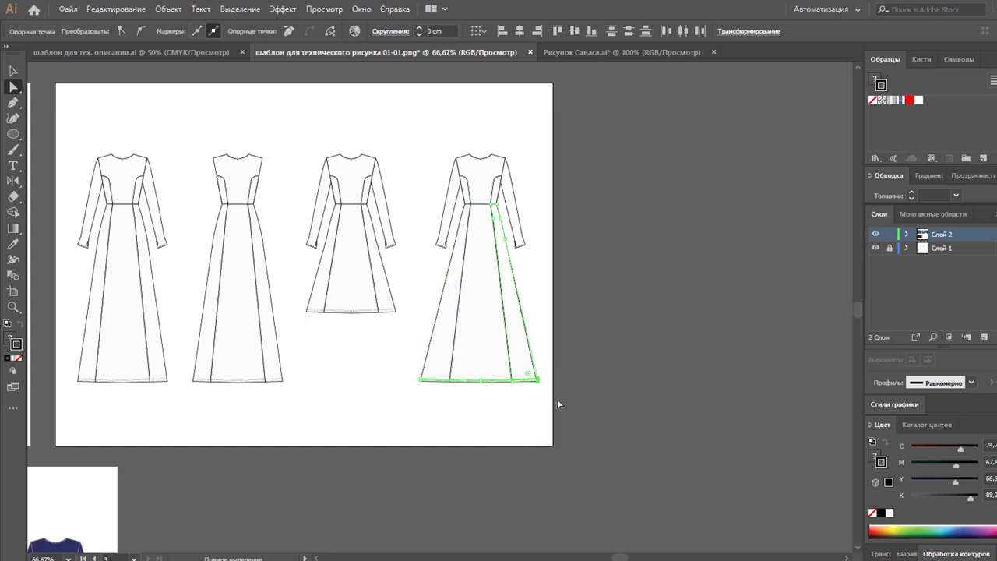
key(shift+Right)
click(554, 416)
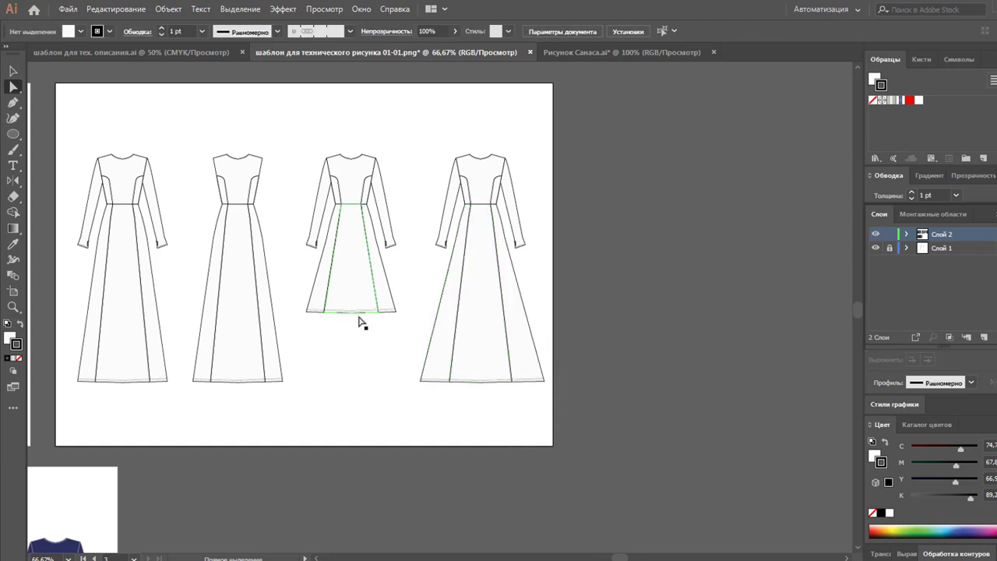
key(z)
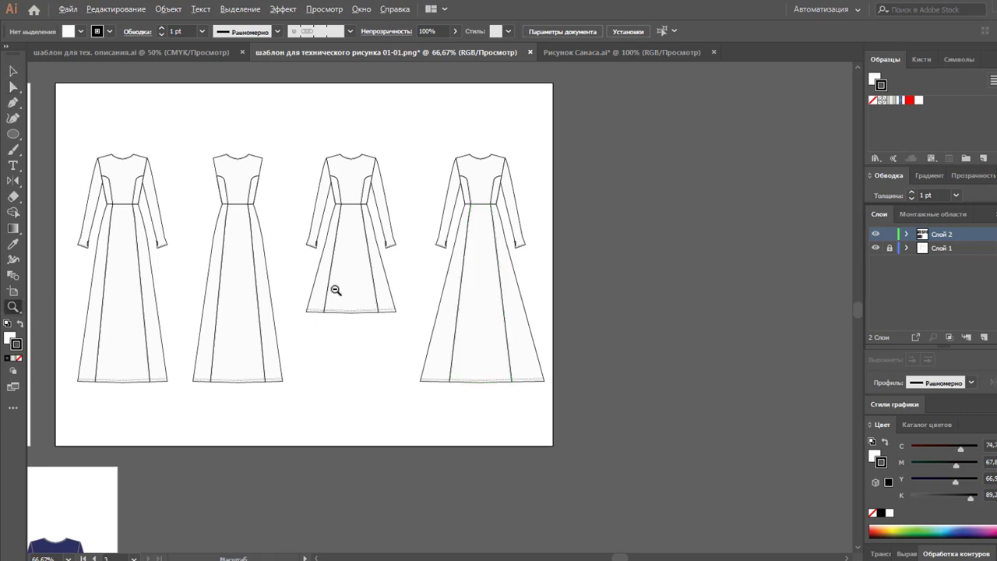
alt+click(336, 290)
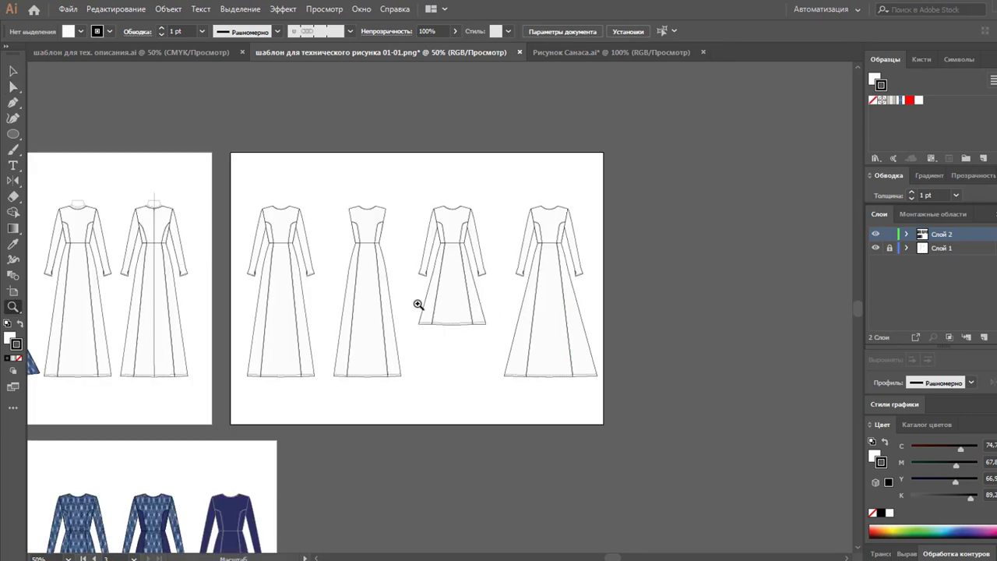
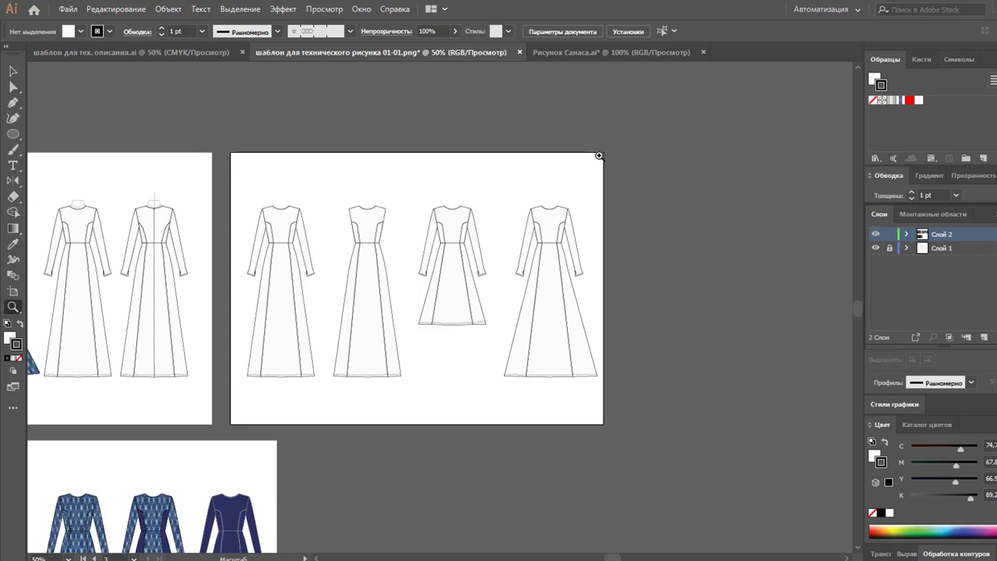
Select the front and back outline dress flats in the sketch file
scroll(599, 155, down, 2)
scroll(598, 156, down, 1)
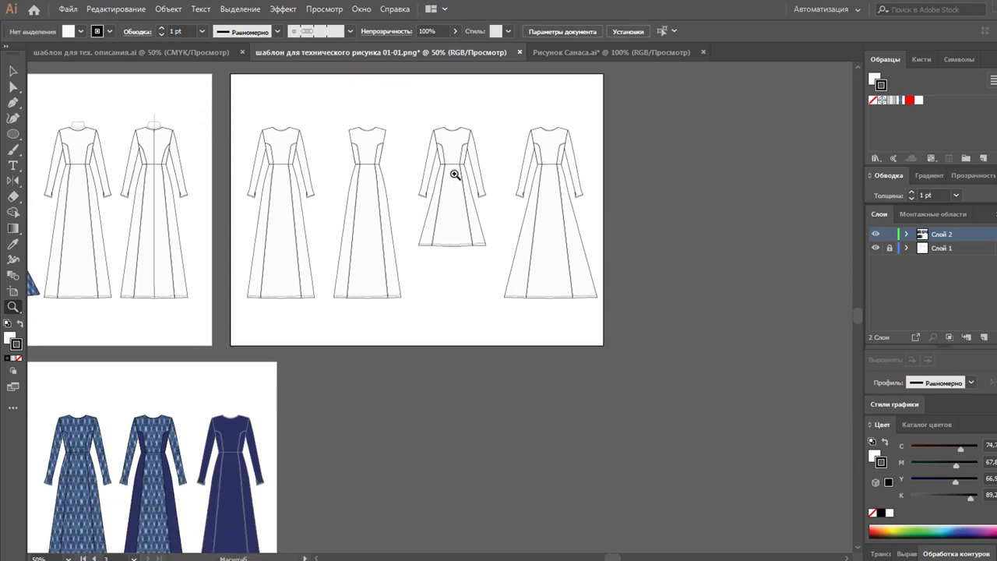
key(ctrl+minus)
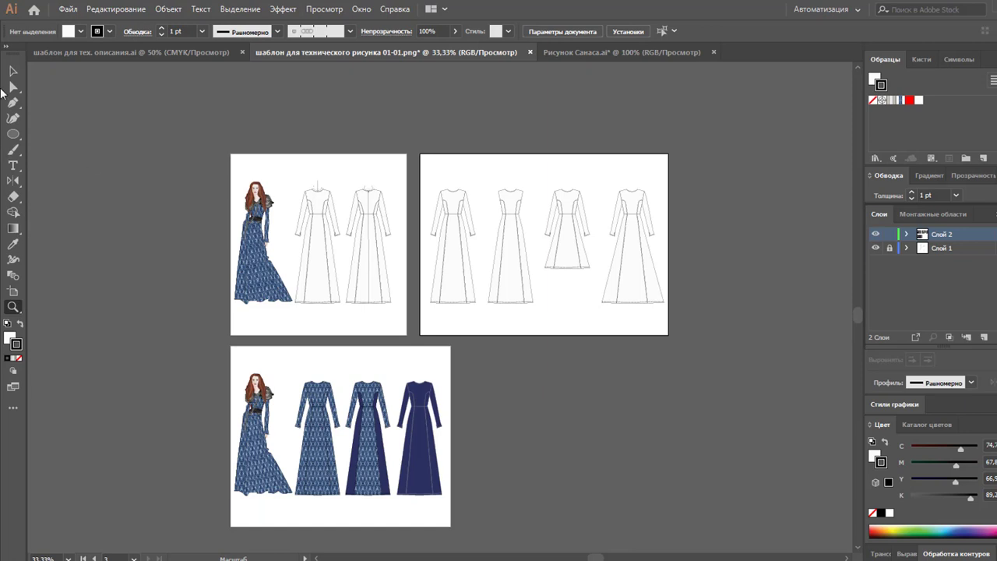
click(12, 71)
drag(289, 156, 396, 319)
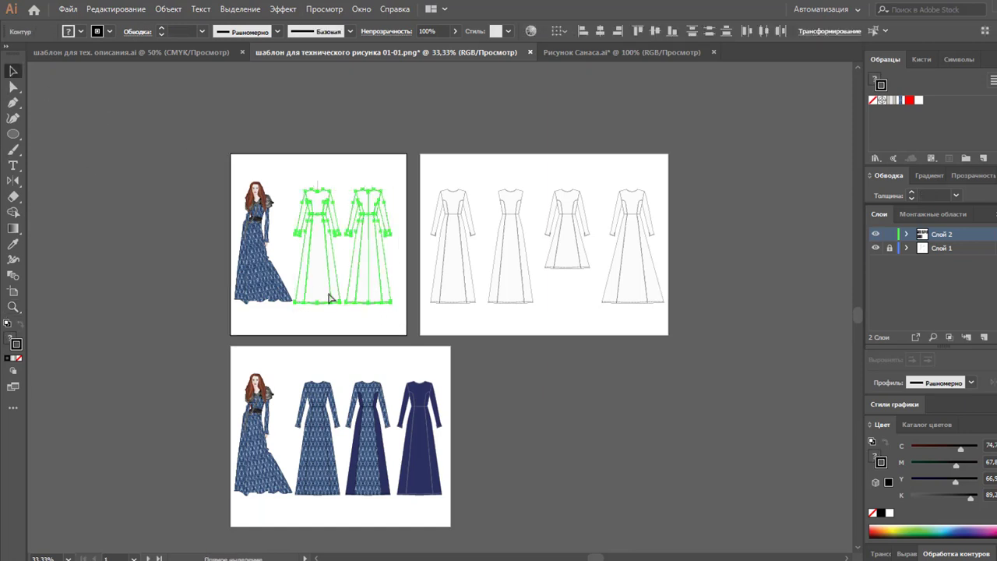
Paste the two outline dresses onto the template's technical page, accepting the colour conversion
click(154, 51)
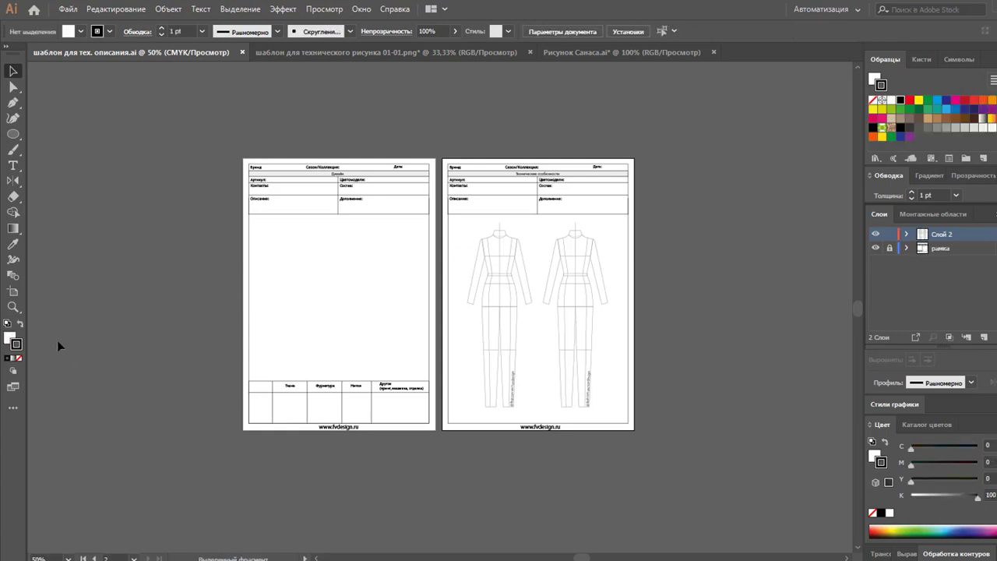
click(13, 306)
click(567, 327)
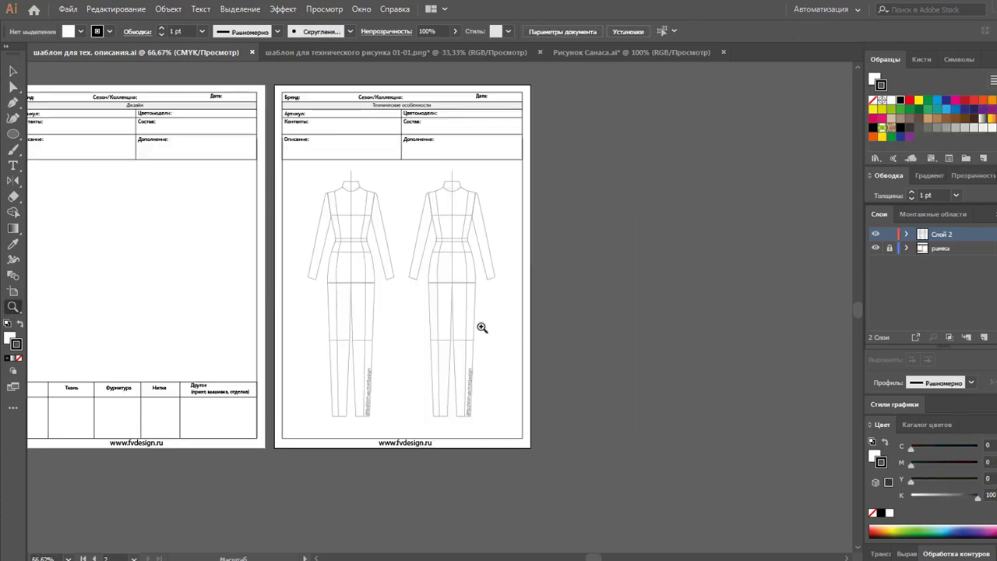
click(390, 283)
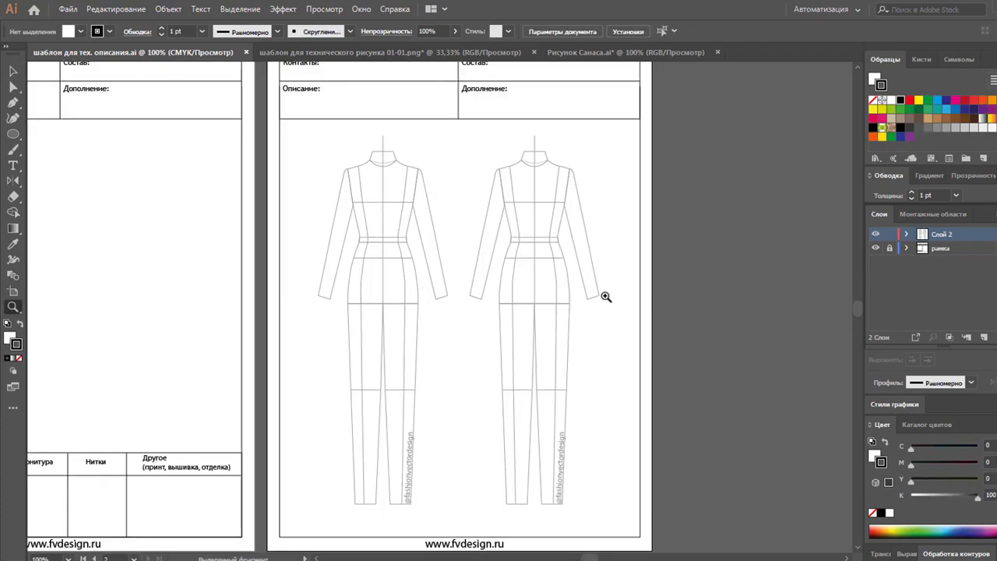
key(ctrl+v)
click(571, 311)
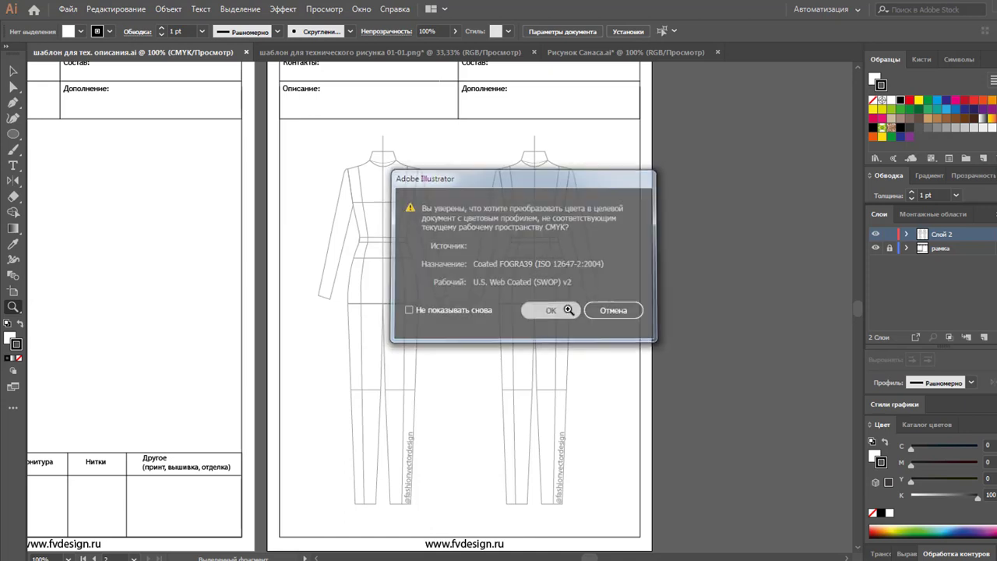
Scale and nudge the pasted front and back dresses to cover the technical page's figure templates
click(14, 71)
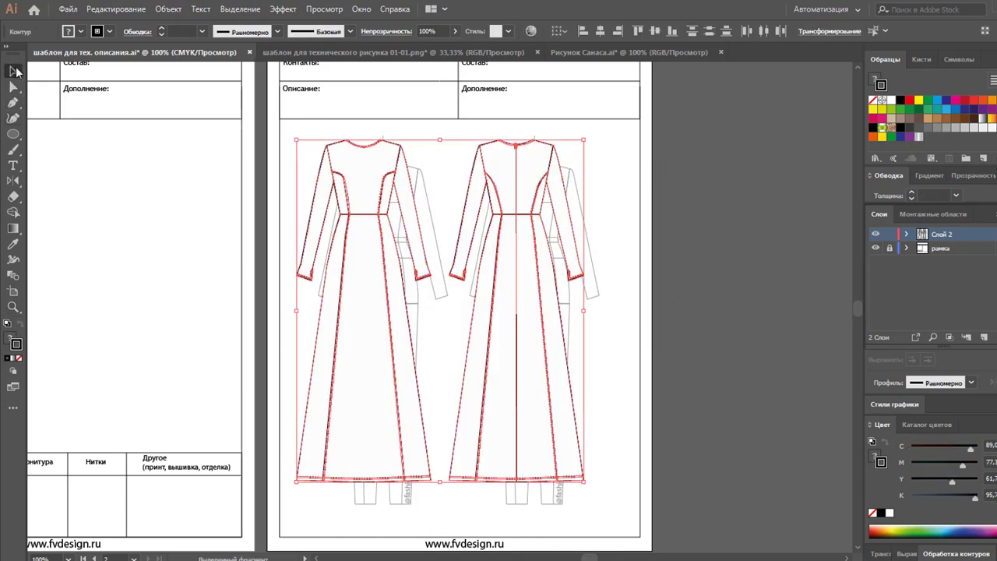
drag(296, 140, 313, 158)
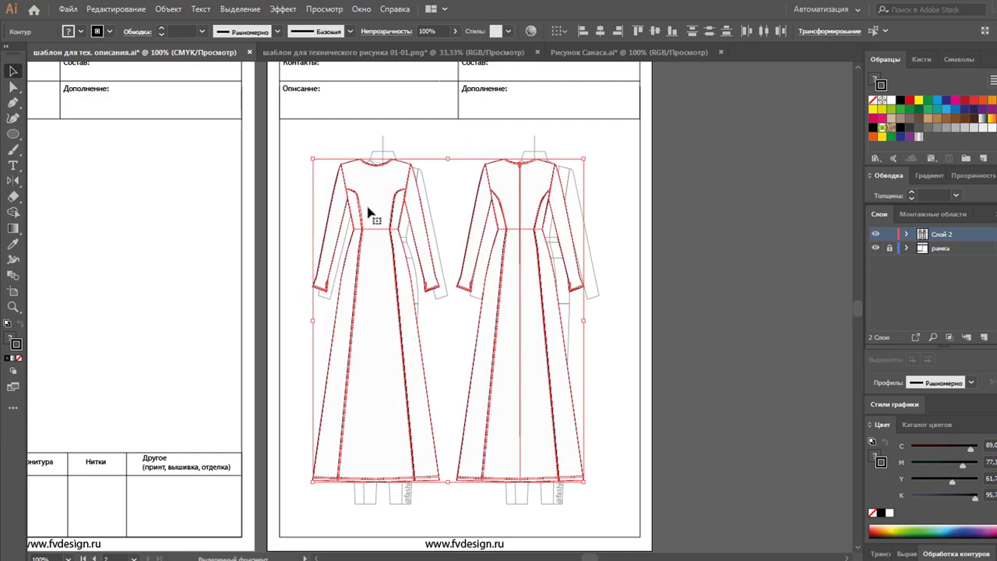
drag(371, 211, 380, 224)
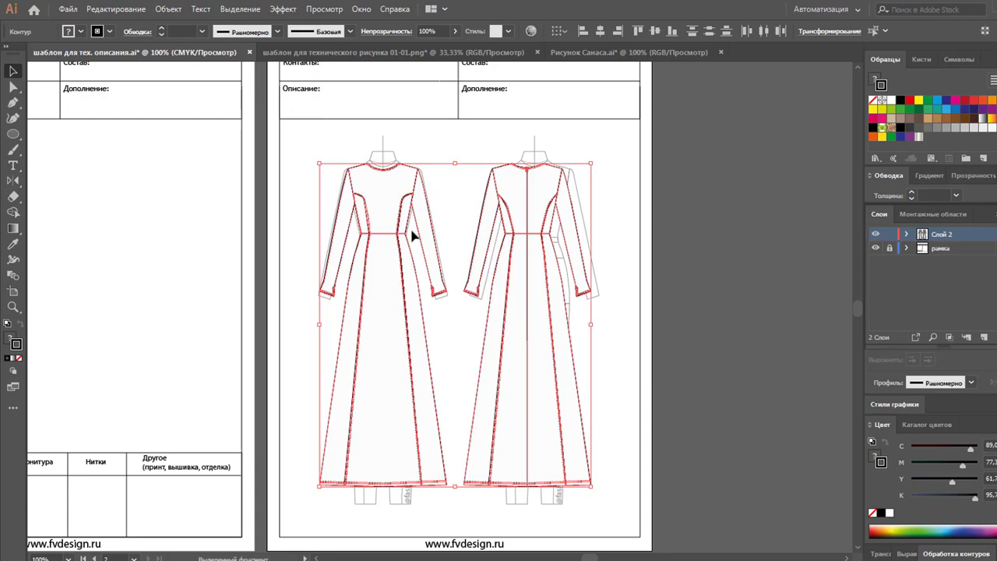
key(Left)
key(Left)
key(Up)
key(Up)
key(Up)
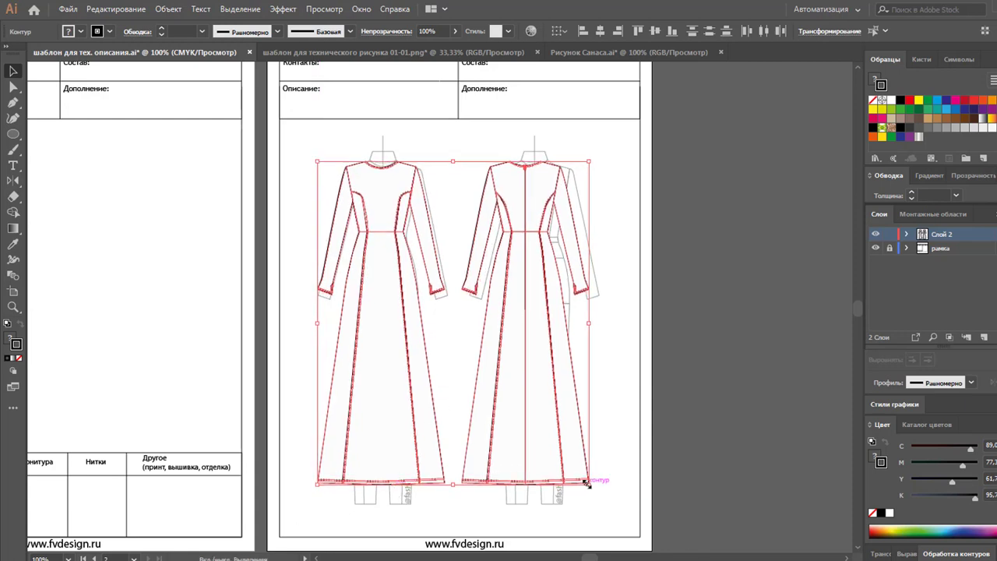
drag(590, 485, 603, 503)
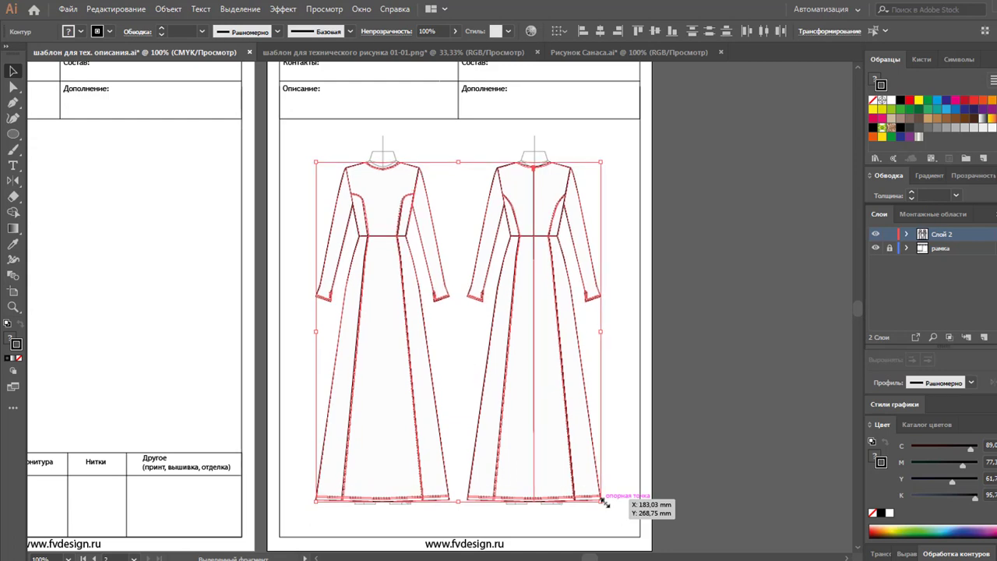
drag(606, 503, 606, 503)
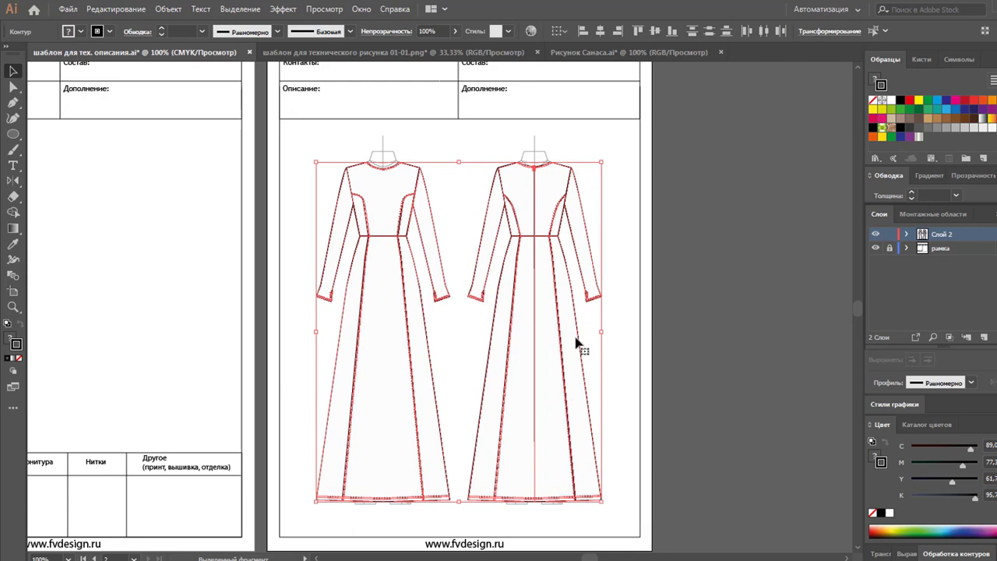
click(635, 316)
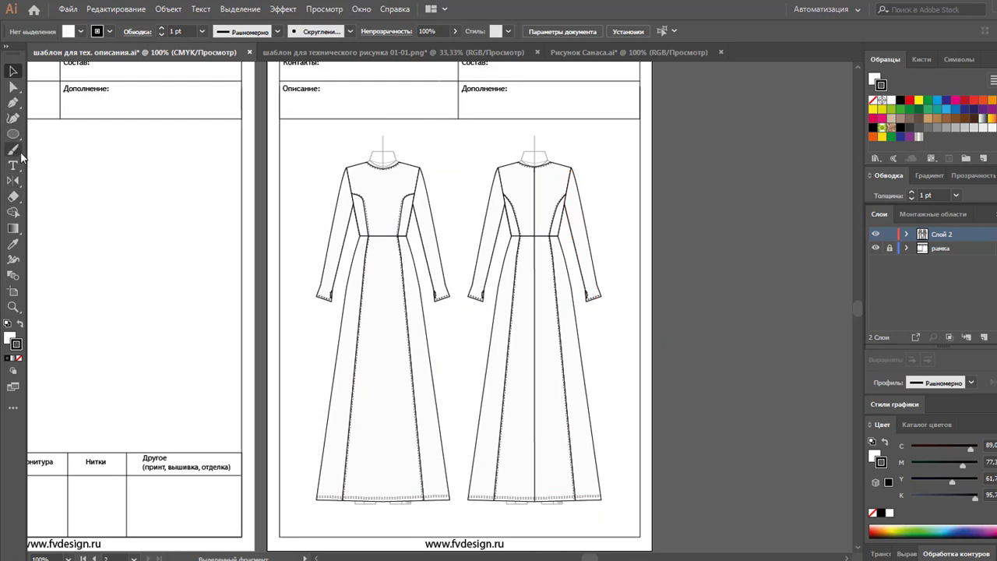
Draw a callout line from right of the back dress angling down toward the centre back
click(12, 102)
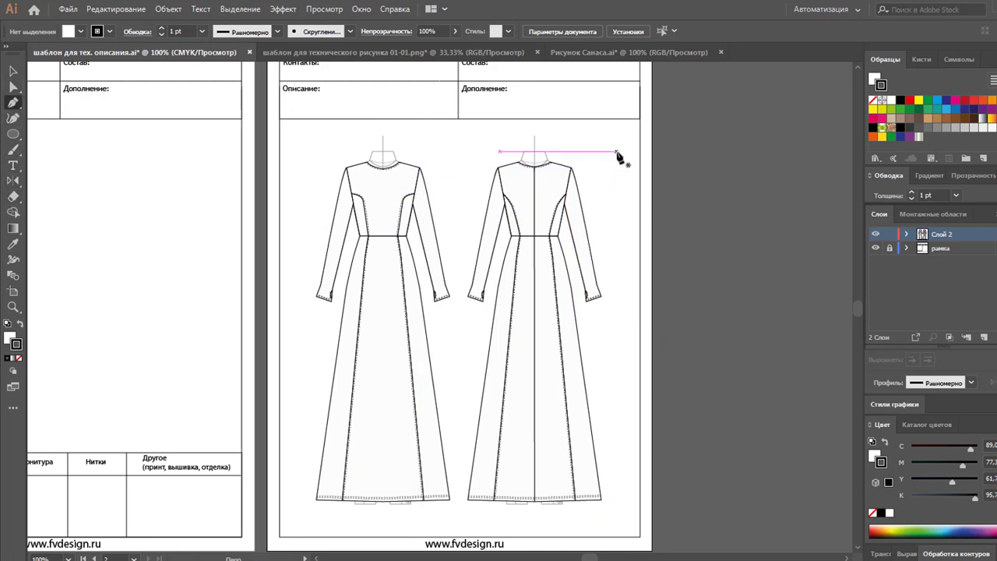
click(618, 151)
click(573, 151)
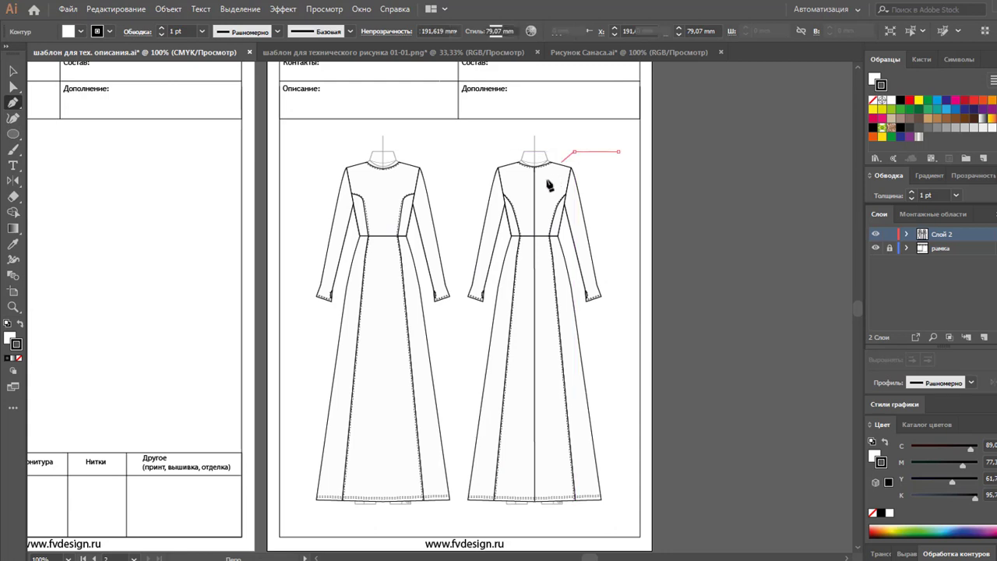
click(534, 193)
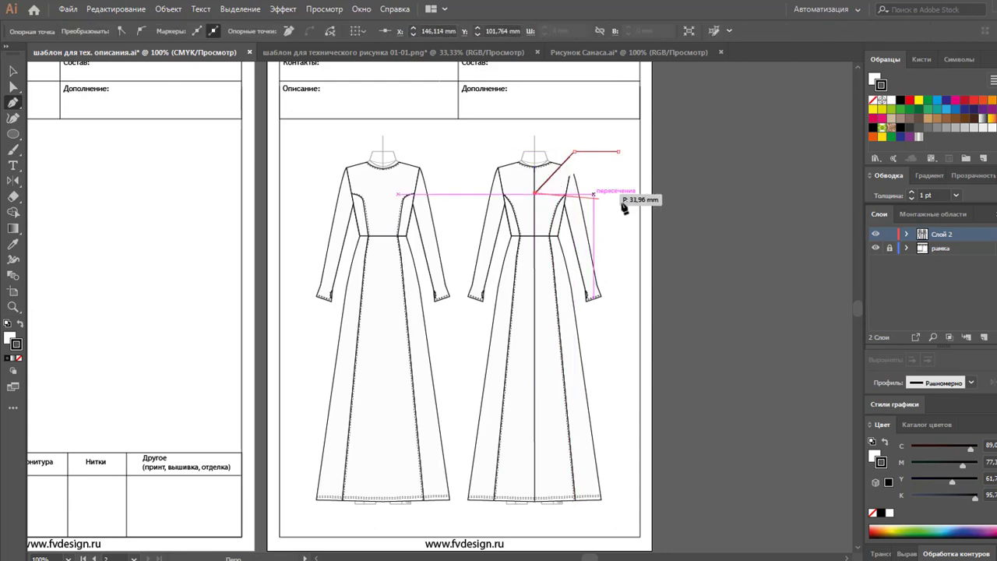
ctrl+click(505, 285)
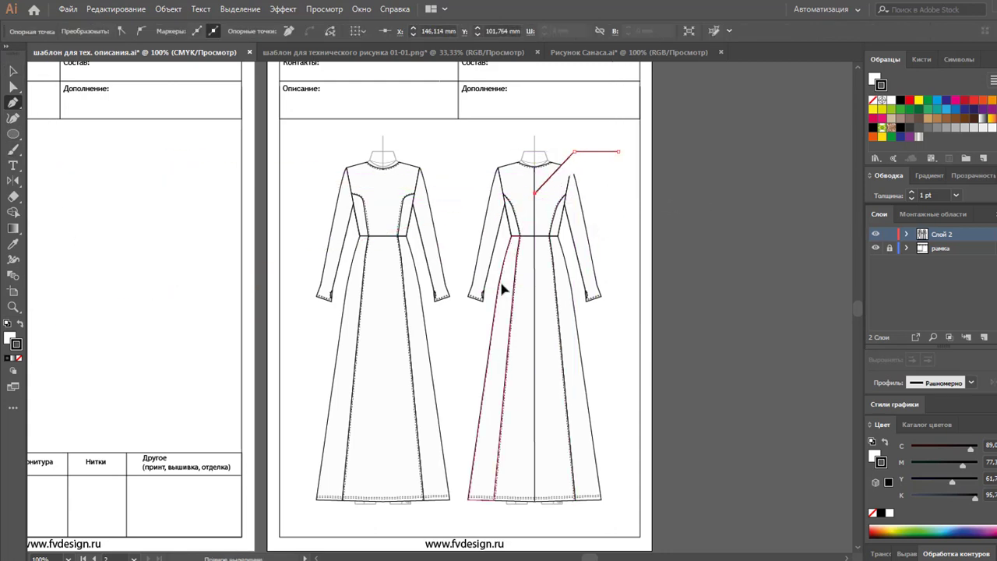
key(v)
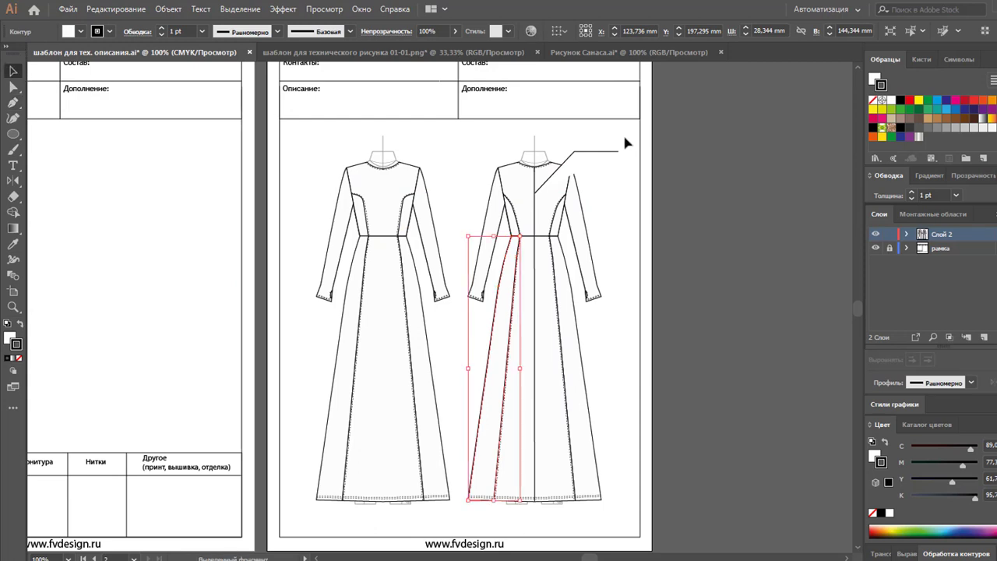
drag(625, 137, 605, 161)
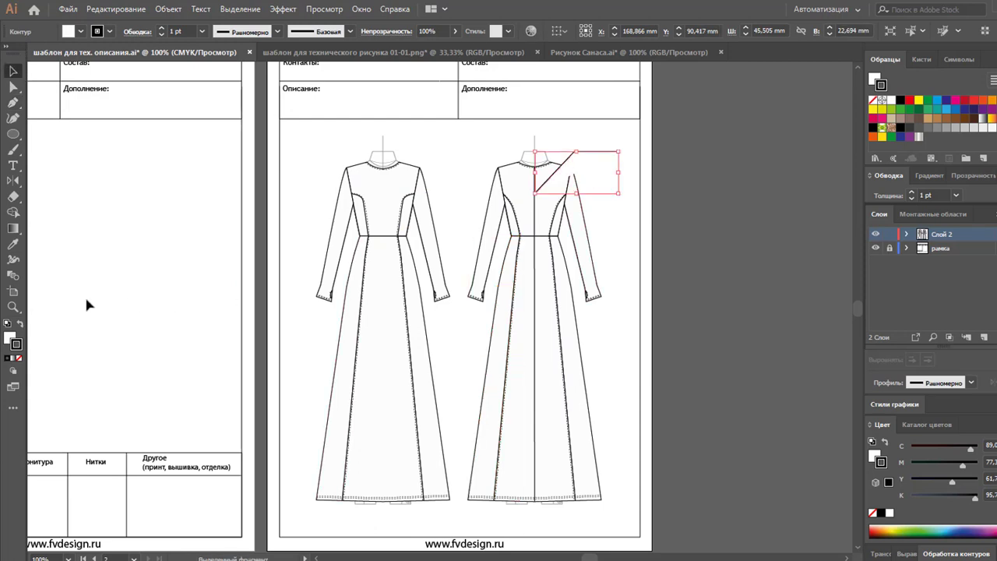
Give the callout path a black stroke and no fill
click(18, 359)
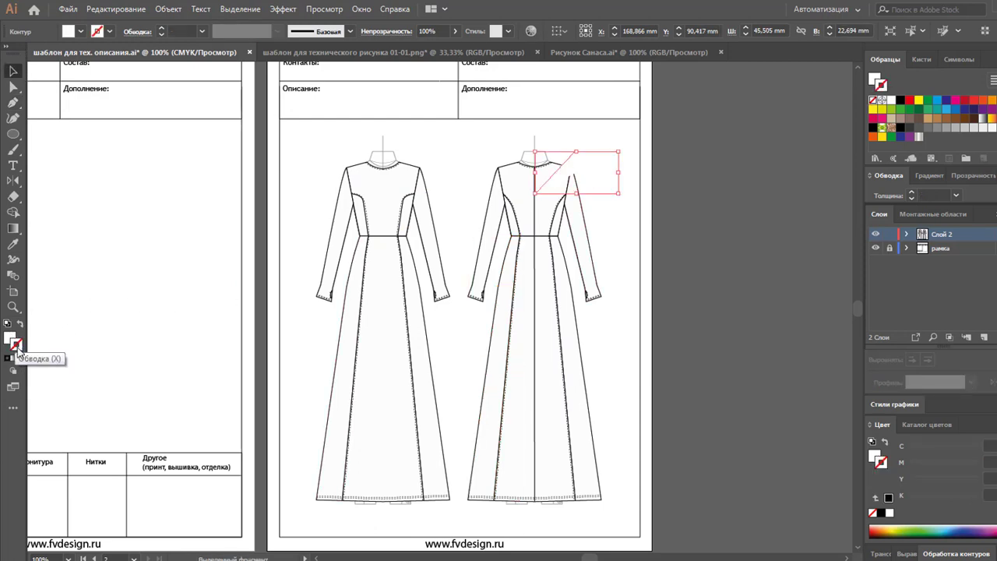
click(9, 338)
click(7, 357)
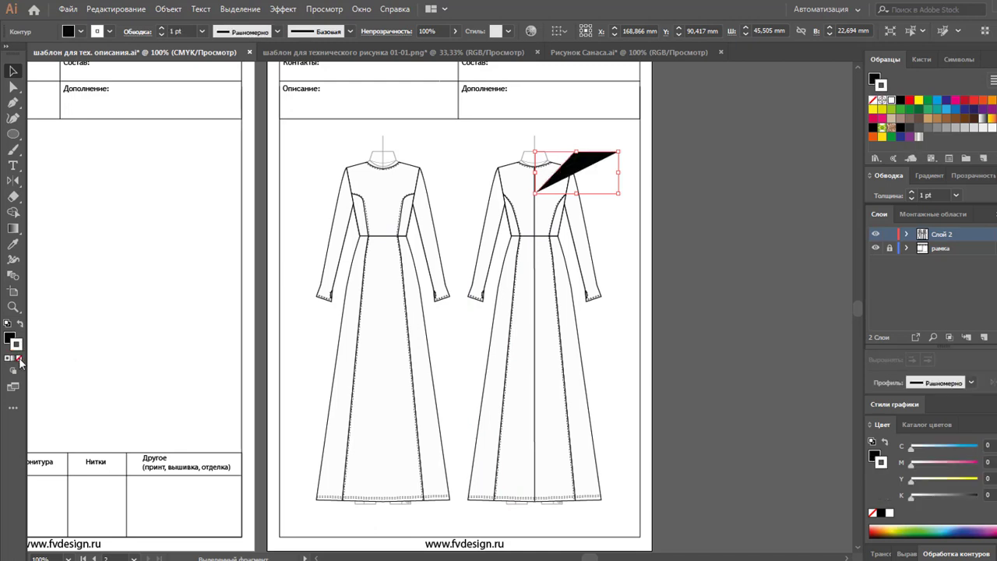
click(10, 341)
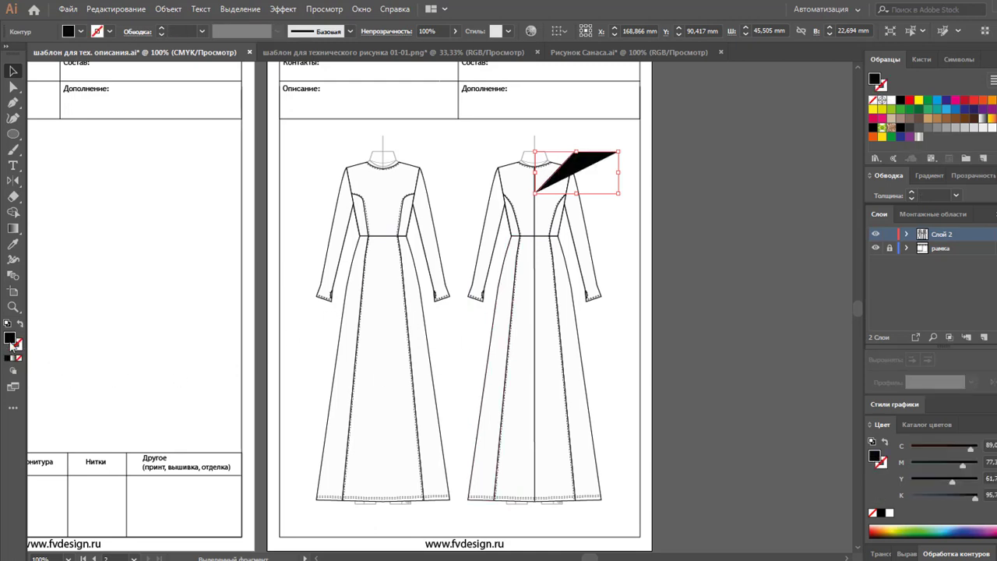
click(20, 326)
click(18, 346)
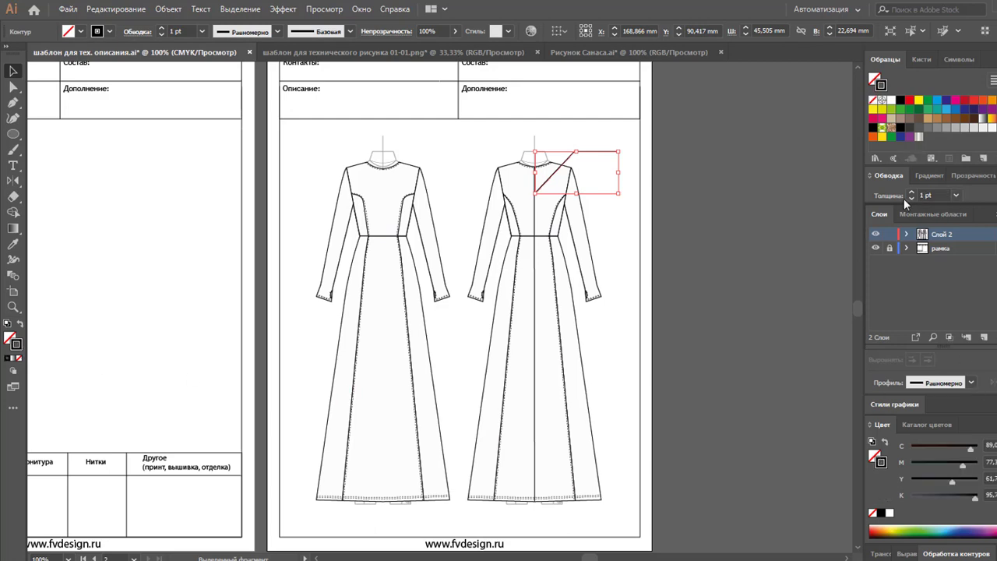
Add an Arrow 1 end arrowhead to the line and colour it red
click(990, 175)
click(958, 179)
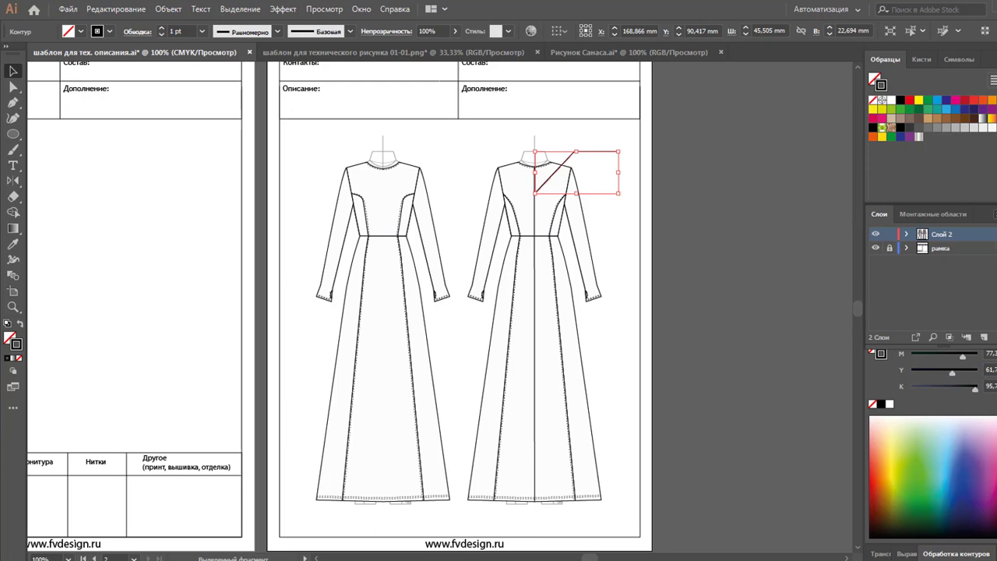
click(990, 254)
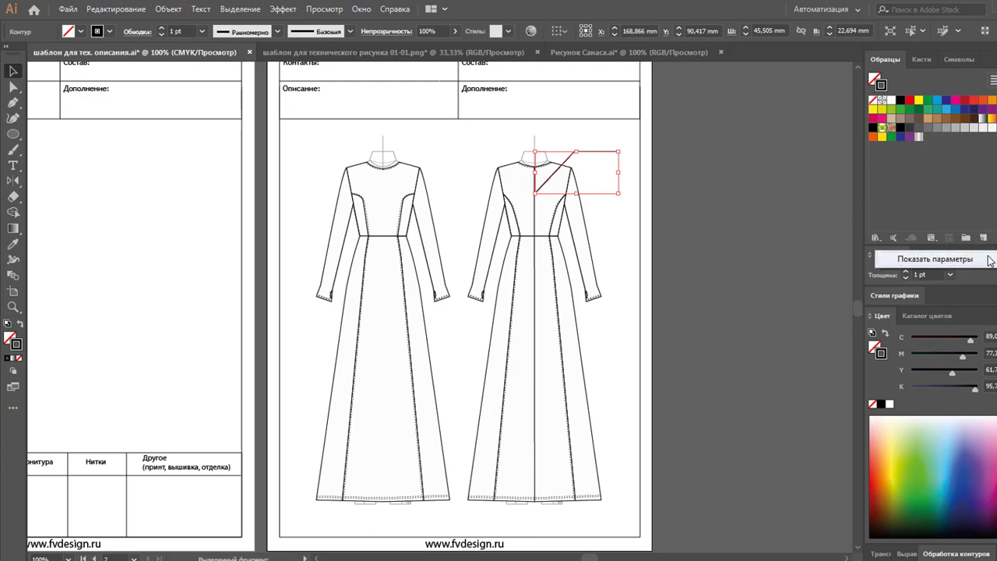
click(934, 259)
click(974, 321)
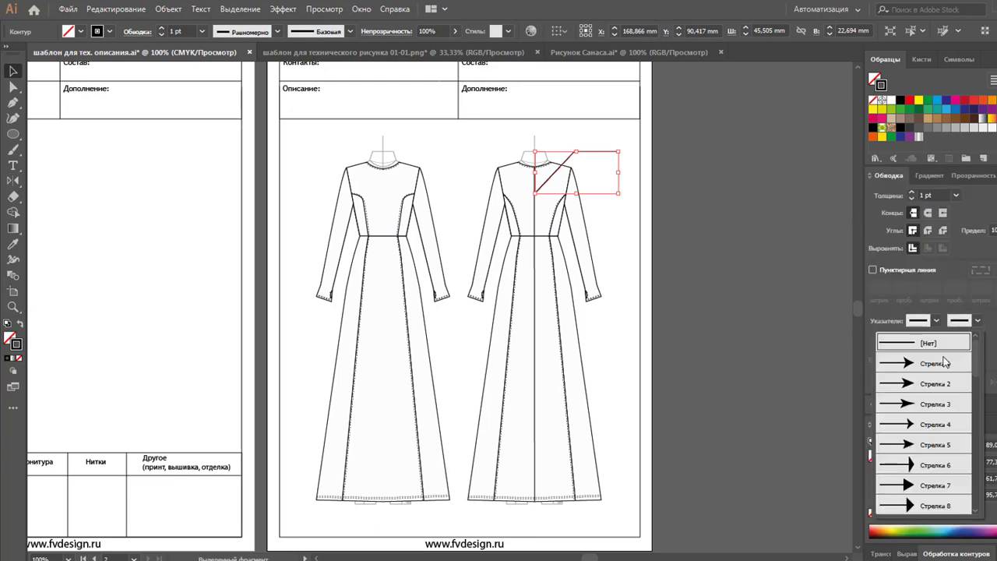
click(924, 373)
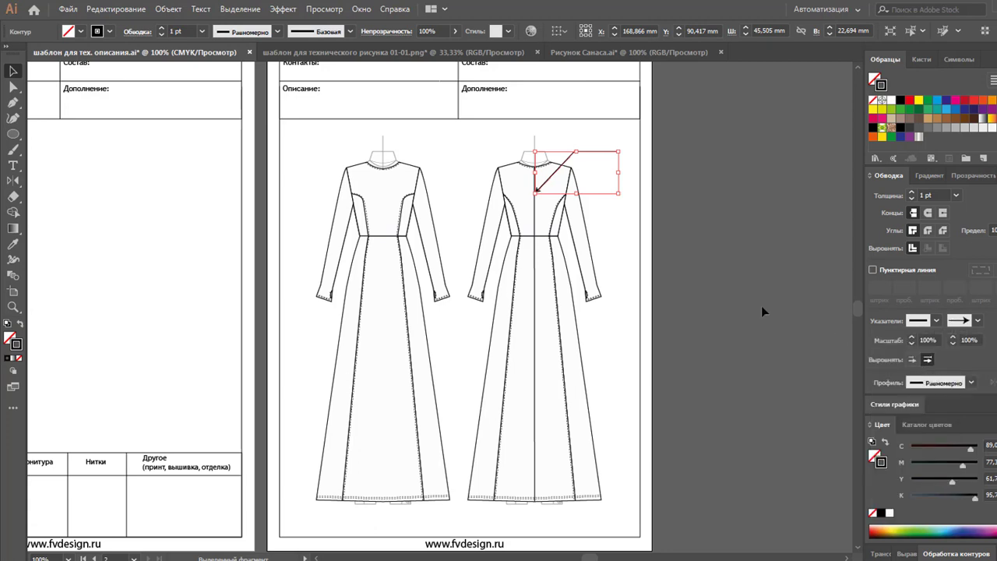
click(908, 101)
click(716, 190)
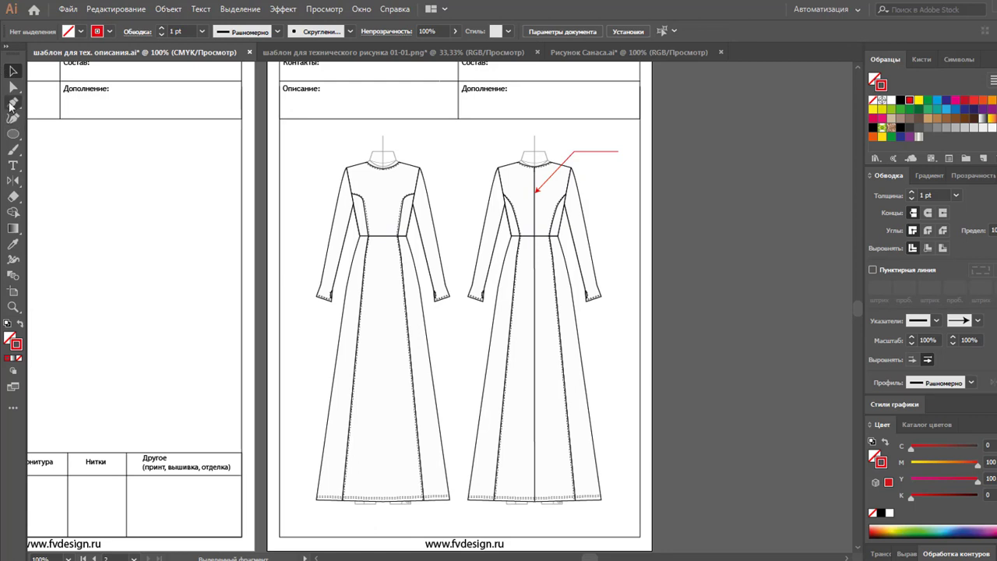
Type the note 'Ротайная молния нейлон #4' / 'длина 60 см' beside the arrow's tail
click(13, 165)
click(573, 138)
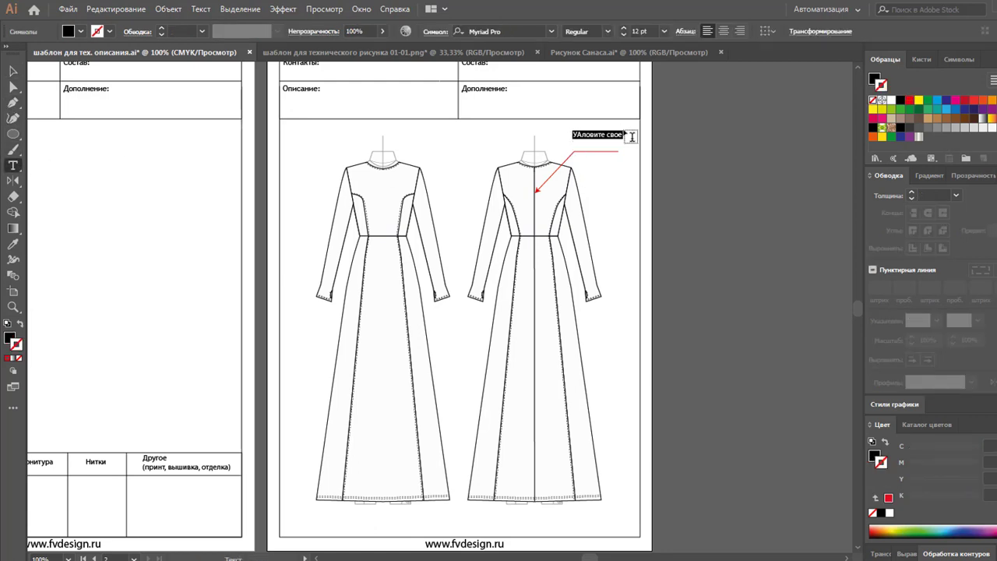
text(Gjn)
key(BackSpace)
key(BackSpace)
key(BackSpace)
text(Ротайн)
text(ая молния )
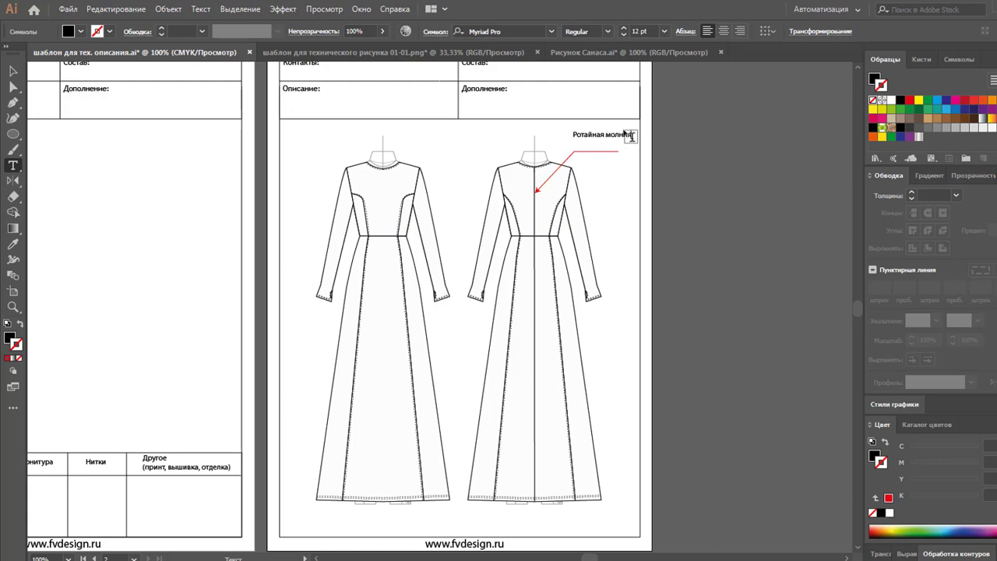
text(ней)
text(лон)
text( №)
key(BackSpace)
text(#4)
key(Return)
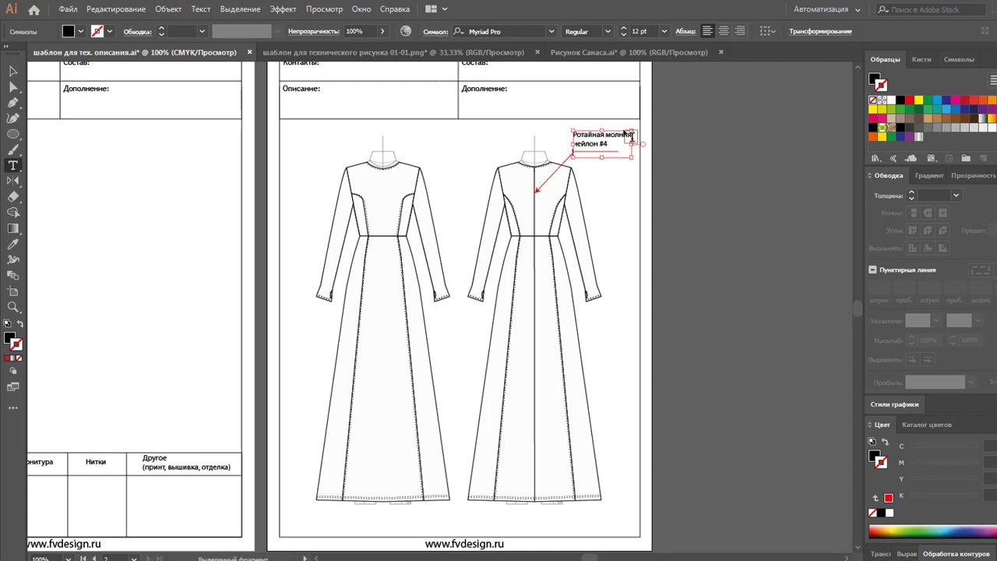
text(длина)
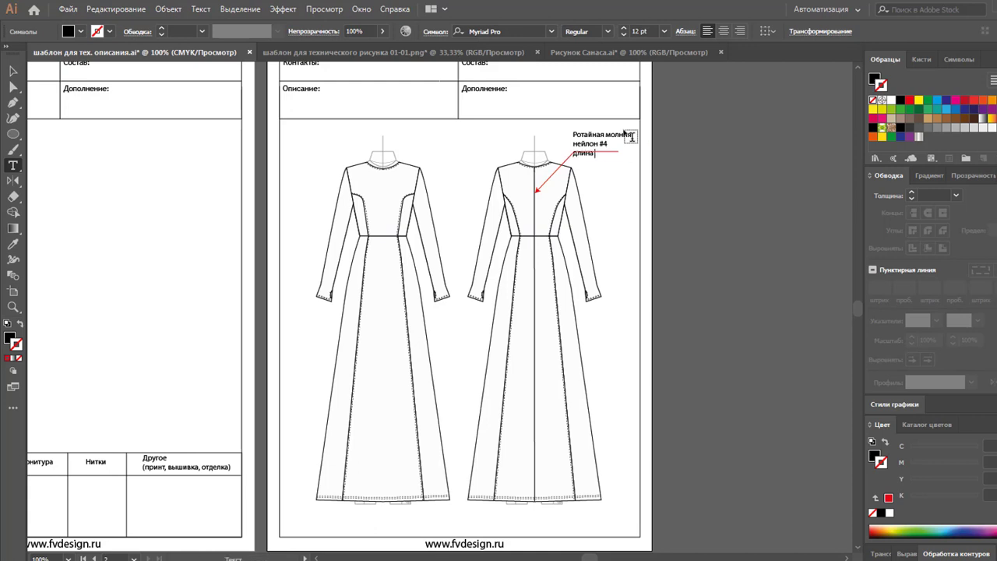
text( 60 см)
Nudge the zipper label slightly down and deselect it
click(13, 73)
key(Down)
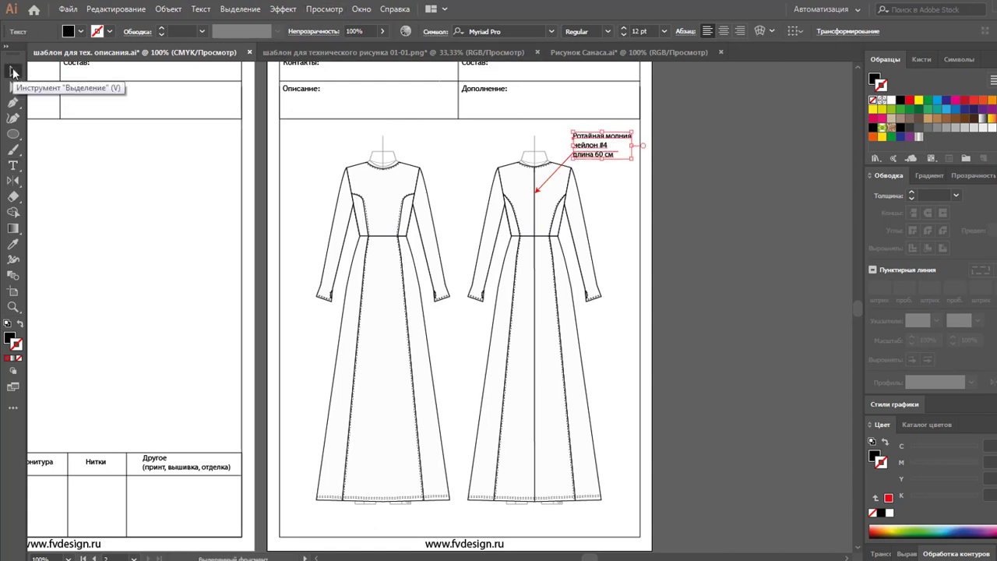
key(Down)
key(Down)
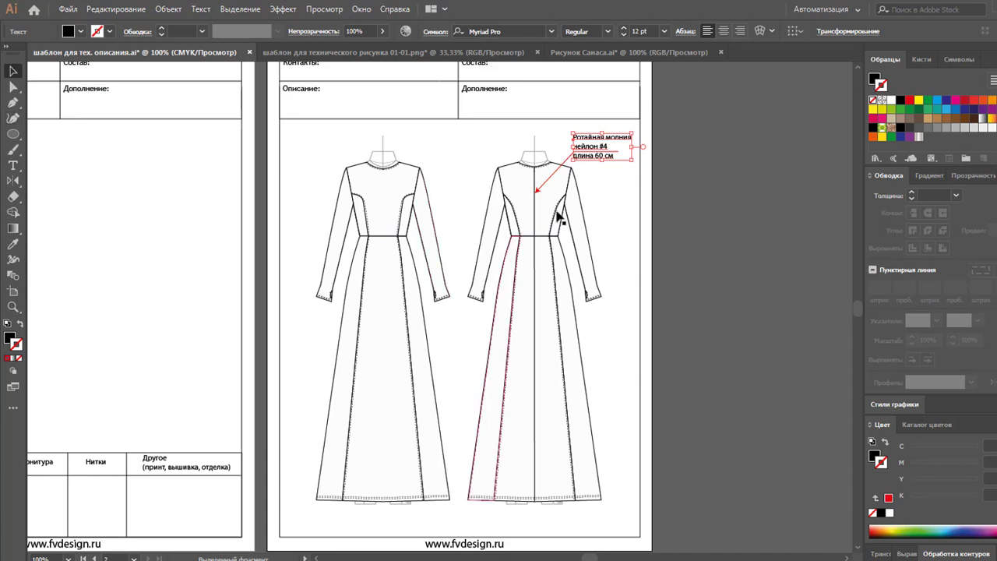
click(611, 189)
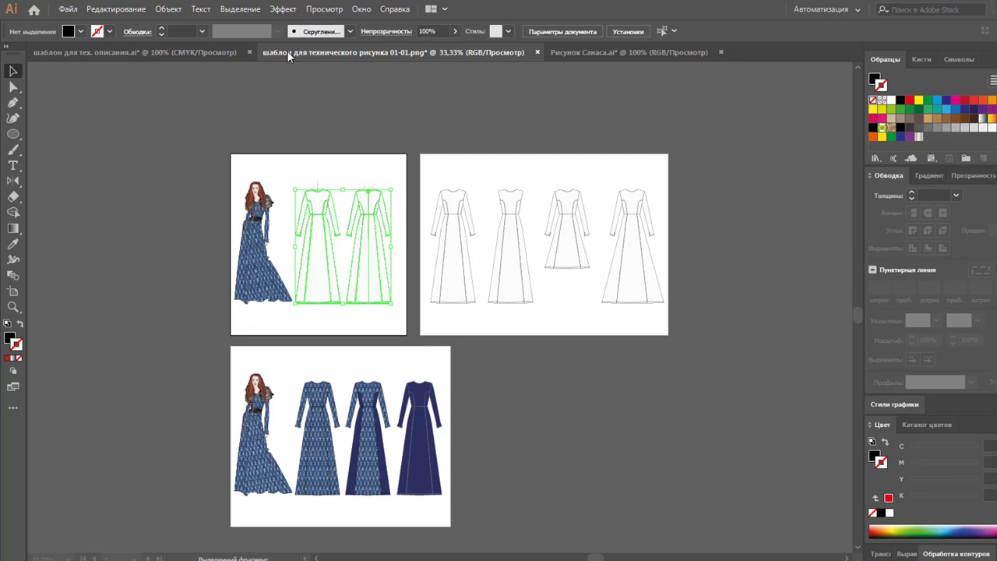
Group the navy dress sketch's parts in the reference layout file with Сгруппировать
click(287, 52)
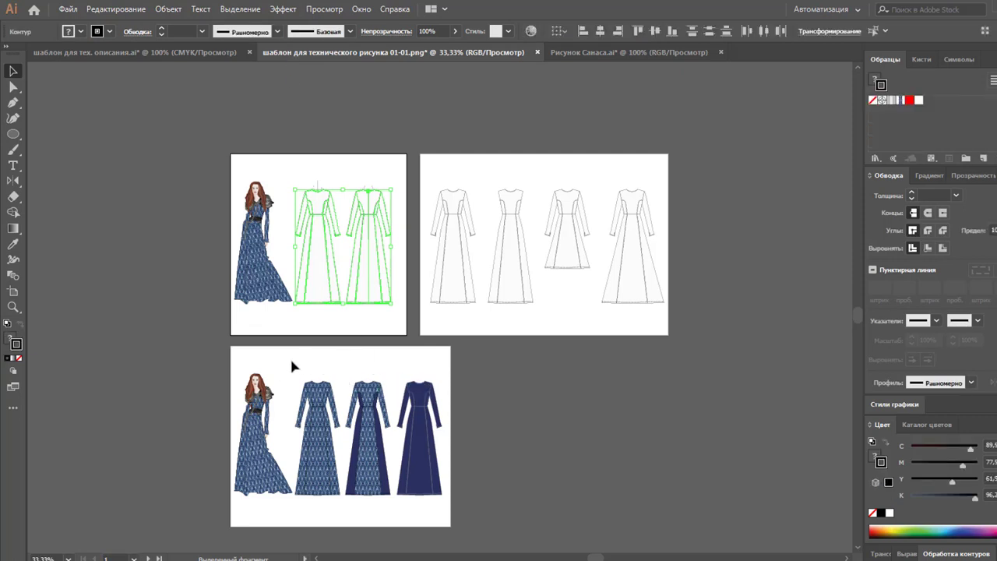
click(467, 424)
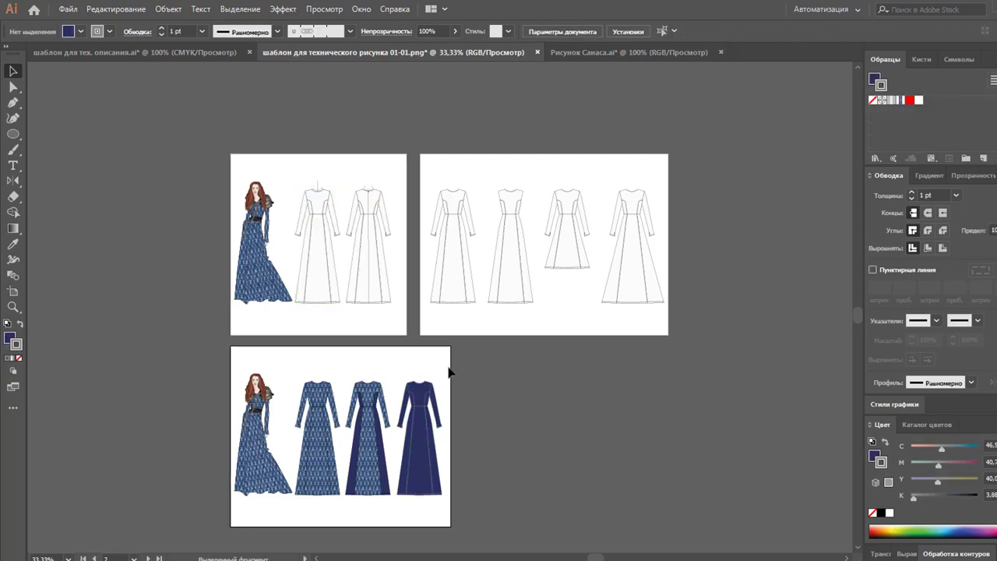
drag(450, 364, 394, 493)
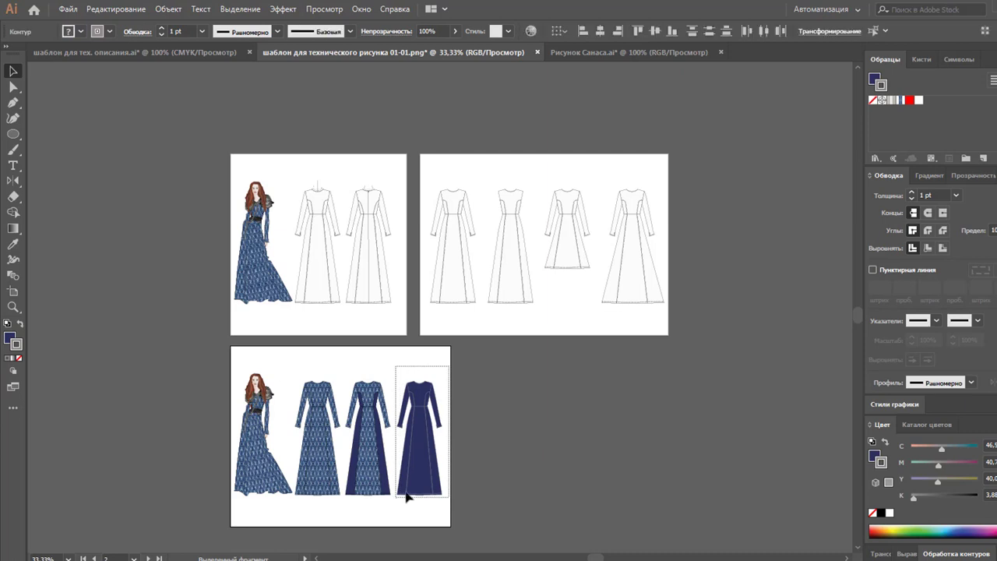
right_click(410, 447)
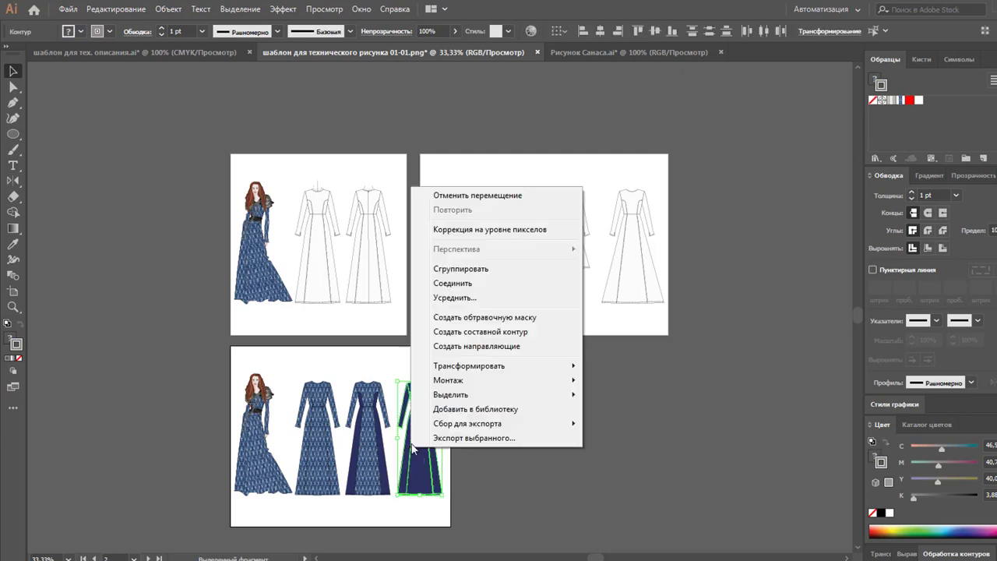
click(451, 269)
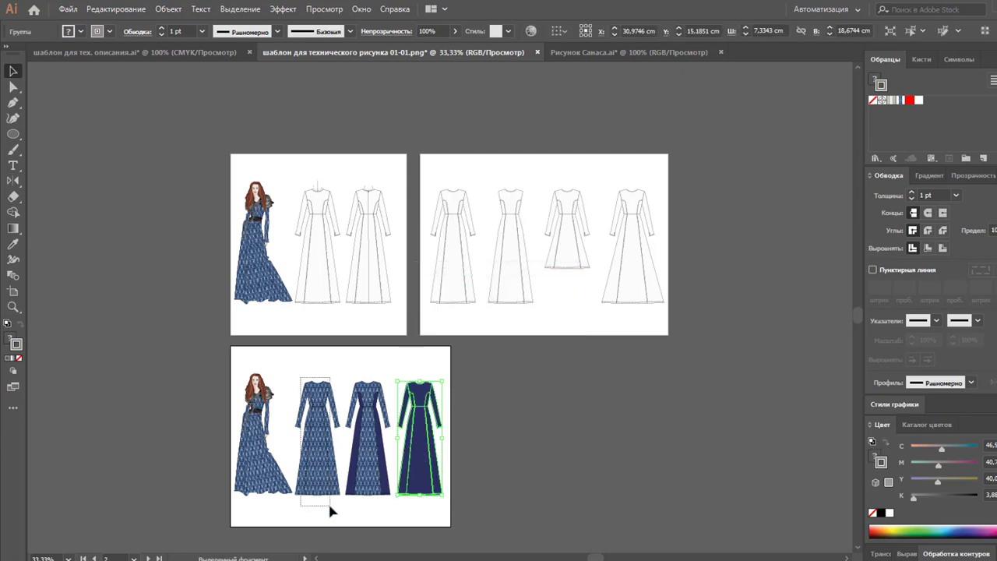
Group the patterned dress's parts, select both dresses, and return to the tech-pack document
drag(329, 505, 339, 517)
click(293, 357)
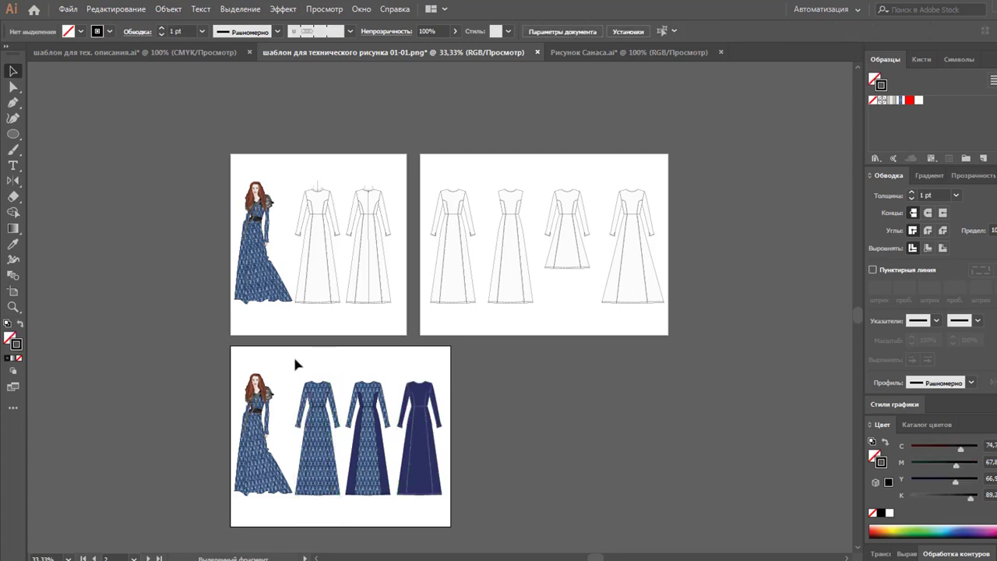
drag(294, 359, 341, 507)
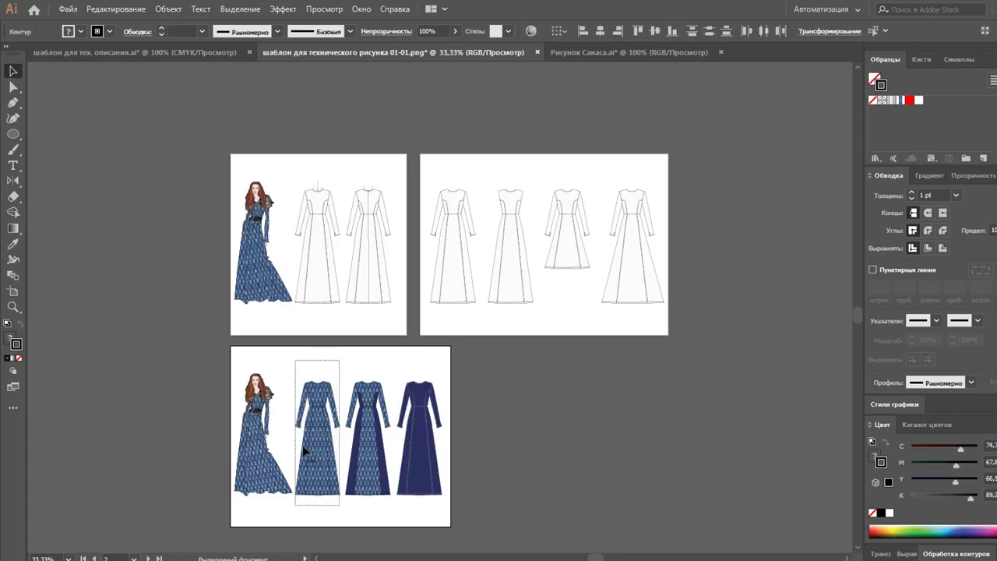
right_click(313, 436)
click(364, 253)
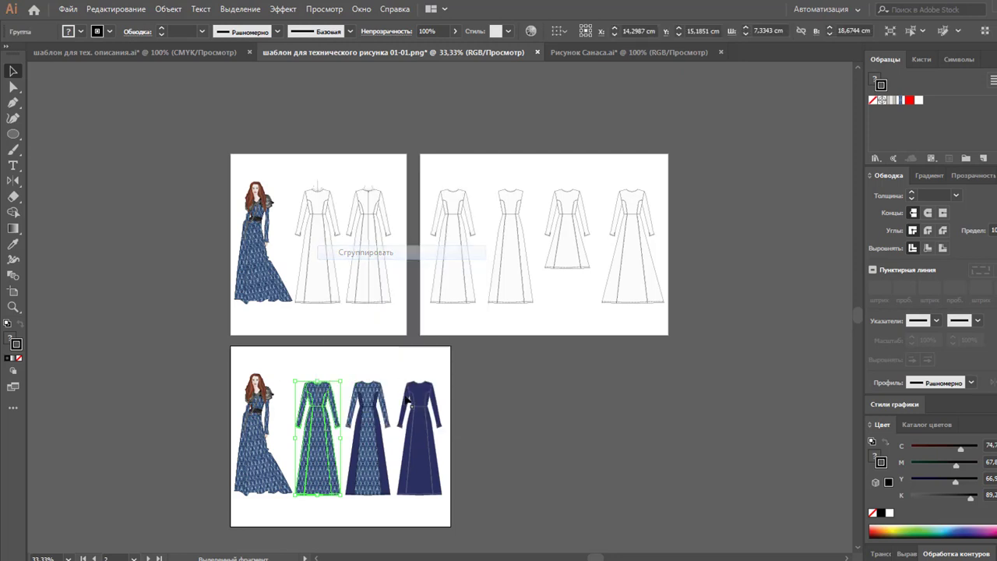
shift+click(429, 441)
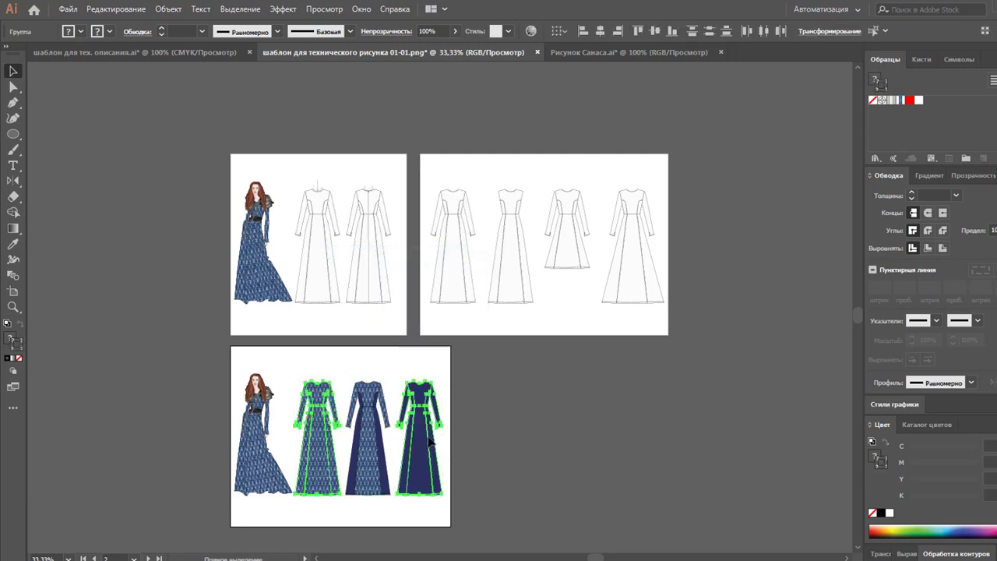
click(120, 52)
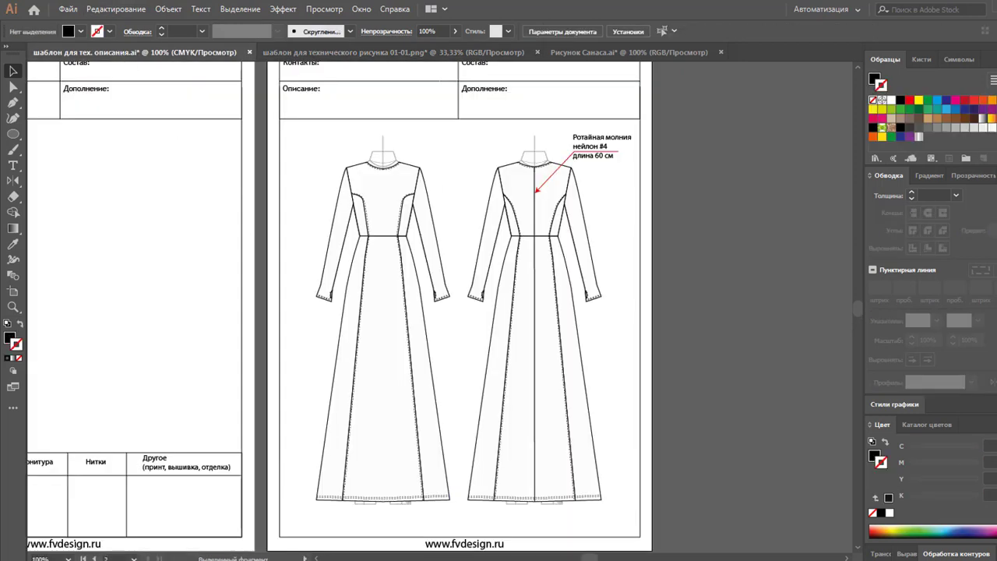
Paste the patterned and navy dresses onto the left page, accepting colour conversion, and shrink them into place
scroll(315, 558, left, 2)
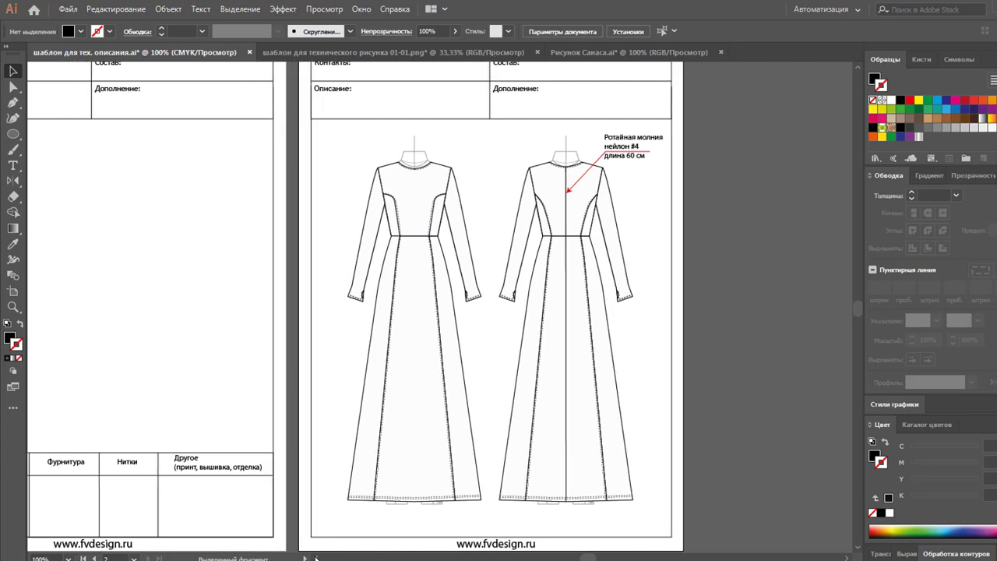
scroll(315, 558, left, 2)
scroll(315, 558, left, 2)
scroll(315, 558, left, 2)
scroll(316, 558, left, 1)
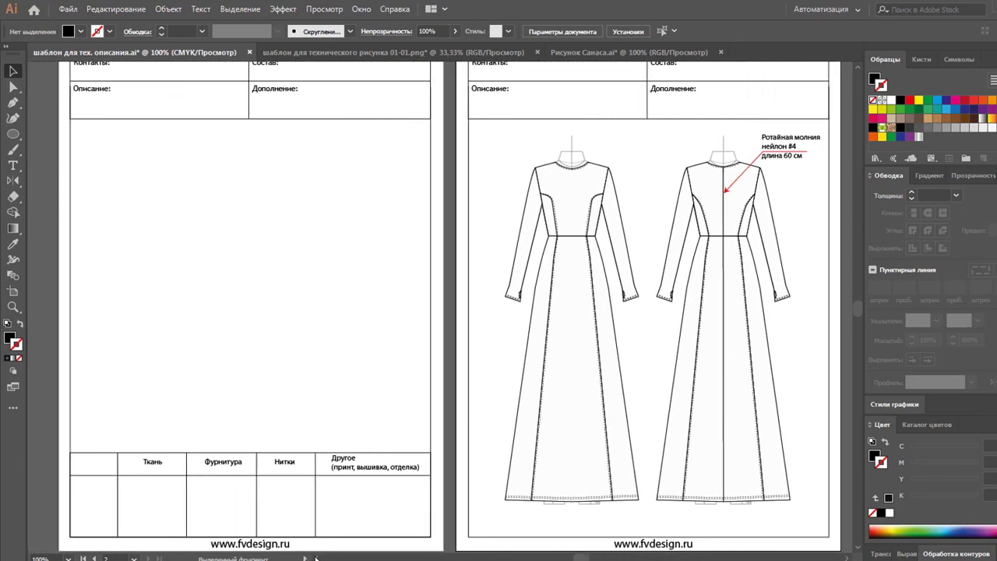
key(ctrl+v)
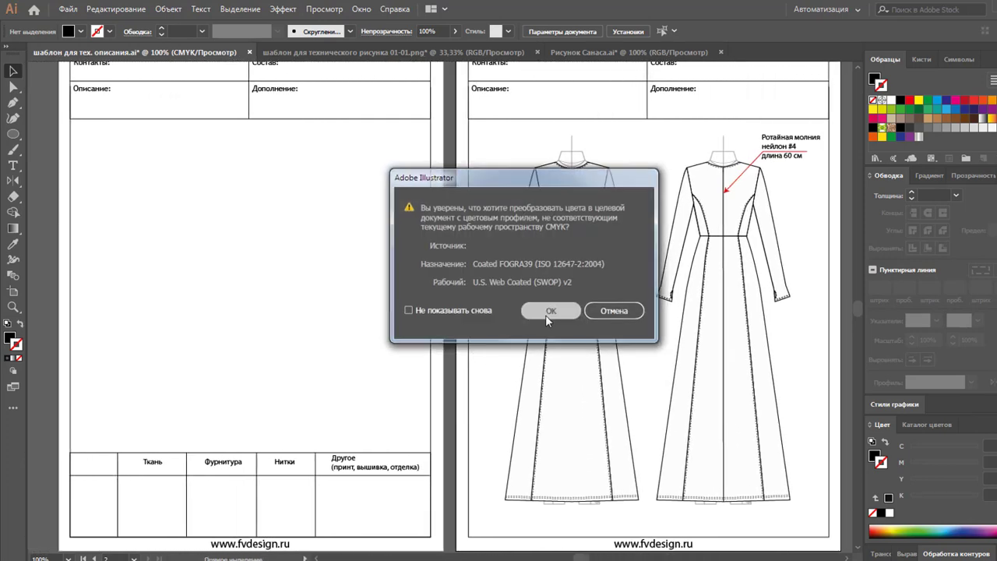
click(545, 315)
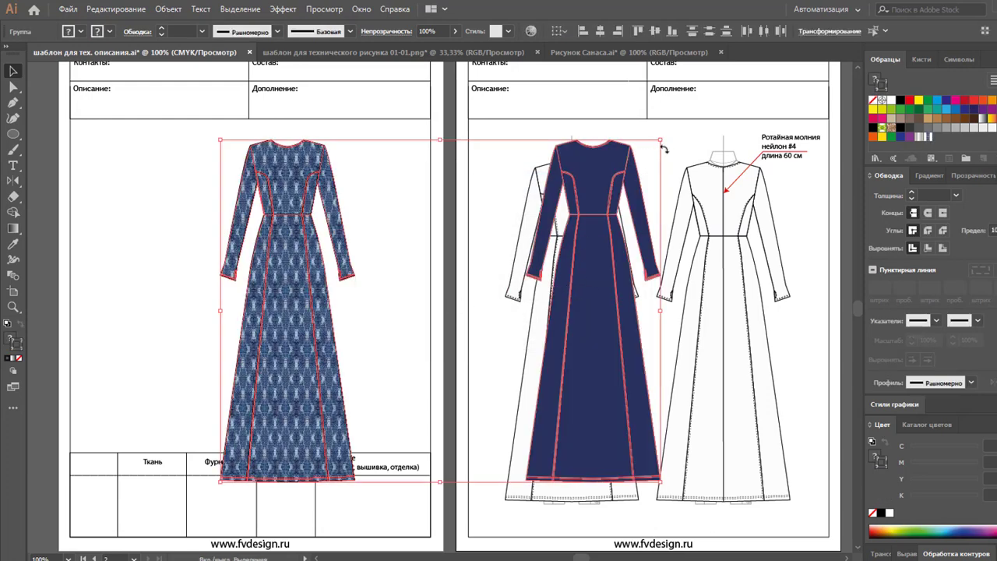
mouse_move(660, 141)
mouse_down()
mouse_move(586, 181)
mouse_move(561, 217)
mouse_up()
mouse_move(252, 416)
mouse_down()
mouse_move(165, 340)
mouse_move(153, 314)
mouse_up()
Set the navy dress beside the patterned one and enlarge both to fill the design area
click(392, 319)
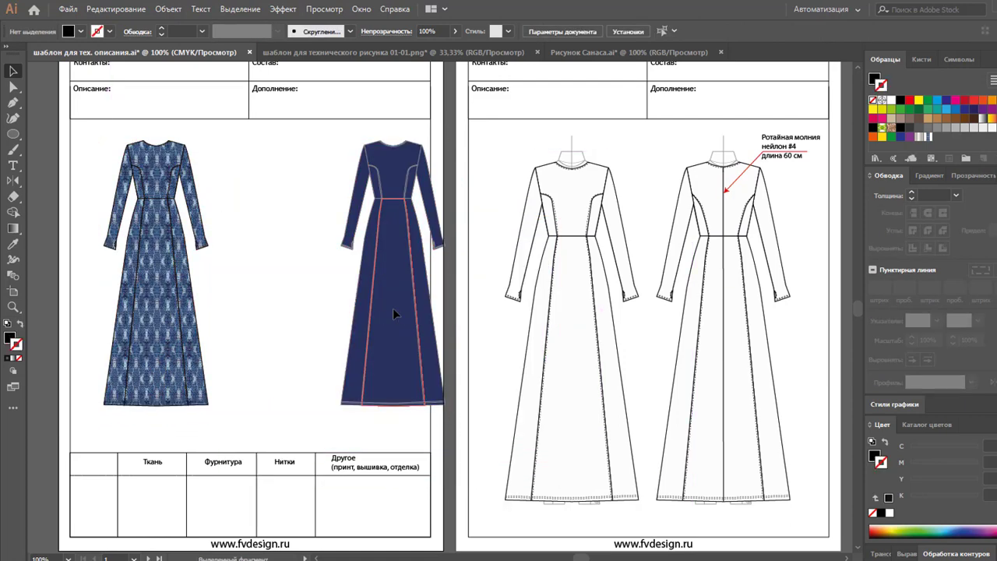
mouse_move(393, 310)
mouse_down()
mouse_move(282, 297)
mouse_move(282, 289)
mouse_up()
shift+click(167, 285)
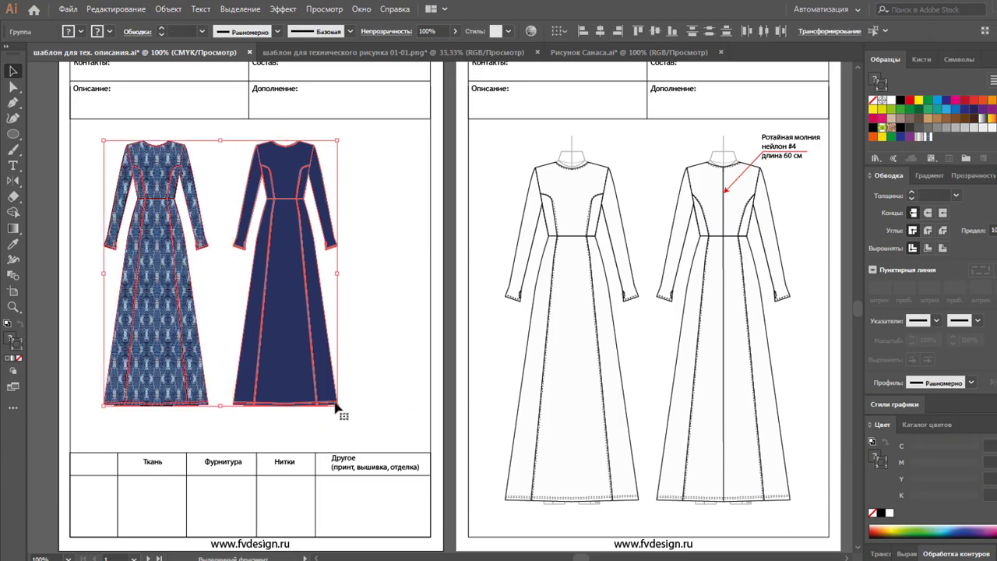
drag(339, 406, 373, 439)
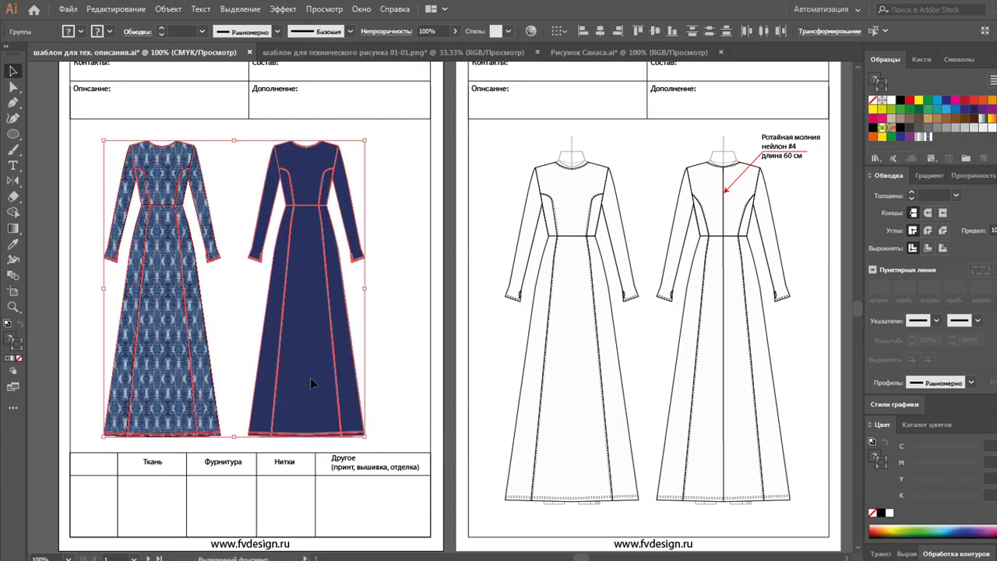
mouse_move(316, 373)
mouse_down()
mouse_move(390, 363)
mouse_move(386, 355)
mouse_up()
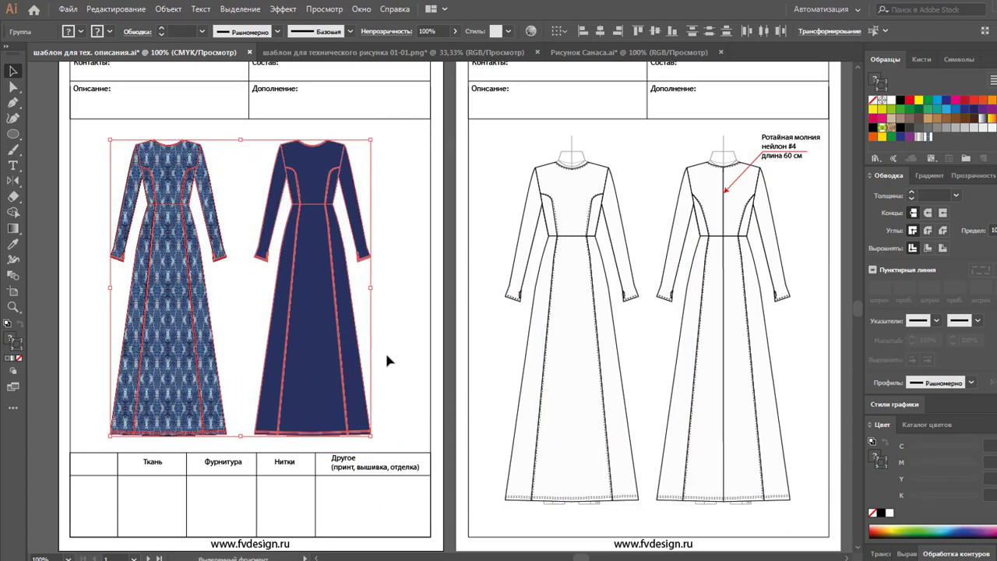
click(387, 355)
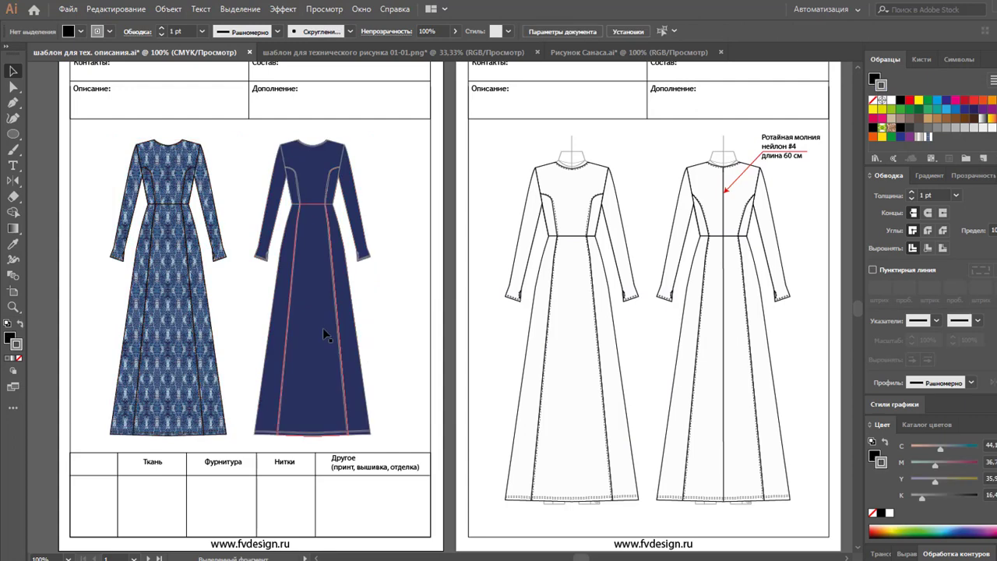
scroll(322, 328, up, 2)
scroll(319, 329, up, 2)
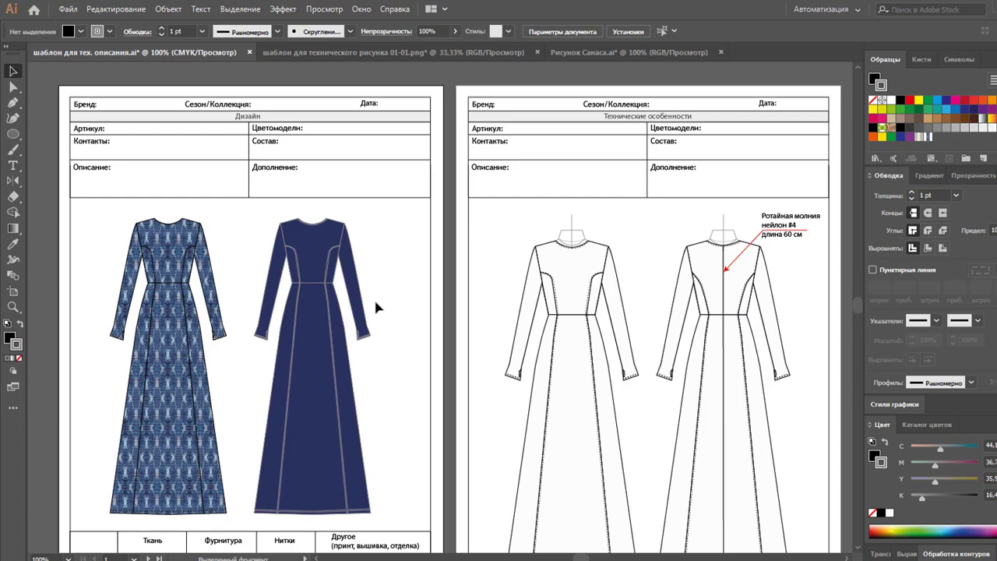
scroll(351, 340, down, 3)
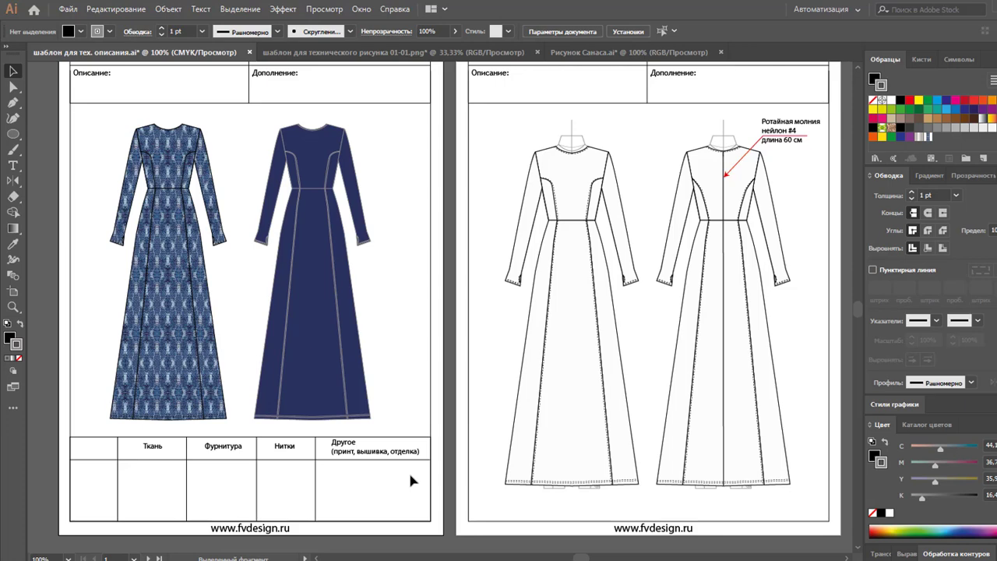
Zoom out to 66.67% to show both tech-pack pages at once
key(z)
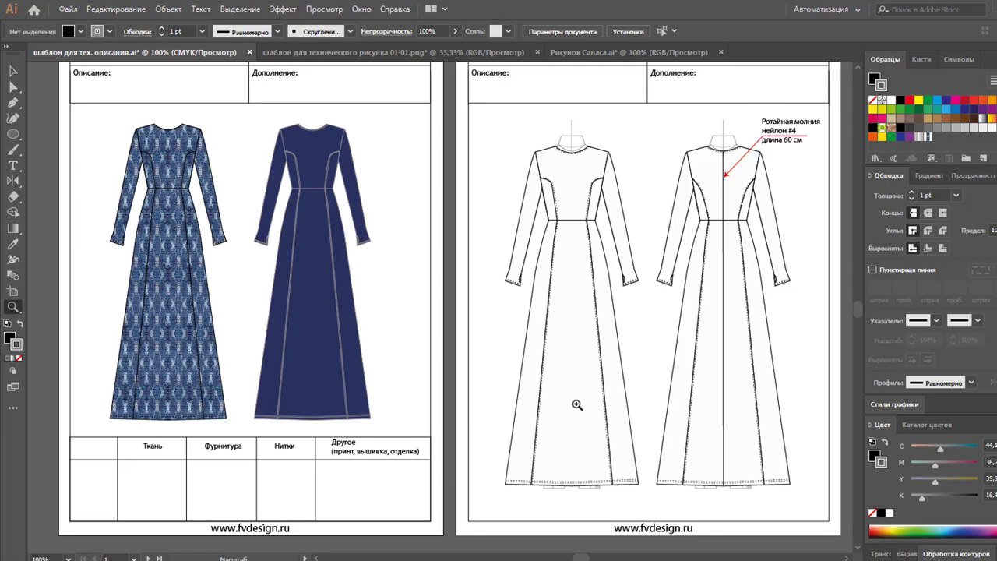
alt+click(483, 285)
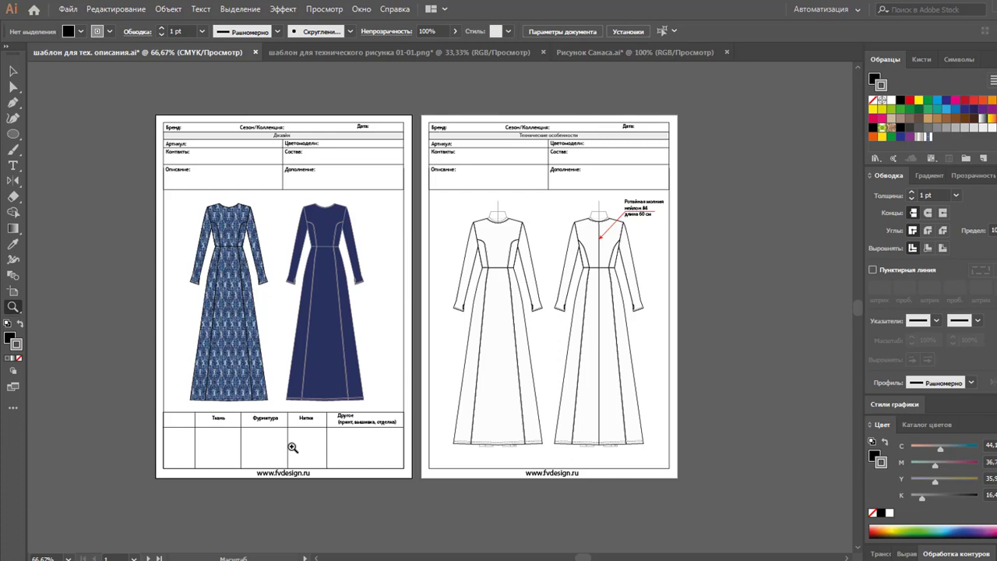
Switch to the template PNG document and zoom to 100% on its dress flats
click(383, 54)
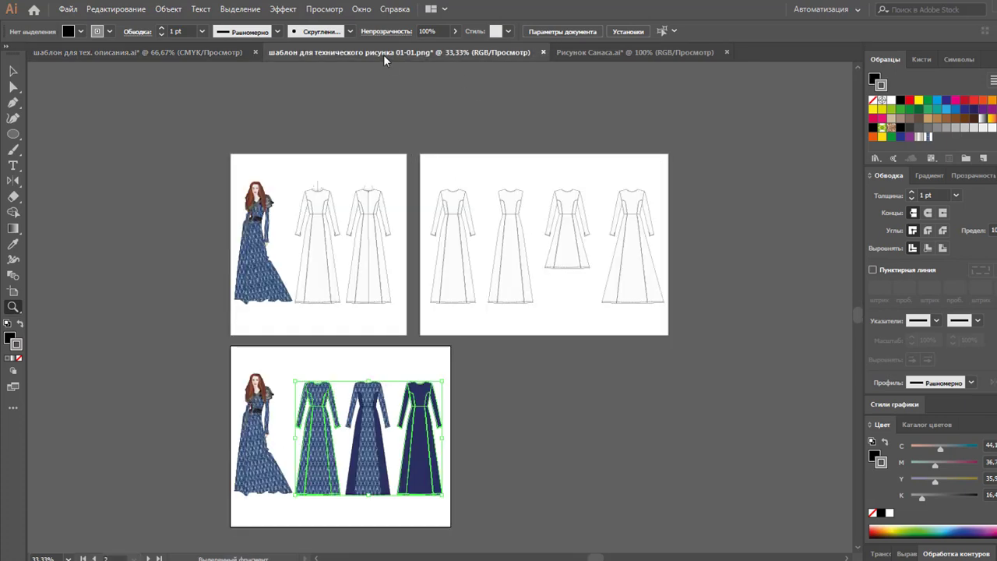
click(310, 224)
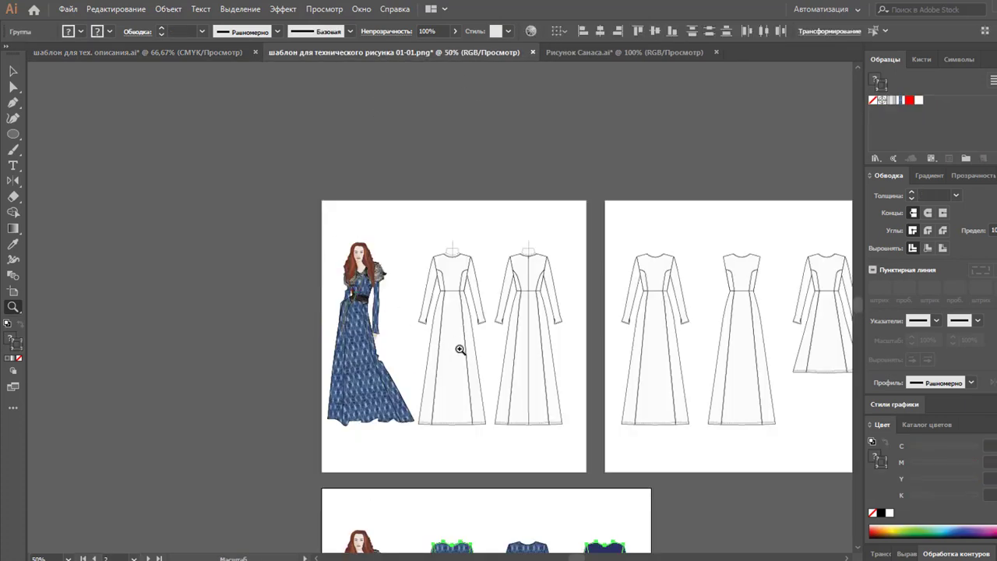
click(478, 366)
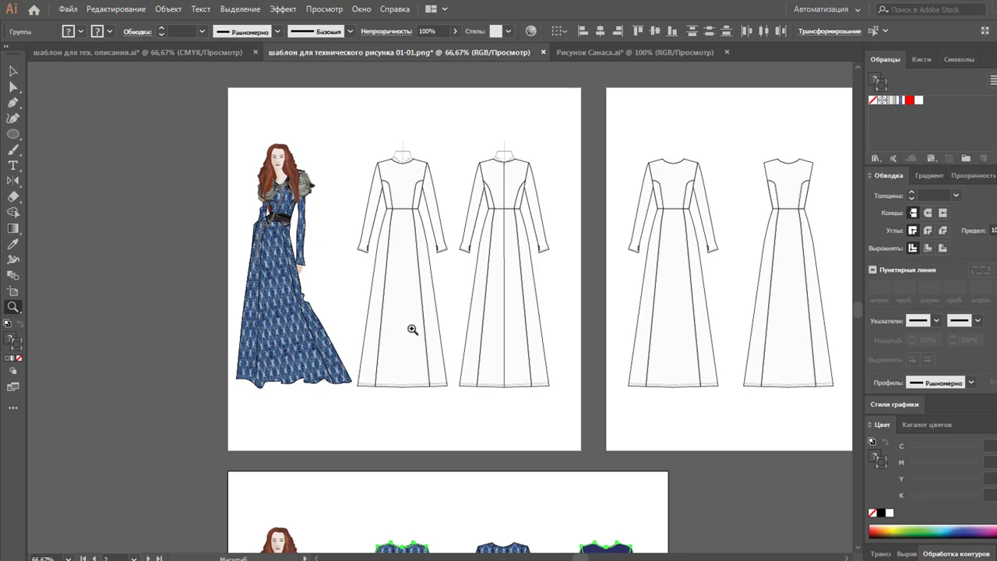
click(369, 292)
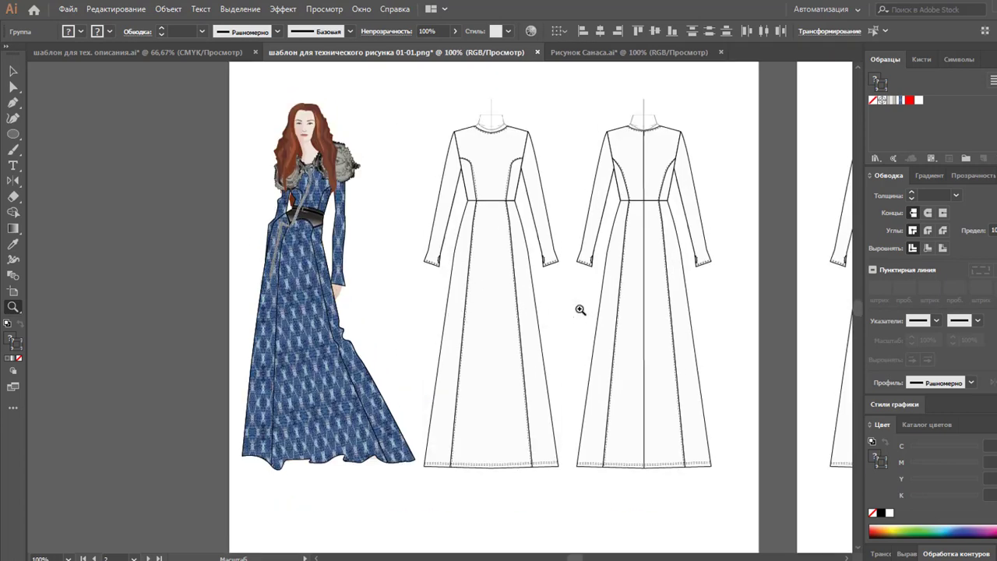
scroll(583, 326, down, 2)
scroll(584, 325, down, 3)
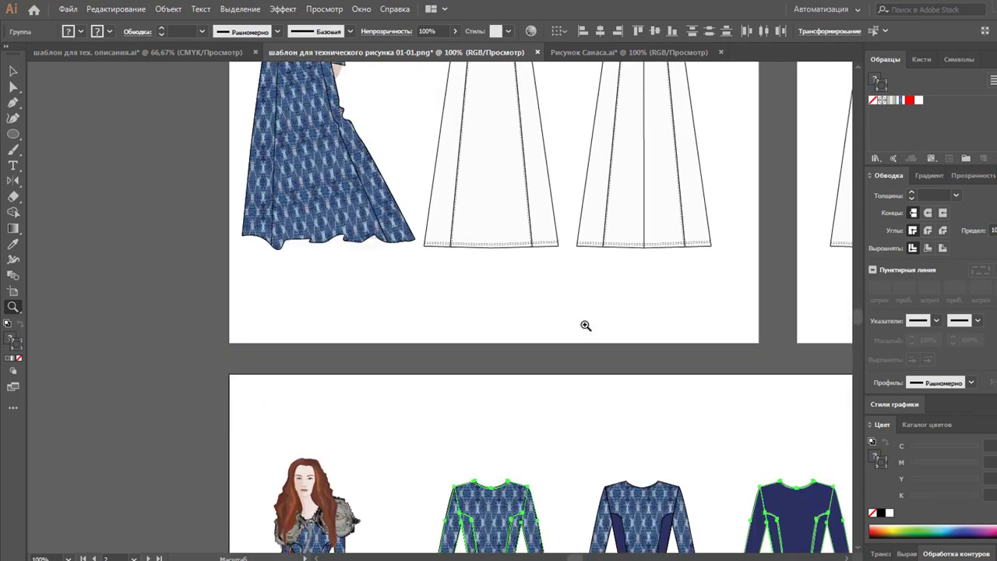
scroll(586, 322, down, 2)
scroll(586, 323, down, 2)
scroll(585, 323, down, 1)
scroll(584, 323, down, 1)
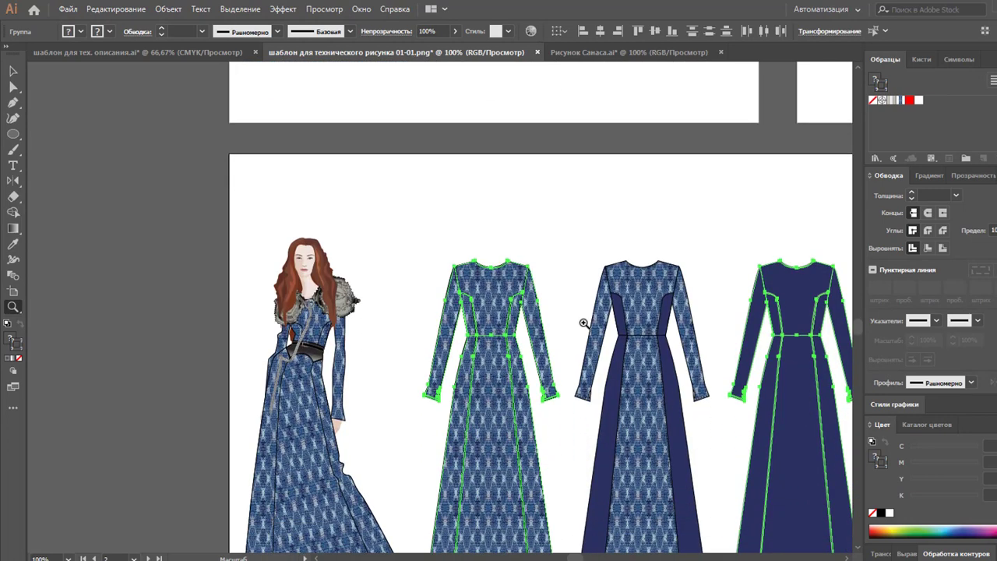
scroll(582, 323, down, 1)
scroll(582, 323, down, 1)
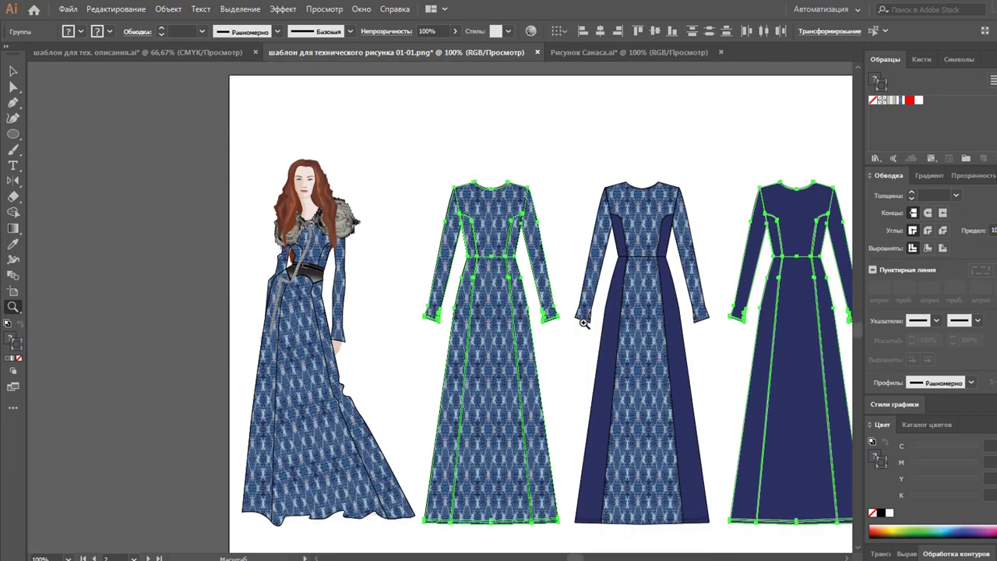
Clear the selection and scroll down and back up to review the flat sketches
click(12, 71)
click(623, 129)
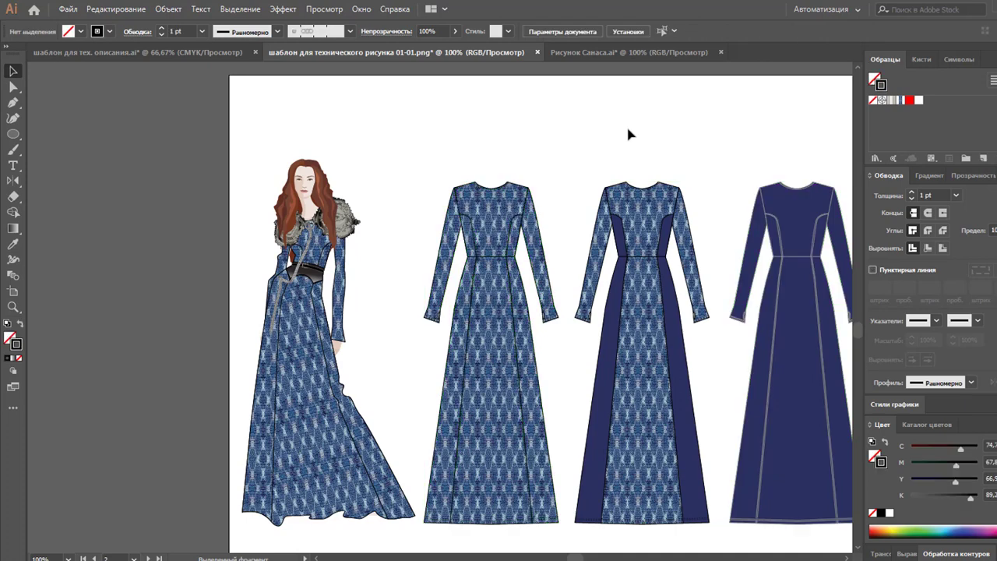
scroll(628, 129, down, 1)
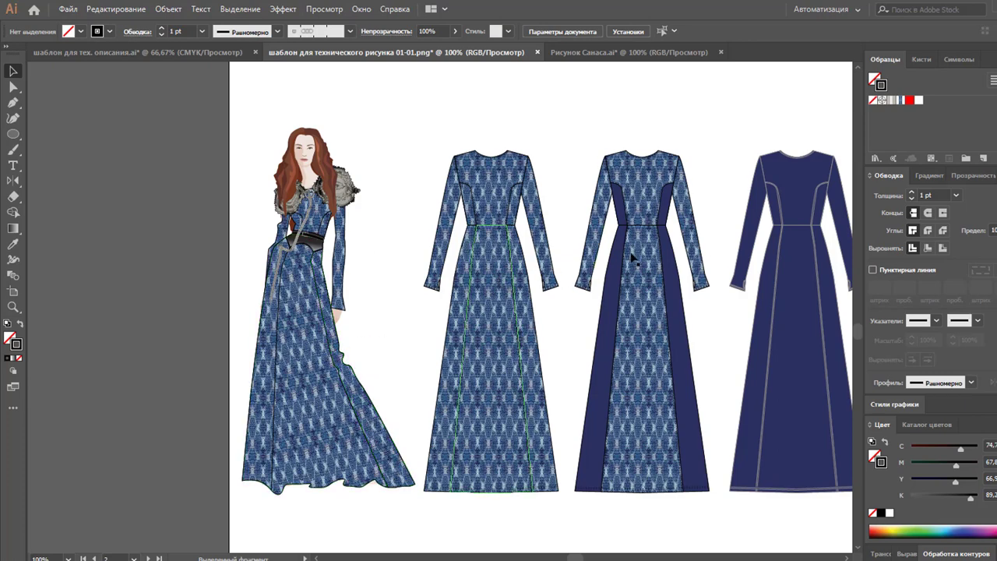
scroll(683, 236, up, 2)
scroll(669, 238, up, 2)
scroll(669, 238, up, 2)
scroll(674, 246, up, 2)
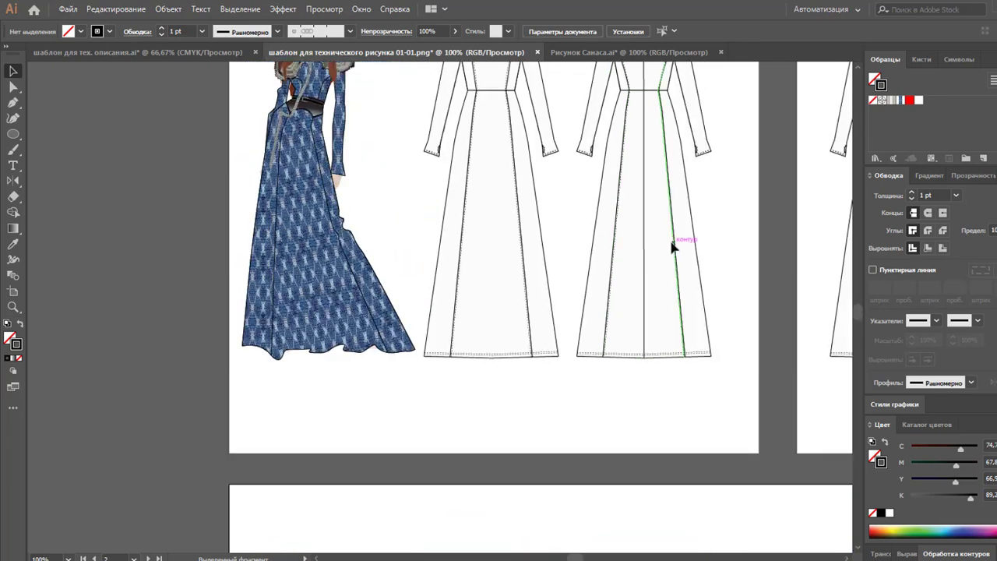
scroll(672, 245, up, 2)
scroll(672, 245, up, 1)
scroll(672, 245, up, 1)
scroll(672, 245, up, 1)
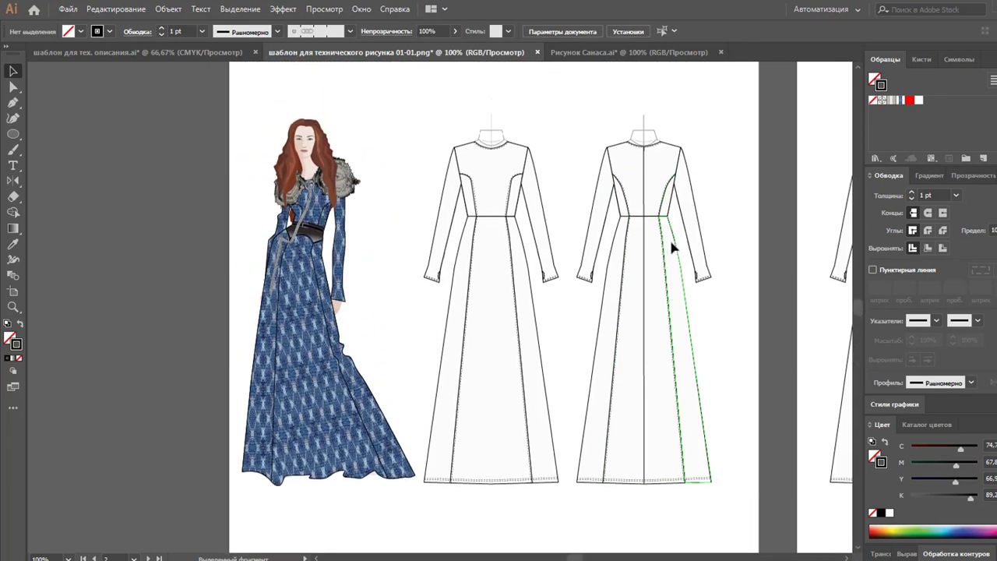